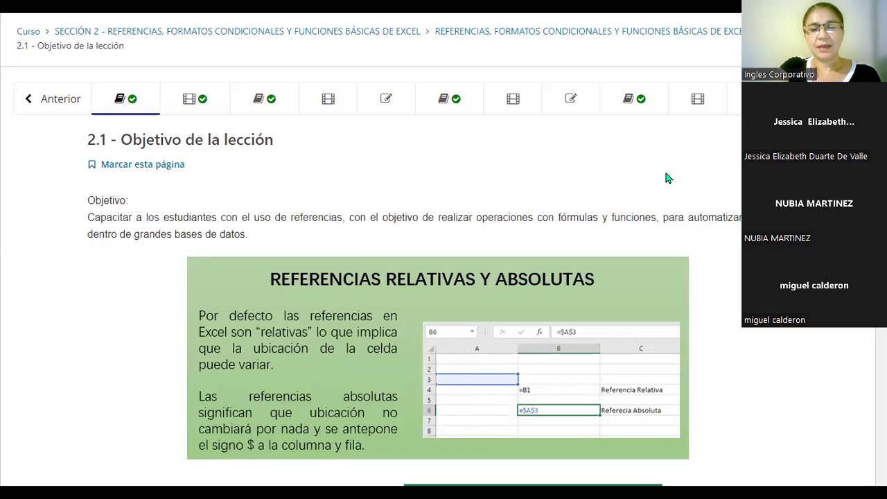
Step: Scroll through the current Inglés Corporativo lesson page to its end
scroll(665, 181, down, 1)
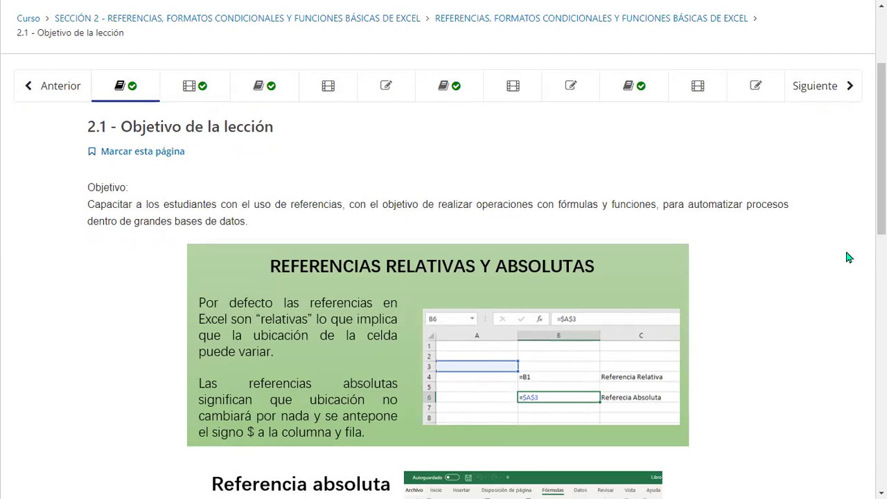
scroll(705, 311, down, 1)
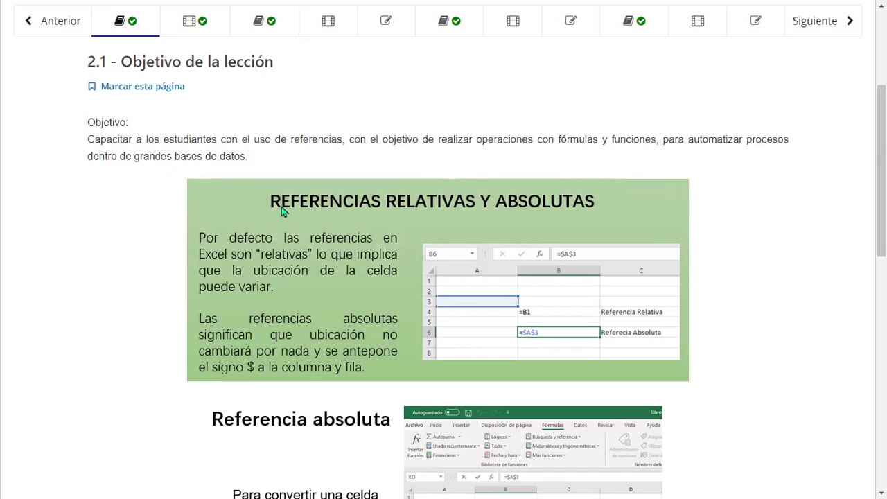
scroll(381, 232, up, 2)
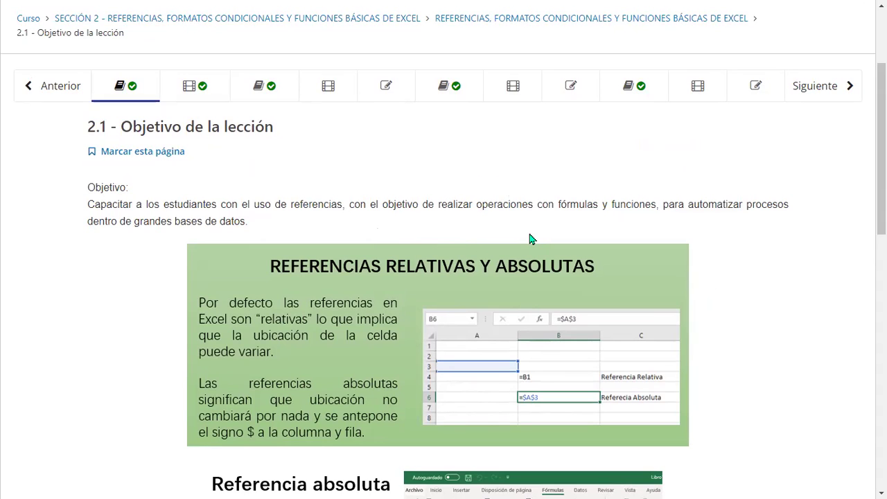
scroll(532, 239, down, 2)
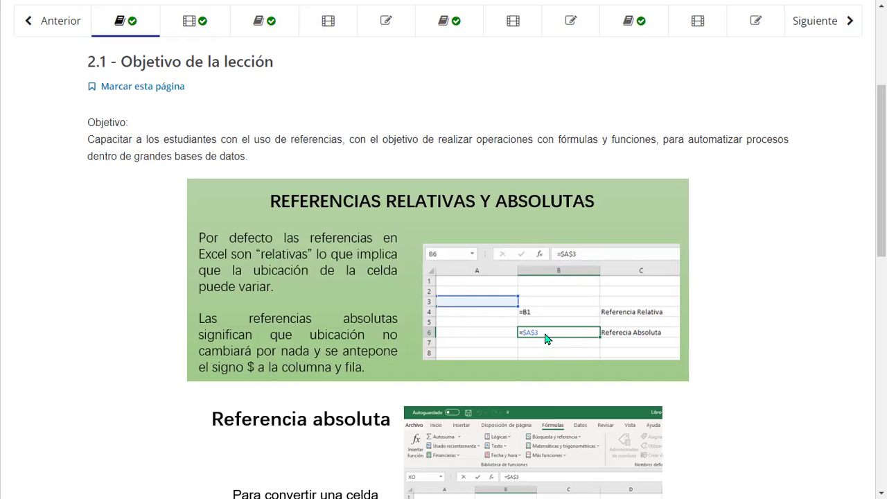
scroll(604, 299, down, 2)
scroll(604, 298, down, 3)
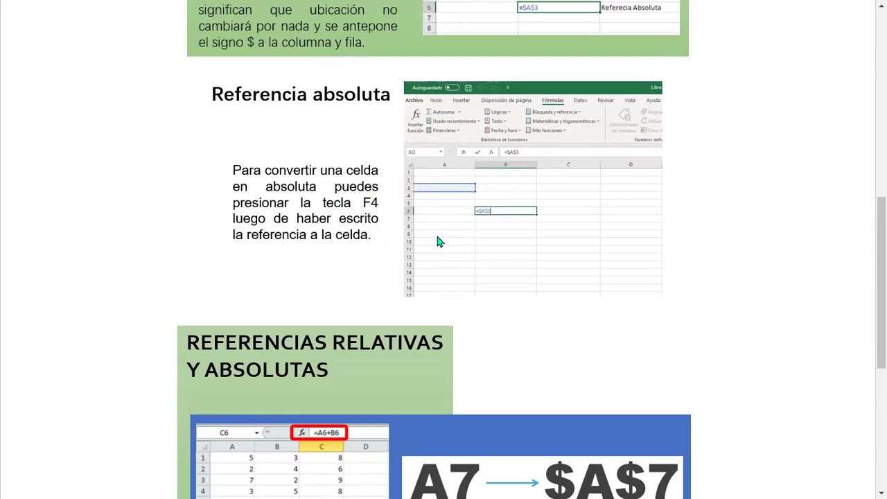
scroll(525, 297, down, 3)
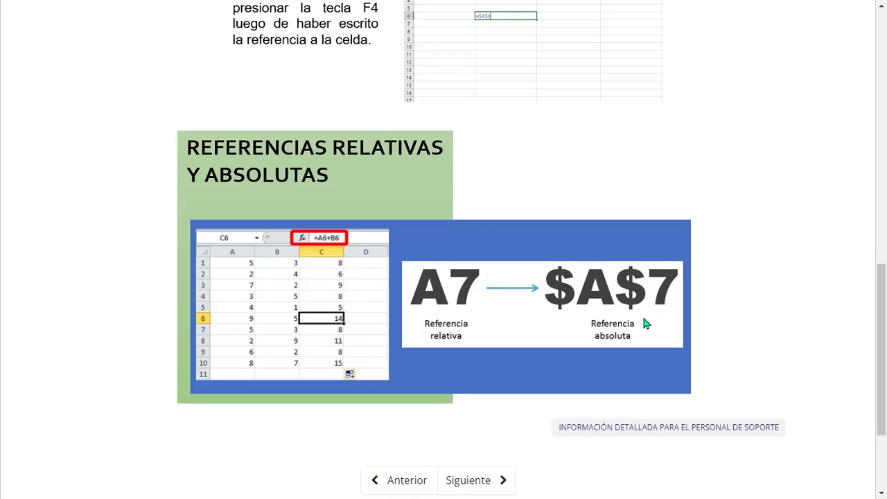
scroll(659, 275, down, 1)
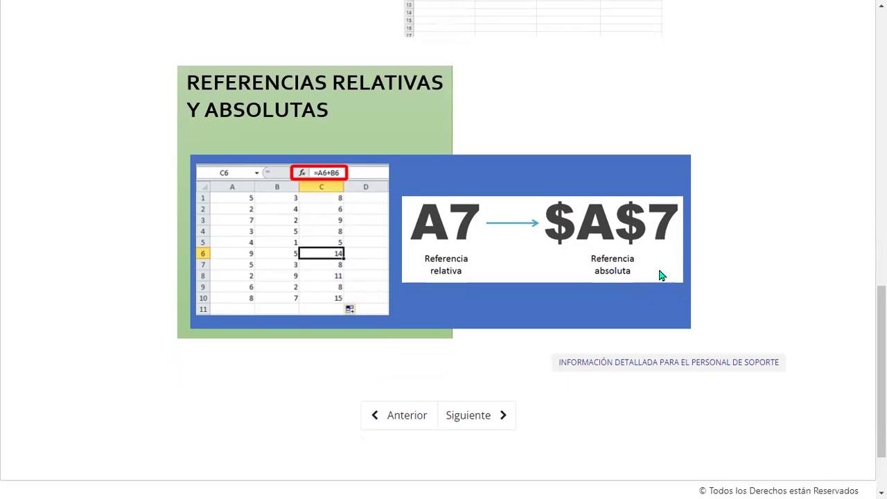
scroll(662, 275, down, 1)
Step: Open lesson 2.2 and review its video, PLANTILLA DE ACTIVIDADES SECCIÓN 2 link and Discusión section
click(487, 340)
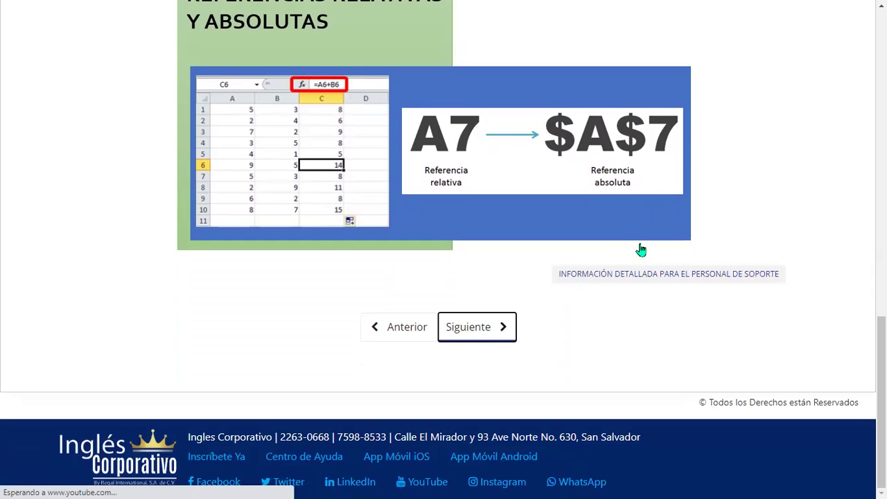
scroll(552, 309, down, 2)
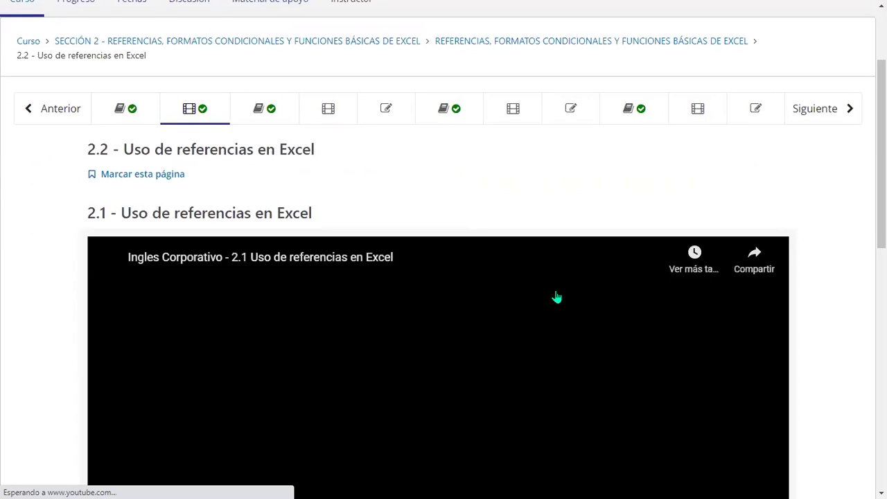
scroll(554, 305, down, 3)
scroll(556, 296, down, 3)
scroll(486, 291, down, 1)
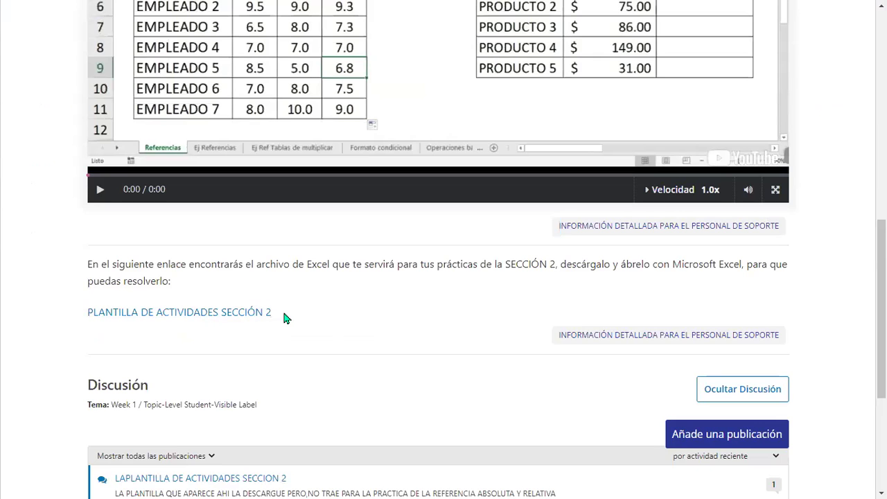
scroll(372, 331, down, 3)
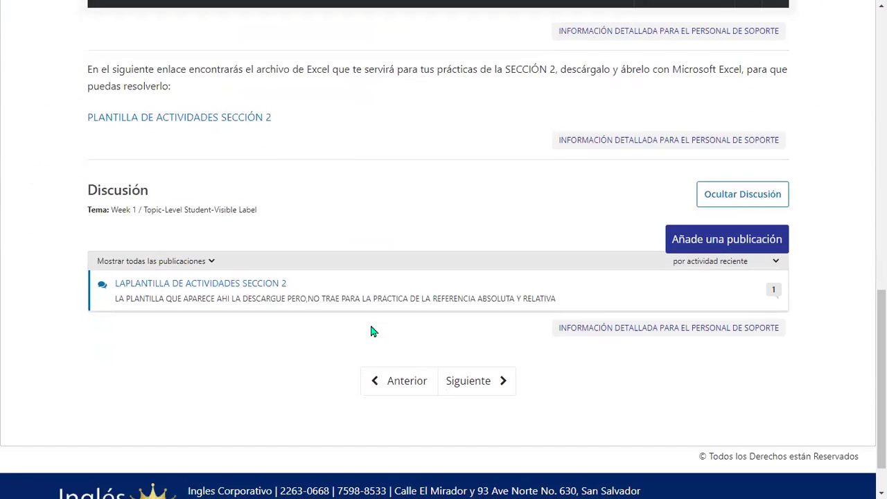
scroll(740, 374, up, 2)
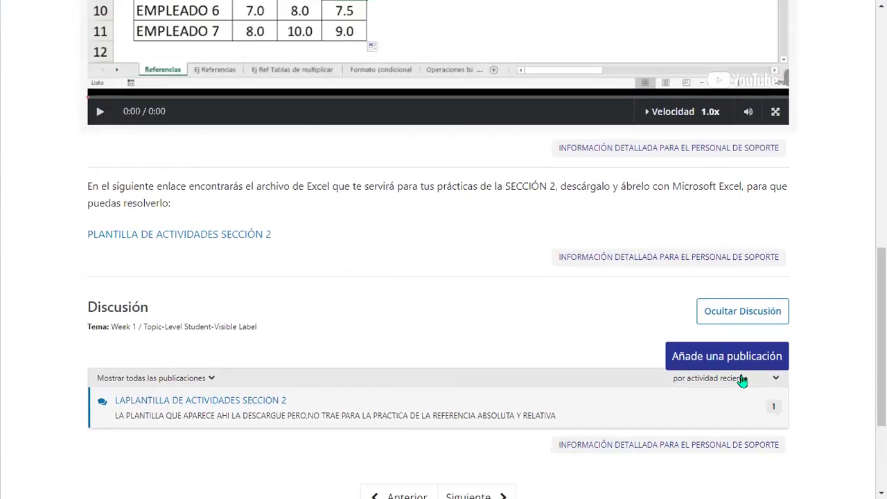
scroll(740, 379, up, 2)
scroll(740, 380, up, 1)
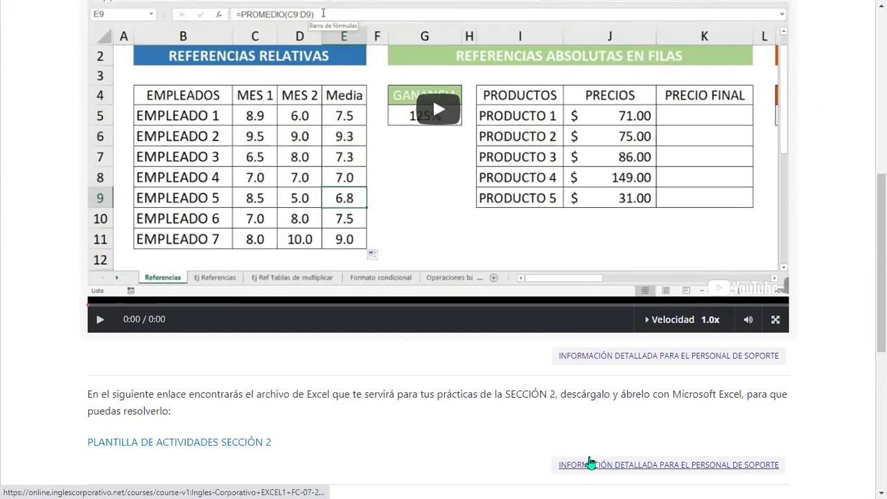
scroll(592, 240, down, 1)
scroll(591, 240, down, 2)
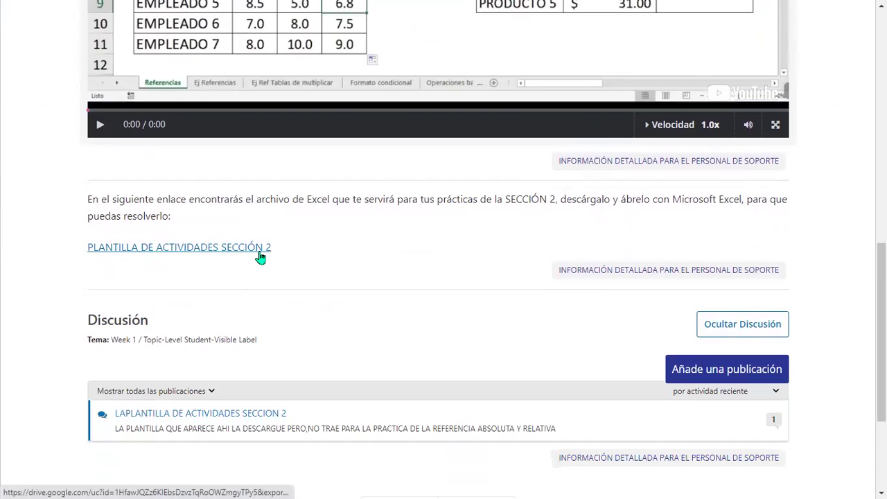
scroll(319, 285, down, 3)
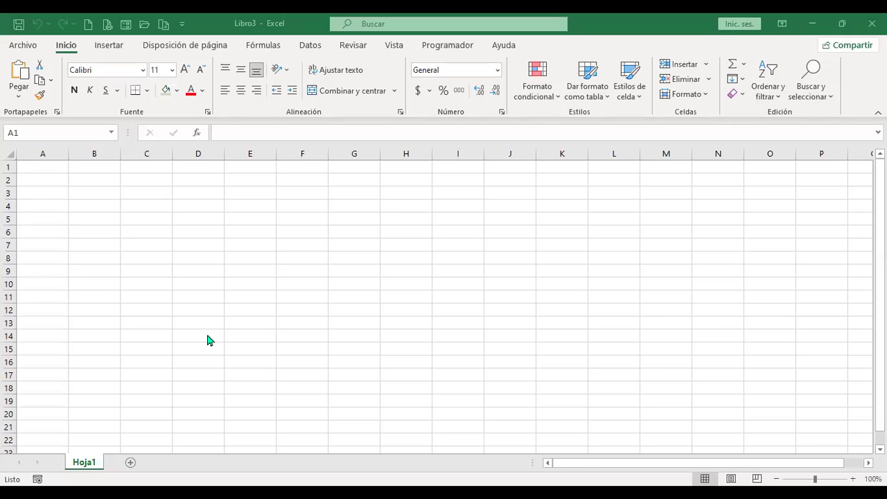
Step: Select the whole Hoja1 sheet, apply font size 16, and return to cell A1
click(8, 152)
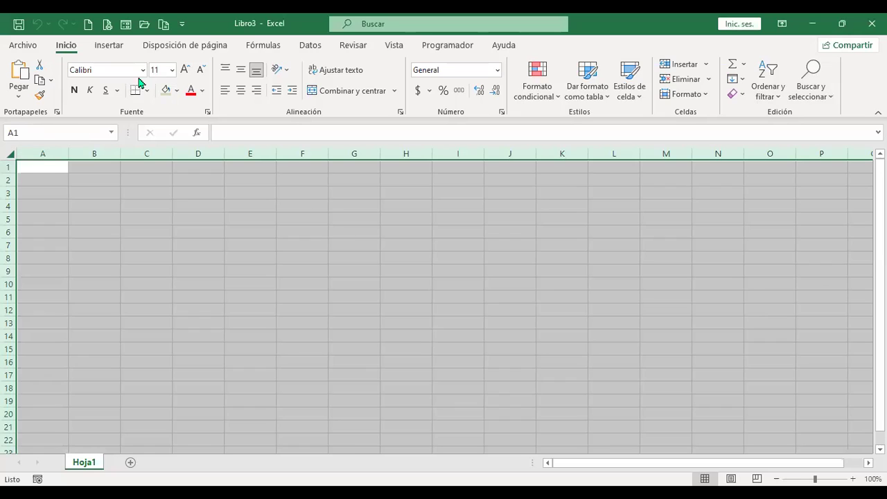
click(185, 70)
click(185, 70)
click(185, 70)
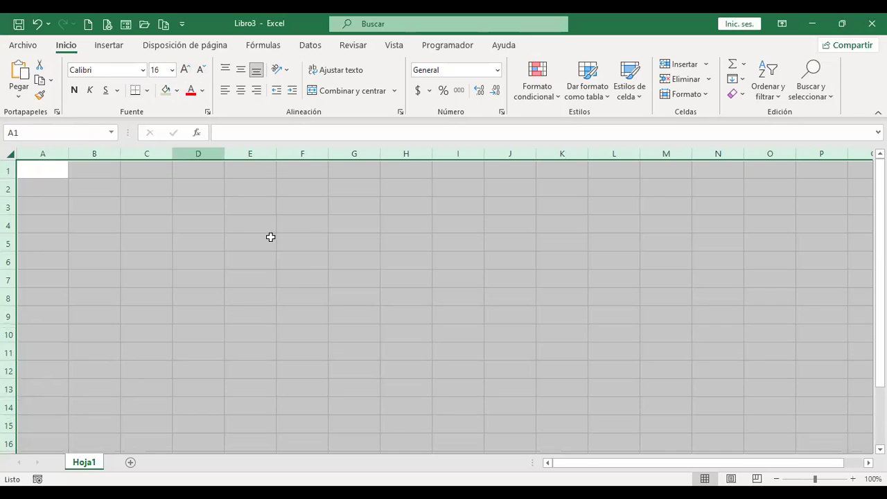
scroll(290, 267, up, 1)
scroll(290, 267, up, 2)
scroll(289, 267, up, 1)
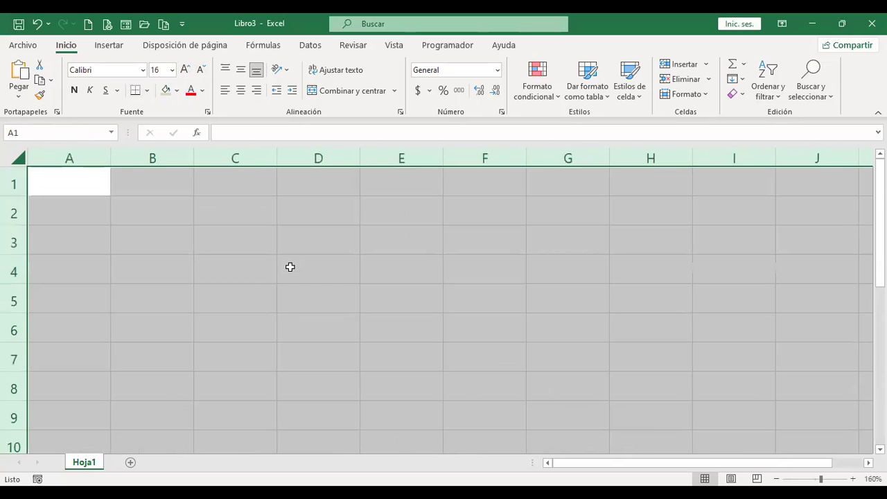
key(ctrl+Home)
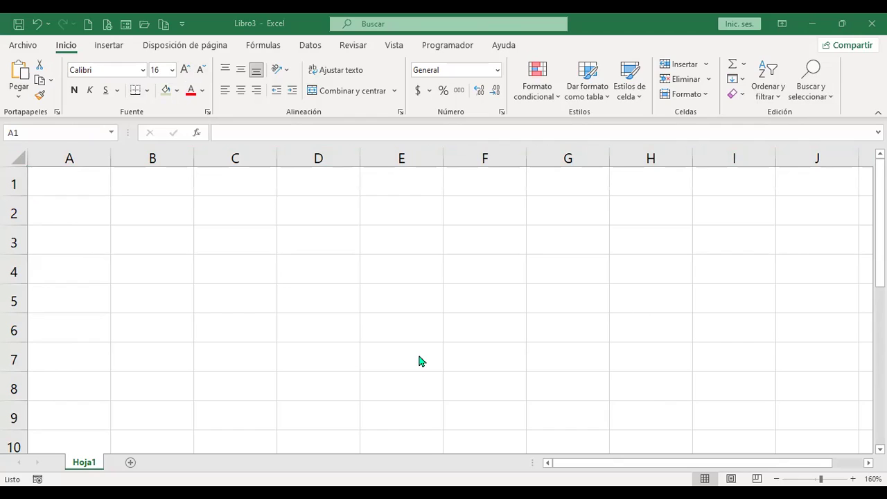
Step: Label A1 'Referencias relativas', widen column A, and put the example A1 in B1
text(Referencias r)
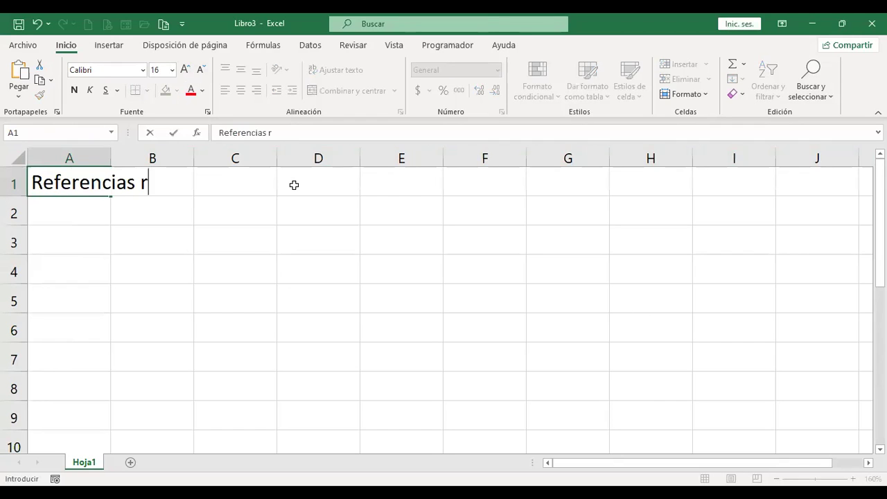
text(elativoas)
key(BackSpace)
key(BackSpace)
key(BackSpace)
key(BackSpace)
text(vas)
key(Return)
key(Up)
key(Right)
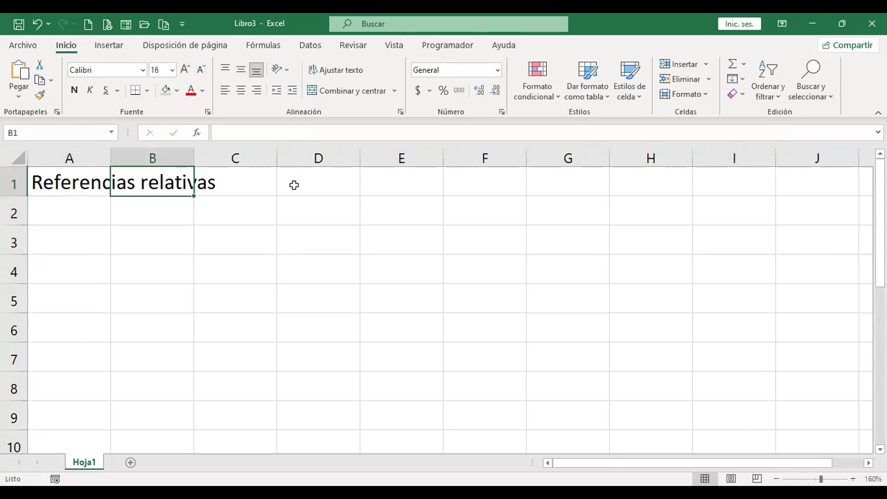
double_click(111, 164)
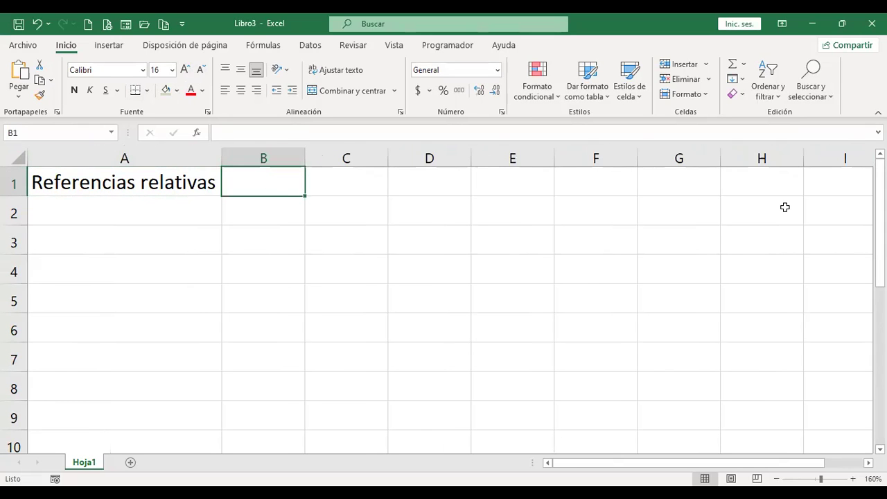
text(A1)
key(Return)
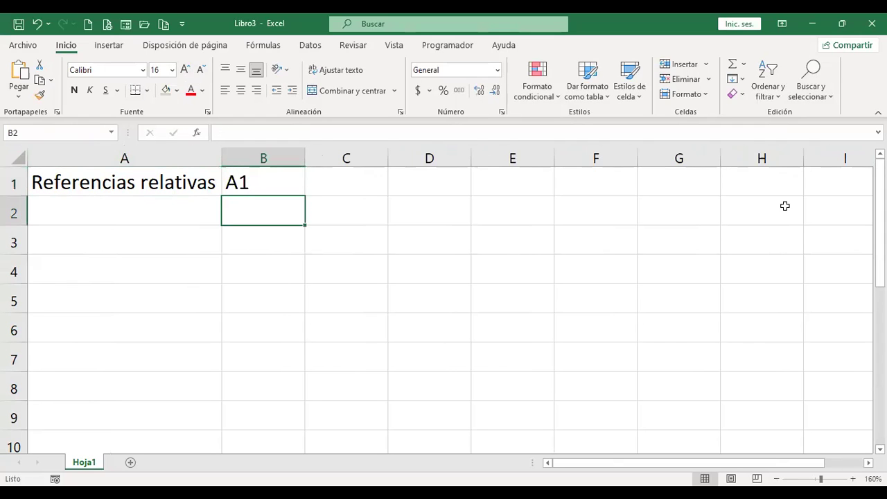
Step: Label A2 'referencia absoluta' with the example $a$1 in B2
key(Left)
text(referencioa absoluta)
key(Return)
key(Up)
key(Right)
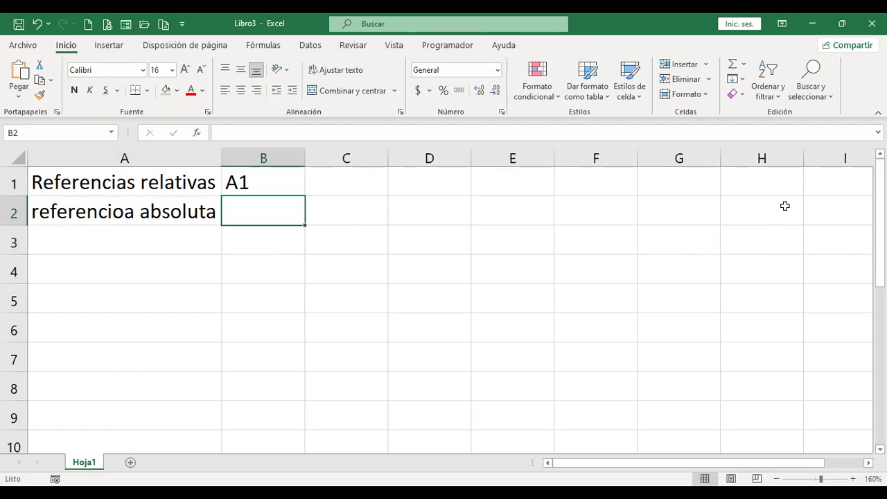
text($a)
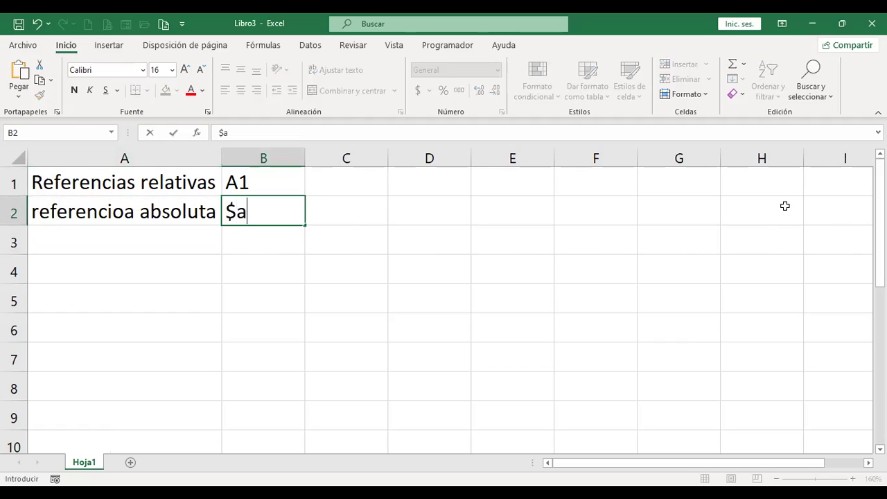
text($1)
key(Return)
Step: Correct the misspelling 'referencioa' in the A2 label
key(Left)
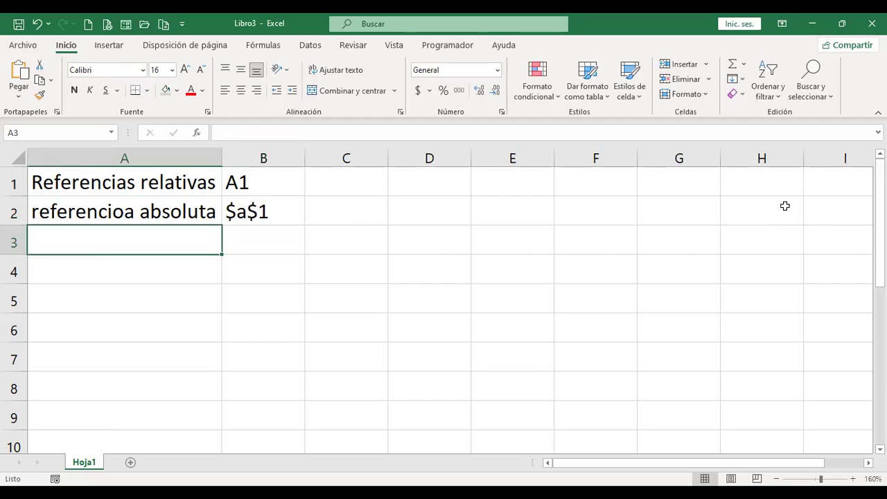
key(Up)
key(F2)
key(Home)
key(Right)
key(Right)
key(Right)
key(Right)
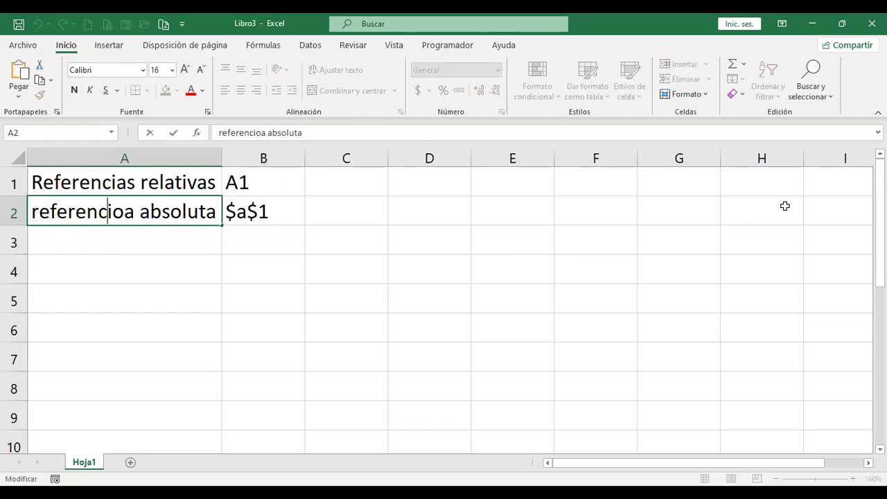
key(Right)
key(Delete)
key(Return)
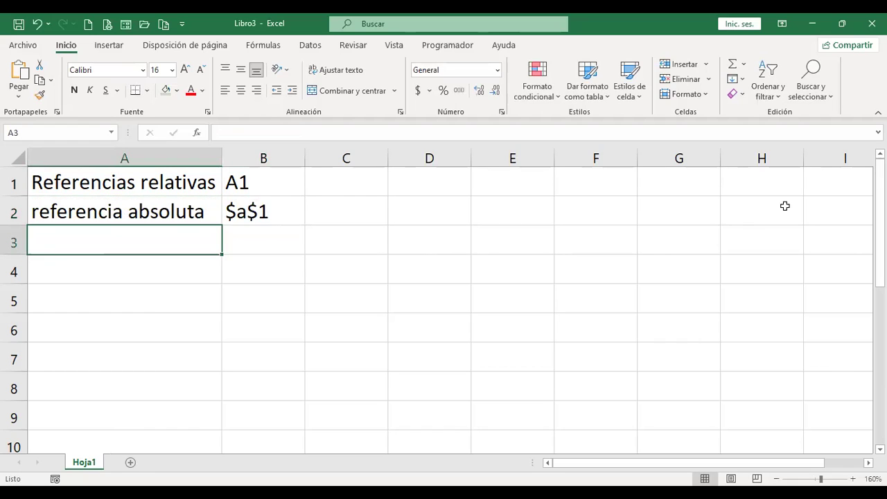
Step: Enter the label 'Referencia mixta' in cell A3
text(Referencia )
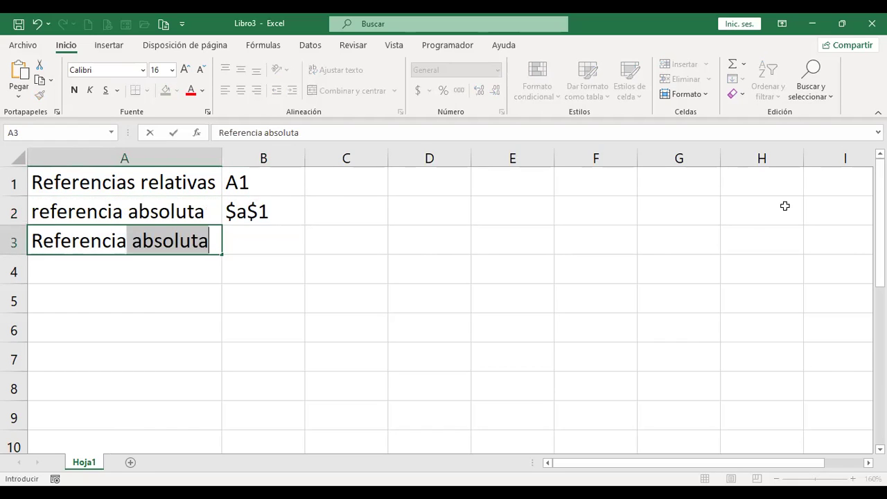
text(mixta)
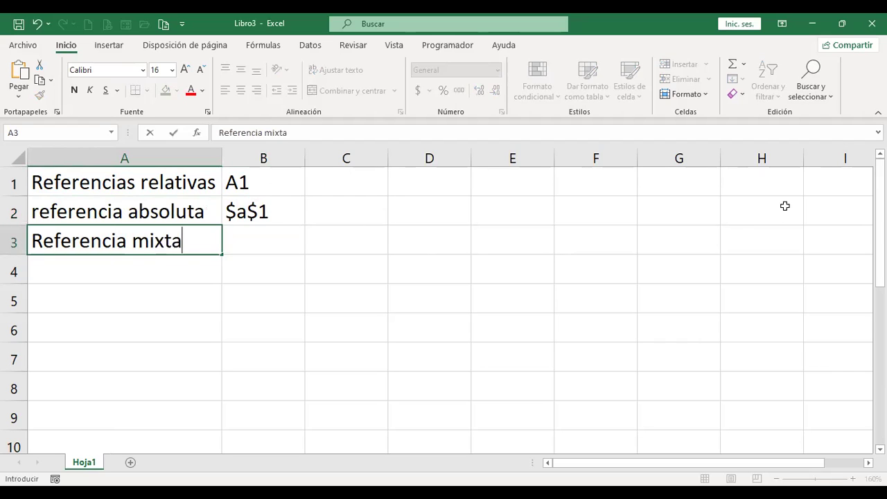
key(Return)
key(Up)
key(Right)
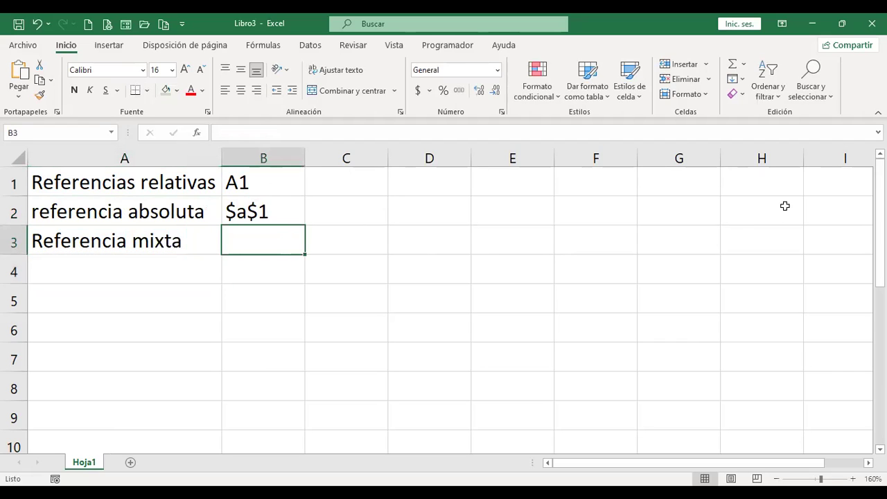
Step: Enter $A1 in B3 and A$1 in B4, then select the reference examples to review them
text($A1)
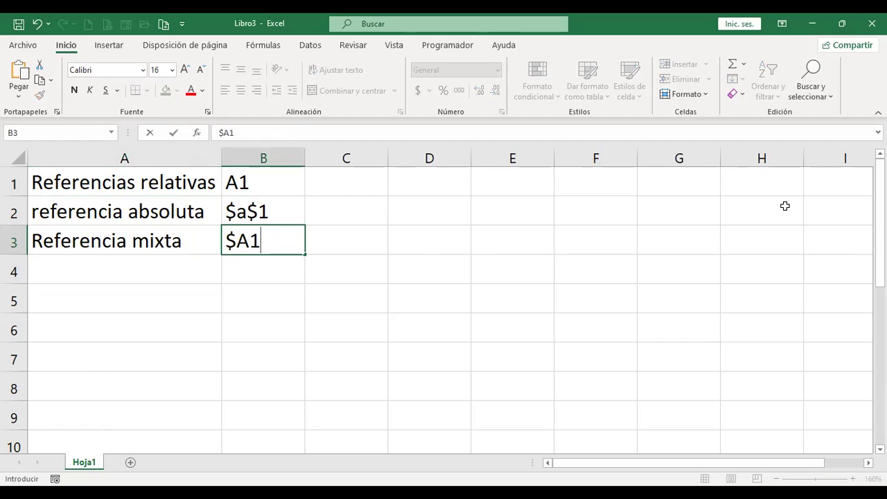
key(Return)
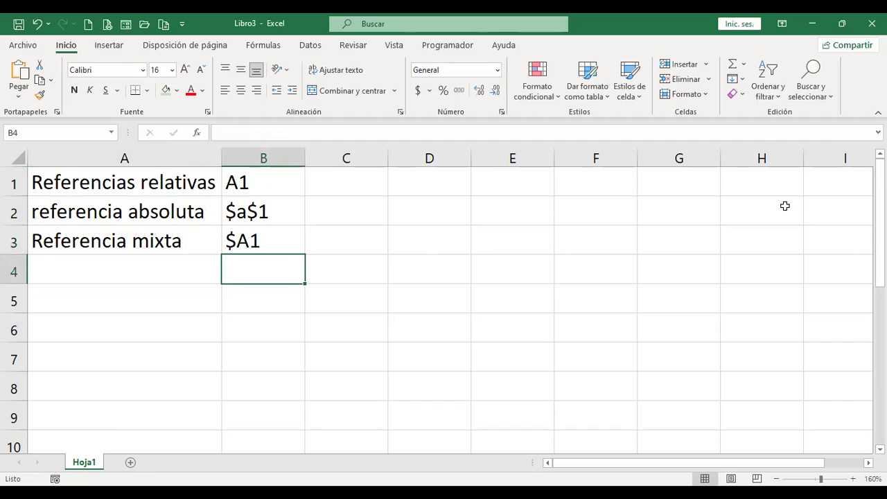
text(A)
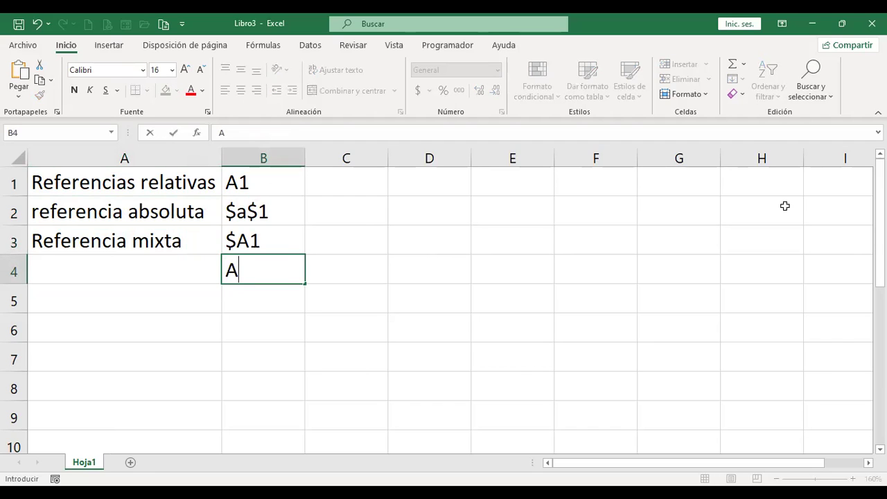
text($1)
key(Return)
key(Up)
key(Up)
key(shift+Down)
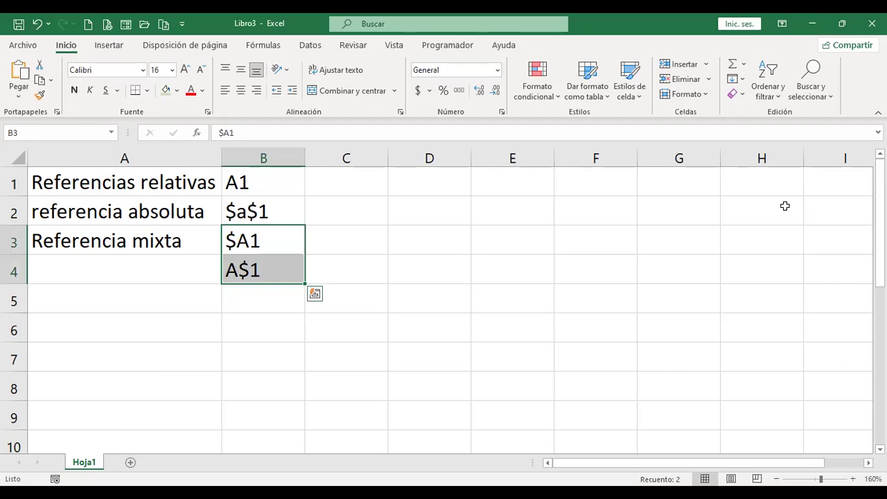
key(Up)
key(Up)
key(shift+Down)
key(shift+Down)
key(shift+Down)
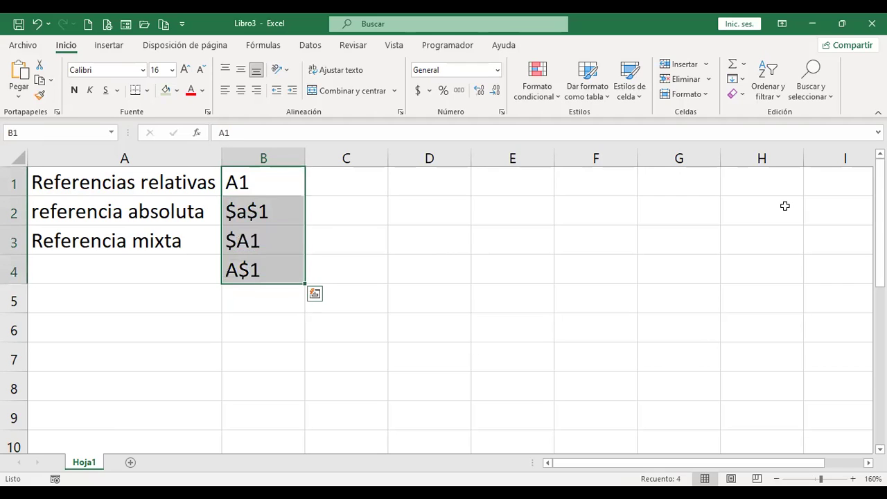
key(Down)
key(Down)
key(Down)
key(Down)
key(Down)
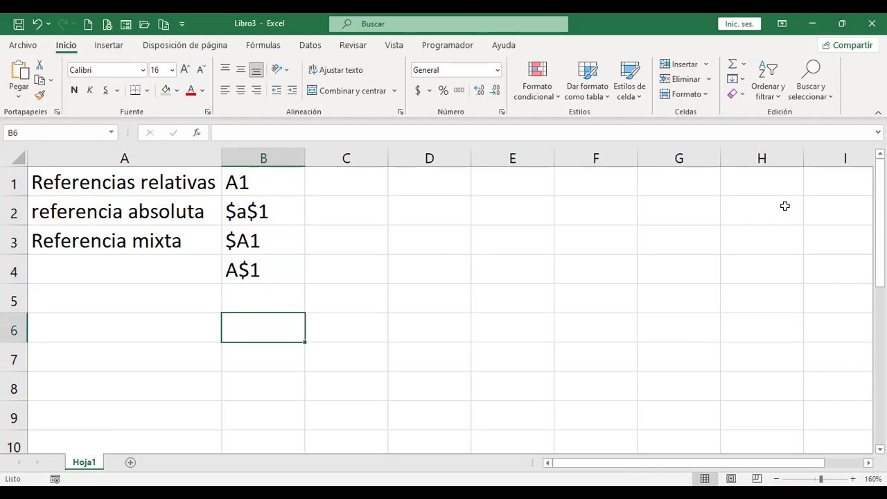
key(Left)
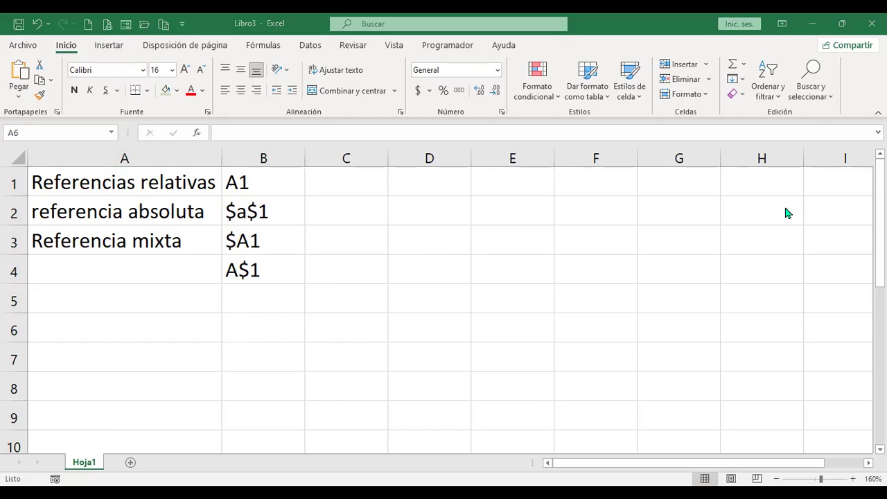
Step: Type the heading 'Peso a transportar (kilos)' into cell D2
click(164, 319)
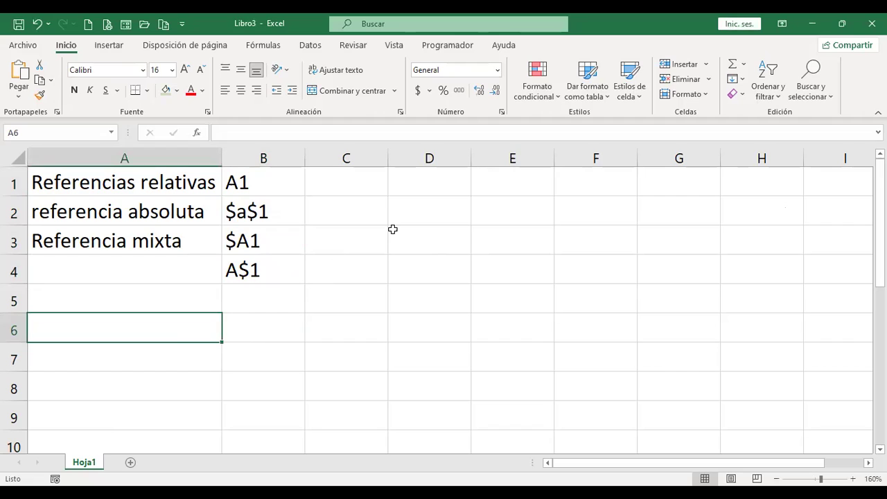
click(424, 212)
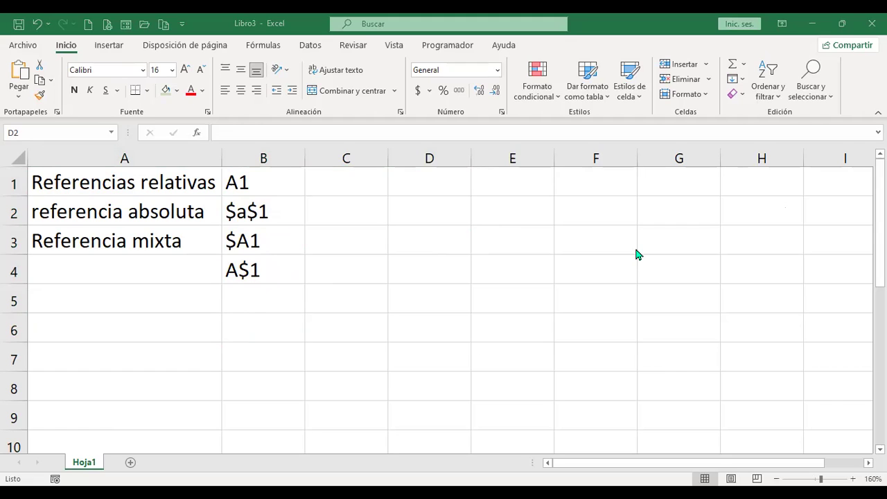
text(Peso a transportar)
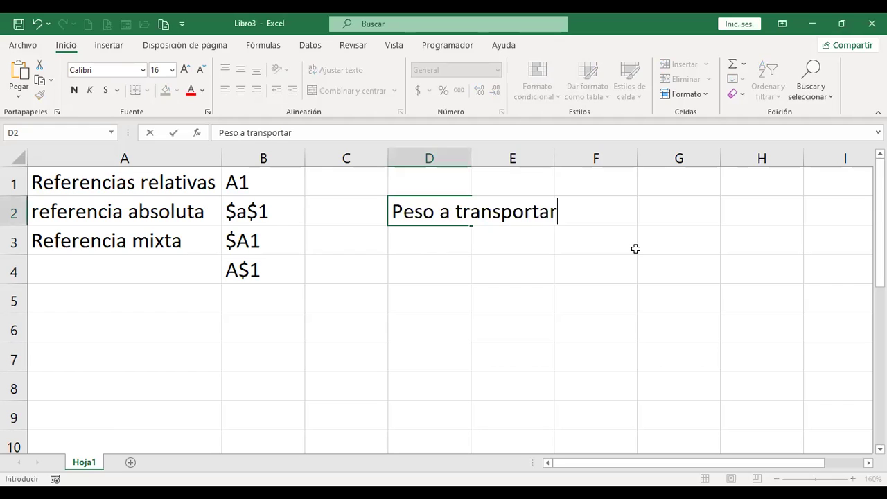
text( (kilos))
Step: Widen column D and move the 'Peso a transportar (kilos)' heading from D2 to D5
key(Return)
key(Up)
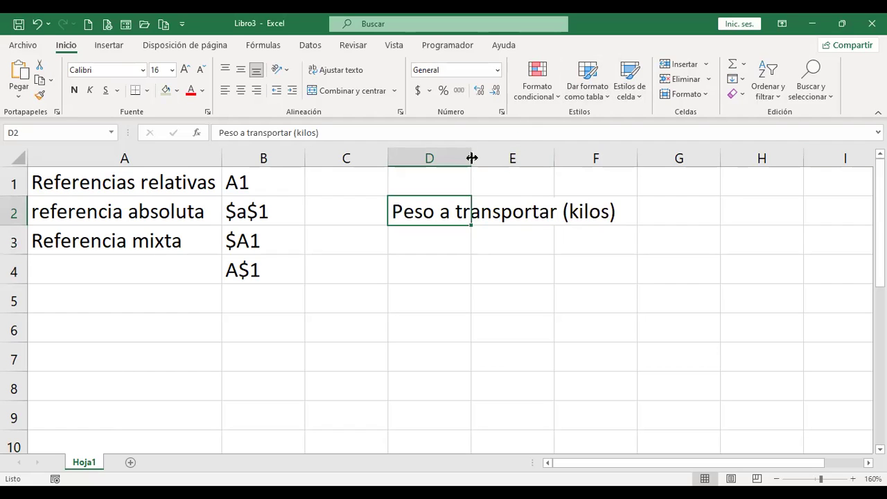
drag(490, 162, 506, 161)
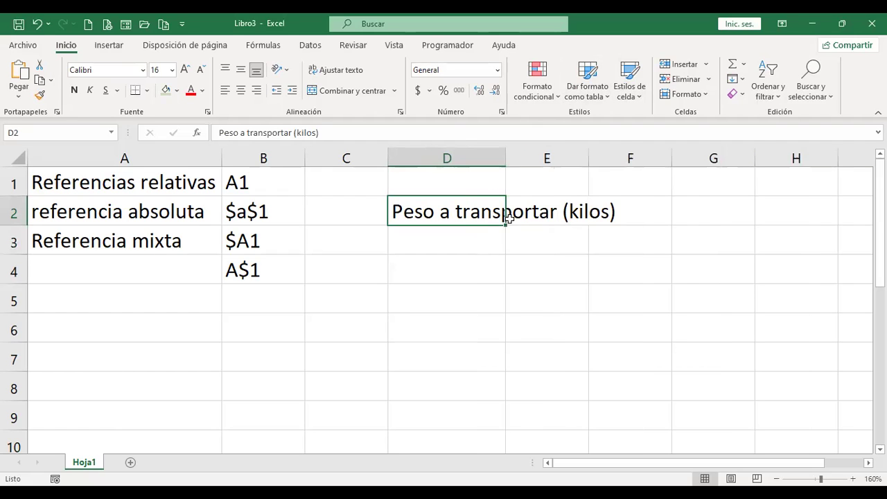
key(ctrl+c)
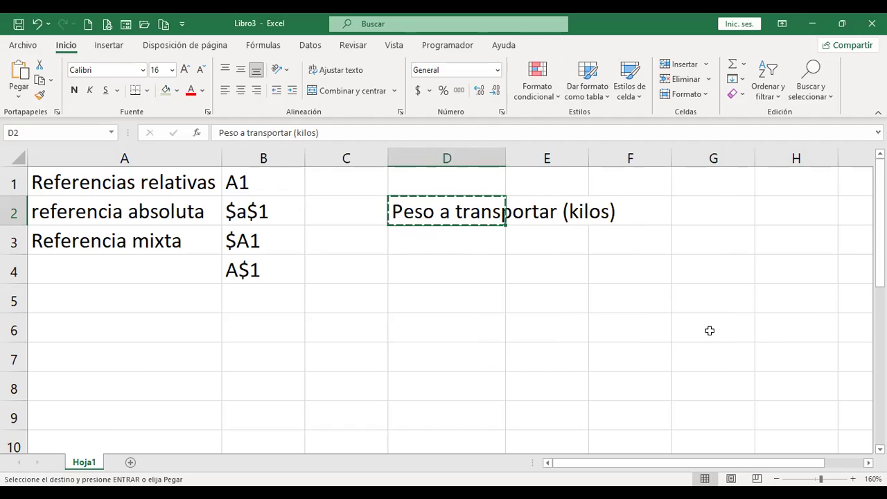
key(Down)
key(Down)
key(Down)
key(Down)
key(Up)
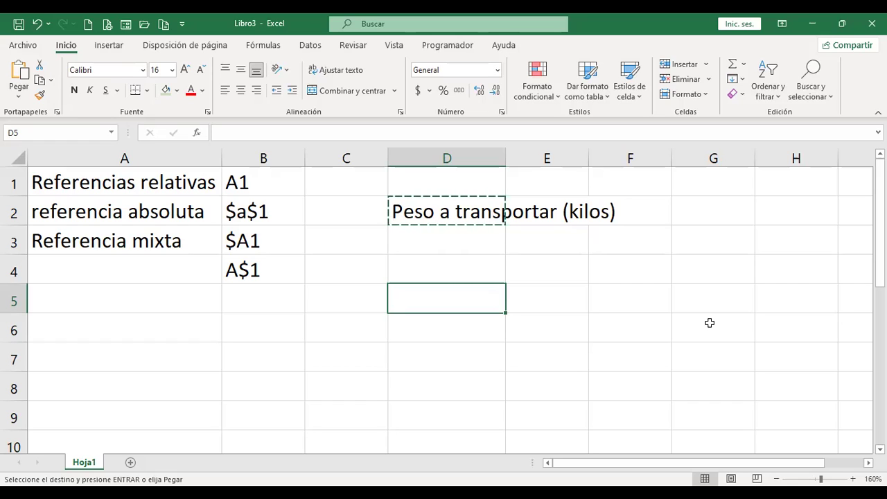
key(ctrl+v)
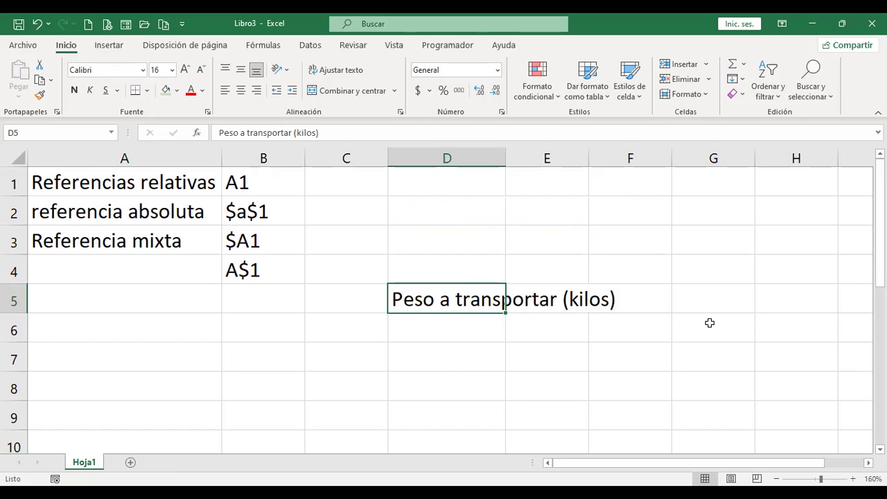
Step: Remove the stray heading copy from D1, keeping the heading only in D5
key(ctrl+c)
key(Up)
key(Up)
key(Up)
key(Up)
key(Return)
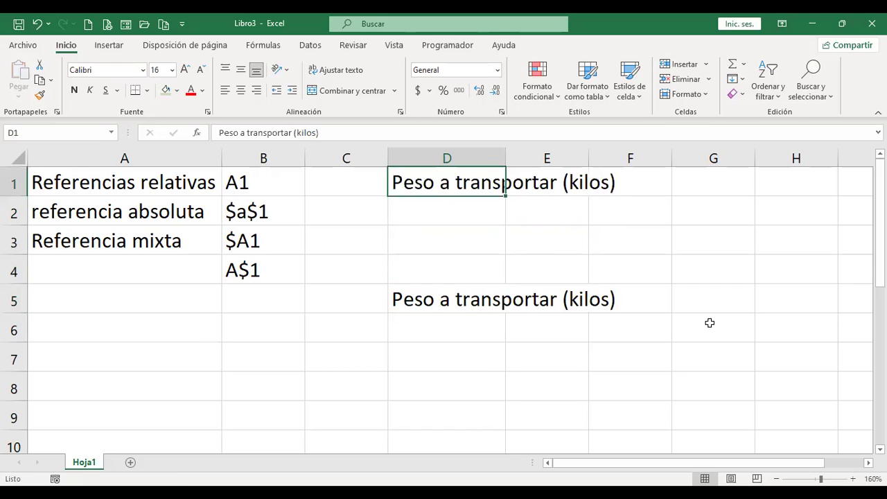
key(Delete)
key(Down)
key(Down)
key(Down)
key(Down)
key(Down)
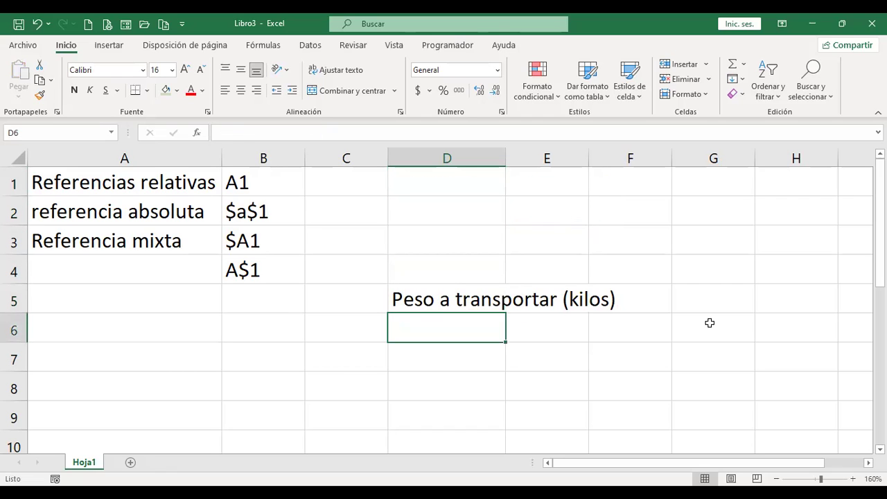
key(Up)
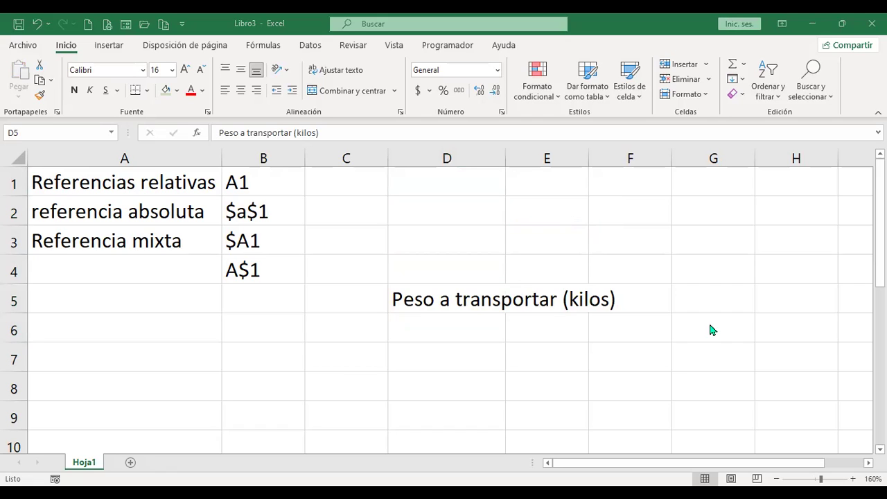
Step: Wrap the D5 heading, widen column D, autofit row 5, and centre it horizontally and vertically
key(Right)
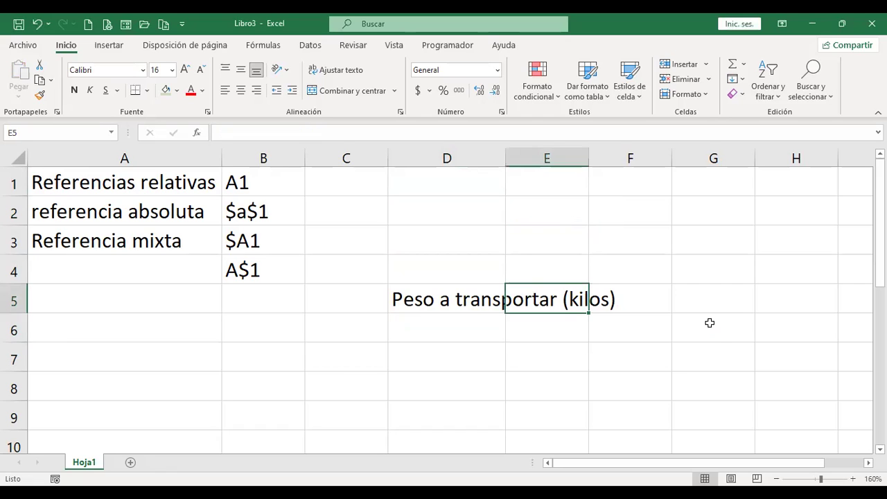
click(470, 292)
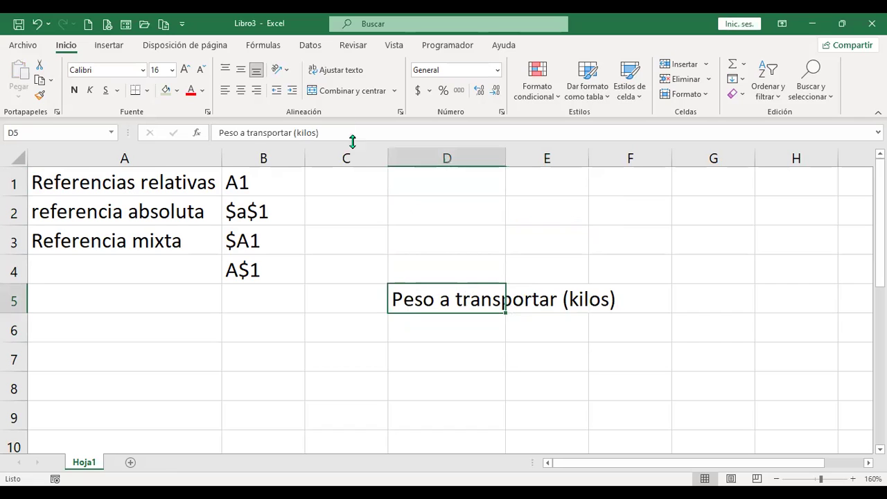
click(341, 70)
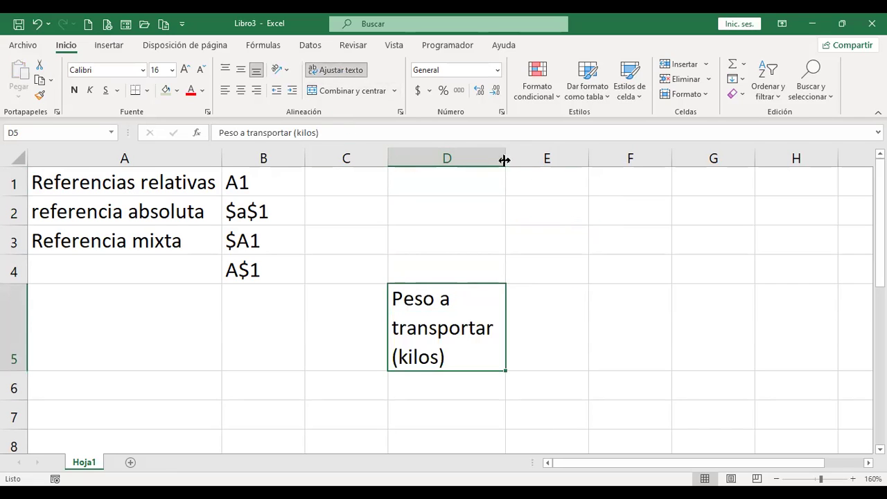
drag(505, 158, 541, 158)
drag(549, 159, 560, 159)
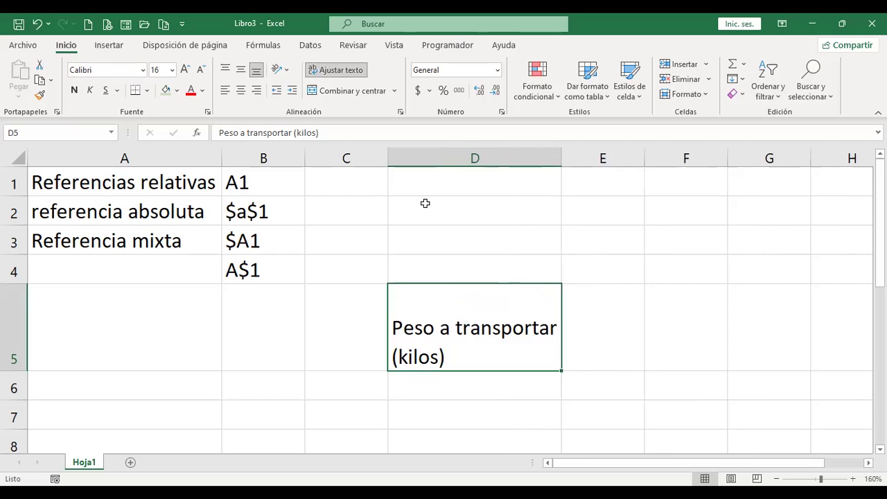
double_click(18, 372)
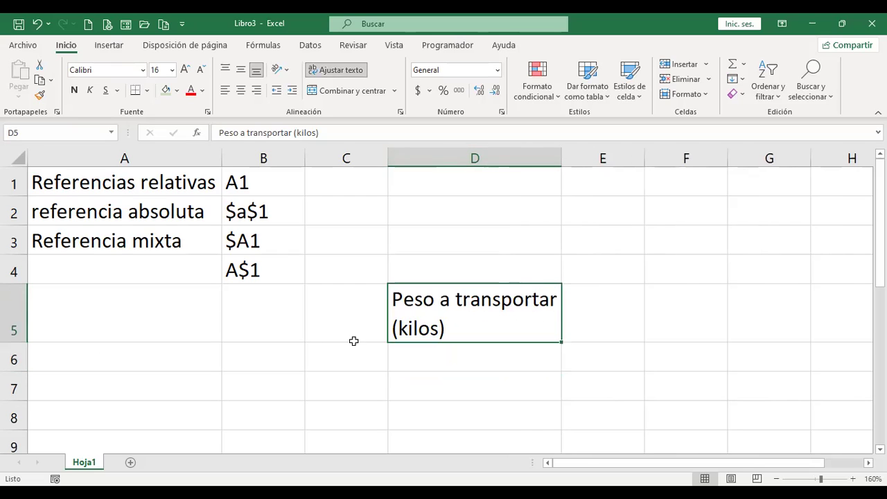
click(241, 90)
click(241, 69)
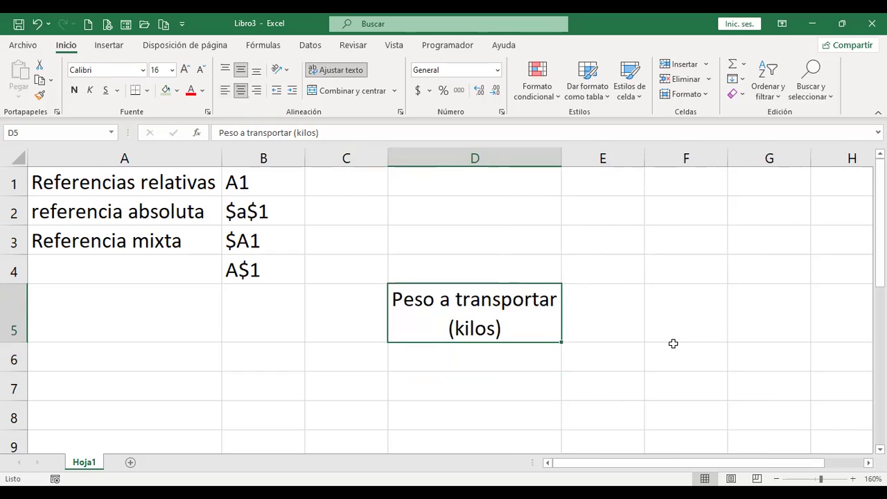
click(604, 314)
click(517, 313)
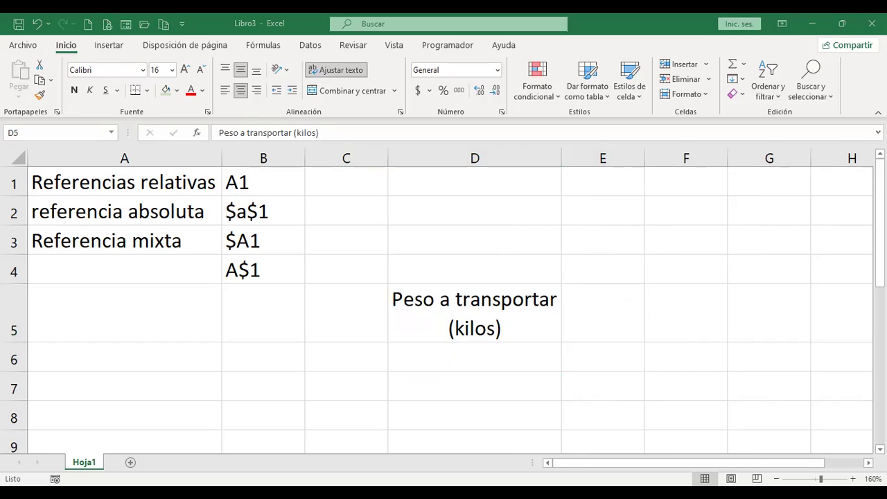
Step: Copy the formatted D5 heading into E5, widen column E, and autofit row 5
key(ctrl+c)
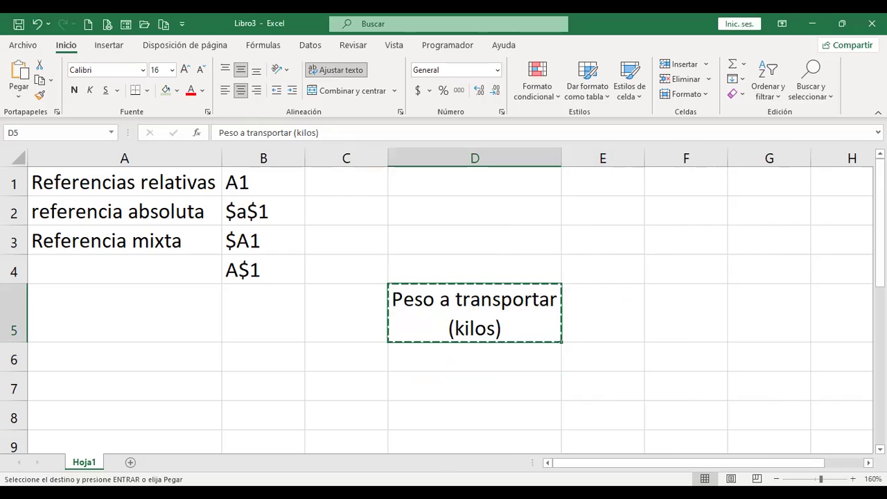
click(603, 313)
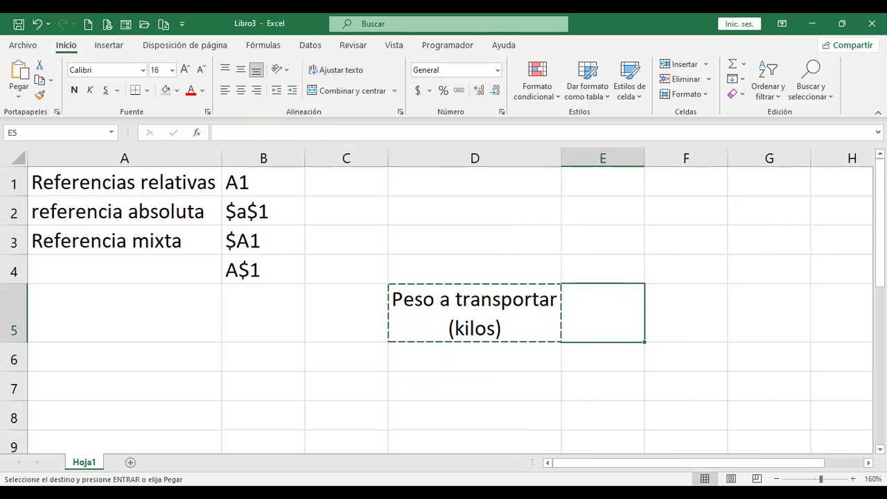
key(Return)
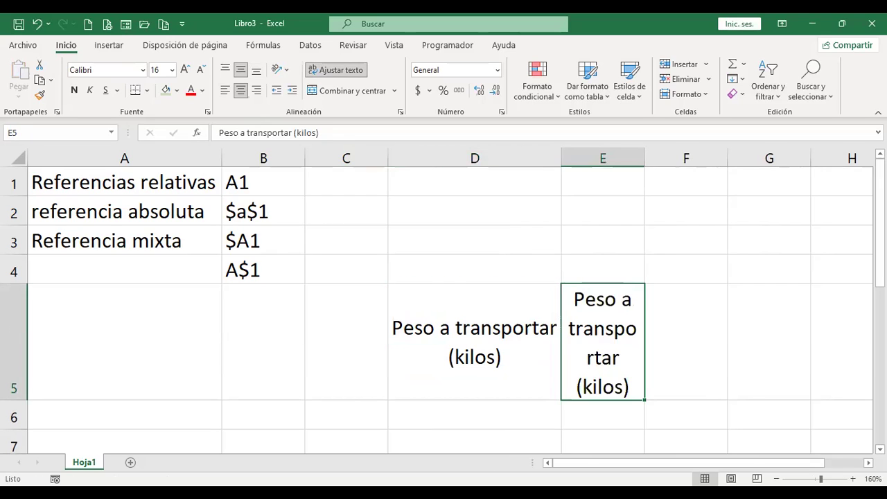
drag(644, 158, 731, 158)
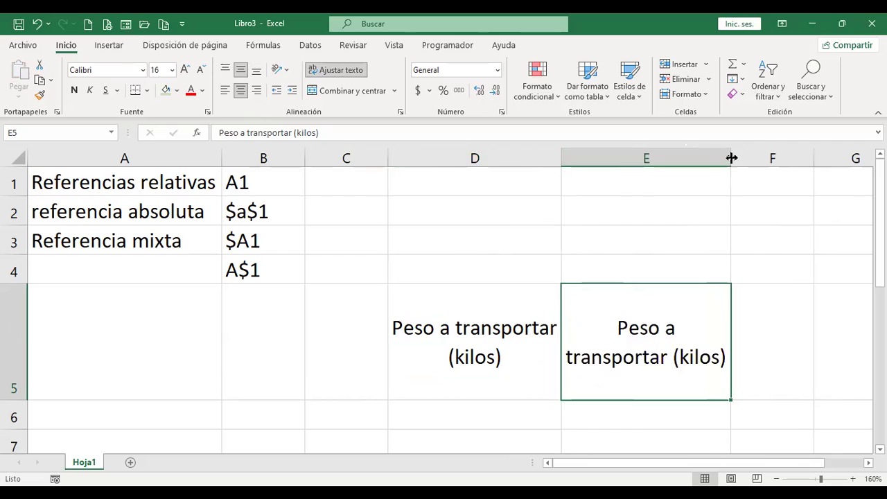
double_click(21, 400)
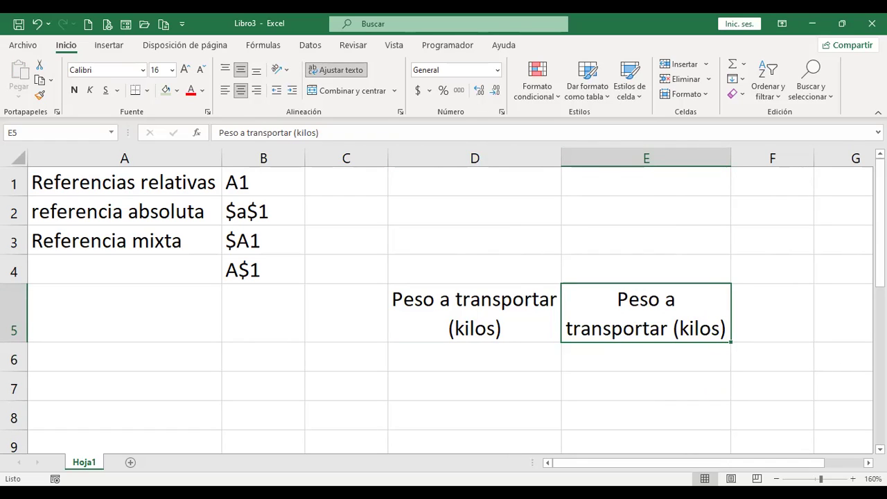
Step: Replace E5 with 'Costo de transporte por kilo', widen column E further, and autofit row 5
text(Costo de transporte por )
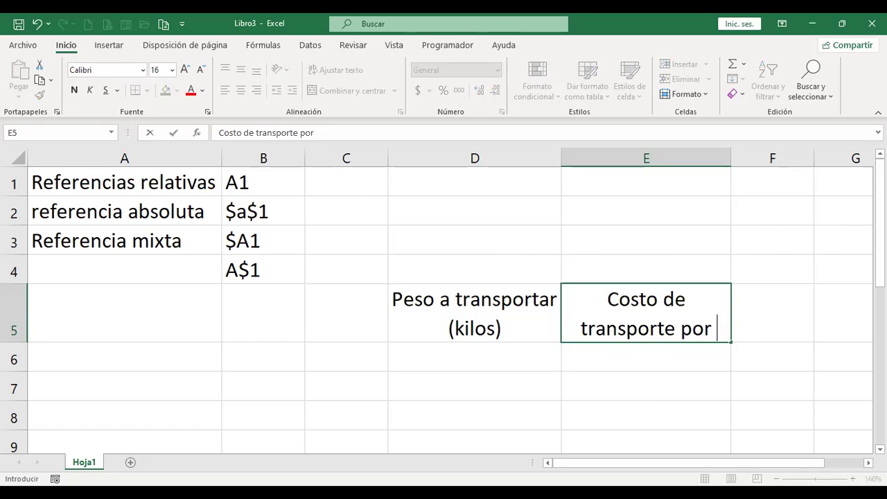
text(kilo)
key(Return)
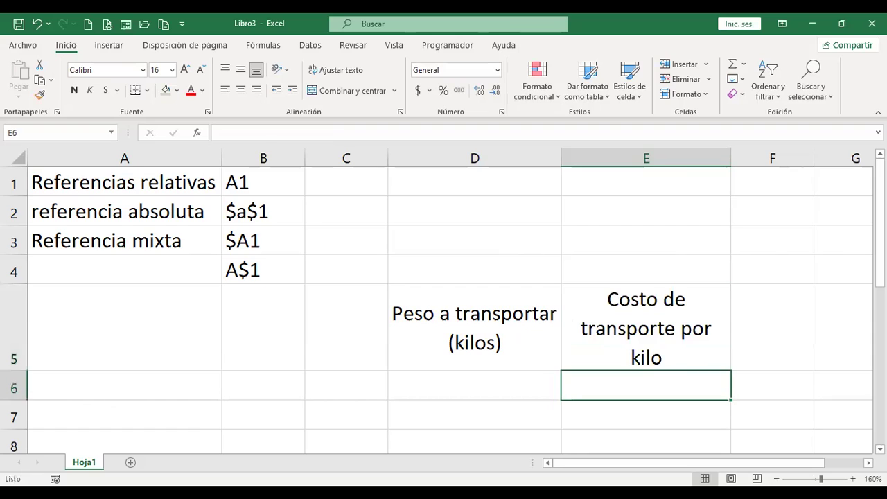
click(646, 328)
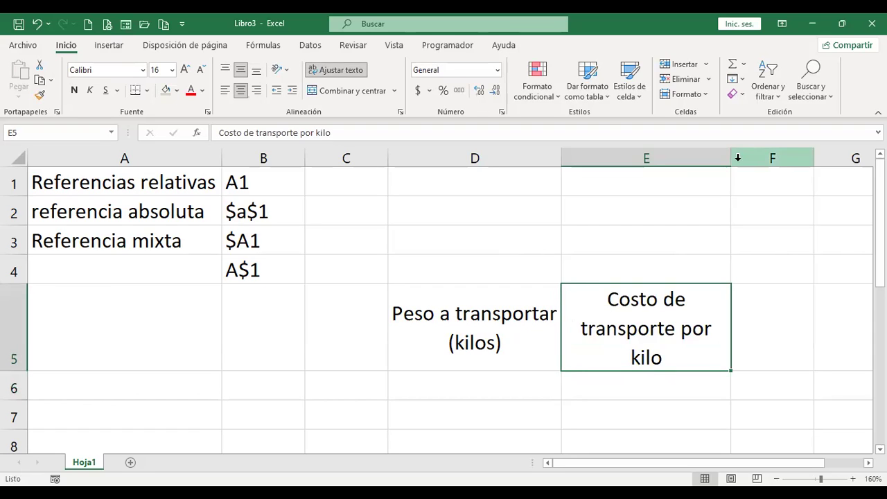
drag(731, 158, 741, 158)
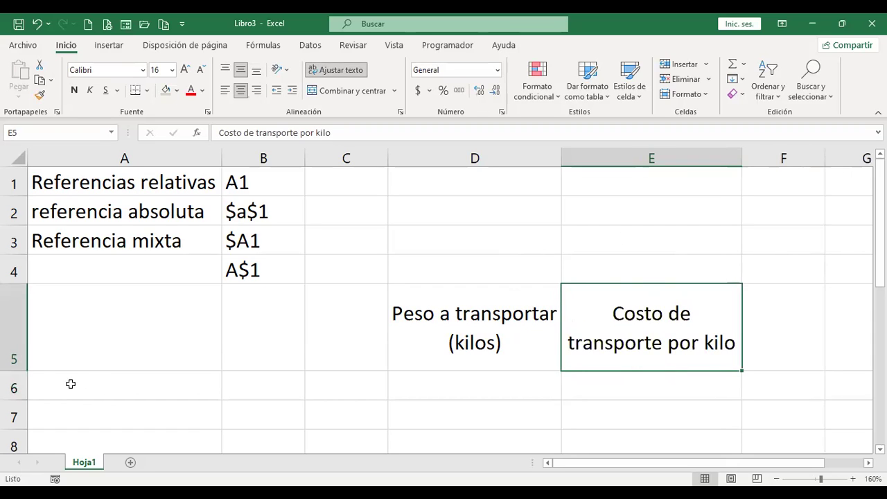
double_click(21, 373)
click(474, 357)
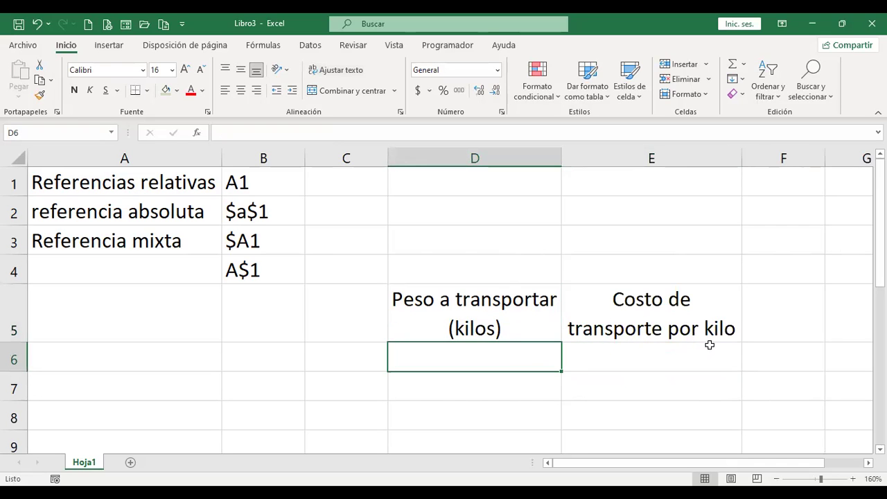
scroll(710, 344, down, 3)
scroll(710, 344, down, 1)
scroll(797, 336, up, 1)
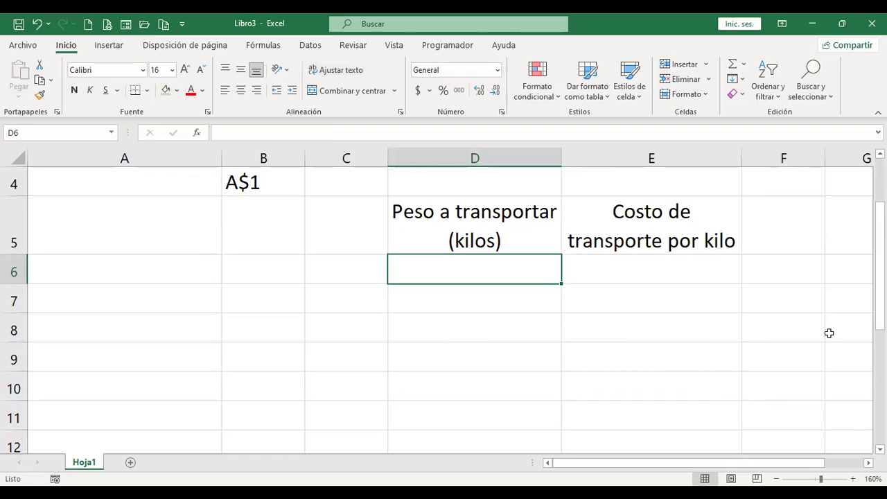
Step: Apply all borders to D5:E6 and a light green fill to the headers
drag(494, 211, 659, 277)
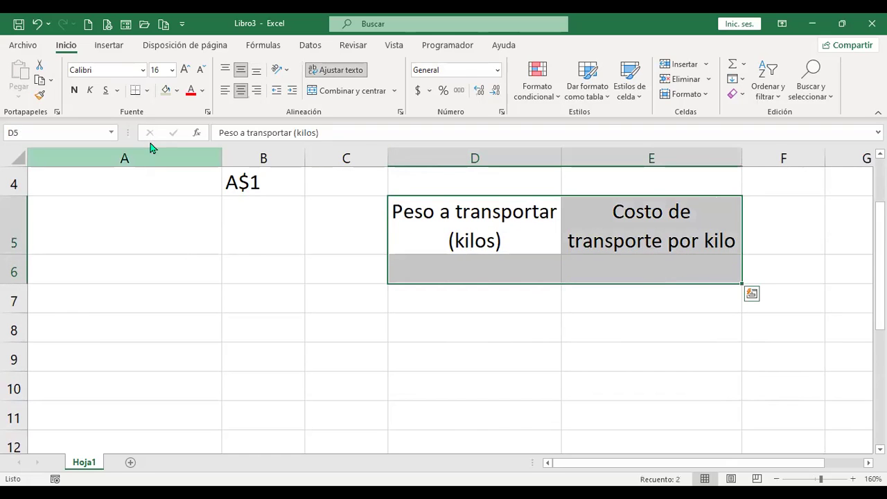
click(148, 90)
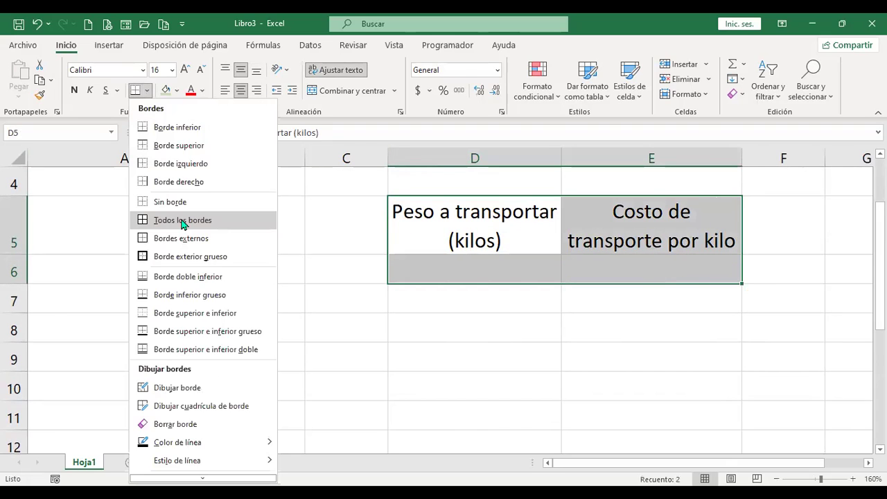
click(170, 219)
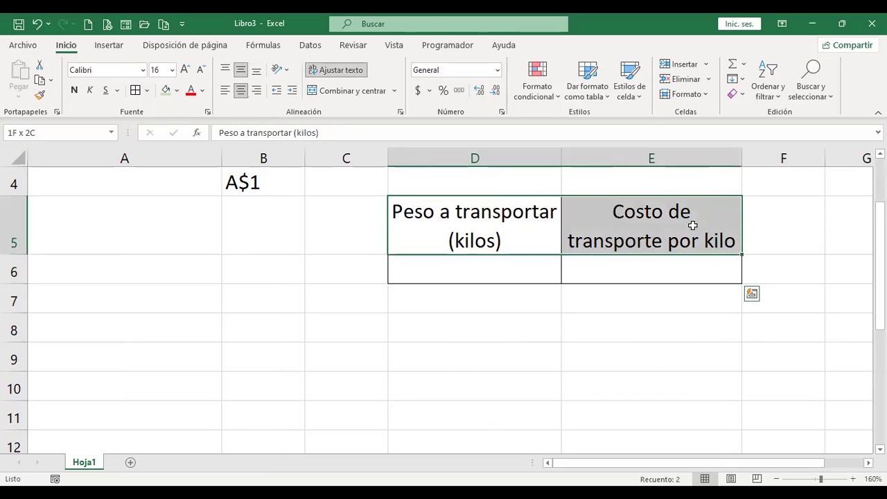
click(164, 94)
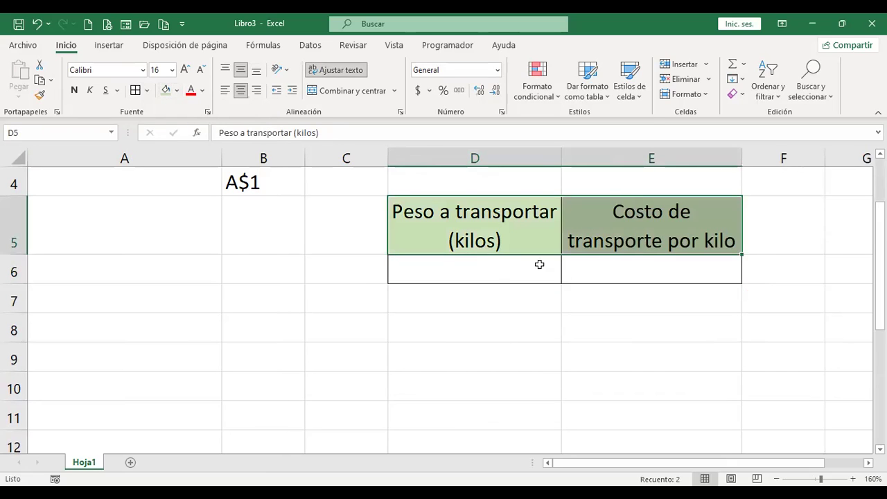
Step: Fill the entry row D6:E6 with gold
drag(538, 265, 624, 265)
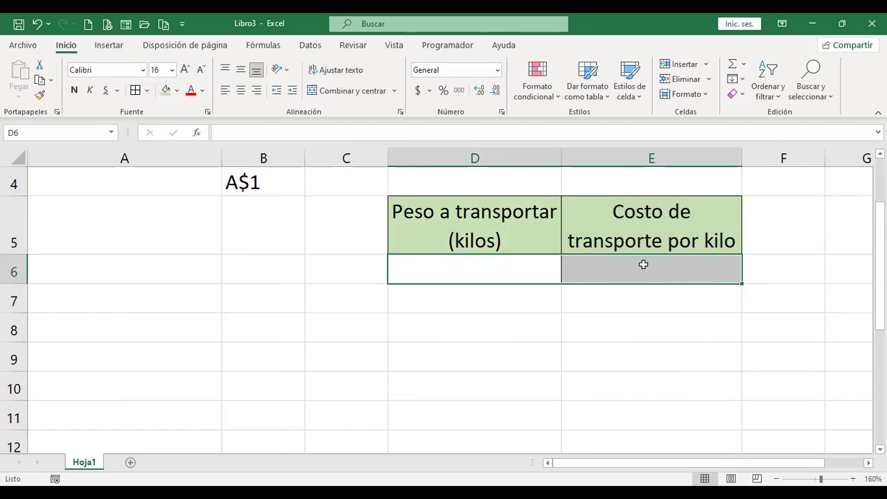
click(177, 90)
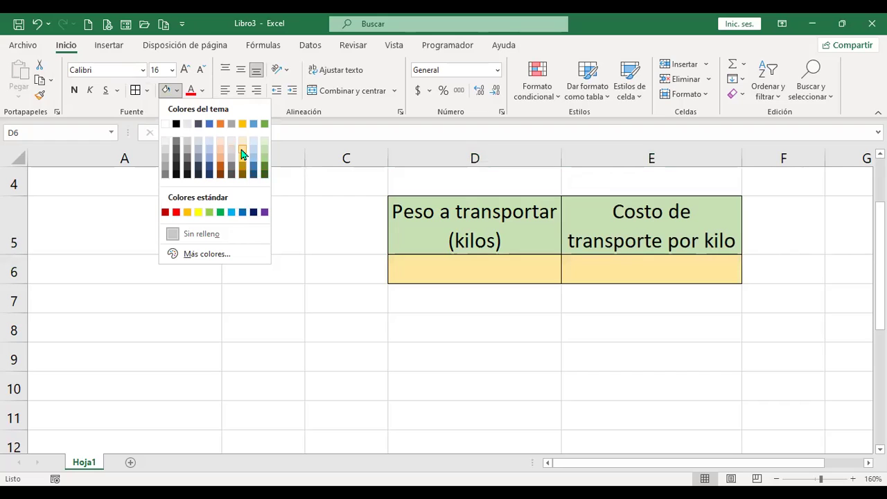
click(517, 295)
click(499, 319)
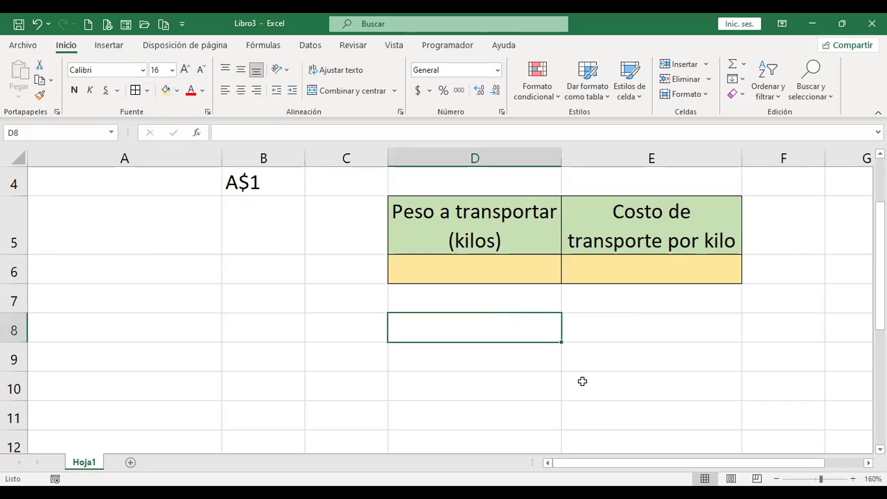
drag(519, 269, 588, 267)
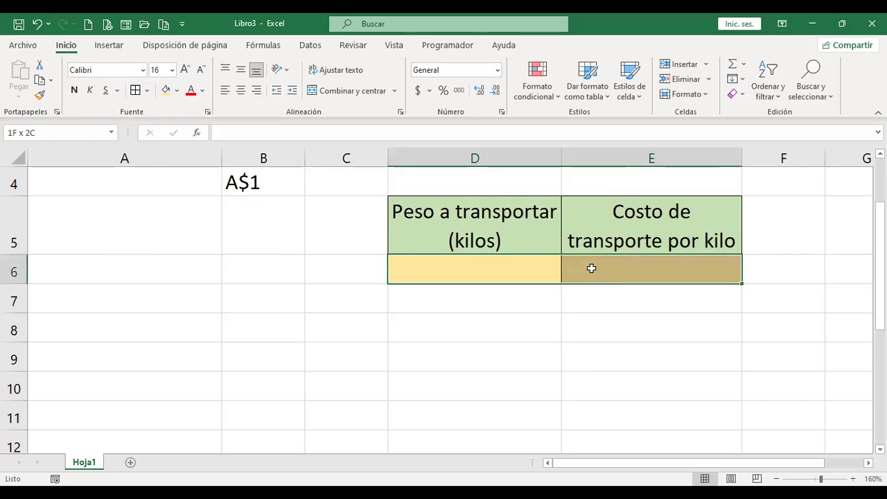
click(508, 334)
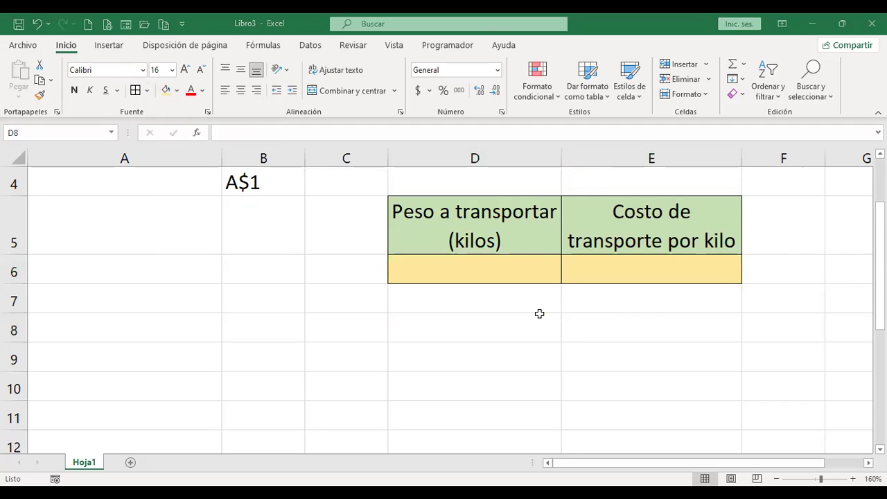
Step: Type the label 'Distancia a recorrer (km)' into cell D8
text(Distancia re)
key(BackSpace)
key(BackSpace)
key(BackSpace)
text(a recorreo)
key(BackSpace)
text(r (km))
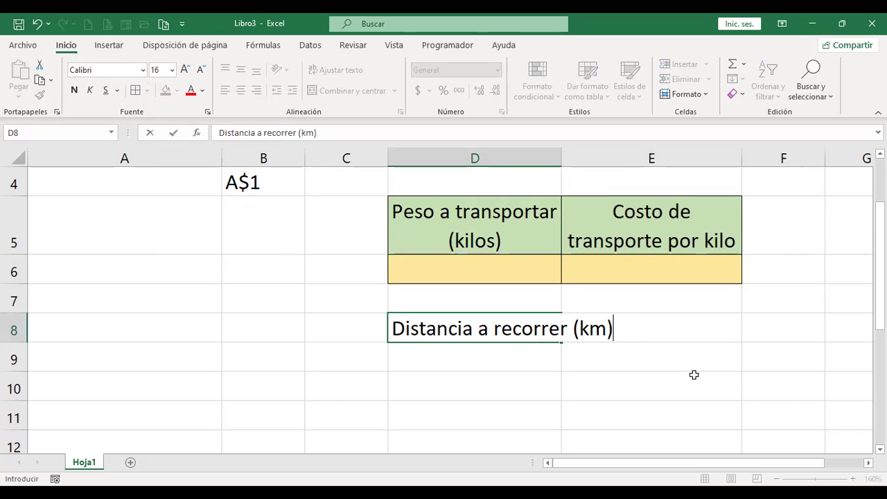
key(Return)
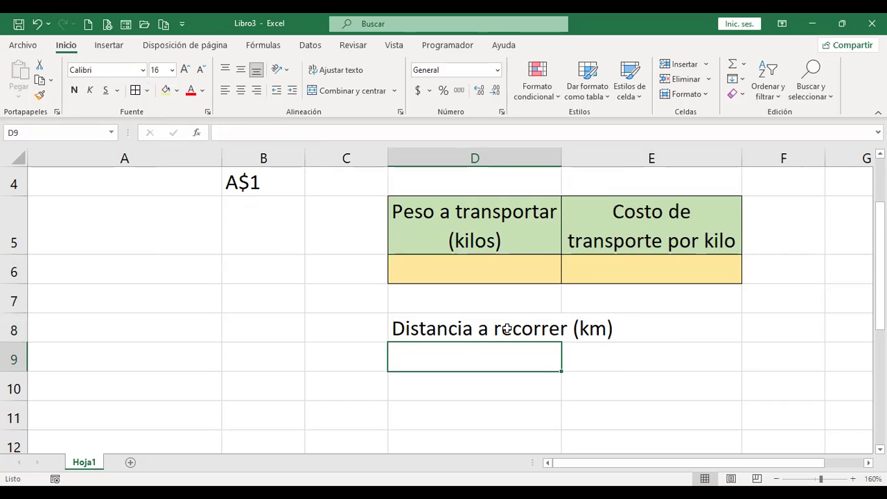
Step: Wrap the D8 distance label onto two lines and centre it
click(507, 330)
click(316, 70)
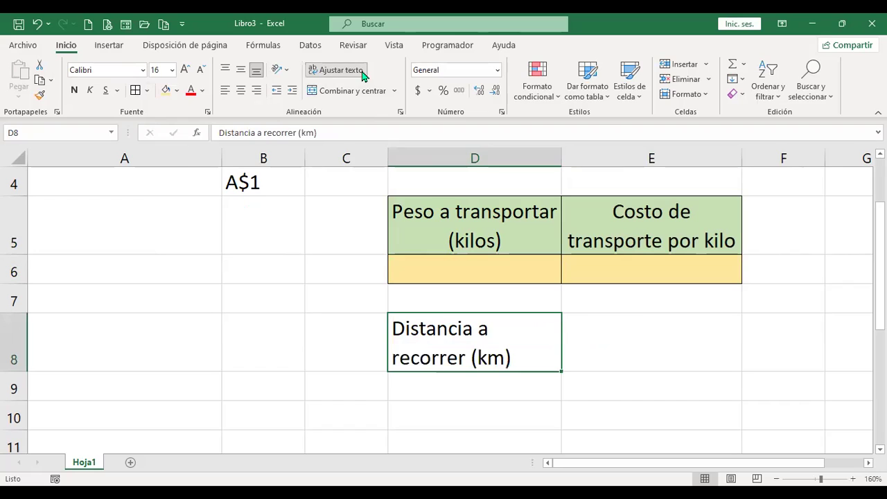
click(241, 90)
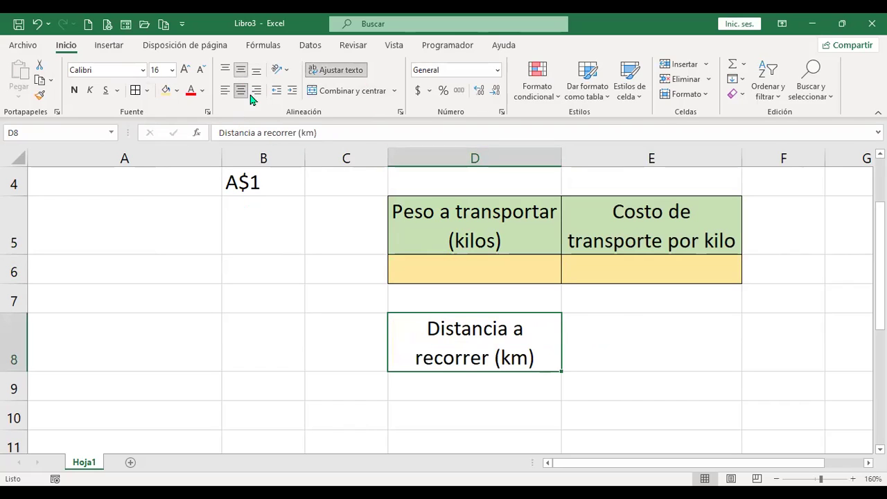
click(623, 339)
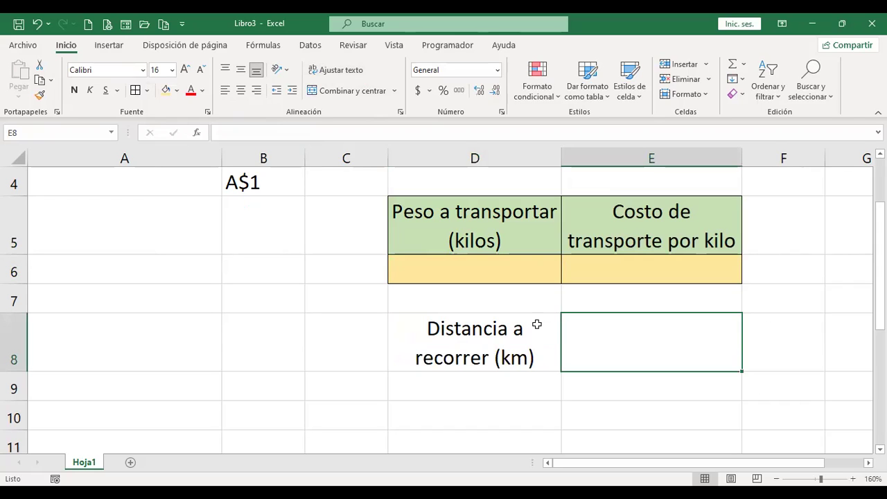
click(496, 342)
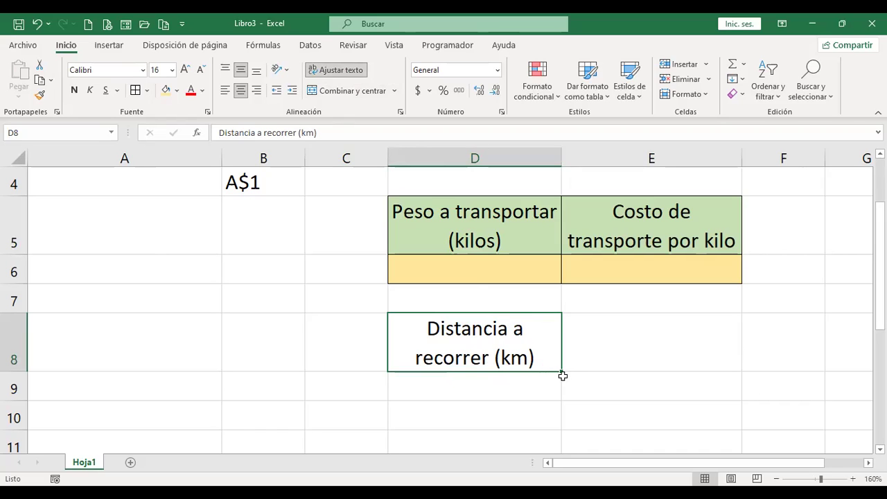
Step: Copy D8's header format to E8 and label it 'Costo del transporte'
drag(562, 372, 685, 363)
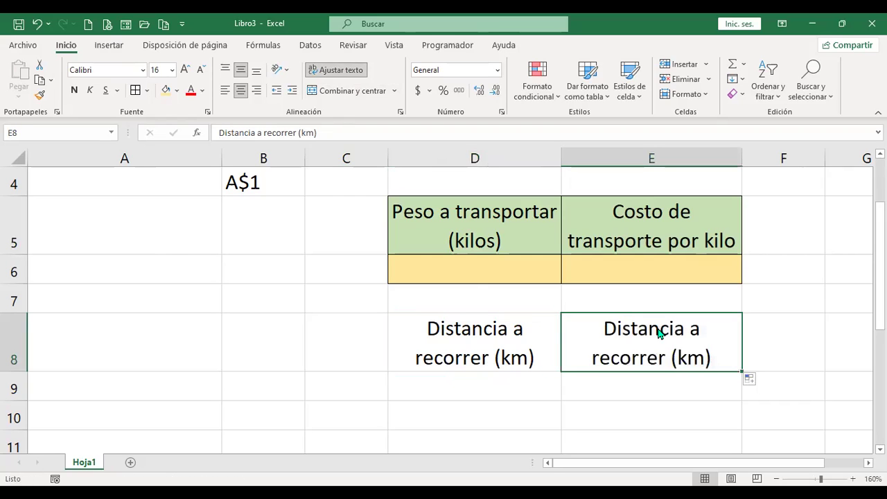
text(Costo del transport)
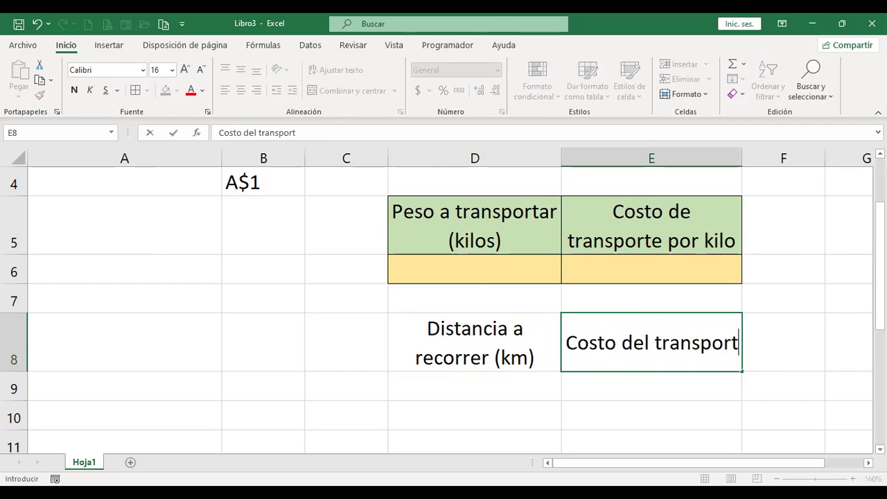
text(e)
key(Return)
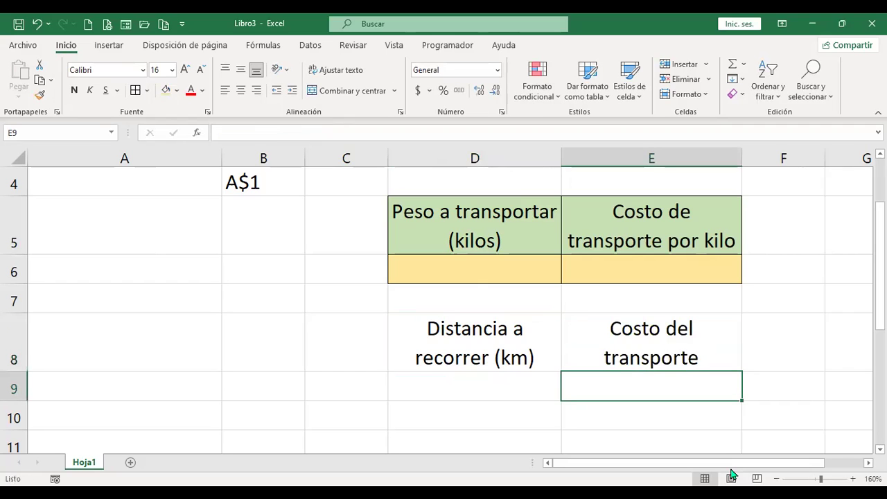
Step: Apply All Borders to the table range D8:E13
drag(515, 330, 628, 361)
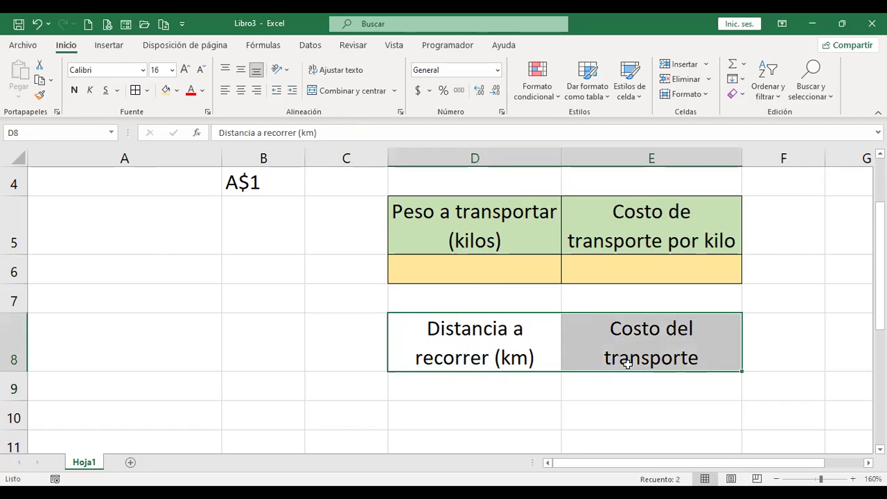
scroll(629, 364, down, 1)
drag(669, 250, 675, 378)
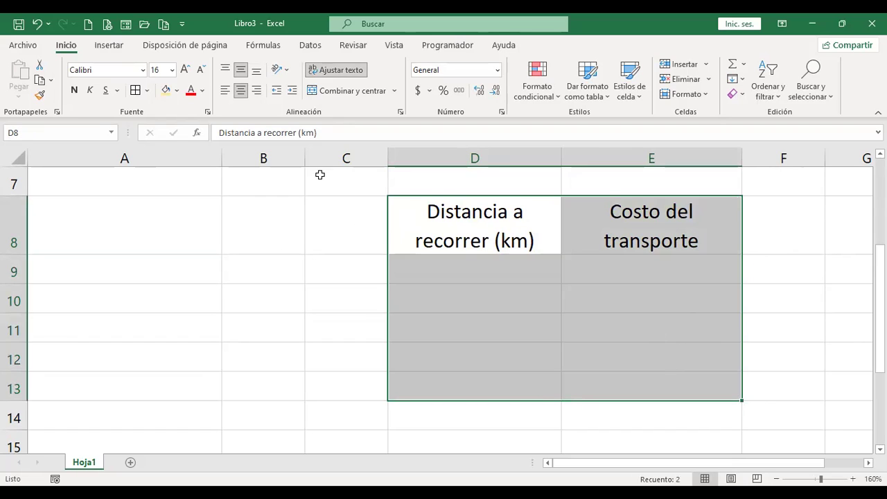
click(135, 90)
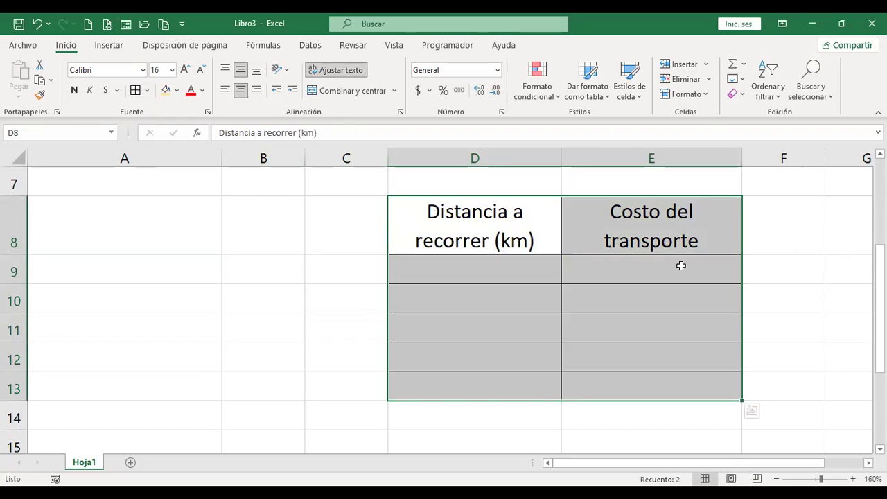
click(651, 264)
scroll(651, 264, up, 1)
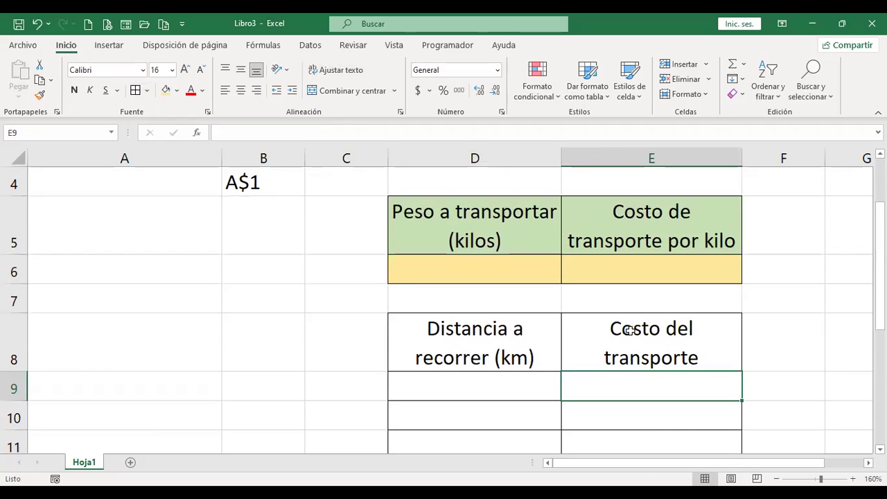
Step: Enter a weight of 30 kilos in the yellow cell D6
click(499, 269)
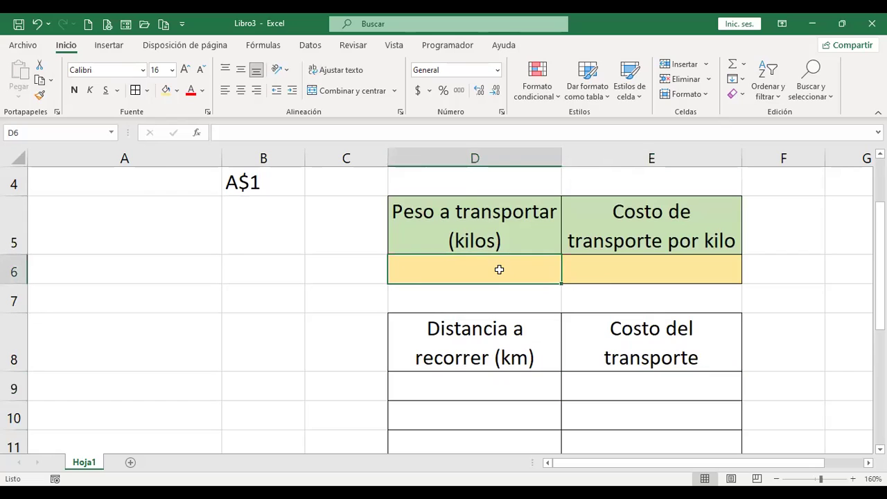
click(616, 264)
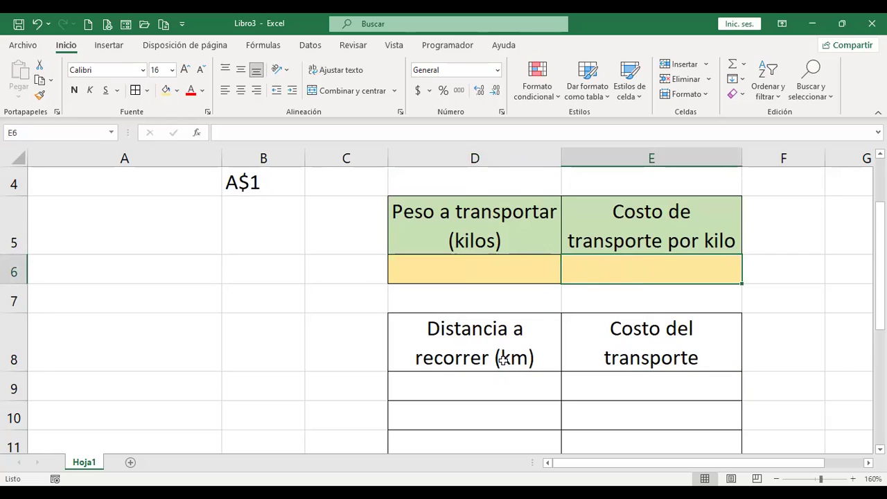
click(501, 383)
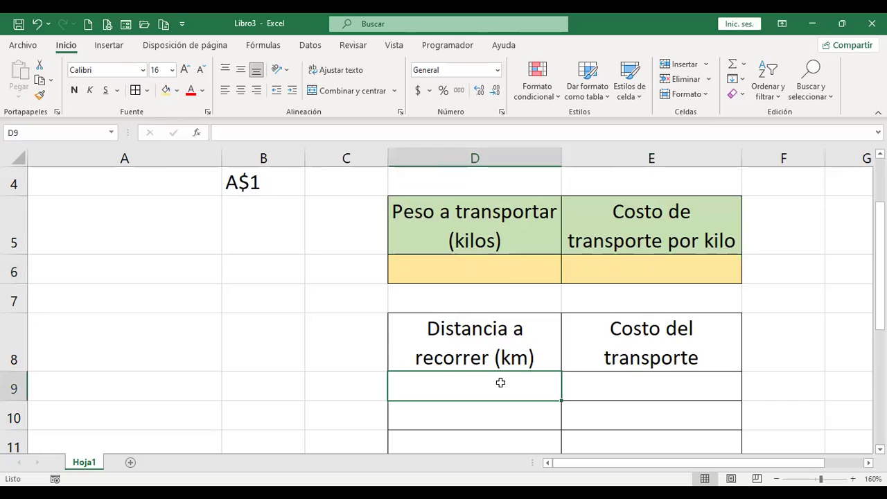
click(499, 269)
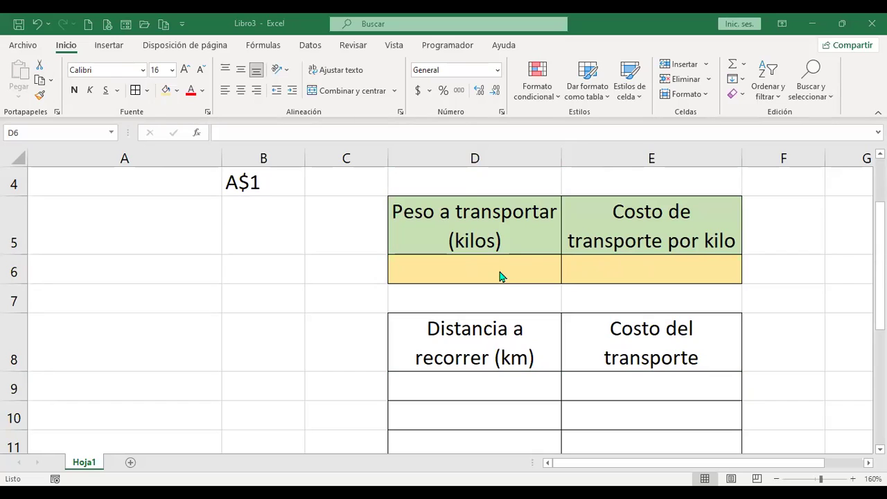
click(500, 269)
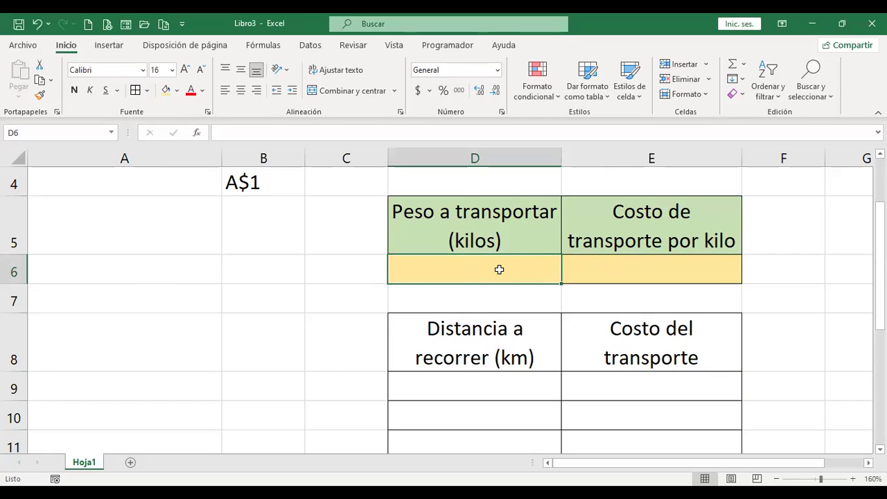
text(3)
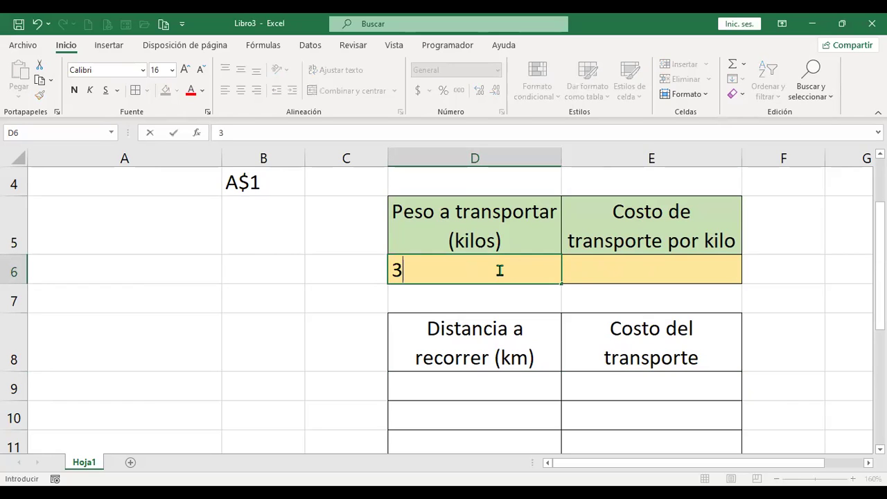
text(0)
key(Tab)
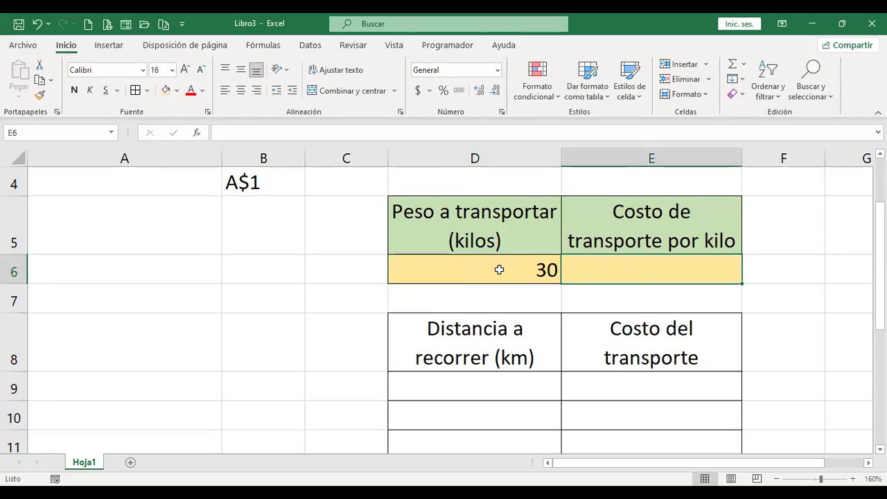
Step: Centre D6:E6 and enter a cost of 9 per kilo in E6
drag(499, 270, 580, 258)
click(241, 90)
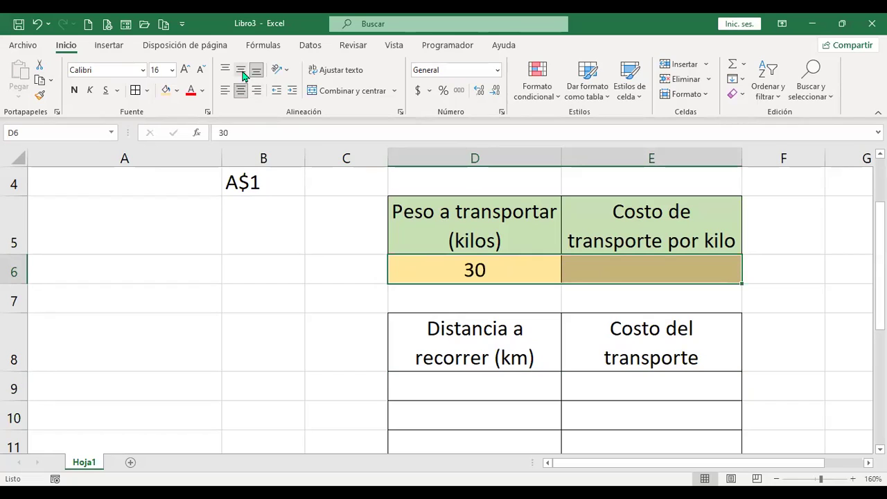
click(645, 269)
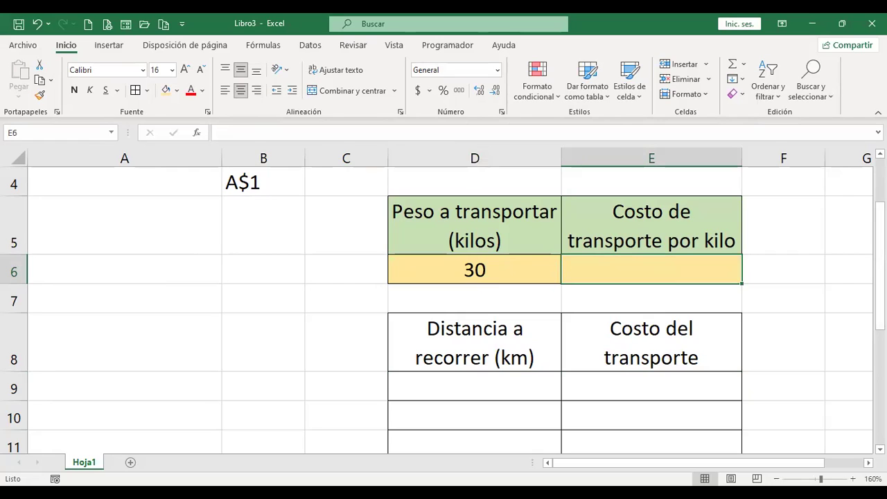
text(9)
key(Return)
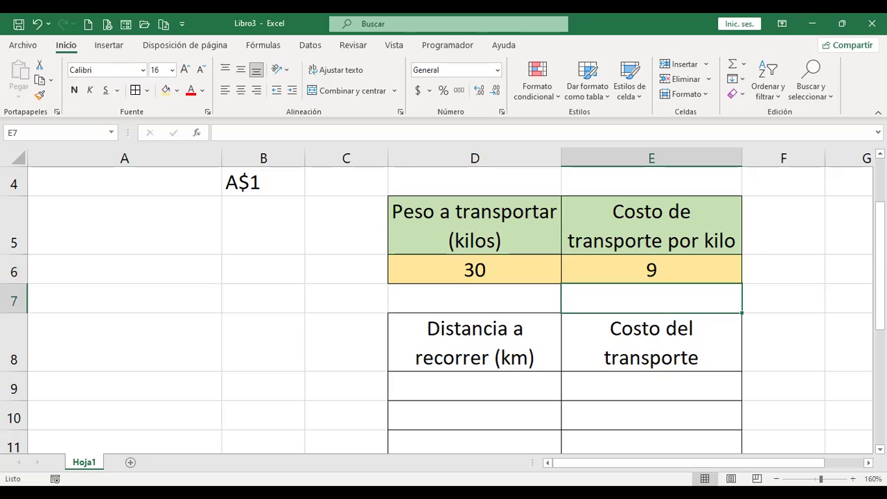
scroll(545, 354, down, 1)
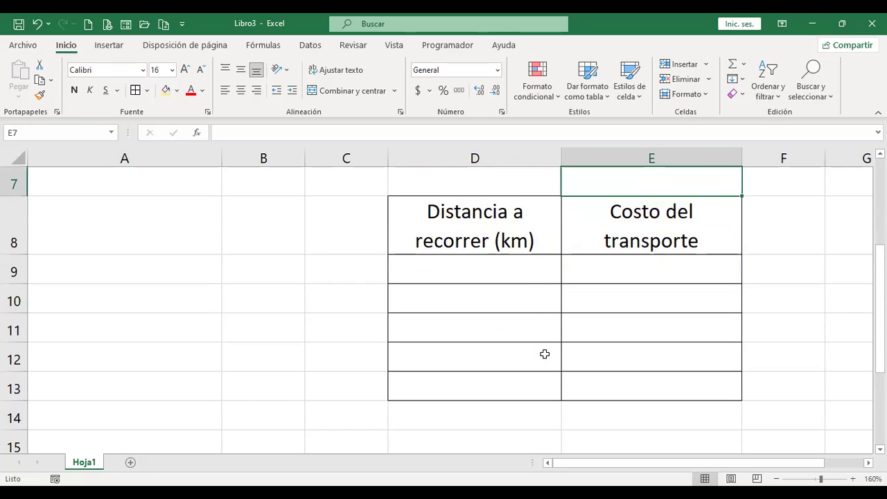
Step: Enter distances 10, 20, 30, 40 and 50 km in D9:D13
click(515, 278)
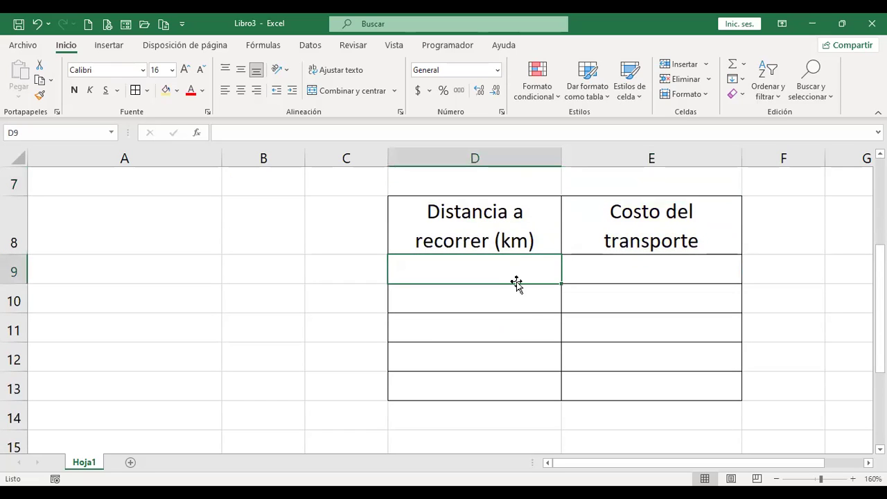
scroll(516, 283, up, 1)
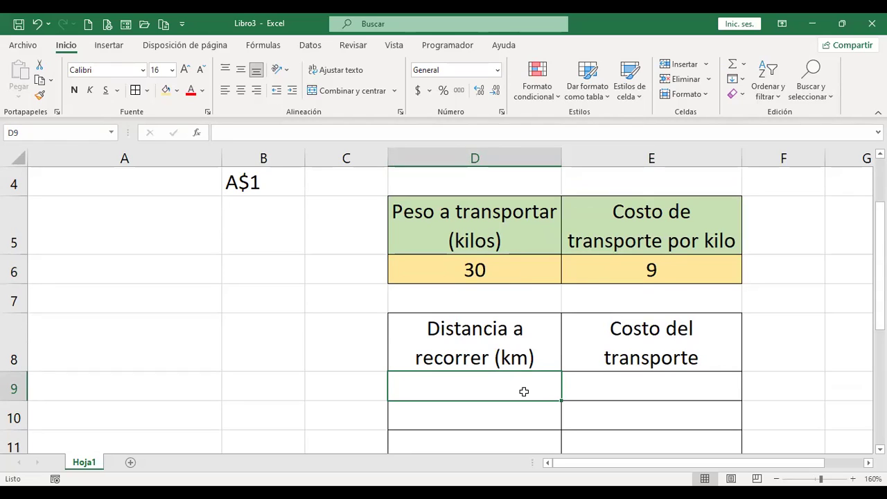
text(10)
key(Return)
text(20)
key(Return)
text(30)
key(Return)
text(4050)
key(Right)
key(Up)
key(Up)
key(Up)
key(Up)
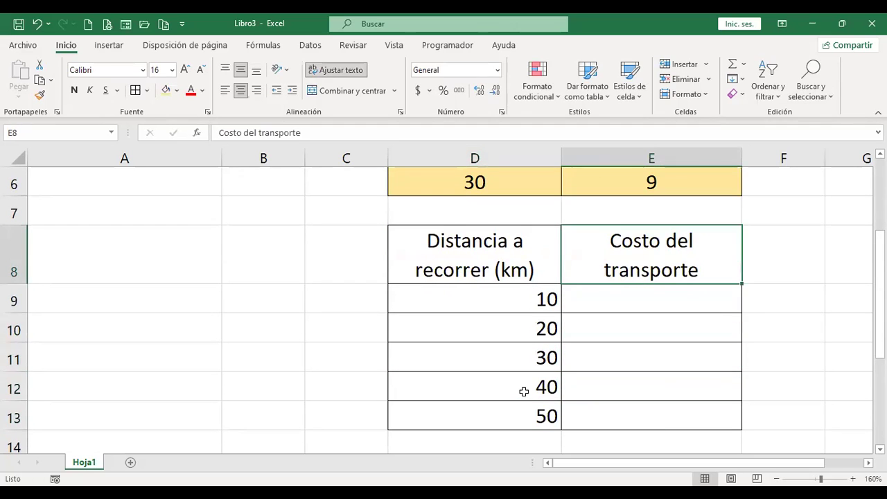
scroll(767, 325, up, 1)
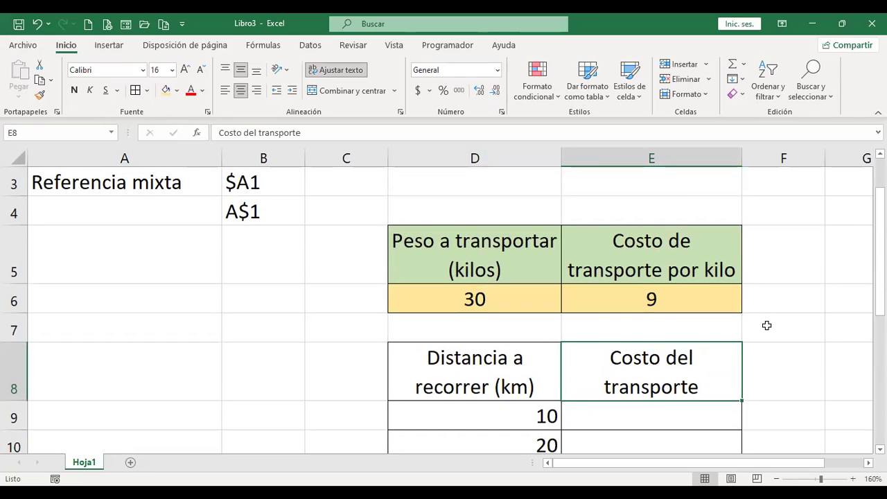
Step: Centre the distance and cost cells D9:E13
click(519, 299)
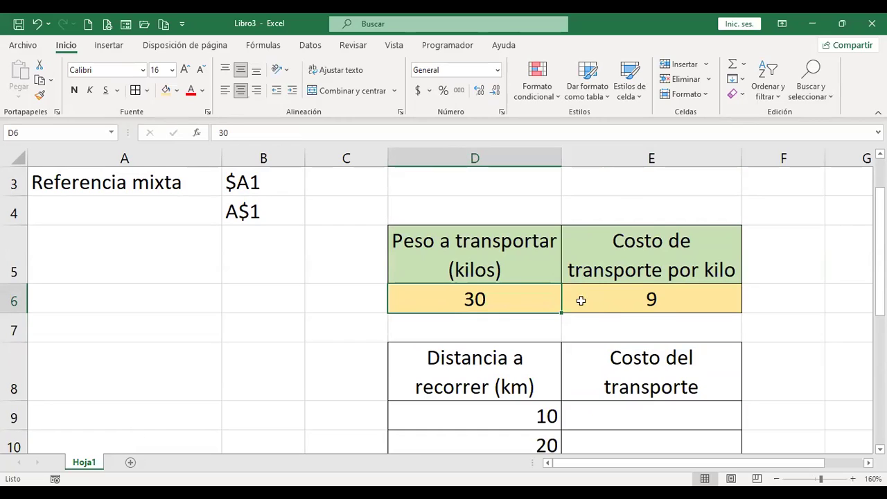
click(644, 298)
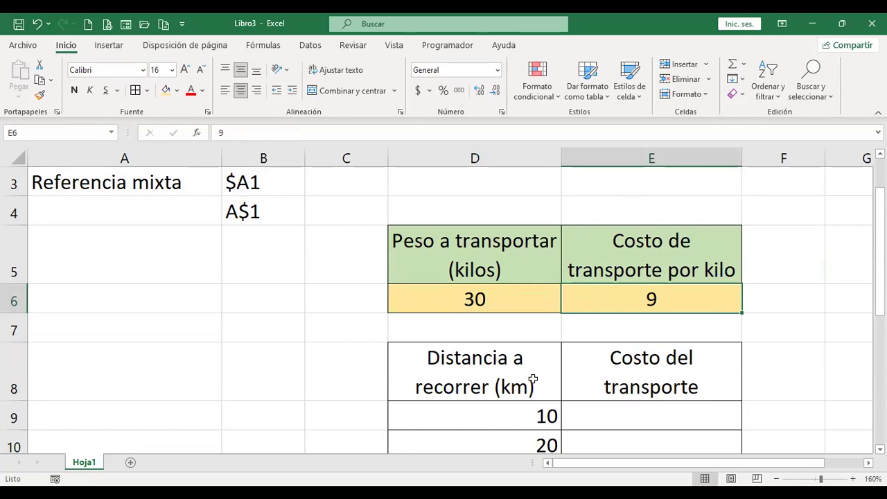
key(Left)
key(Down)
key(Down)
key(Down)
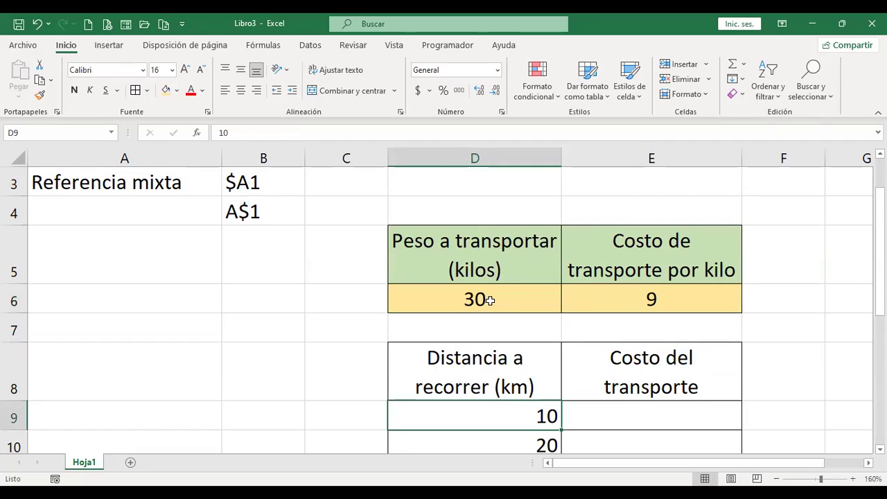
scroll(651, 387, down, 2)
scroll(475, 216, down, 1)
scroll(479, 232, up, 2)
shift+click(669, 416)
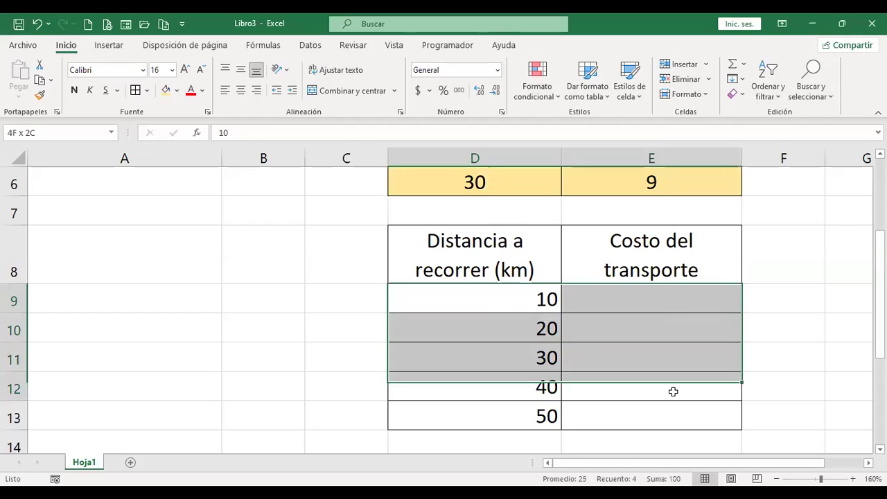
click(239, 91)
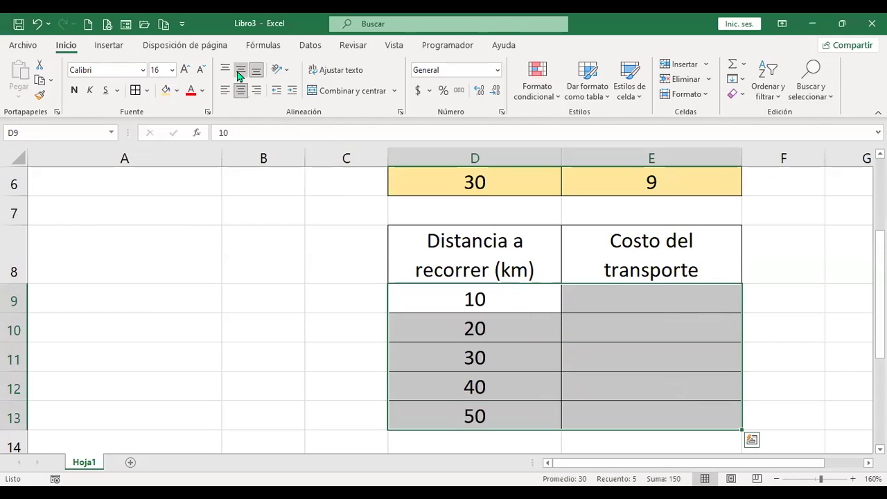
click(651, 296)
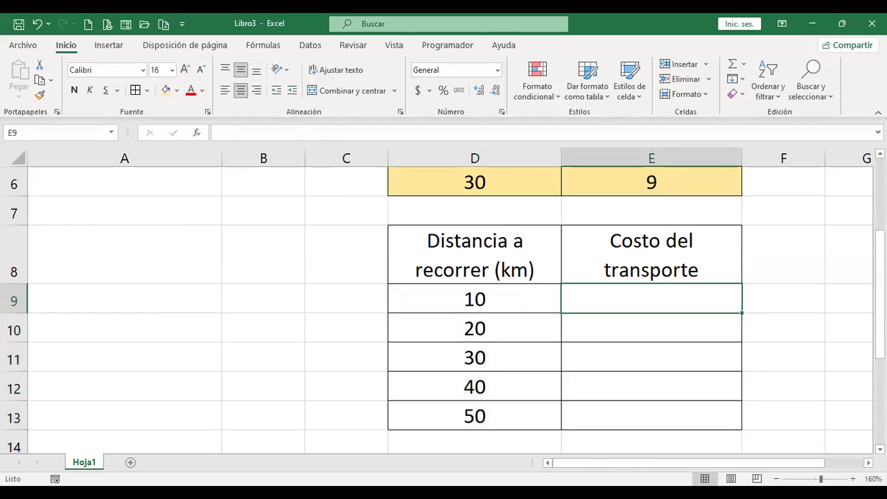
scroll(444, 311, up, 1)
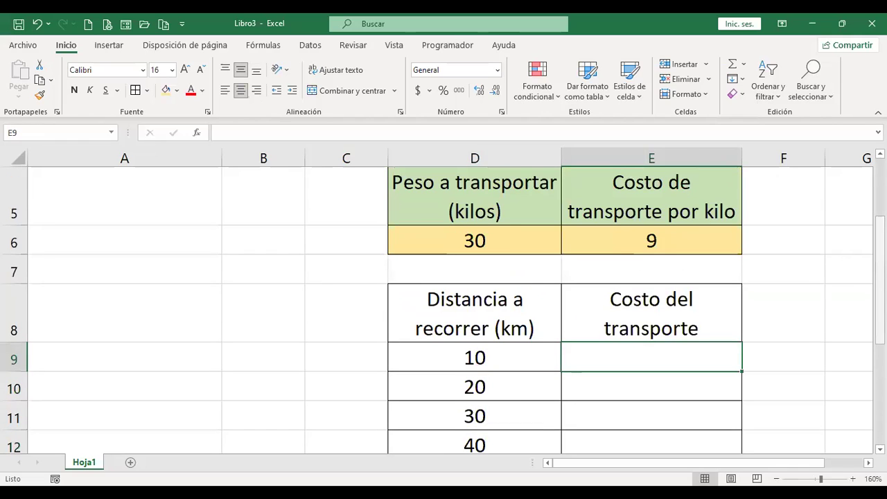
Step: Enter the formula =+D6*E6*D9 in E9 for the first transport cost
text(+)
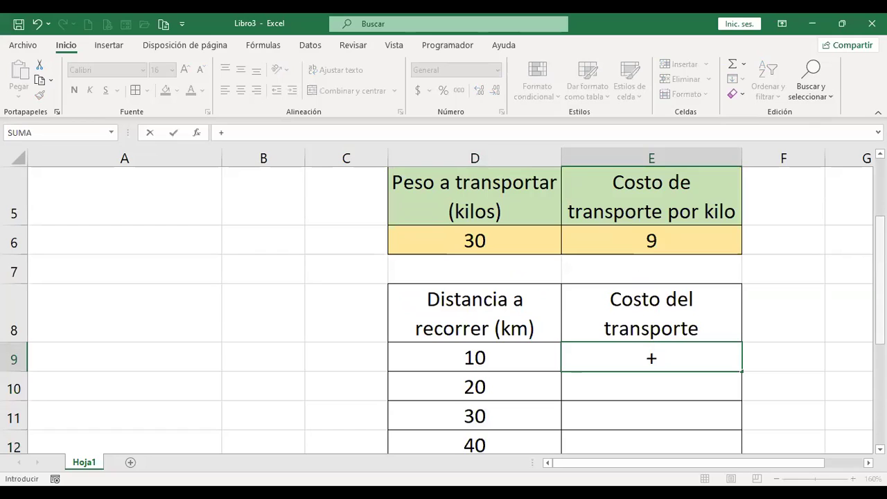
click(486, 240)
text(*)
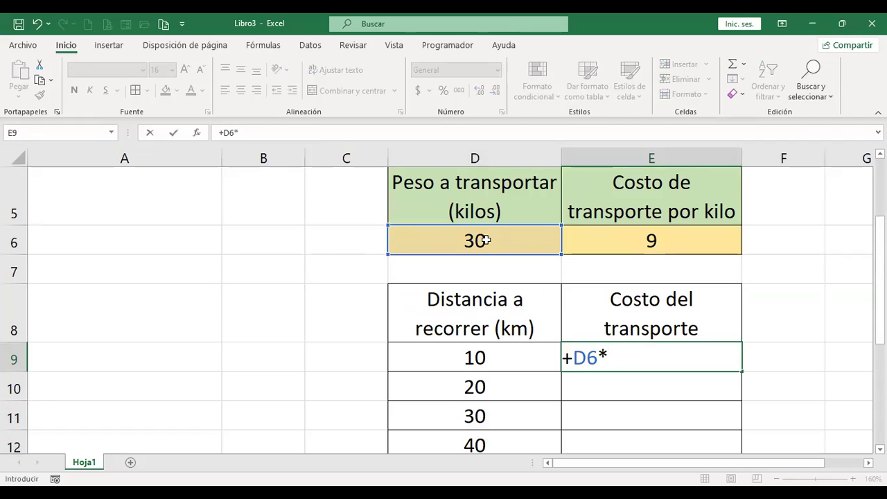
click(655, 241)
text(*)
click(507, 353)
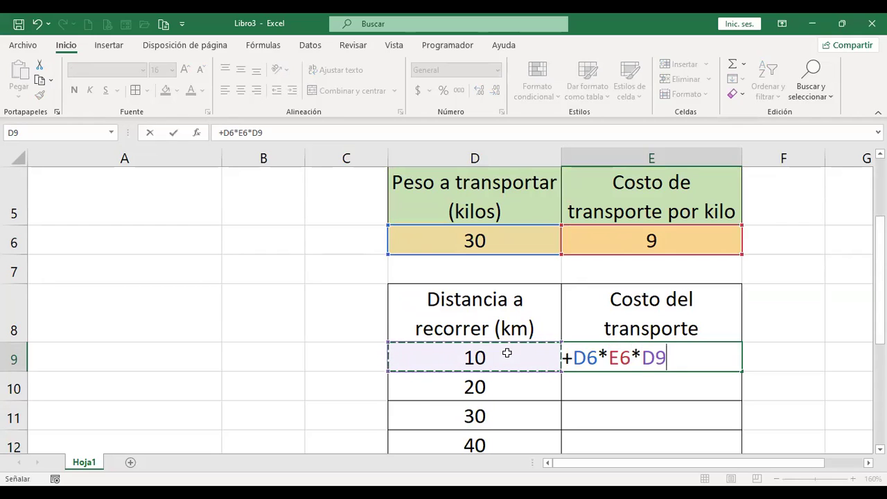
key(Return)
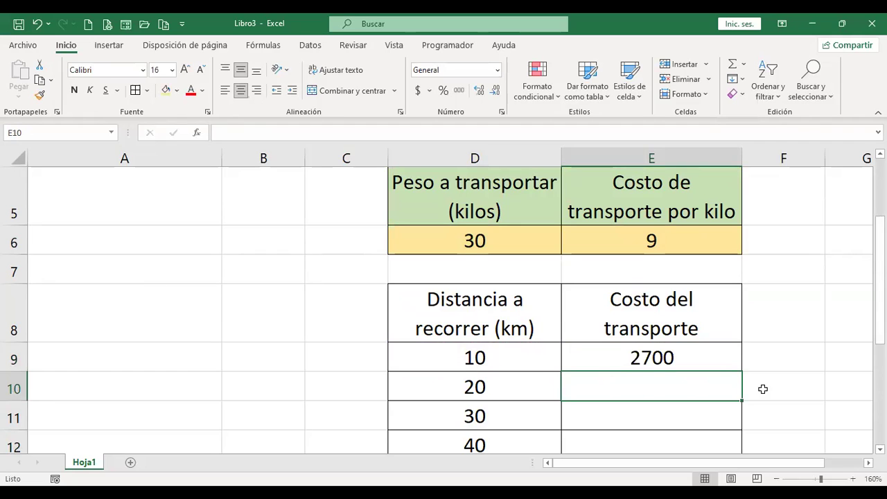
Step: Apply Accounting number format to E9:E13, showing $ 2,700.00
scroll(714, 360, down, 2)
scroll(672, 229, up, 1)
drag(672, 229, 664, 350)
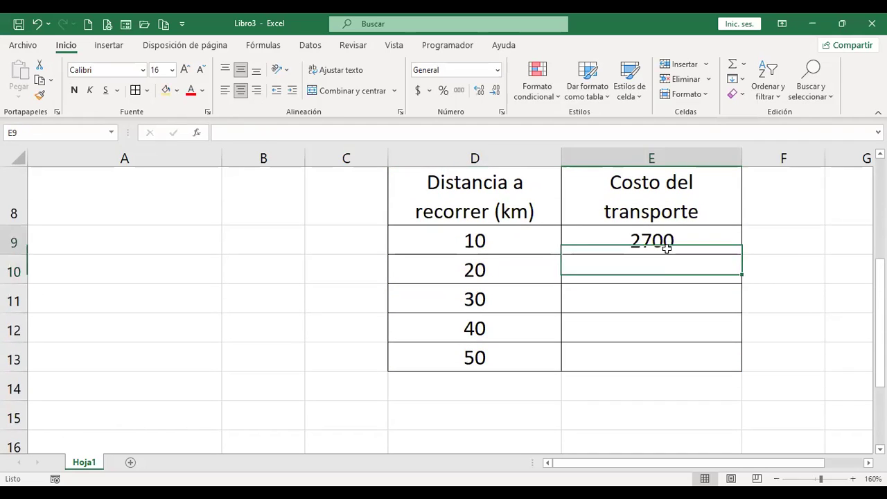
click(418, 90)
click(693, 236)
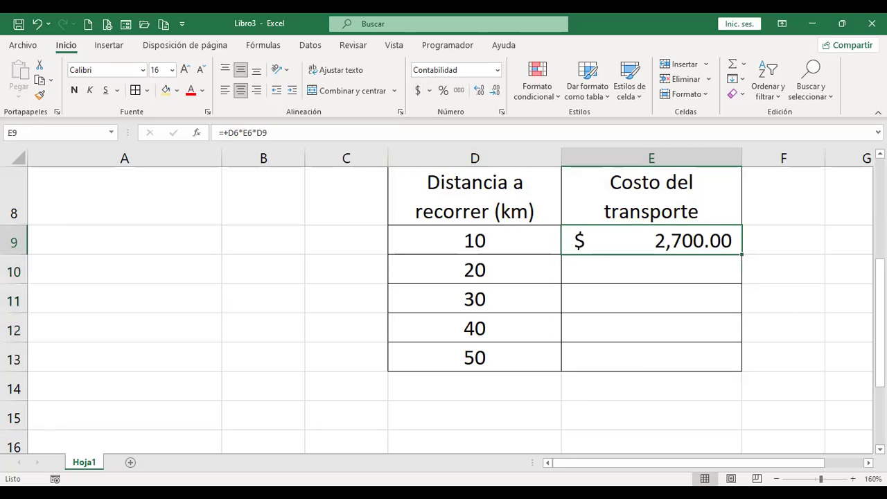
drag(880, 355, 879, 319)
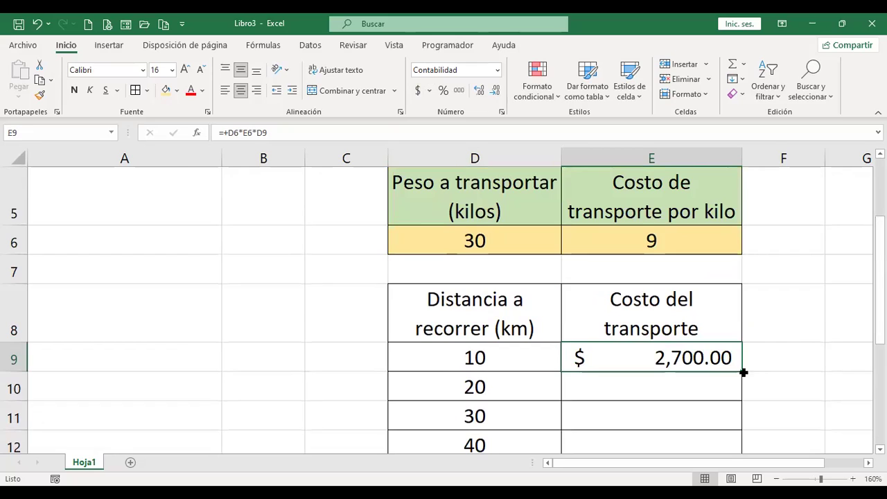
drag(743, 372, 740, 390)
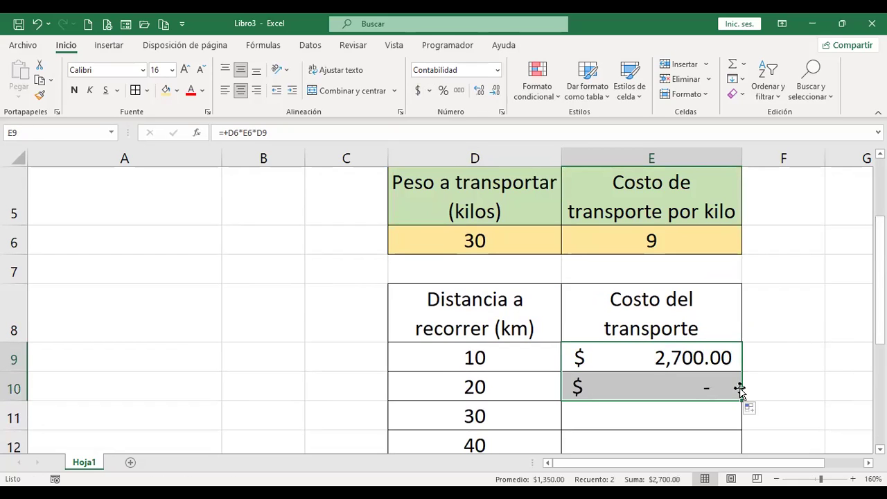
click(673, 386)
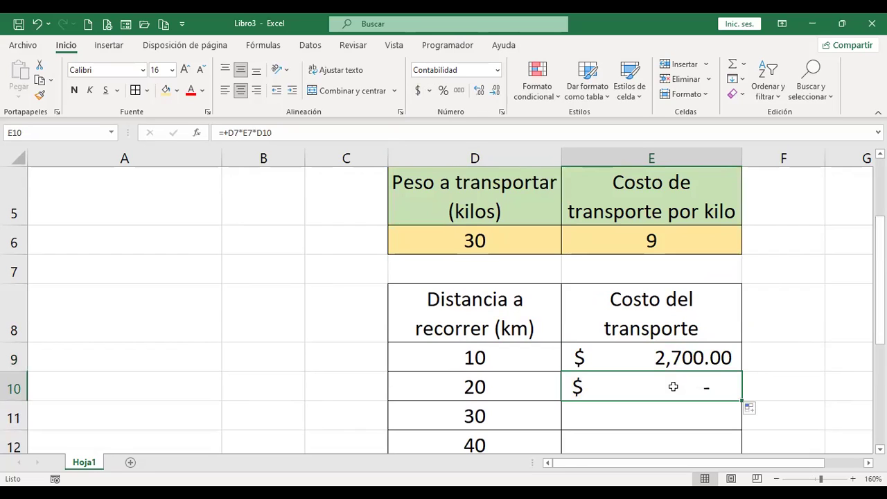
double_click(673, 386)
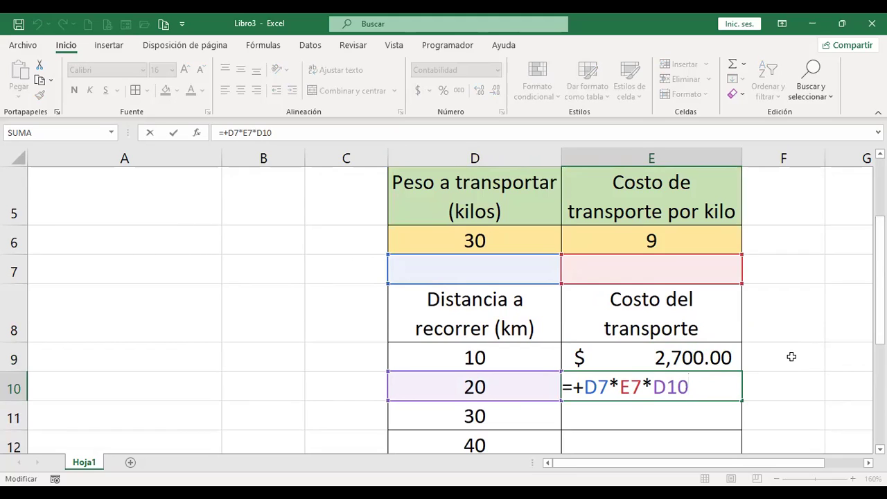
key(Return)
key(Up)
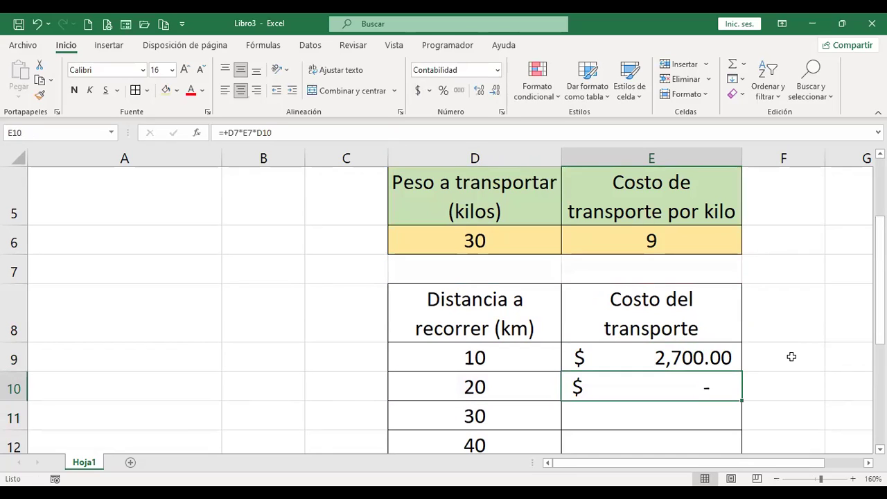
key(Delete)
key(Up)
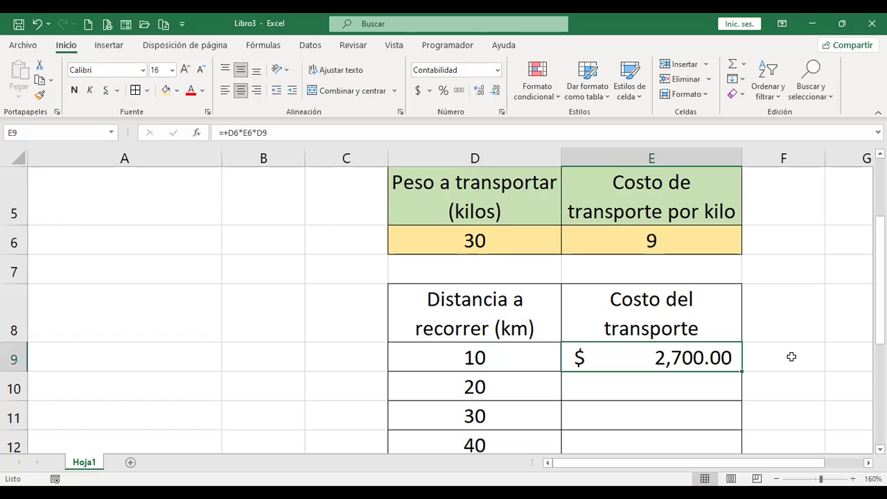
Step: Clear E9 and restart its formula with the absolute weight reference $D$6
key(F2)
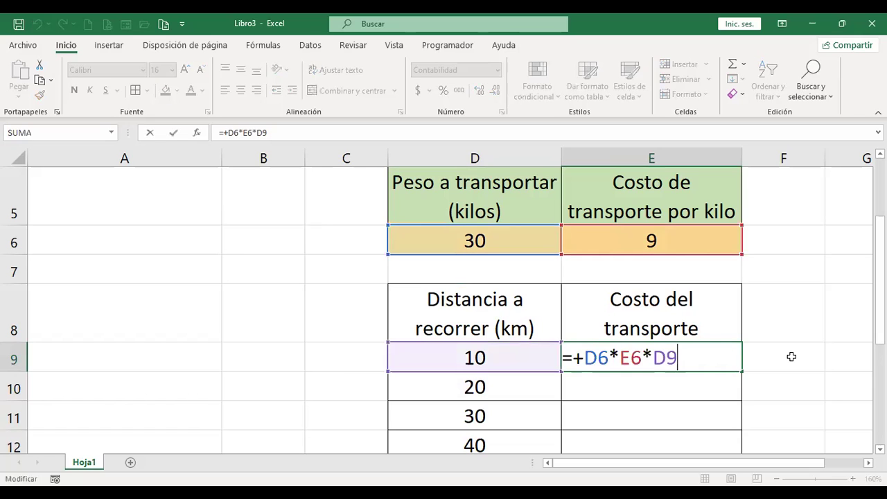
key(Return)
key(Up)
key(Delete)
text(+)
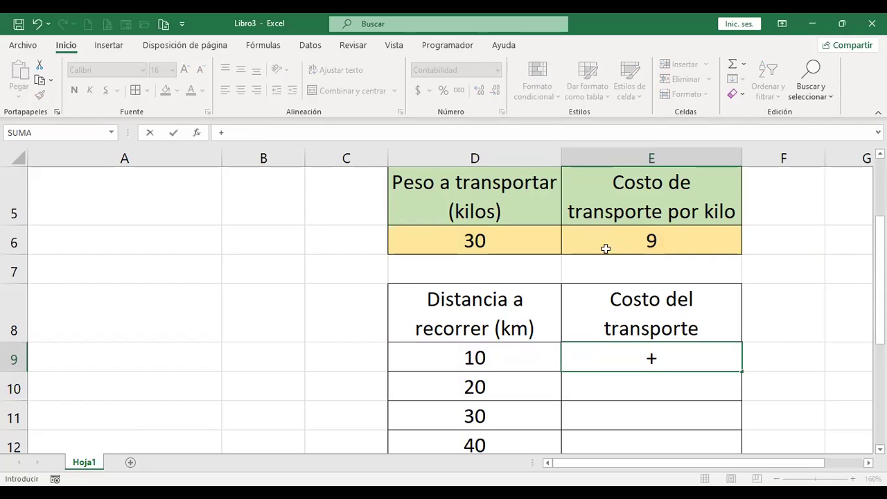
click(506, 238)
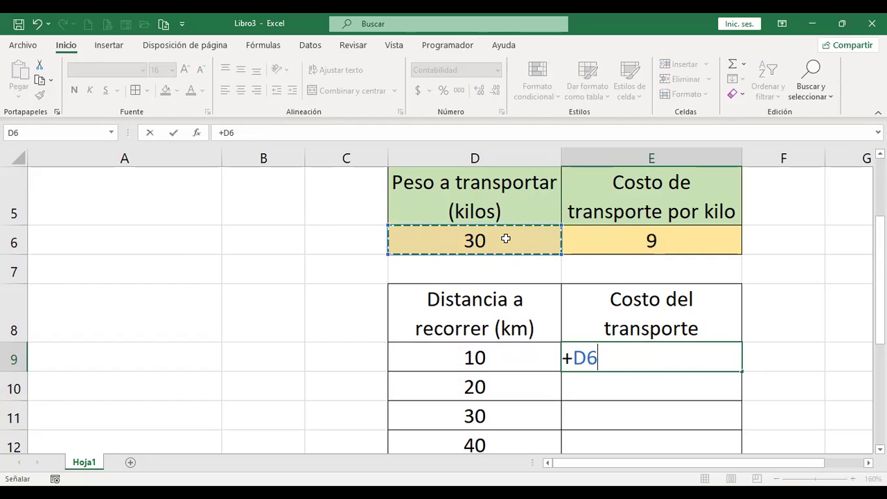
key(F4)
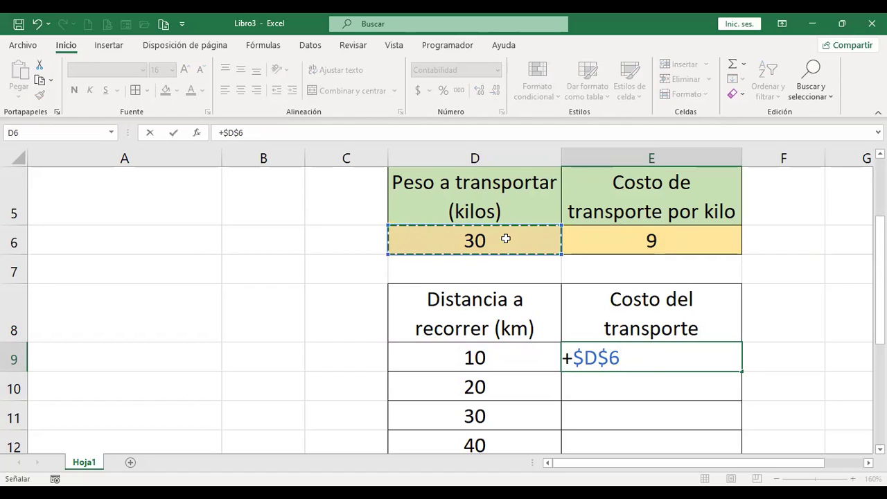
key(BackSpace)
key(BackSpace)
key(BackSpace)
key(BackSpace)
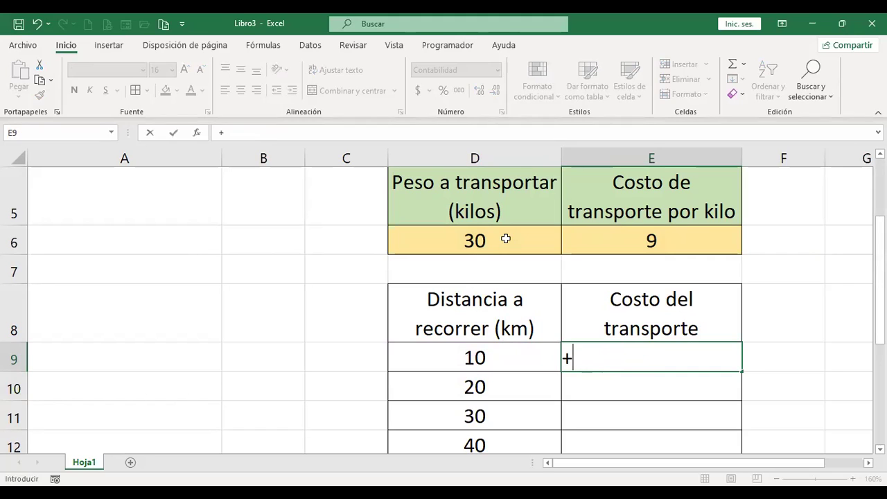
text($d)
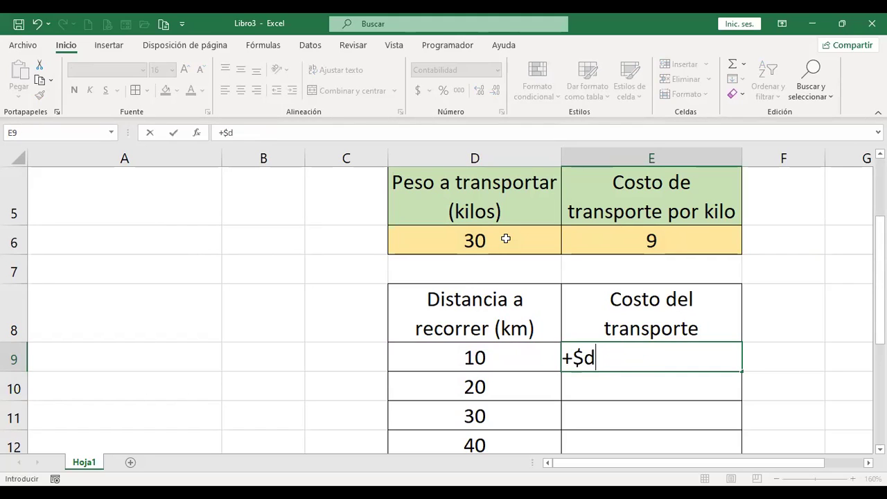
text($4)
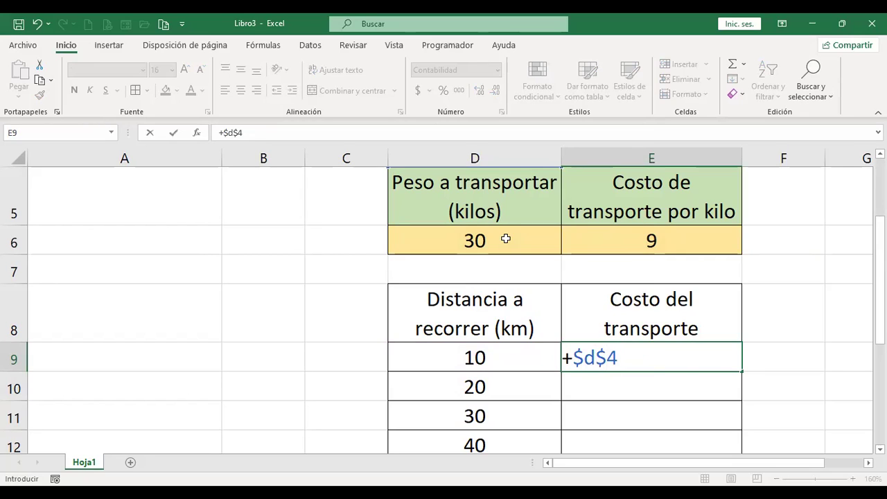
key(BackSpace)
text(6)
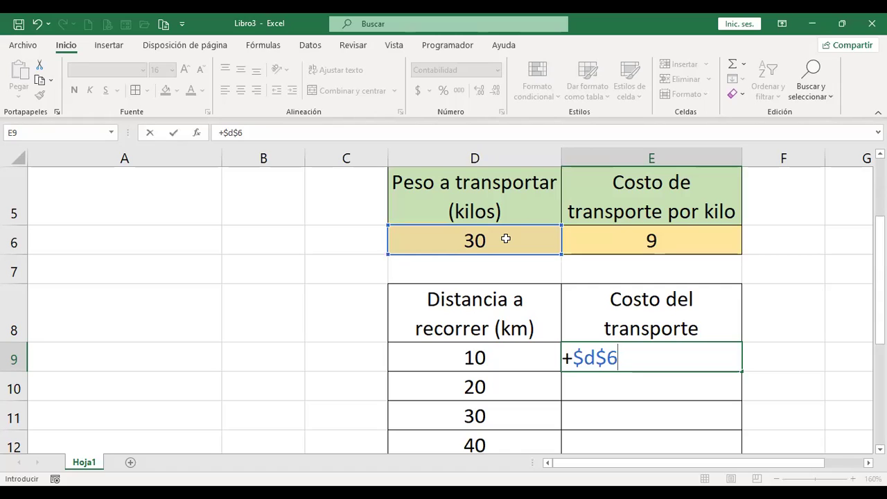
text(*)
Step: Complete the formula as =+$D$6*$E$6*D9, still giving $ 2,700.00
click(670, 239)
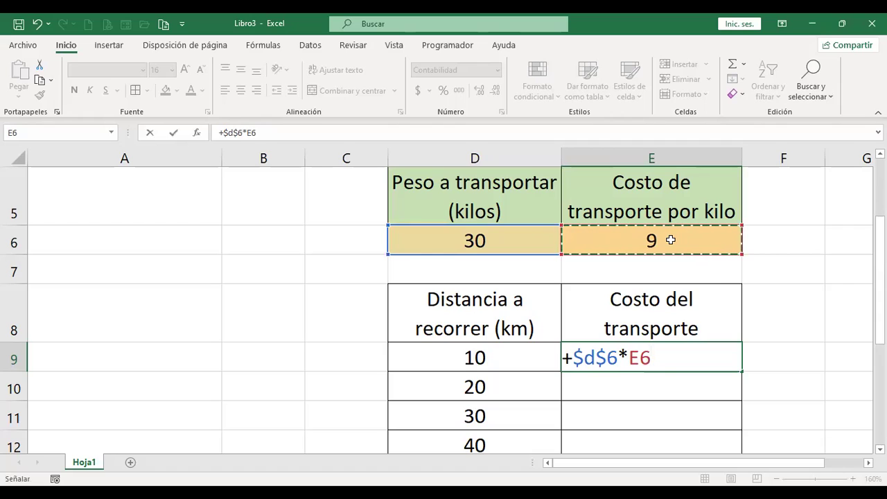
key(F4)
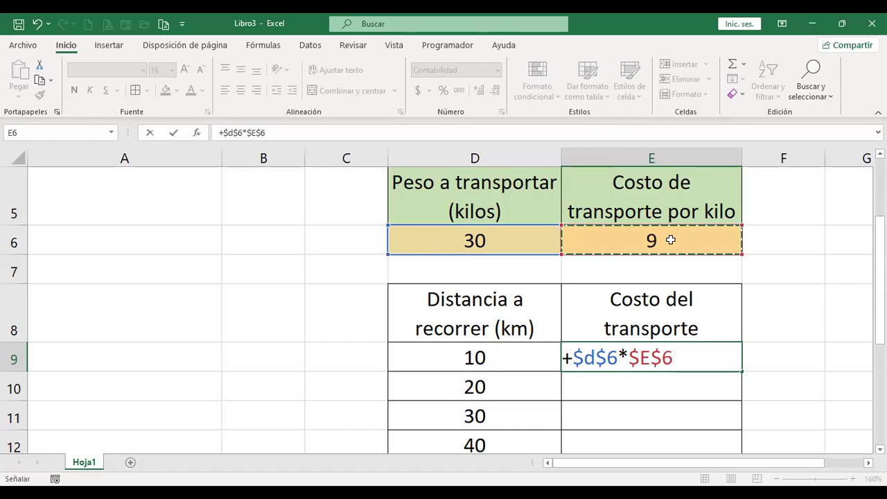
text(*)
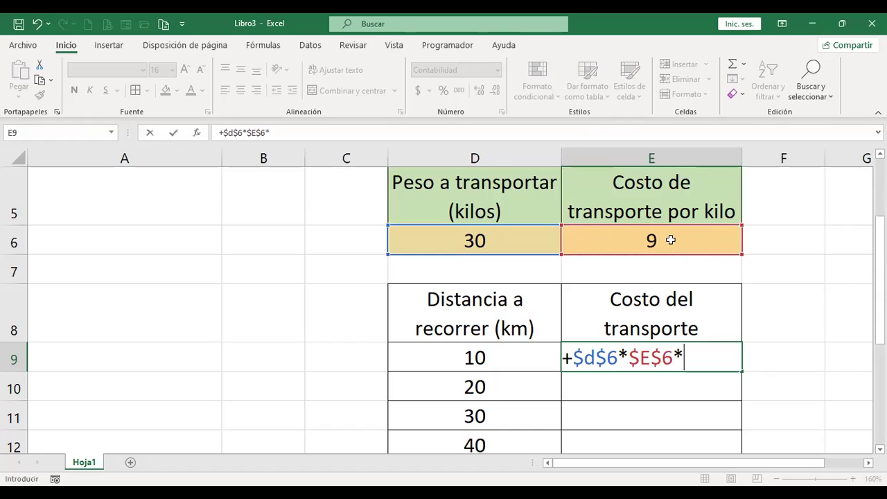
click(492, 354)
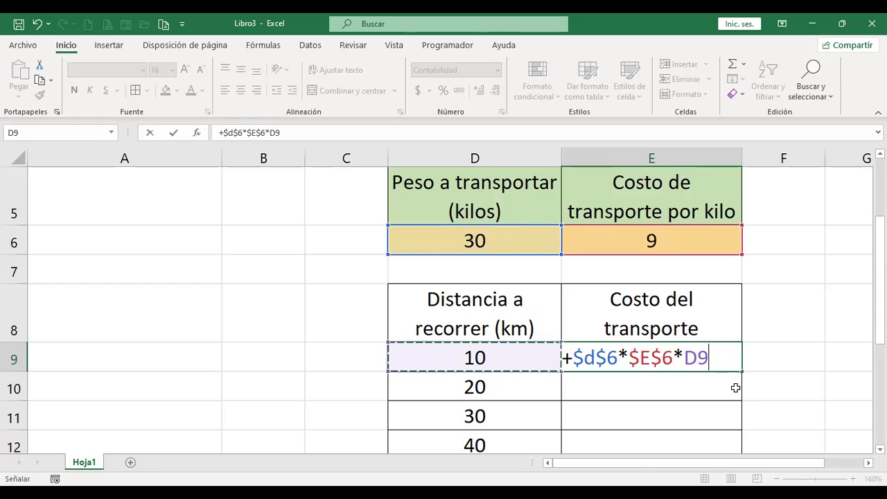
scroll(470, 387, down, 1)
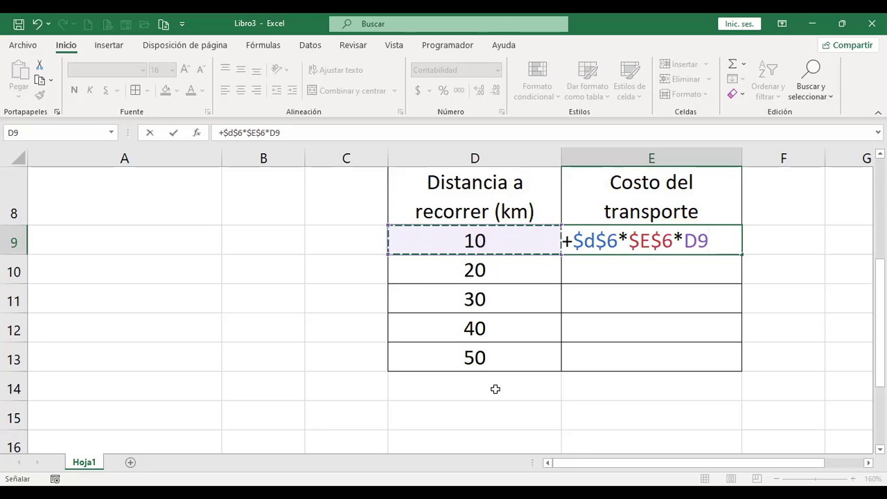
key(Return)
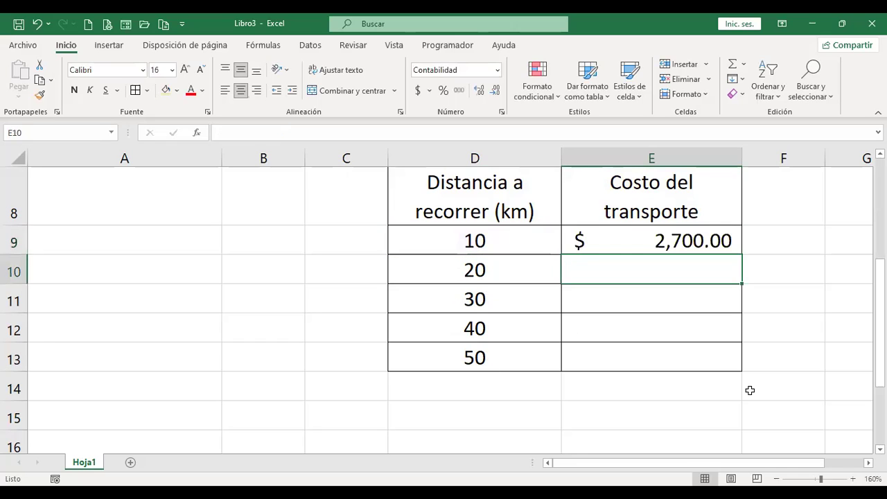
Step: Copy E9's formula to E10 and check that =+$D$6*$E$6*D10 shows $ 5,400.00
key(Up)
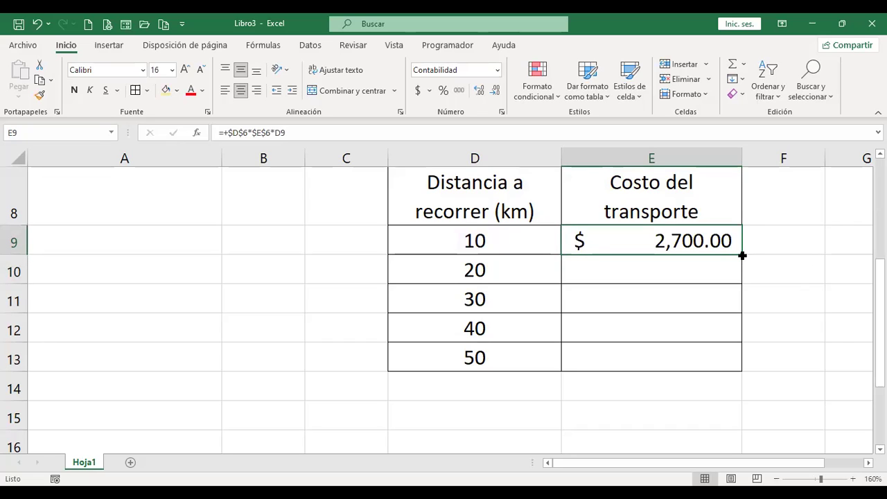
drag(741, 256, 740, 277)
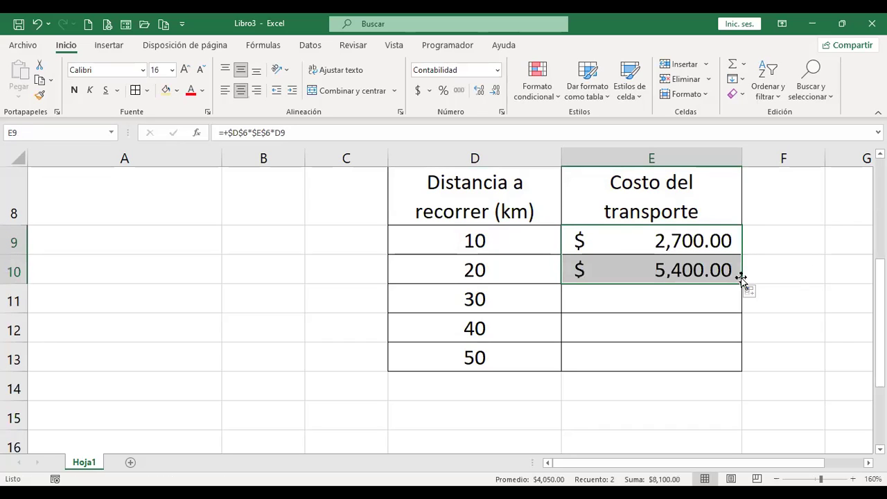
click(678, 268)
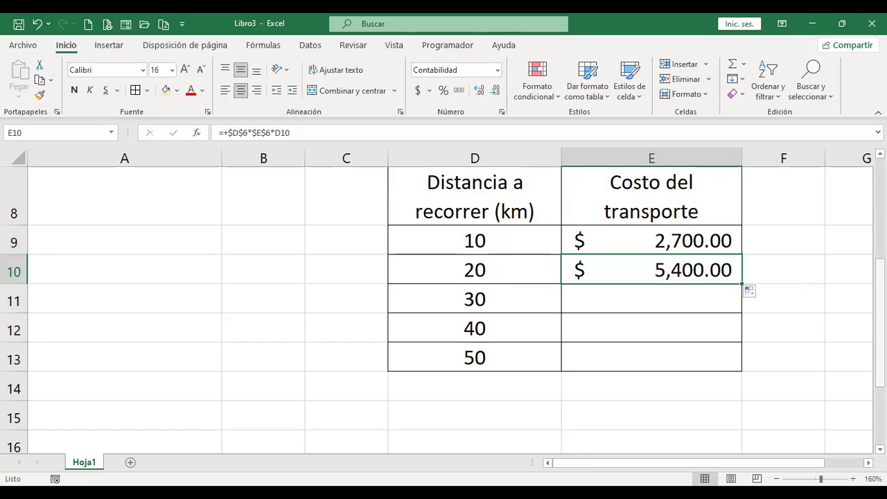
scroll(444, 310, up, 2)
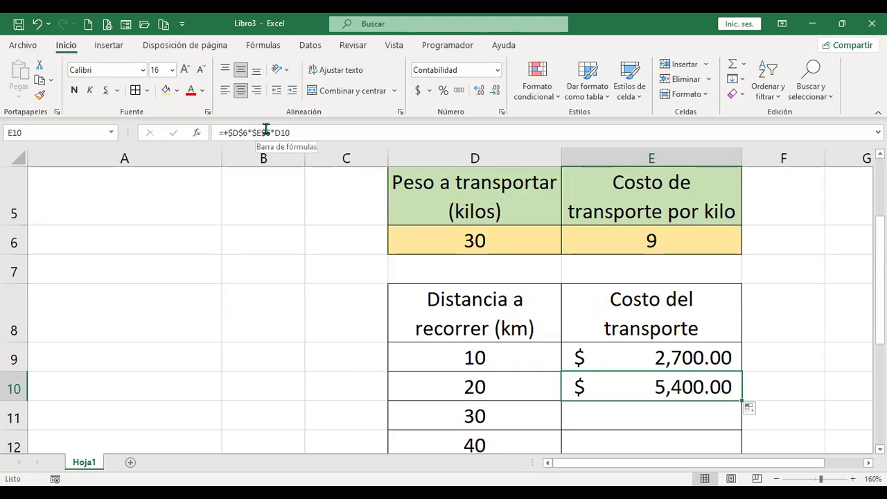
double_click(654, 387)
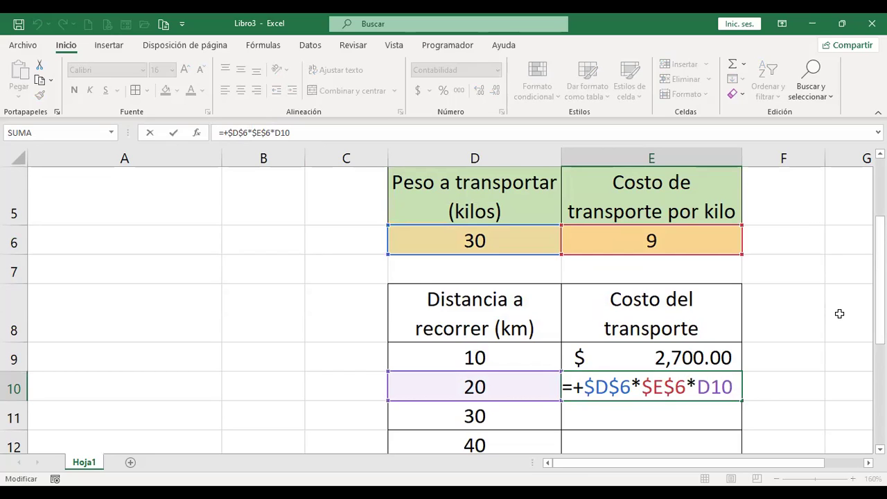
key(Return)
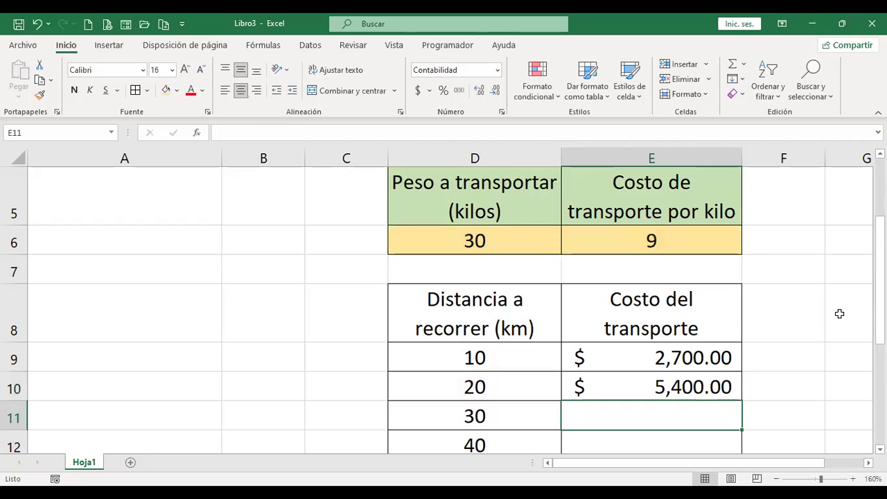
scroll(741, 321, down, 3)
scroll(741, 321, up, 2)
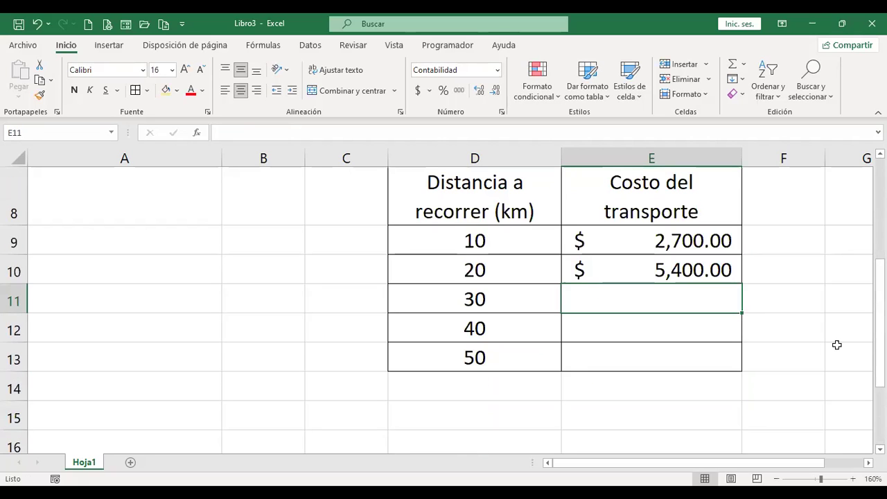
click(704, 270)
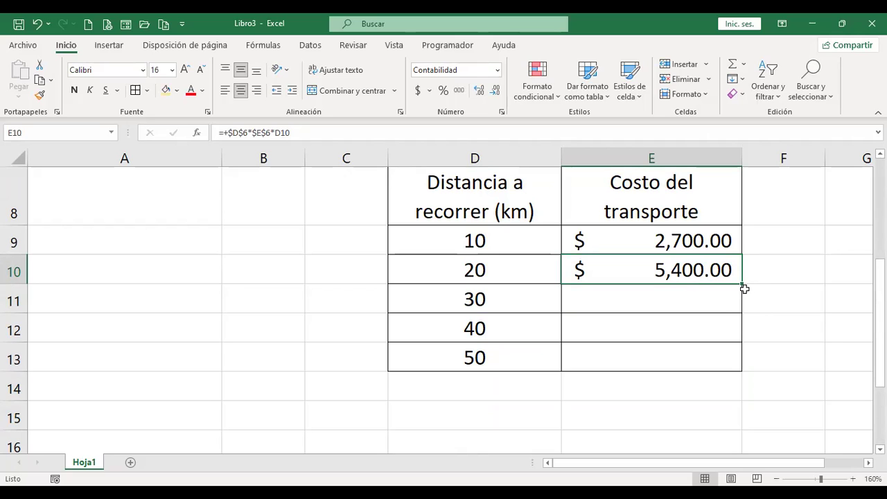
Step: Fill the formula down to E13, giving $ 8,100.00, $ 10,800.00 and $ 13,500.00
double_click(742, 283)
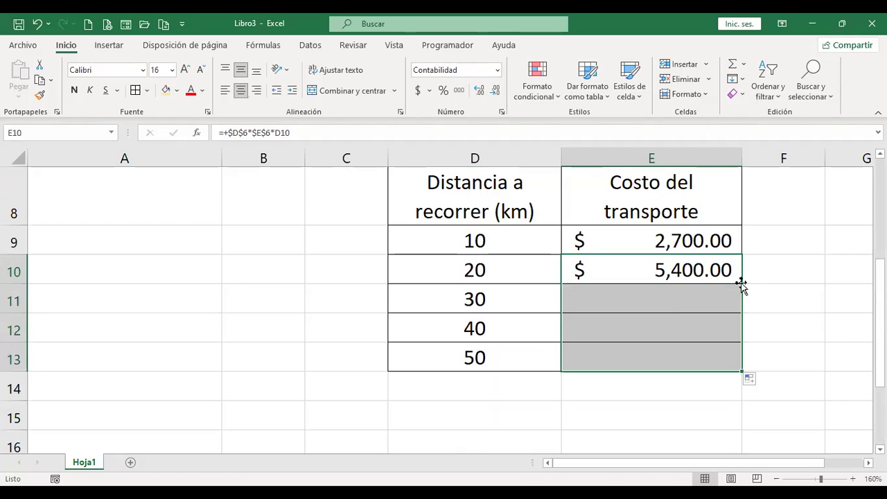
click(697, 355)
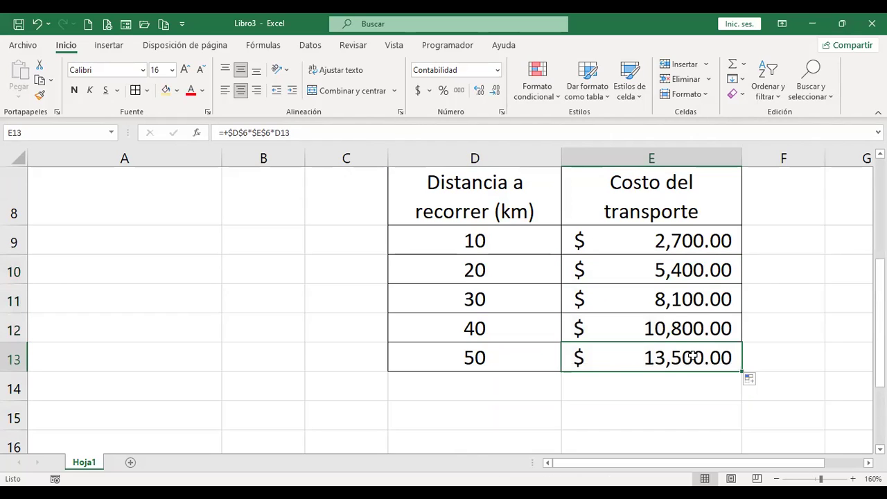
key(F2)
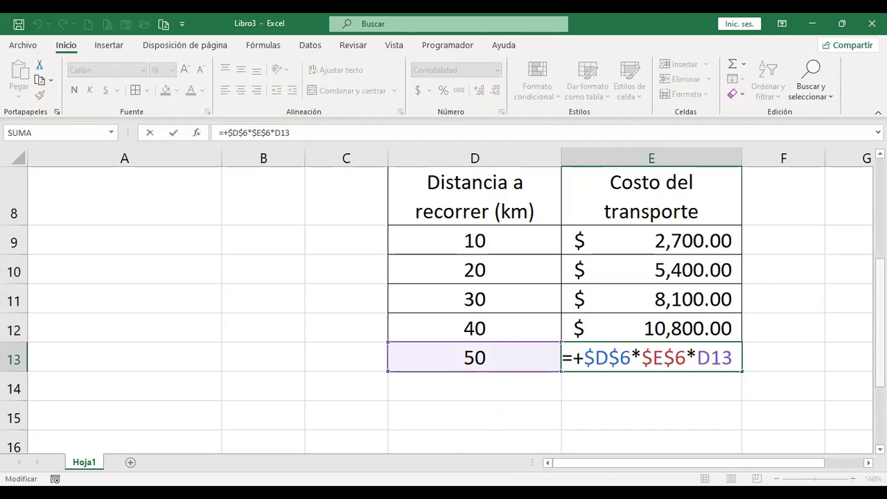
drag(880, 368, 879, 340)
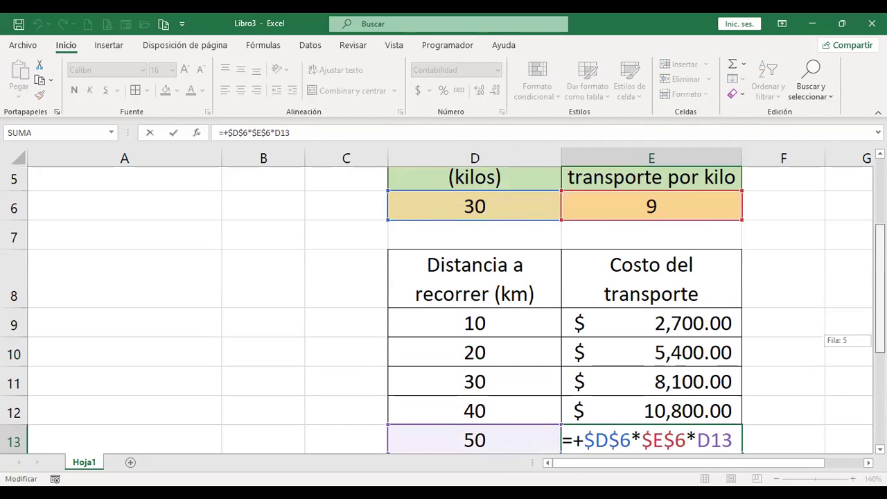
drag(879, 341, 879, 350)
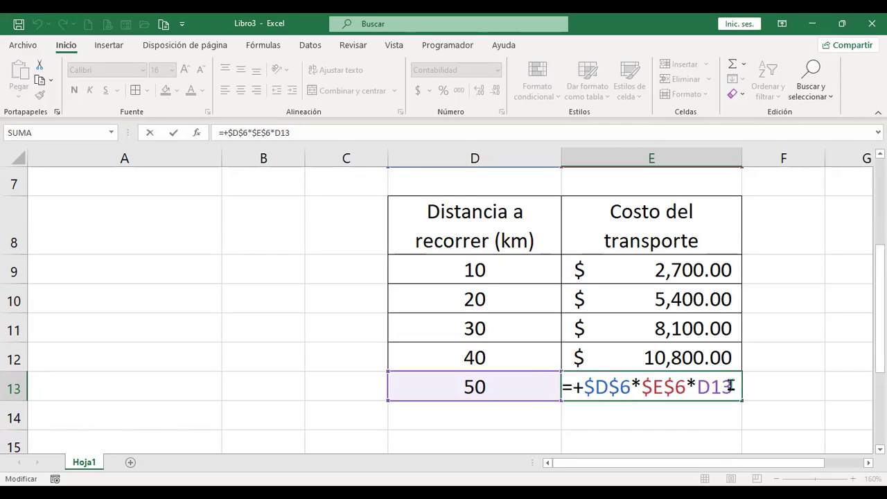
key(Return)
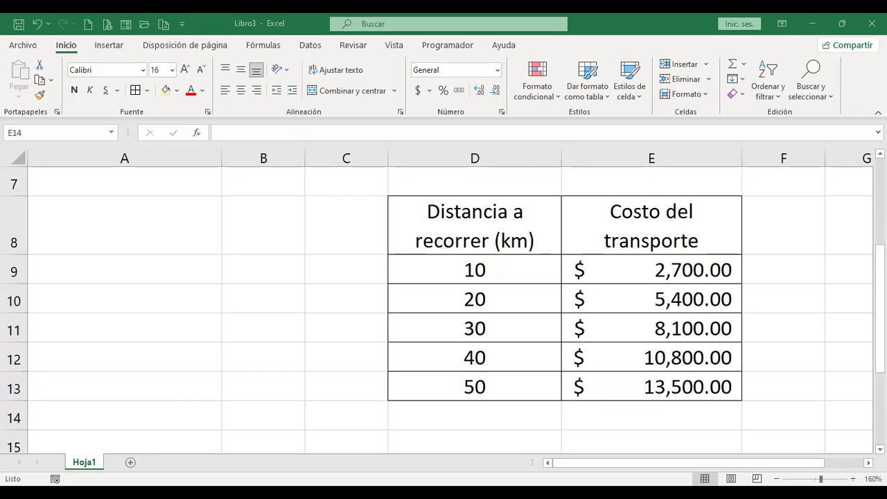
Step: Insert sheet Hoja2 and set the whole sheet's font size to 14
click(130, 464)
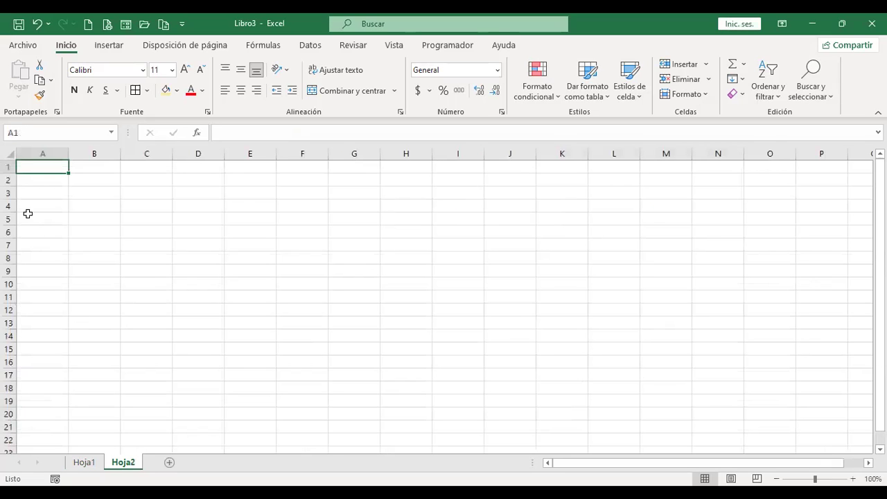
click(10, 153)
ctrl+scroll(177, 268, up, 3)
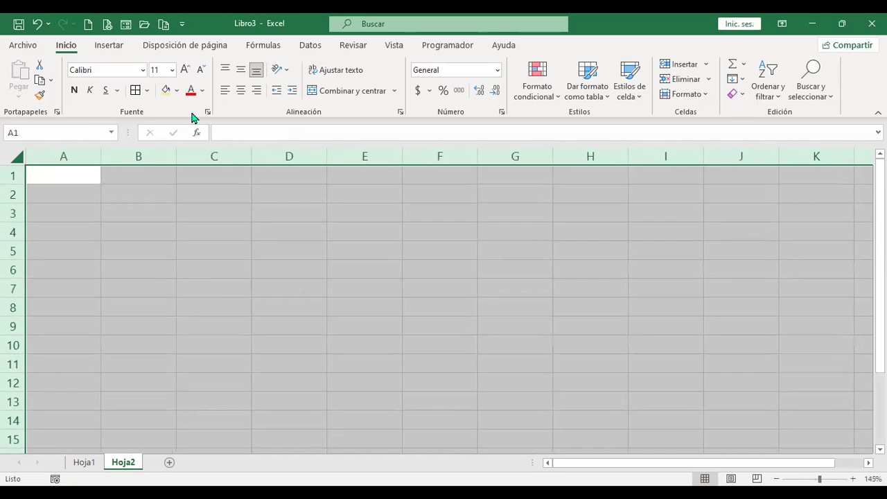
click(185, 72)
click(184, 72)
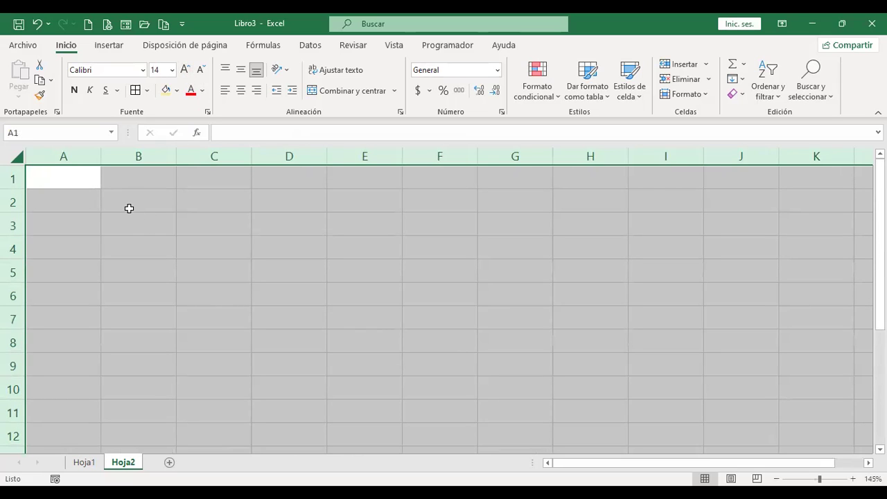
click(176, 221)
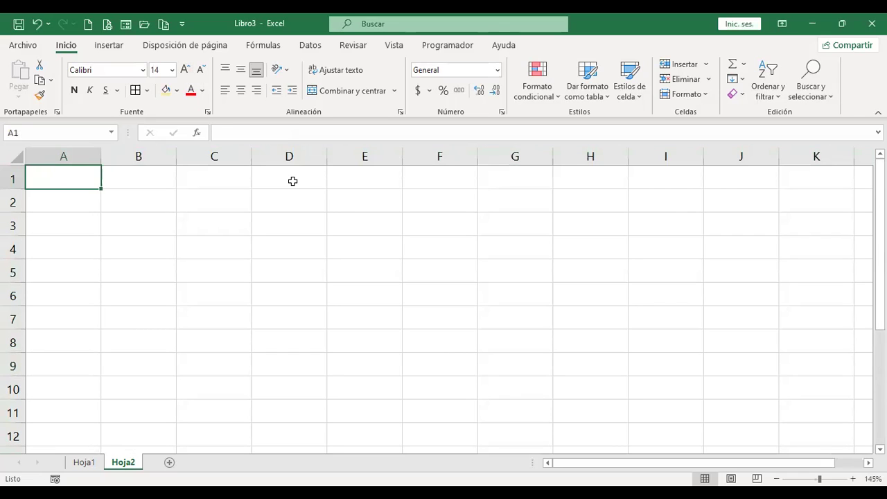
Step: Enter title NOTAS SEMESTRE in A1 and headers NOMBRE, PERIODO 1, PERIODO 2 in A2:C2
text(NOTAS SEMESTRE)
key(Return)
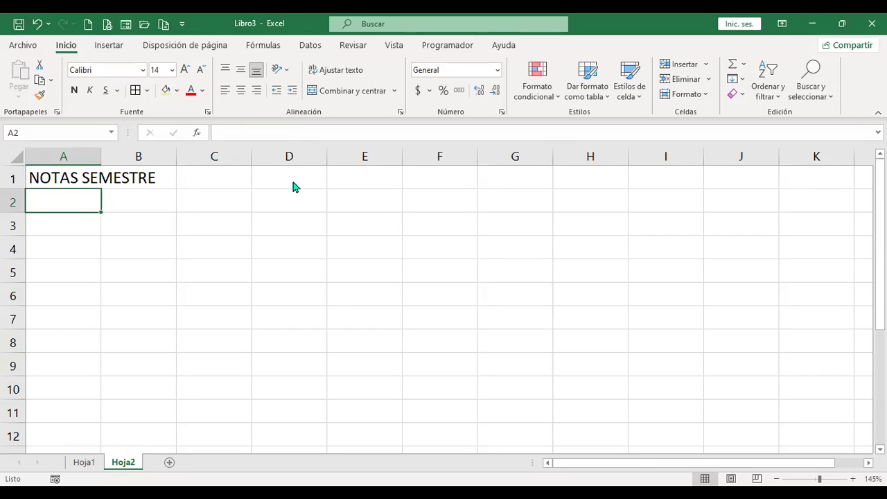
text(NOMBRE)
key(Return)
key(Up)
key(Right)
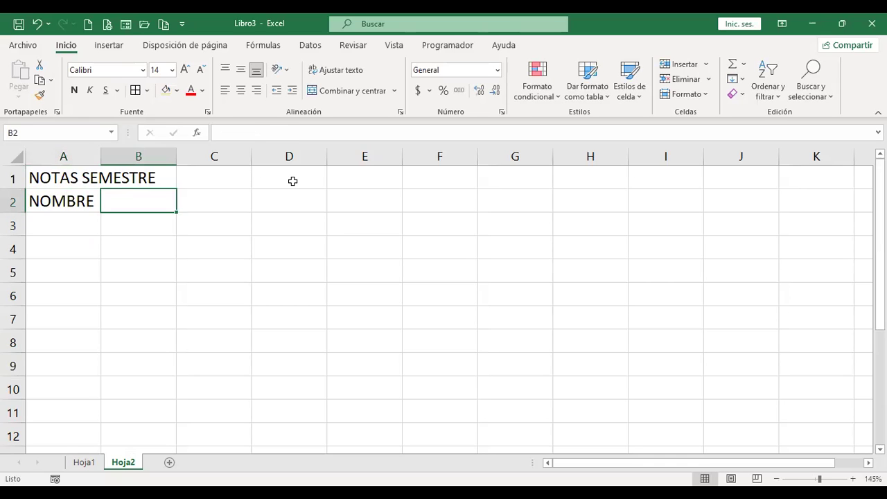
text(PERIODO 1)
key(Return)
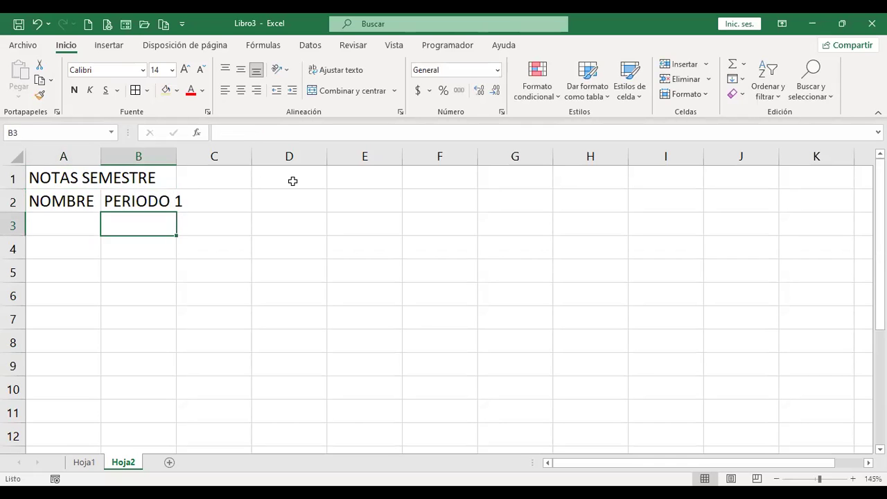
key(Up)
key(Right)
text(PERIODO 2)
key(Return)
key(Up)
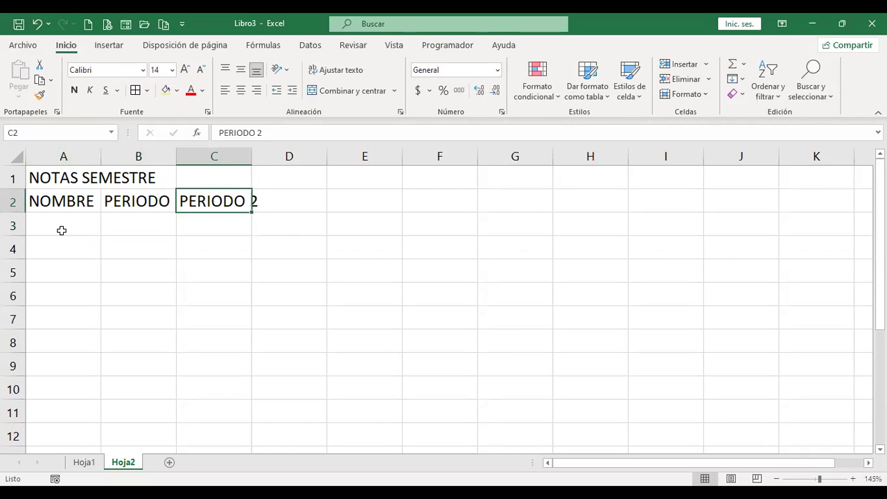
Step: Autofit columns B and C to their PERIODO headers
click(62, 228)
double_click(176, 155)
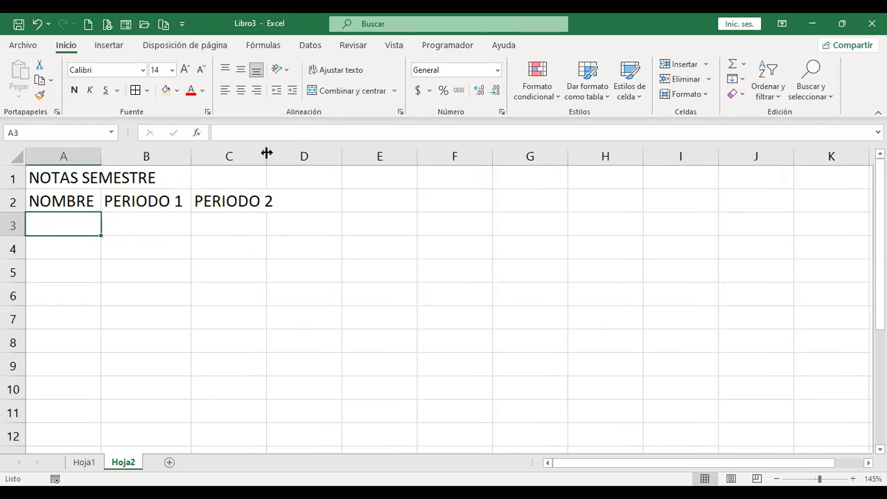
double_click(266, 155)
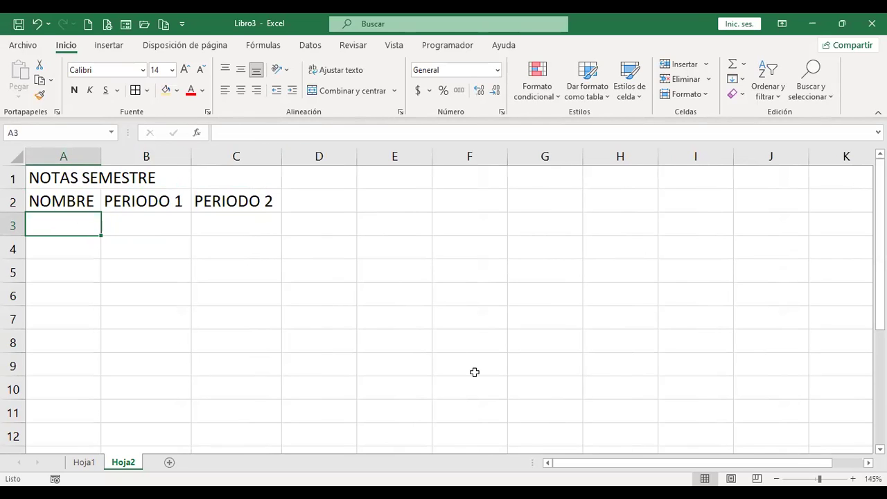
Step: Enter the five student names in A3:A7
click(81, 220)
text(As)
key(BackSpace)
text(d)
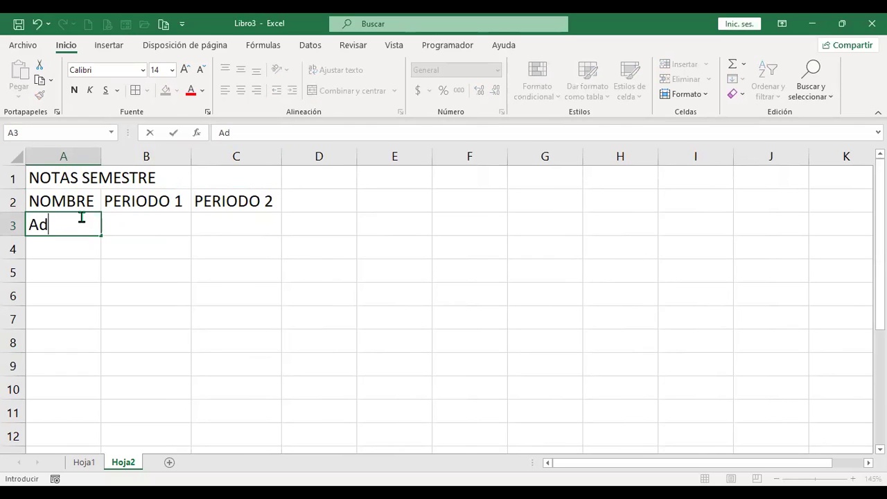
text(iel Cortre)
key(BackSpace)
key(BackSpace)
text(ez)
key(Return)
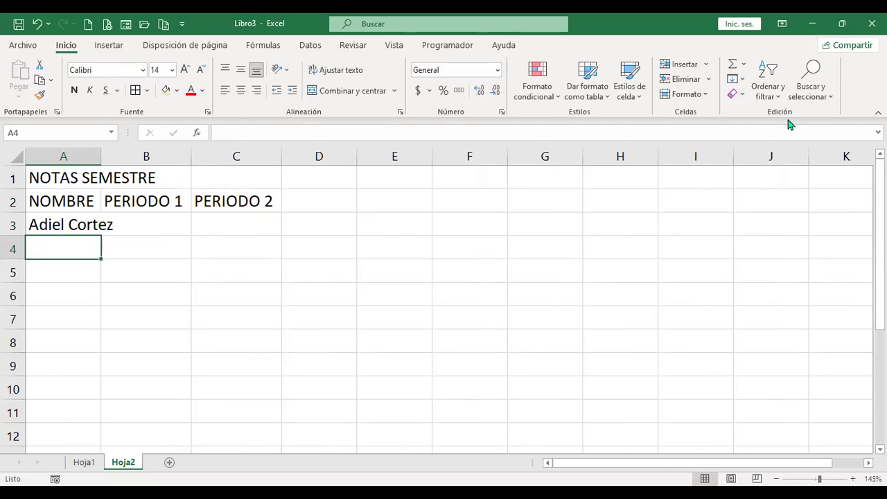
text(Brenda Evans)
key(Return)
text(Cristian Granados)
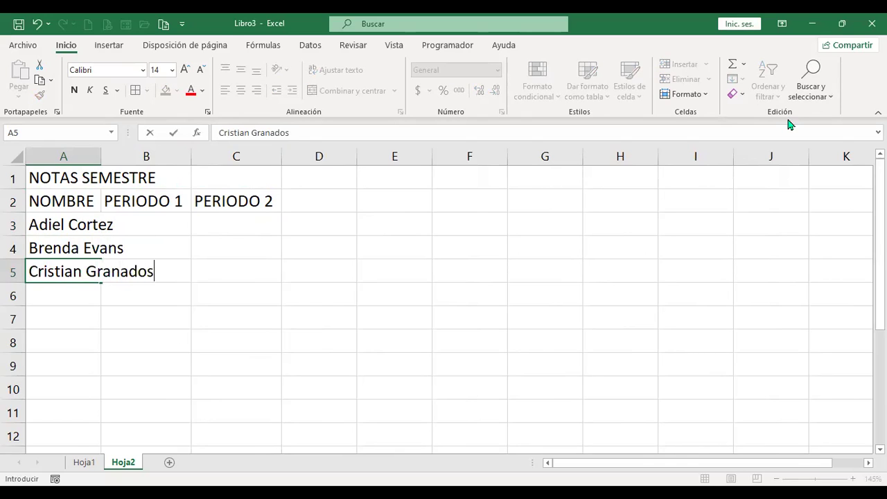
key(Return)
text(Erne sto Gómez)
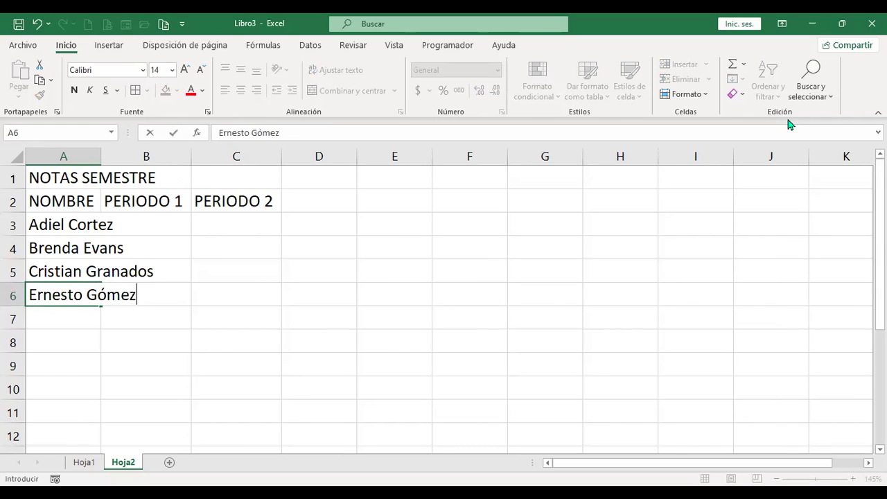
key(Return)
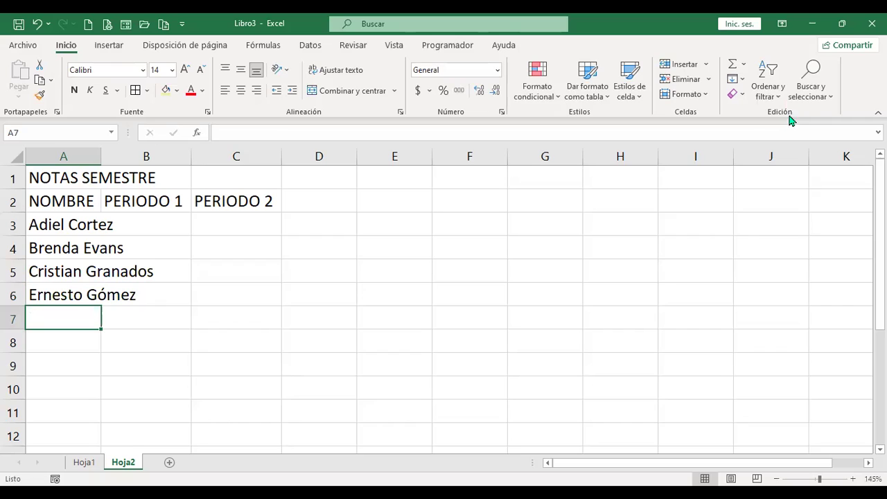
click(63, 314)
text(Vanessa Aguiñada)
key(Return)
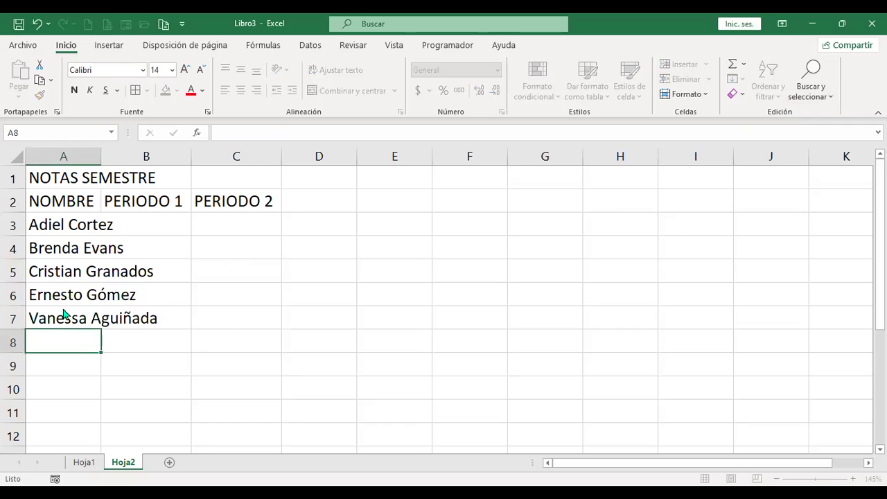
Step: Autofit column A to the longest name and enter the heading '50% (periodo 1)' in D2
double_click(101, 156)
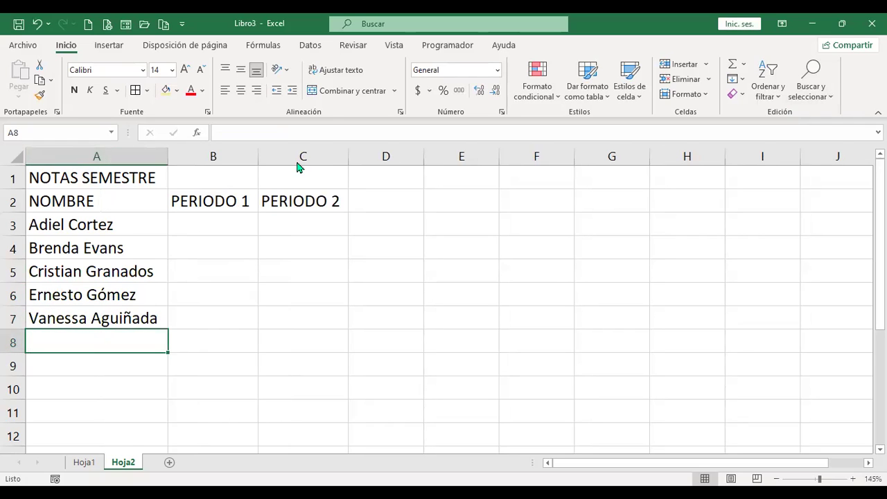
click(303, 201)
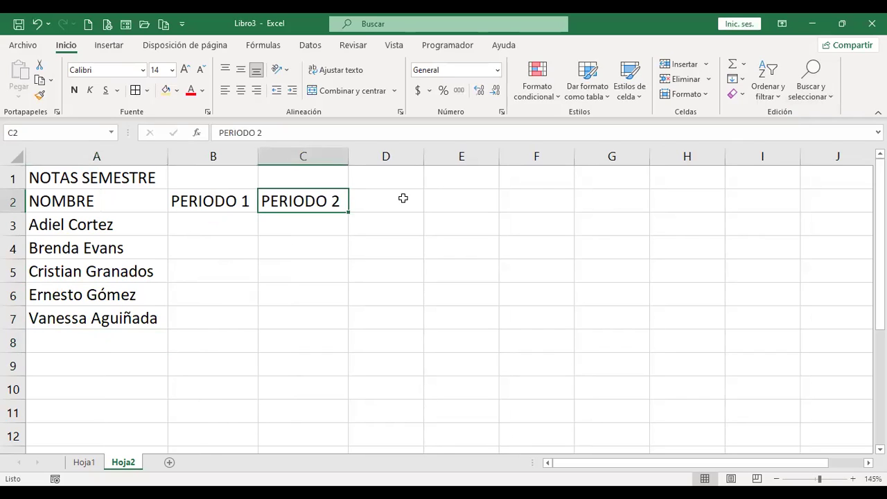
click(402, 199)
text(50)
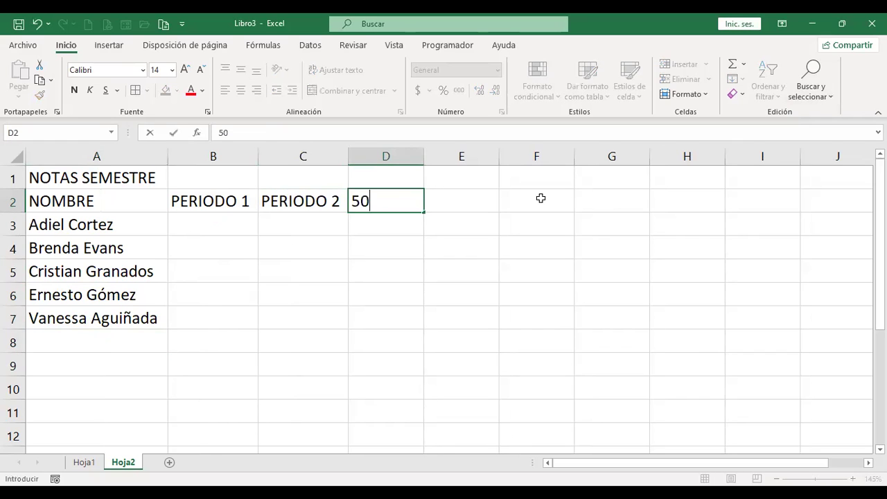
text(% (pero)
key(BackSpace)
key(BackSpace)
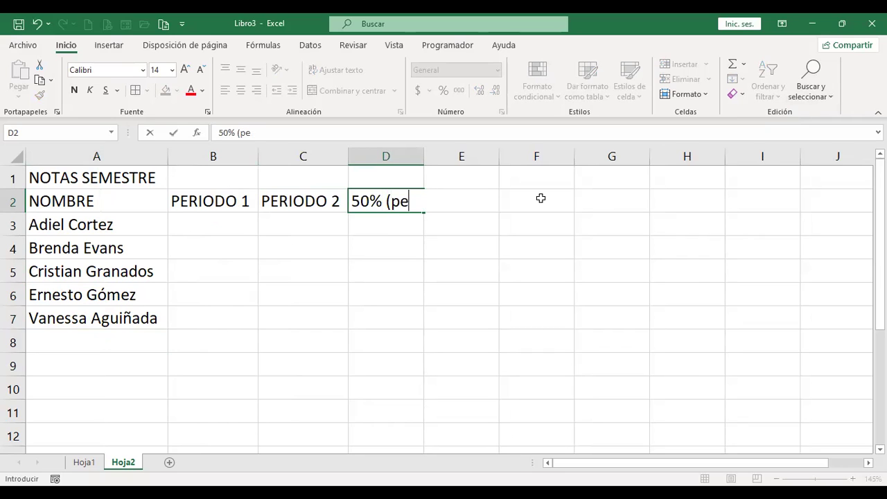
text(riodo 1))
key(Return)
Step: Copy the '50% (periodo 1)' heading from D2 into E2 and select D2:E2
key(Up)
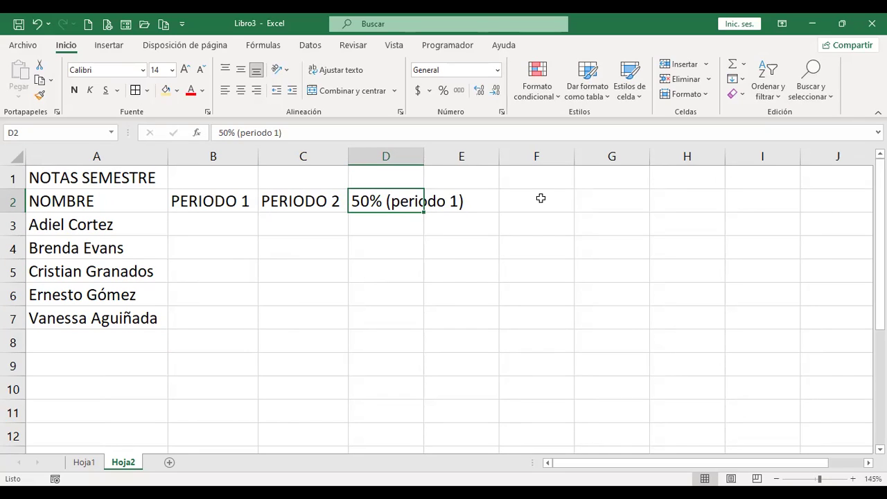
key(ctrl+c)
key(Right)
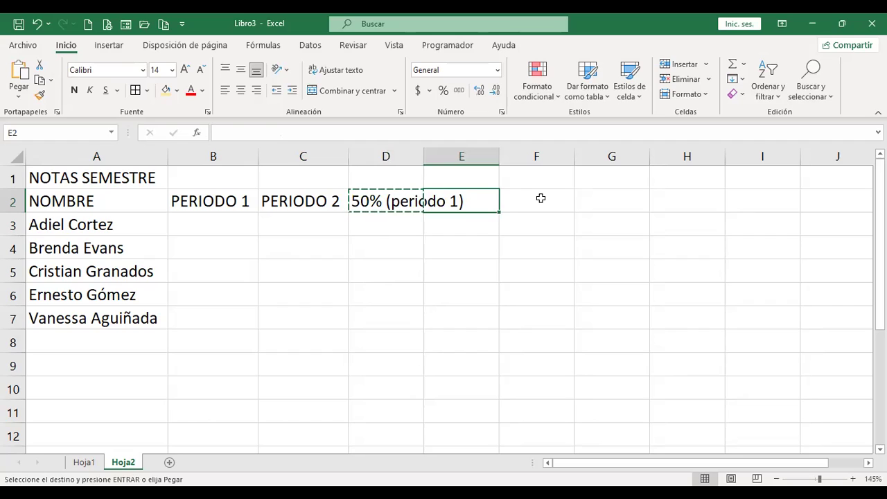
key(Return)
key(Left)
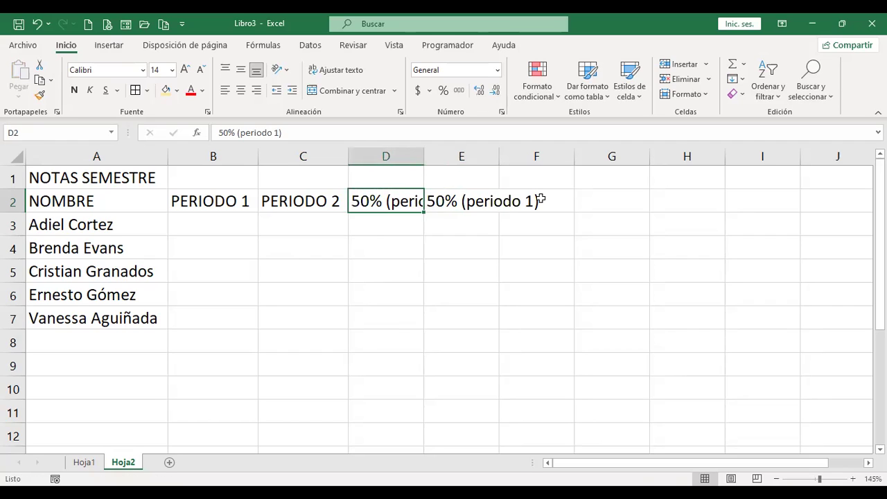
key(shift+Right)
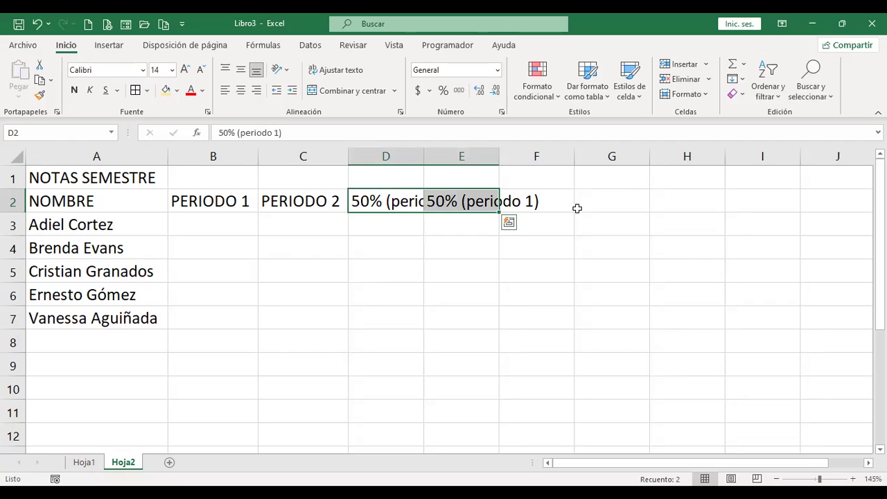
Step: Wrap the D2:E2 headings, widen columns D to F and shorten row 2
click(350, 72)
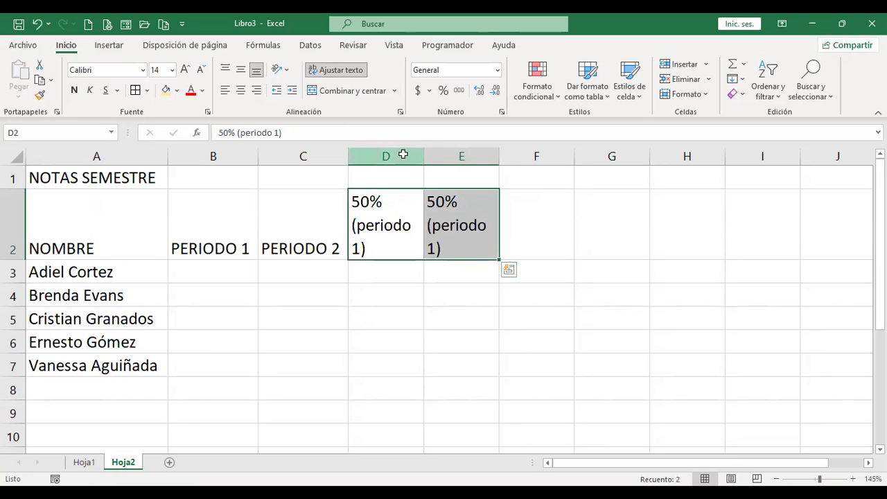
drag(402, 154, 513, 160)
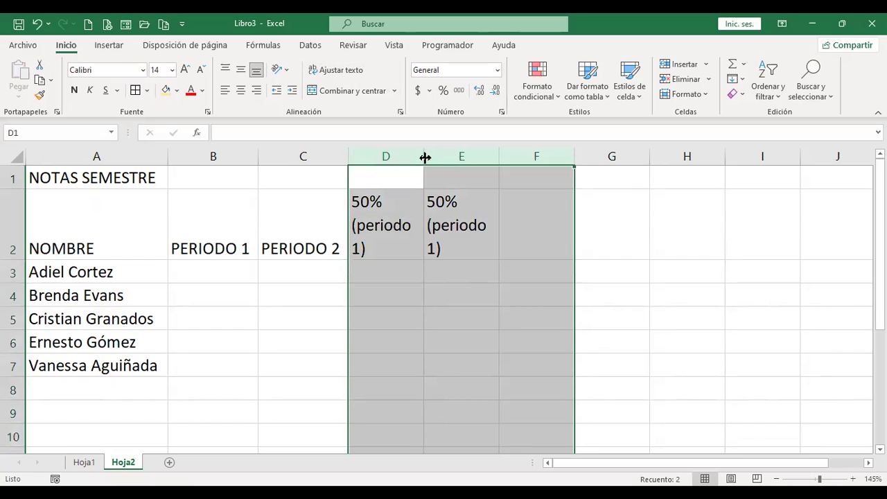
drag(425, 158, 437, 161)
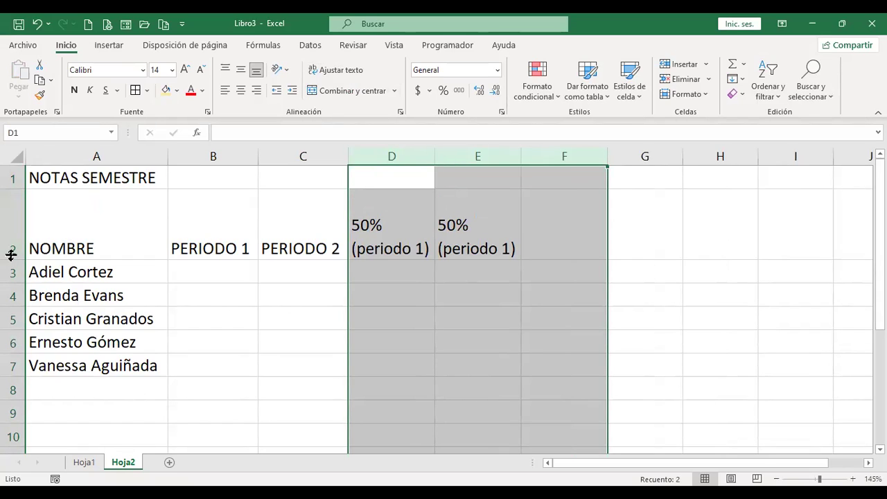
drag(11, 255, 11, 237)
Step: Centre the header row A2:E2 both horizontally and vertically
drag(95, 224, 443, 223)
click(240, 90)
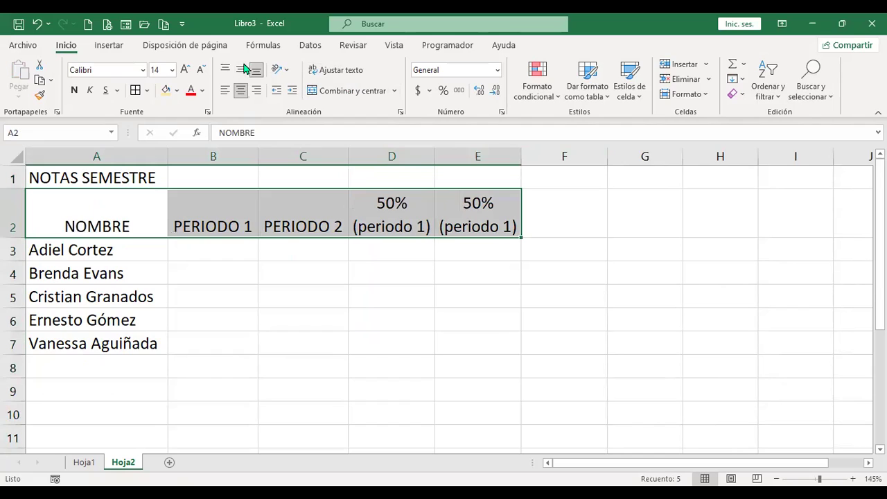
click(242, 68)
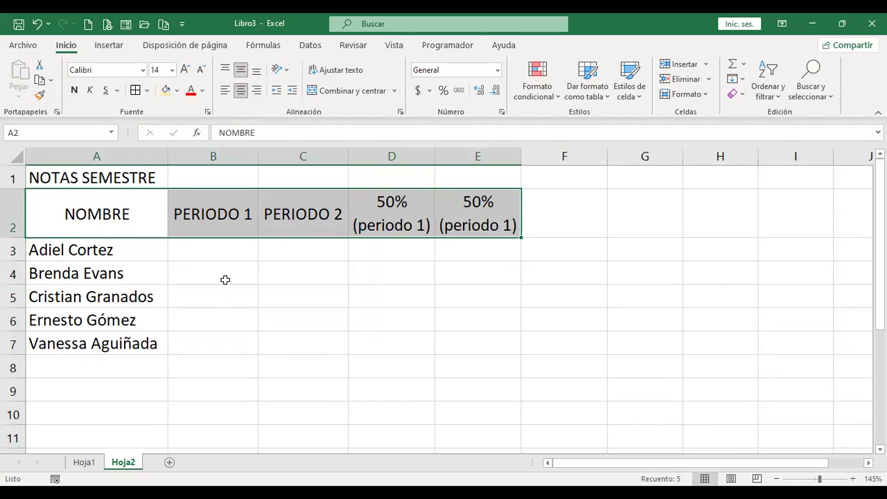
click(233, 246)
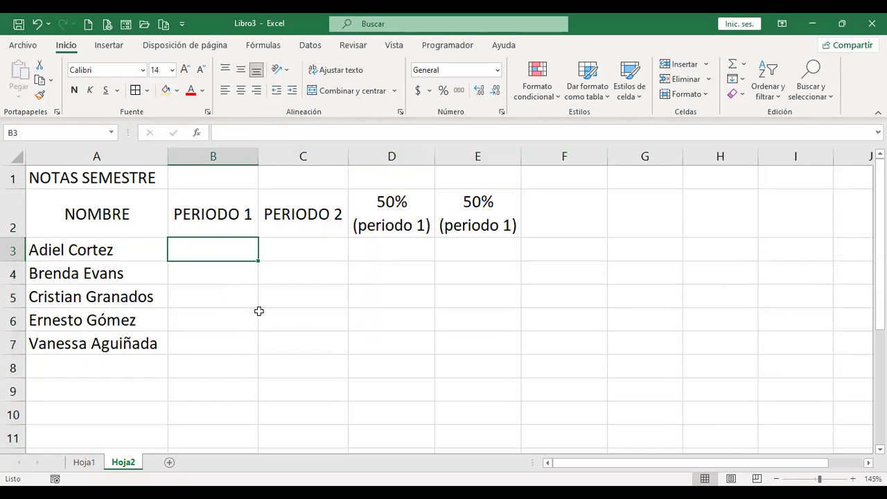
Step: Enter =+ALEATORIO()*10 in B3 and show the grade with one decimal place
text(+)
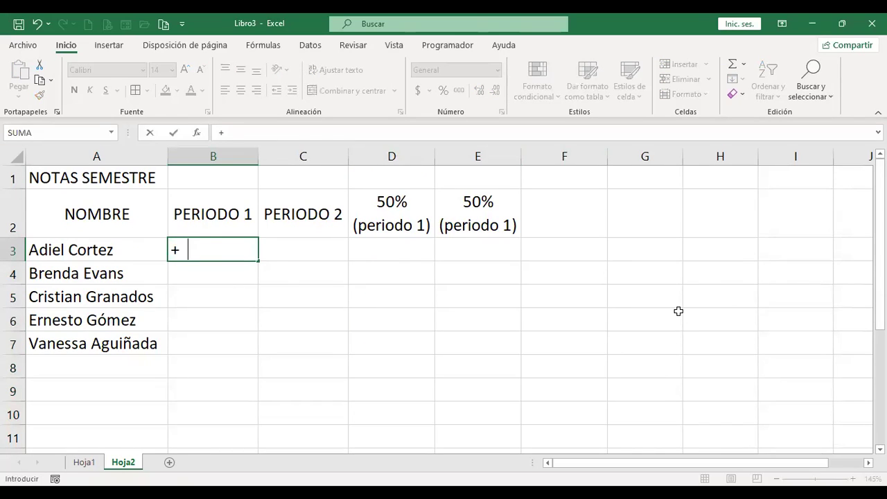
text( alea)
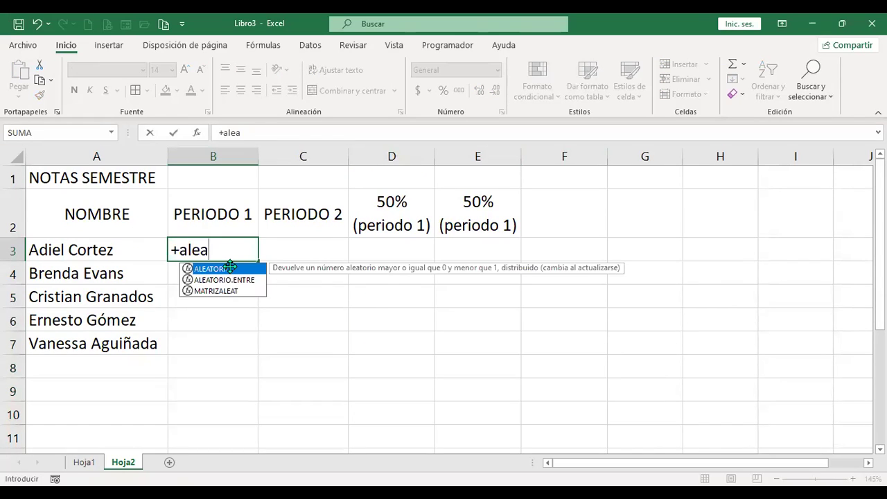
double_click(230, 269)
text()*10)
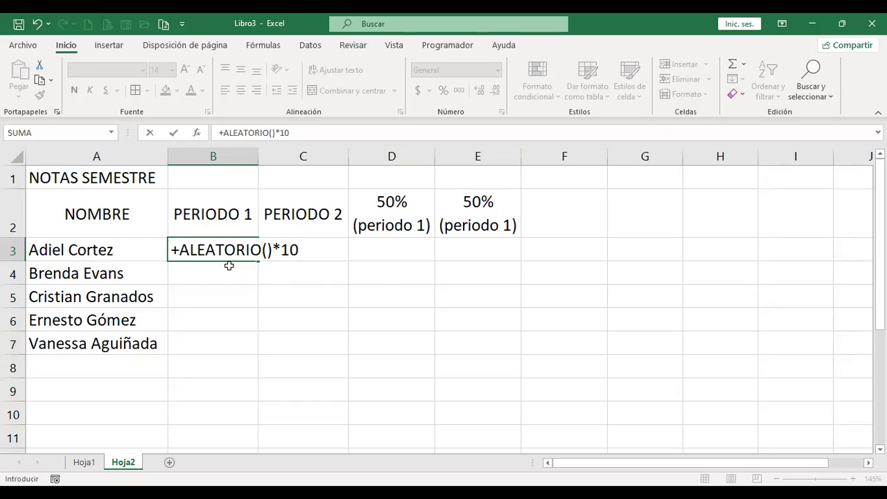
key(Return)
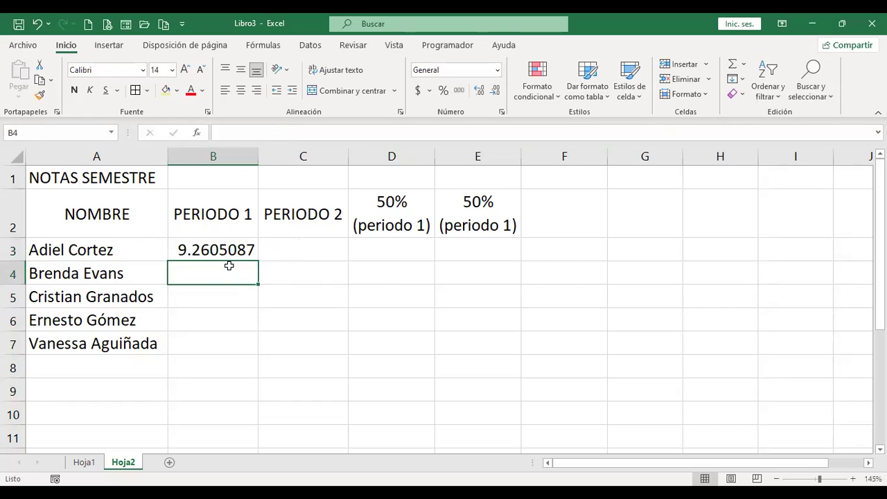
click(227, 246)
click(496, 94)
click(497, 94)
click(496, 93)
click(496, 94)
click(496, 93)
click(496, 94)
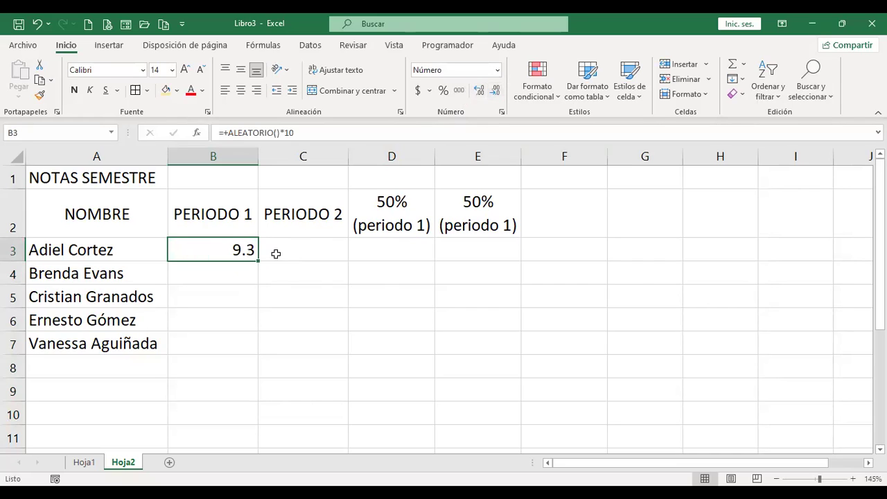
Step: Fill the random-grade formula across B3:C7 and centre the grades both ways
mouse_move(258, 263)
mouse_down()
mouse_move(260, 359)
mouse_move(341, 355)
mouse_up()
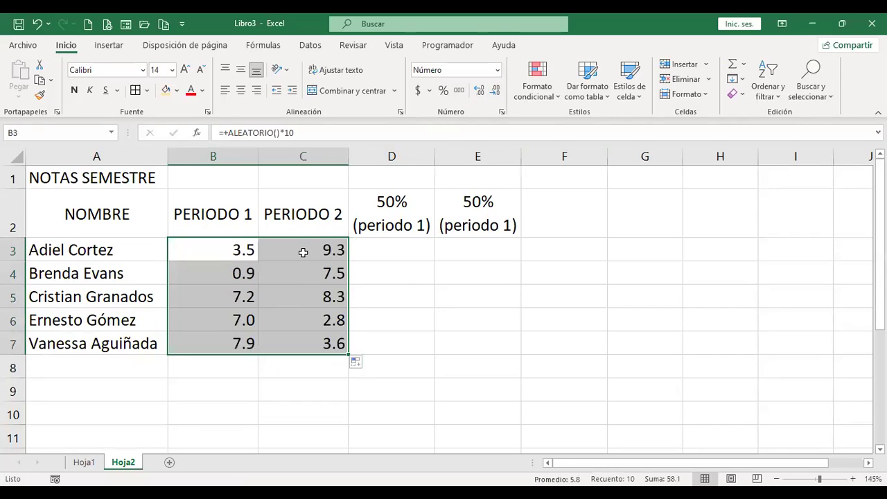
click(240, 91)
click(241, 69)
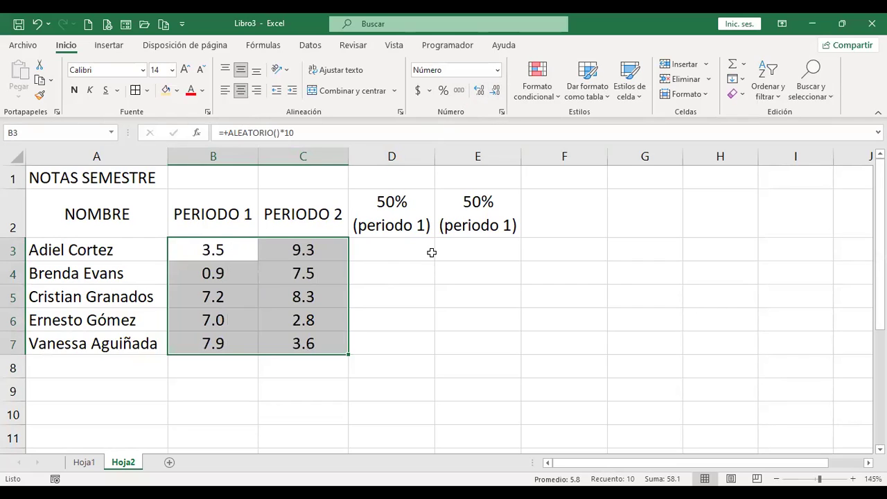
click(394, 253)
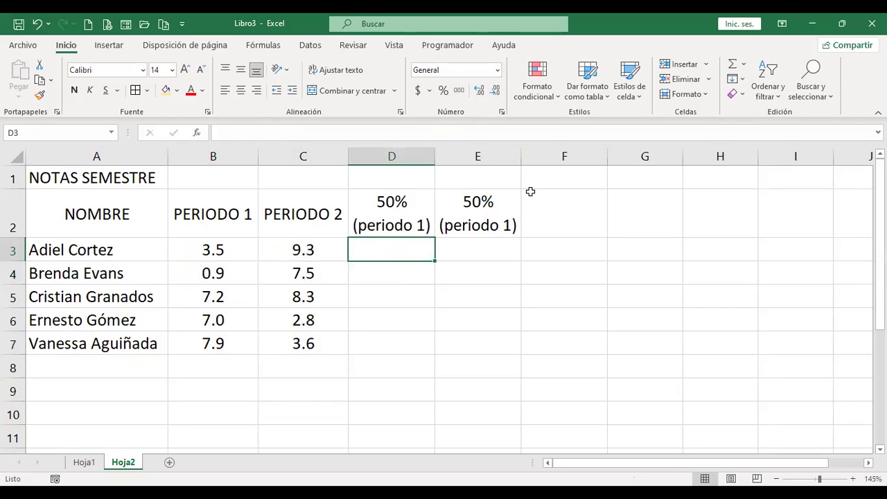
Step: Enter =+B3*50% in D3 for the first student's weighted grade
text(+)
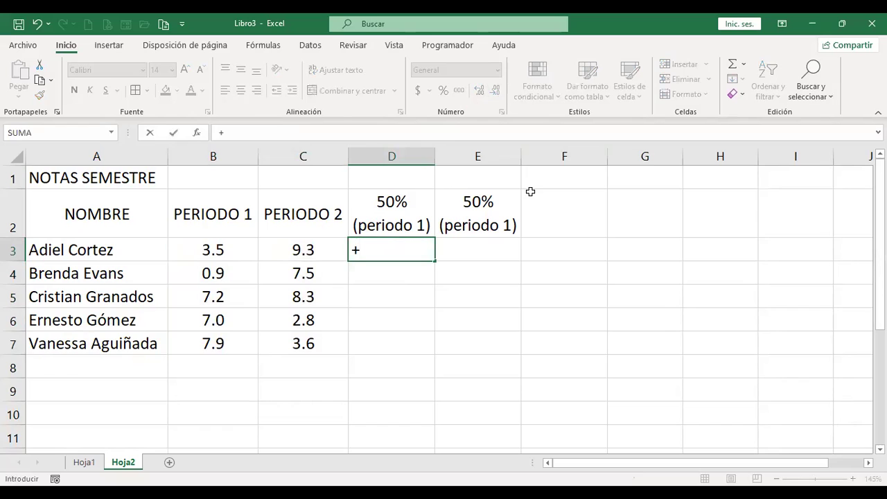
click(229, 251)
text(*50%)
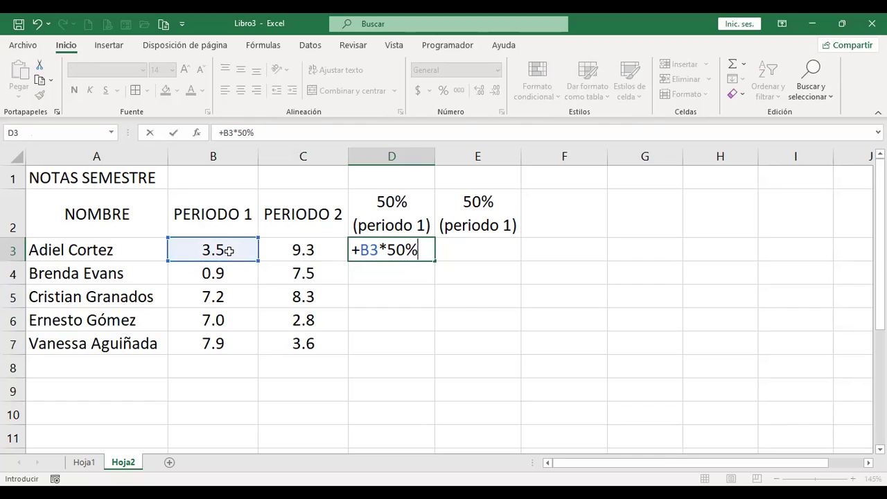
key(Return)
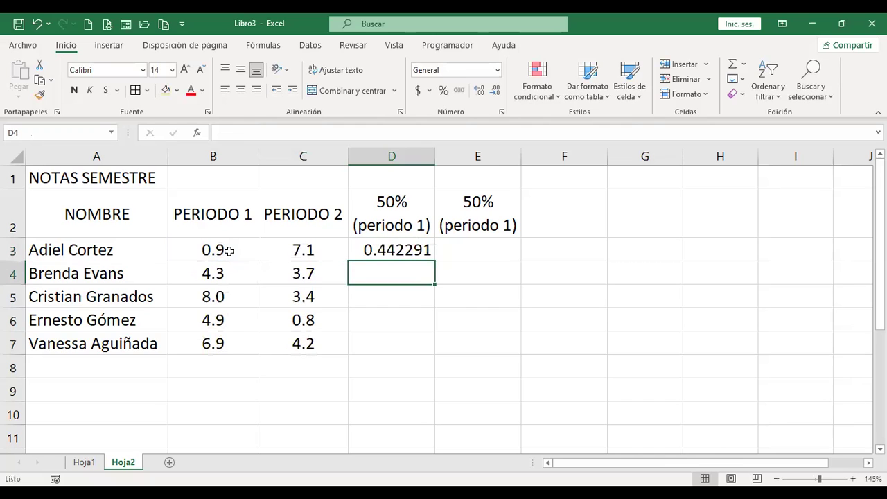
Step: Select the grade block B3:C7 and copy it
key(Up)
key(Left)
key(Left)
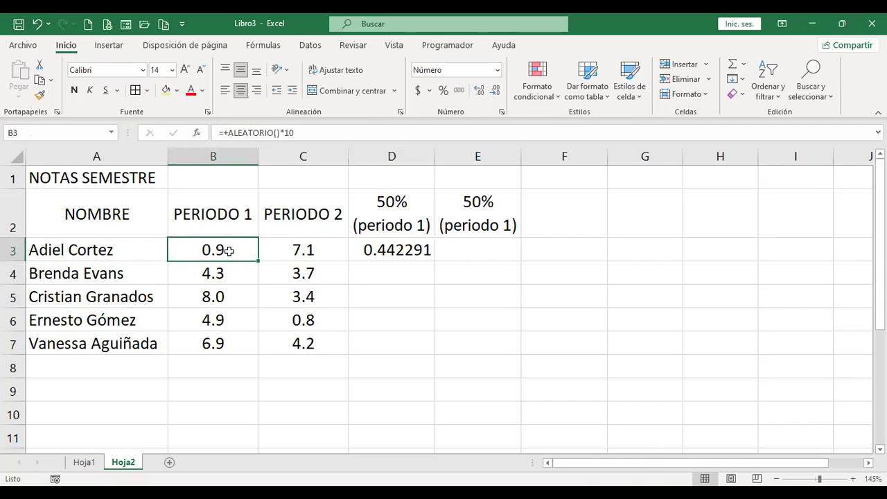
key(shift+Right)
key(shift+Down)
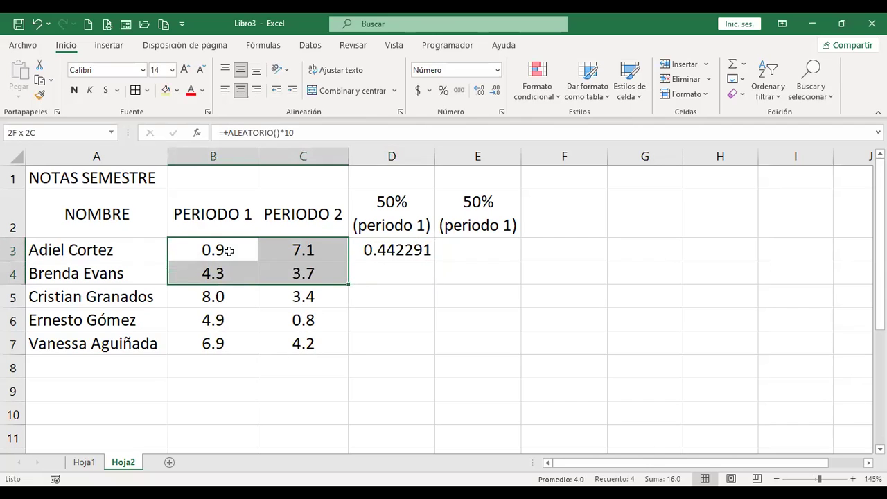
key(ctrl+shift+Down)
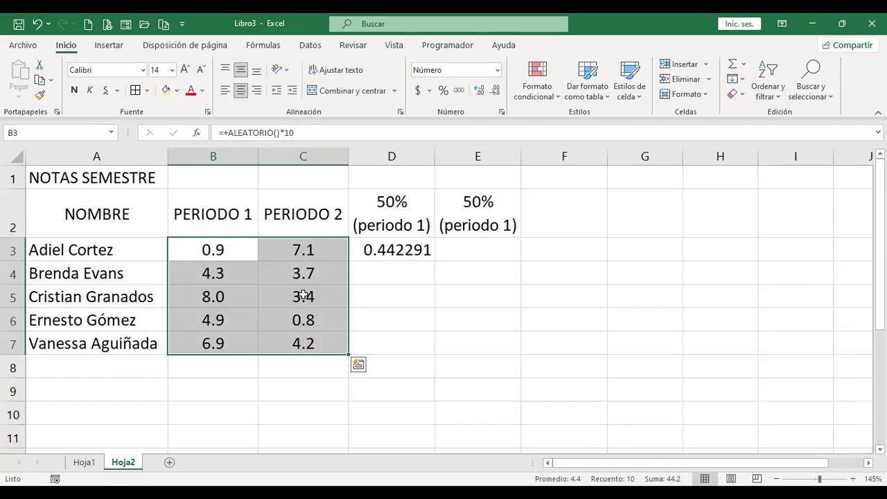
key(ctrl+c)
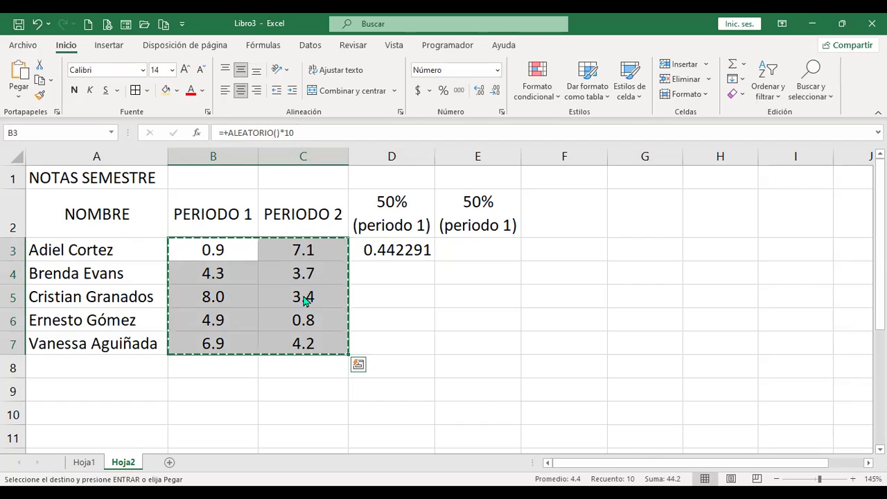
Step: Paste the grades back as fixed values and show D3 with one decimal
right_click(359, 208)
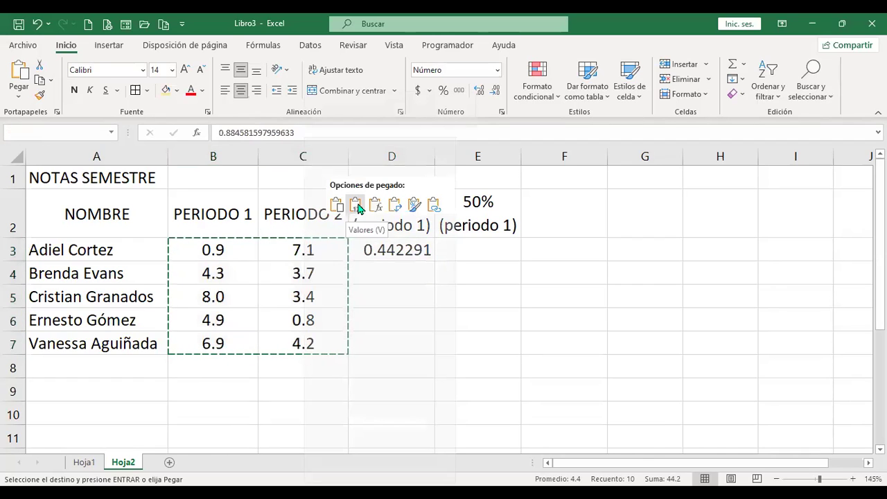
click(357, 206)
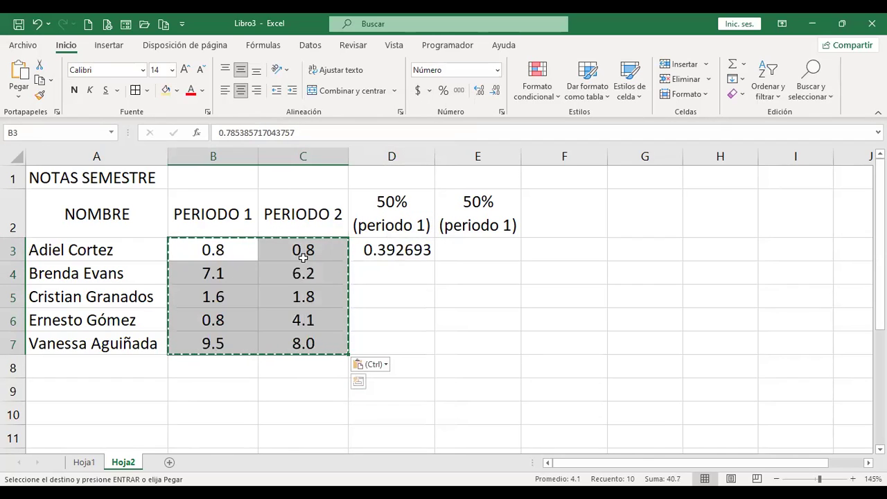
click(402, 243)
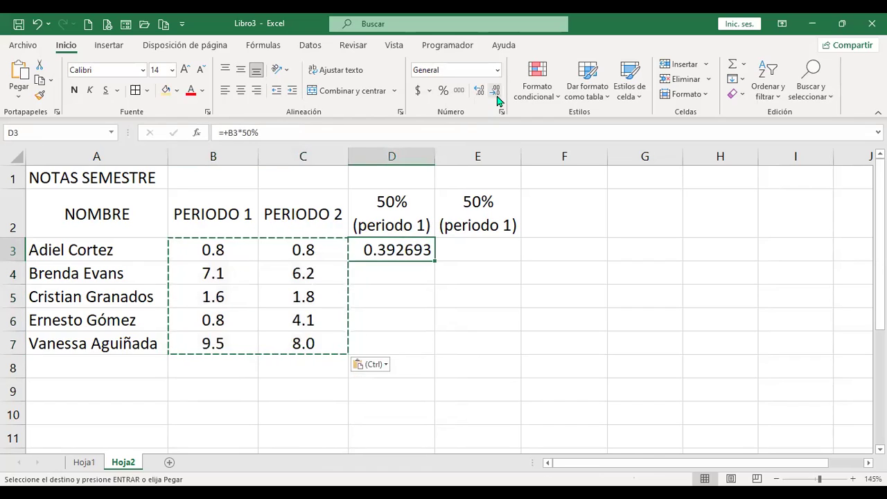
click(496, 96)
click(496, 95)
click(496, 95)
click(496, 95)
click(497, 96)
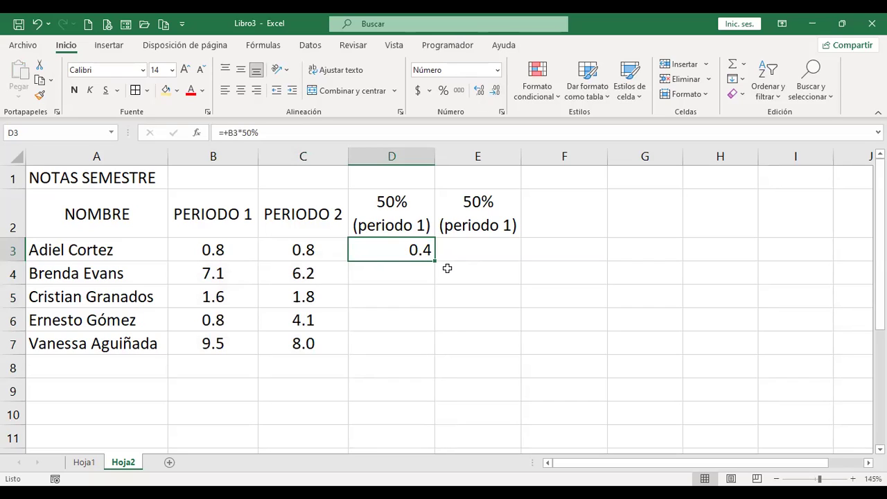
Step: Fill the 50% formula from D3 across D3:E7
double_click(416, 253)
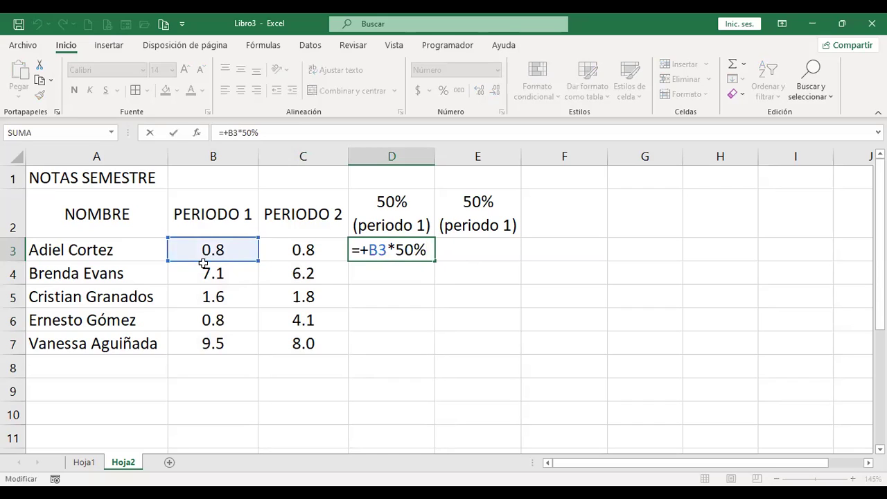
key(Return)
click(420, 251)
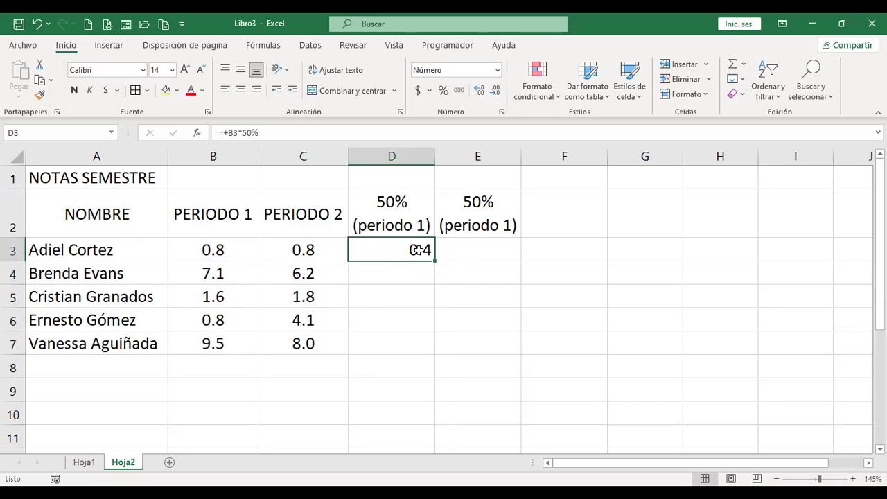
mouse_move(435, 262)
mouse_down()
mouse_move(437, 354)
mouse_move(521, 354)
mouse_up()
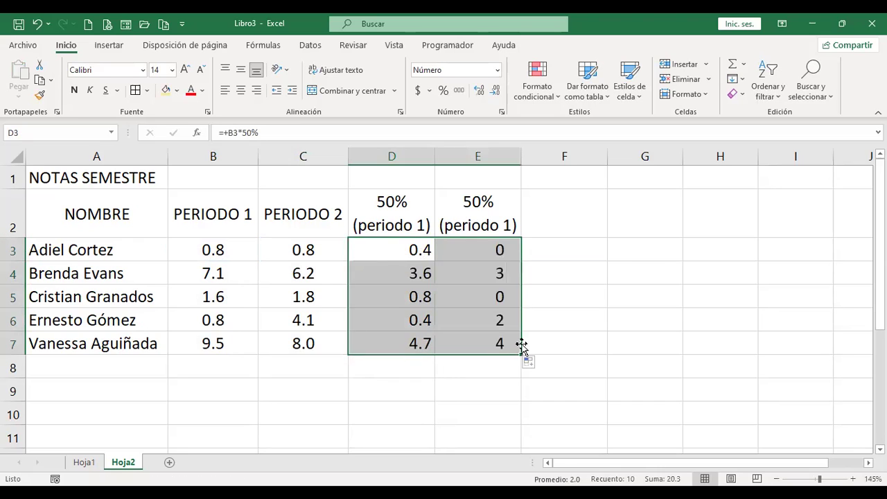
Step: Verify the D3, D4 and D5 formulas reference the right PERIODO 1 grades
click(389, 250)
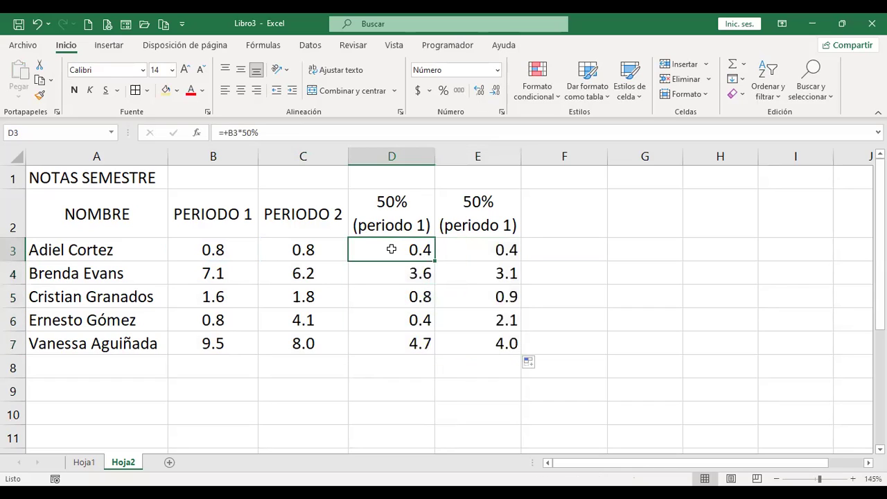
key(F2)
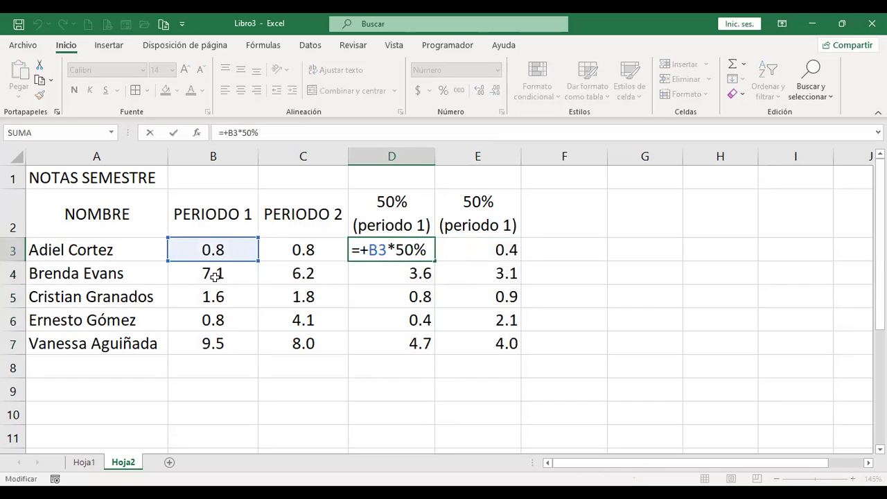
click(385, 273)
double_click(385, 273)
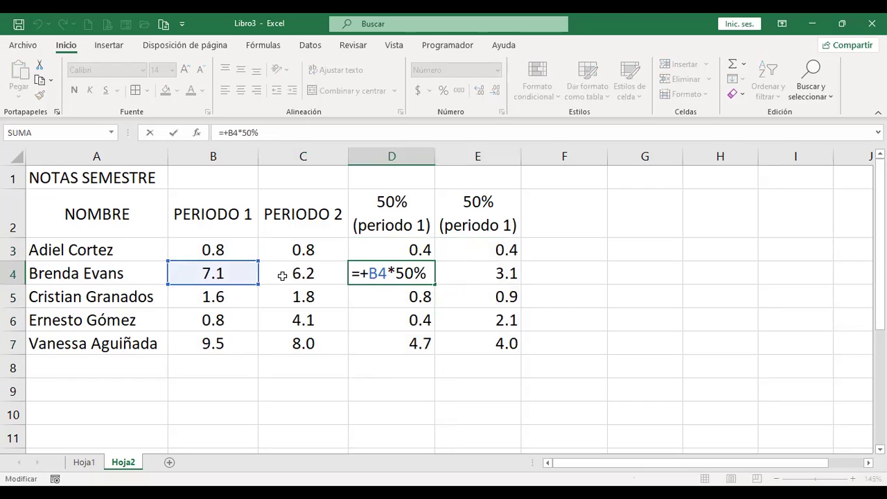
click(384, 301)
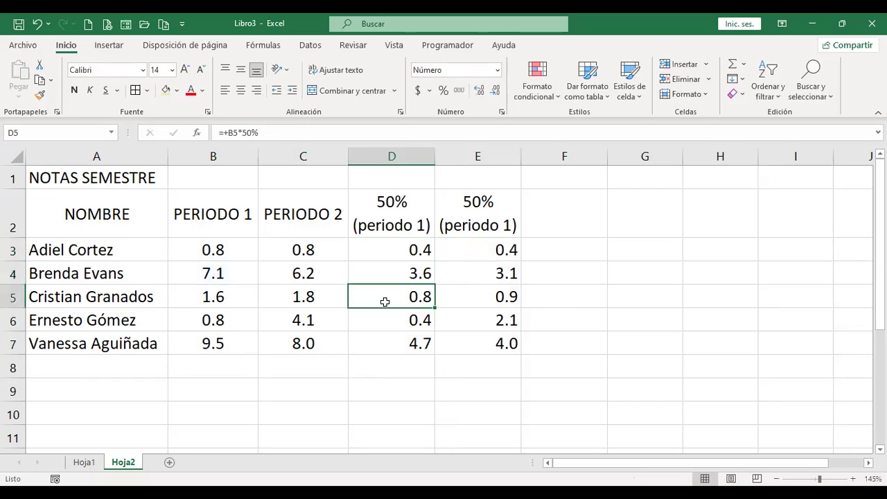
double_click(385, 302)
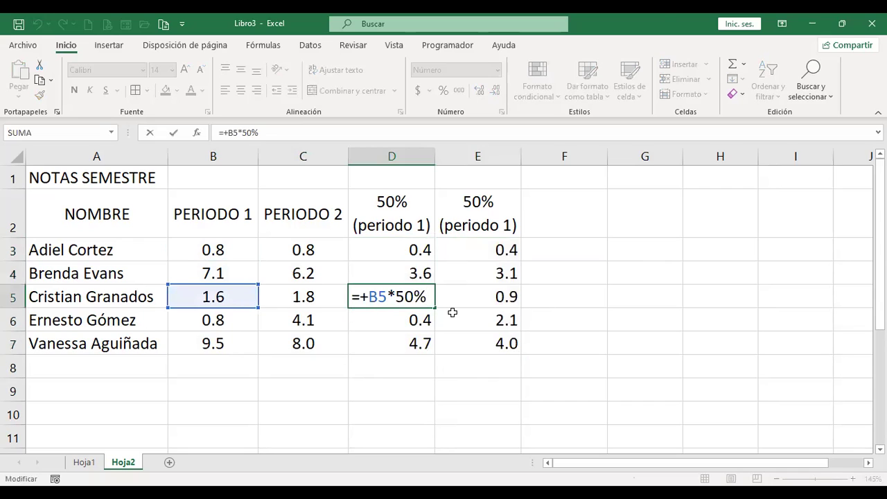
click(432, 315)
Step: Verify the E3, E4 and E6 formulas reference the PERIODO 2 grades
click(487, 250)
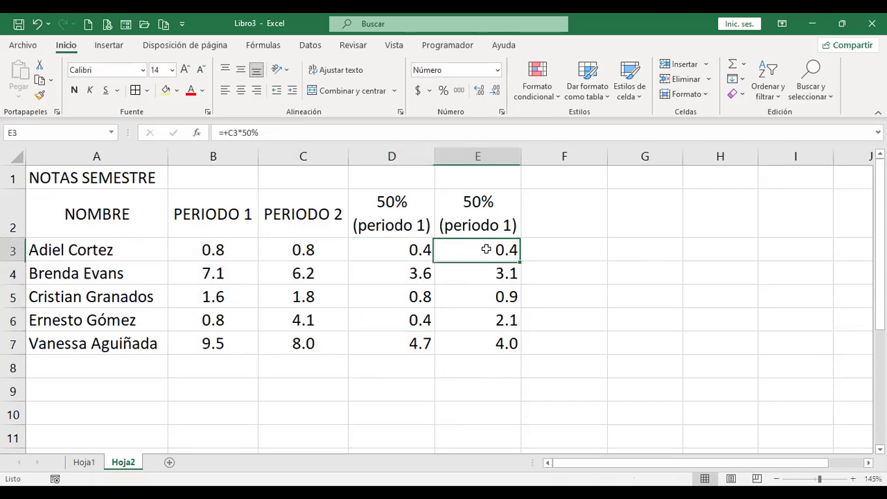
click(305, 157)
click(309, 251)
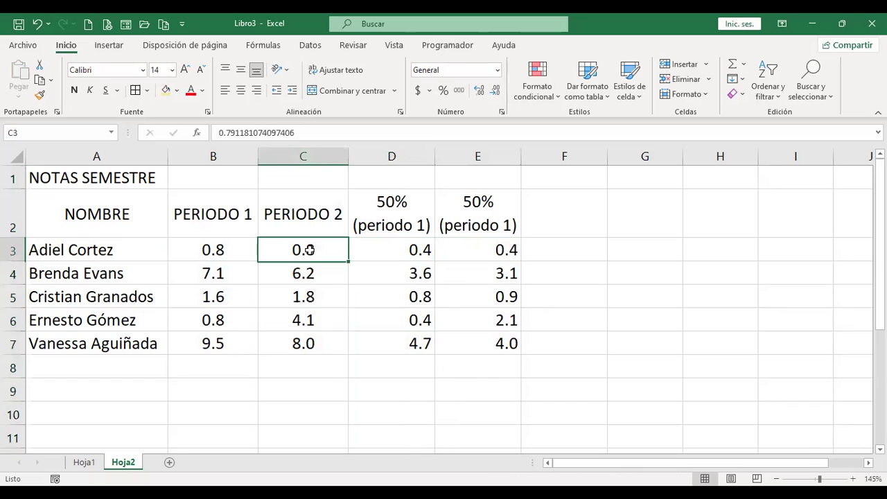
click(477, 253)
double_click(479, 254)
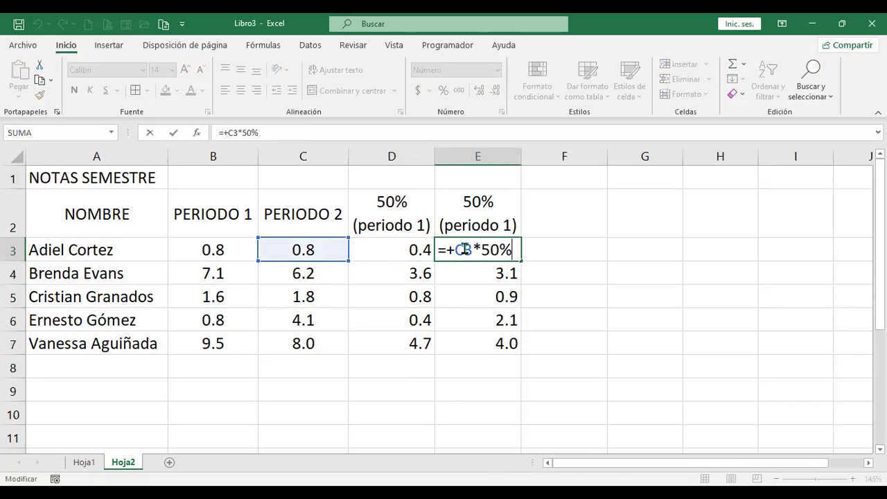
key(Return)
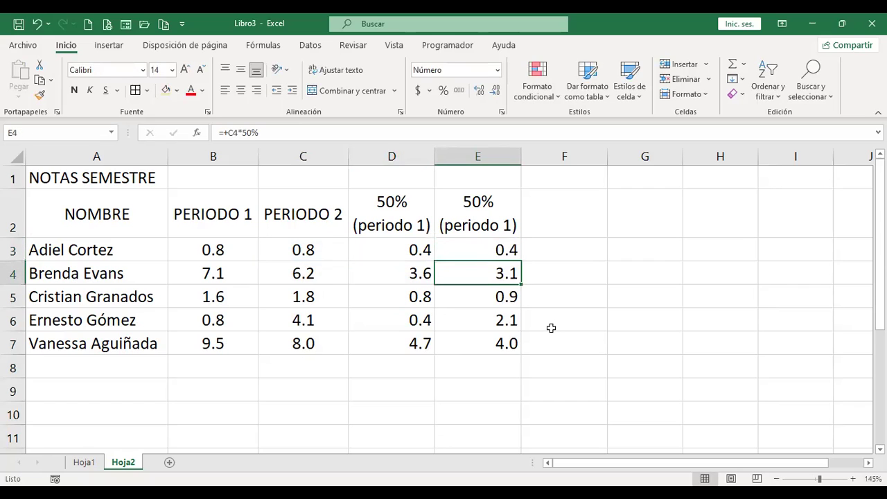
key(F2)
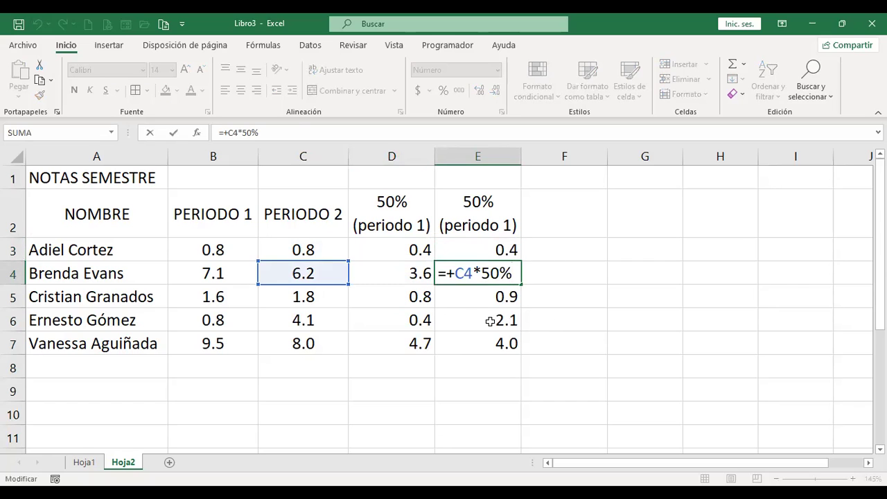
click(490, 321)
key(F2)
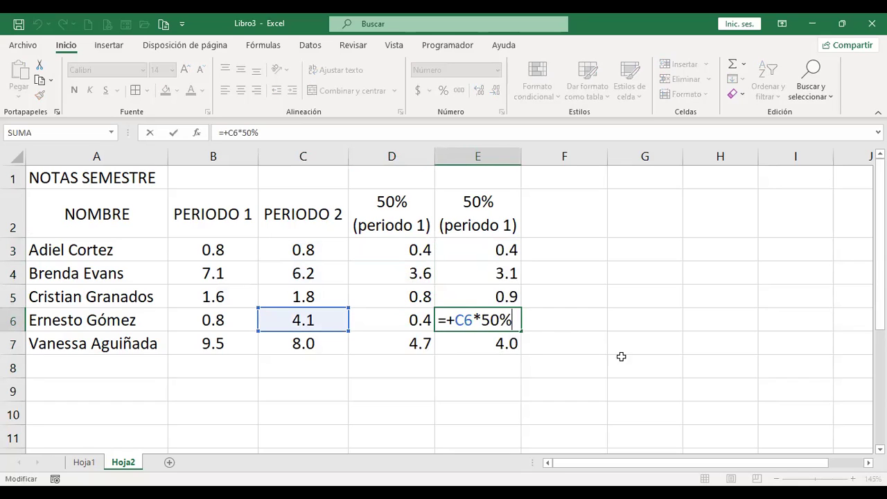
key(Return)
Step: Centre the 50% values in D3:E7 horizontally and vertically
mouse_move(393, 249)
mouse_down()
mouse_move(508, 319)
mouse_move(506, 343)
mouse_up()
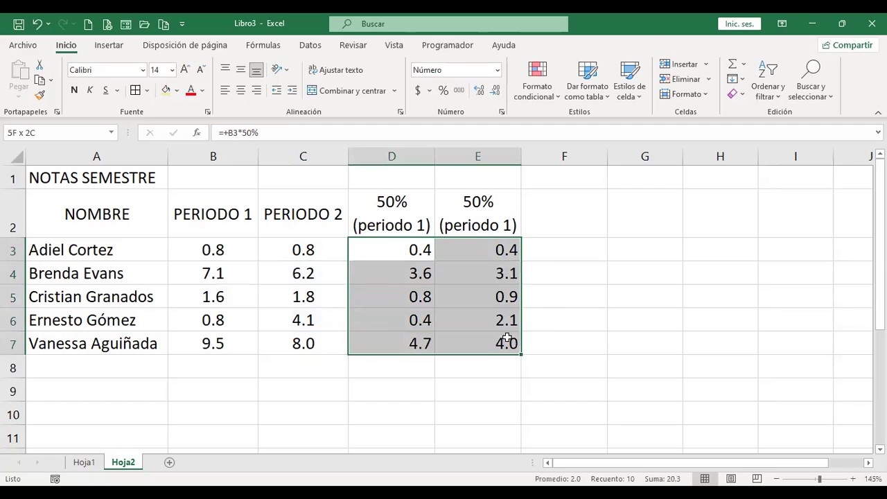
click(241, 90)
click(242, 72)
Step: Apply All Borders to the table A2:E7
mouse_move(118, 204)
mouse_down()
mouse_move(498, 296)
mouse_move(499, 354)
mouse_up()
mouse_move(92, 210)
mouse_down()
mouse_move(453, 234)
mouse_move(476, 342)
mouse_up()
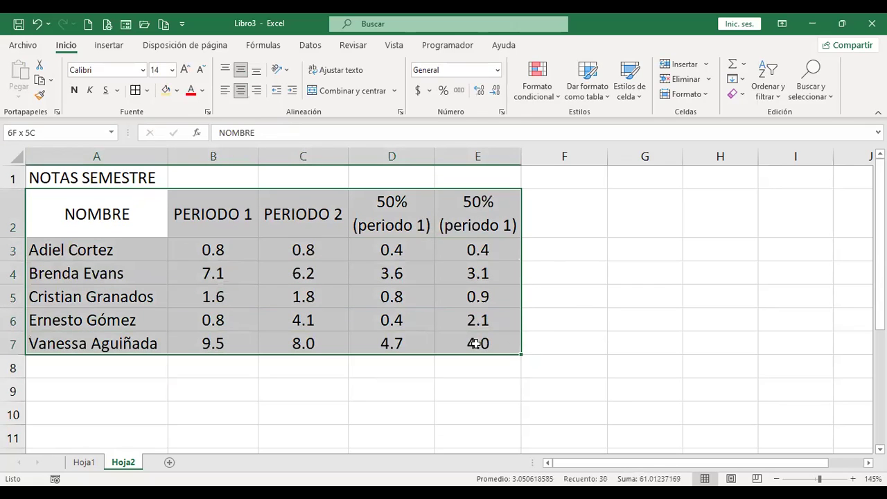
click(134, 91)
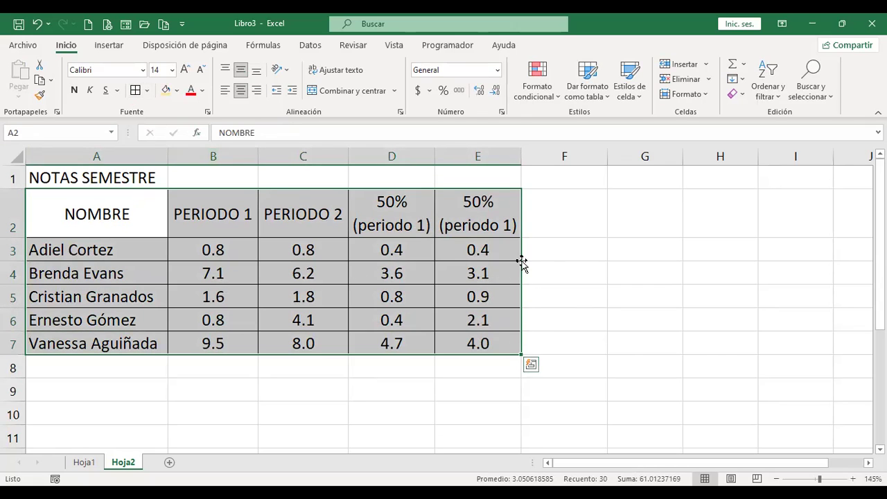
click(543, 241)
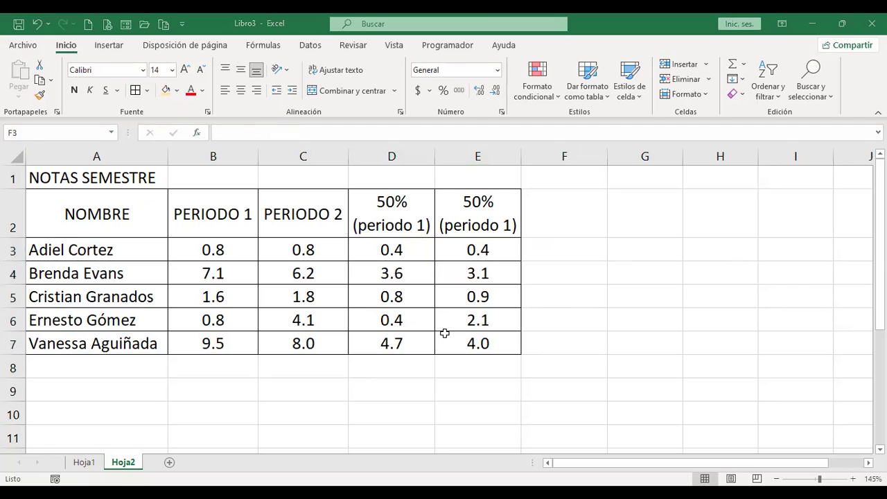
Step: Enter 'Nota más alta' in A9 and 'Nota más baja' in A10, then go to B9
text(Nota más alta)
key(Return)
text(Nota más baja)
key(Return)
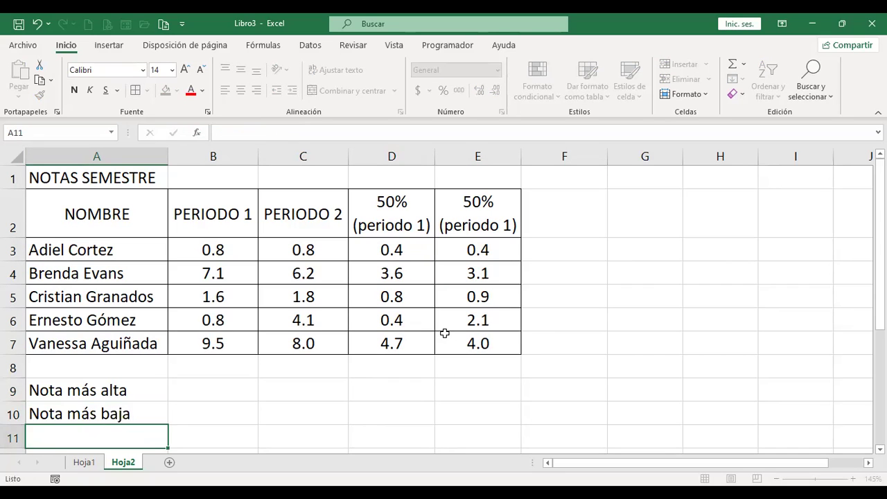
key(Up)
key(Right)
key(Up)
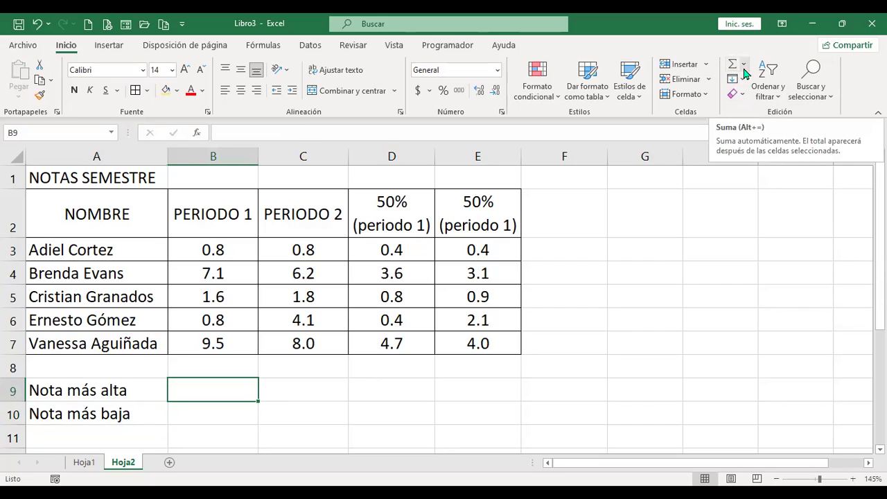
Step: Put =MAX(B3:B7) in B9 to show the highest PERIODO 1 grade, 9.5
click(744, 64)
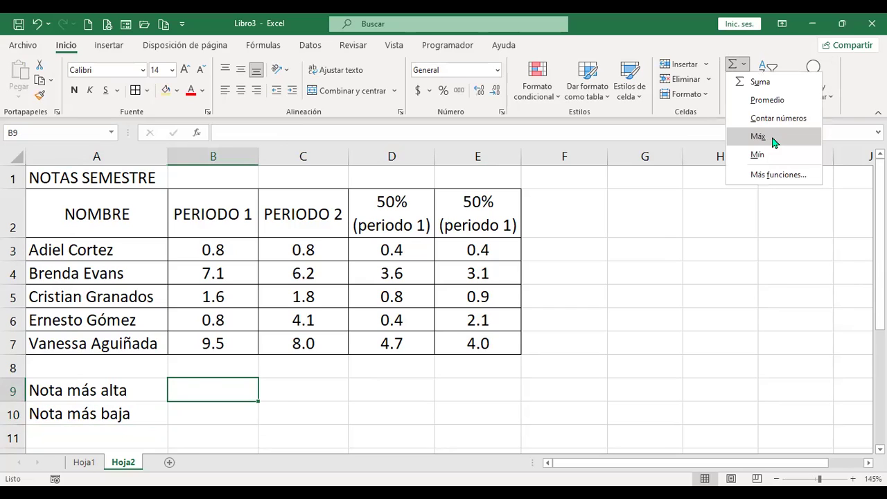
click(759, 137)
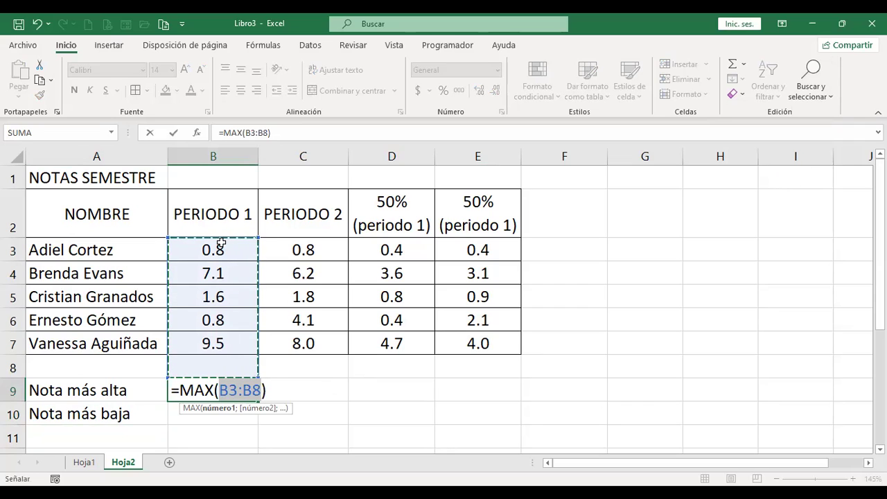
drag(220, 249, 256, 343)
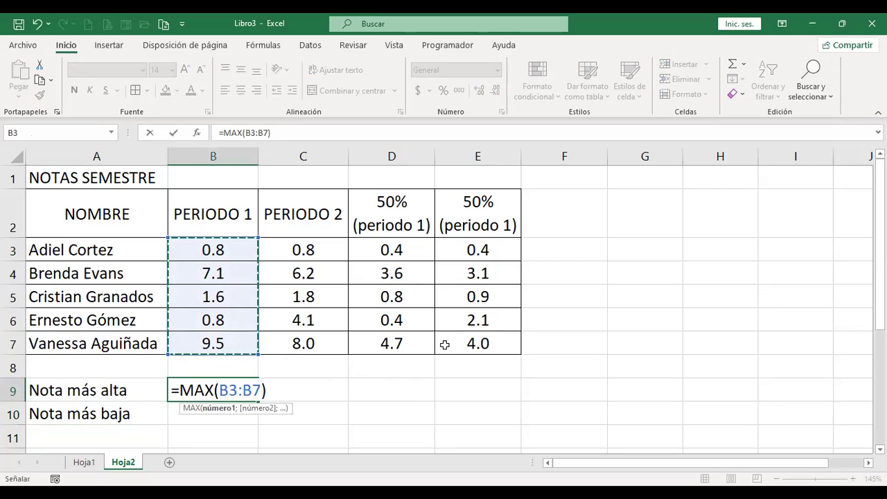
key(Return)
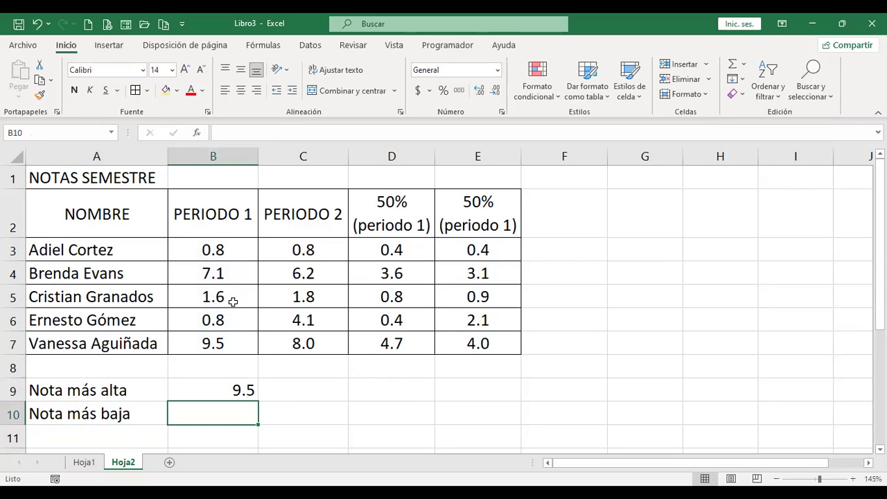
Step: Put =MIN(B3:B7) in B10 to show the lowest PERIODO 1 grade, 0.8
click(744, 66)
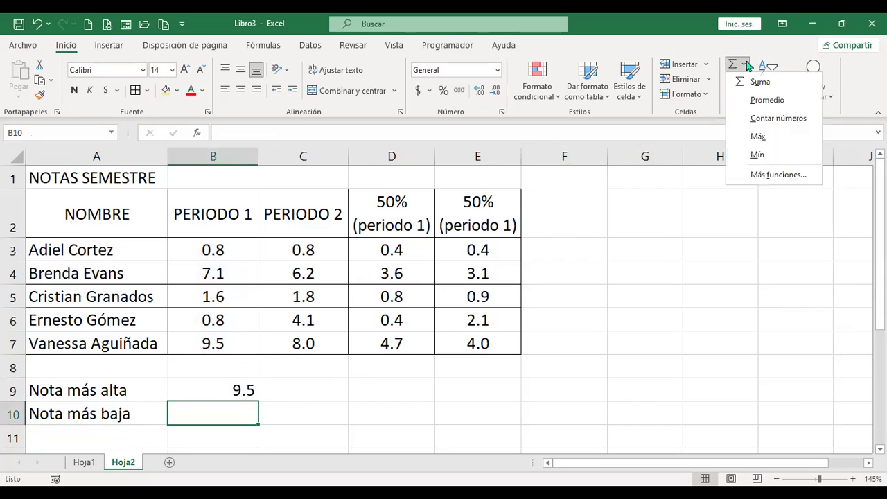
click(761, 155)
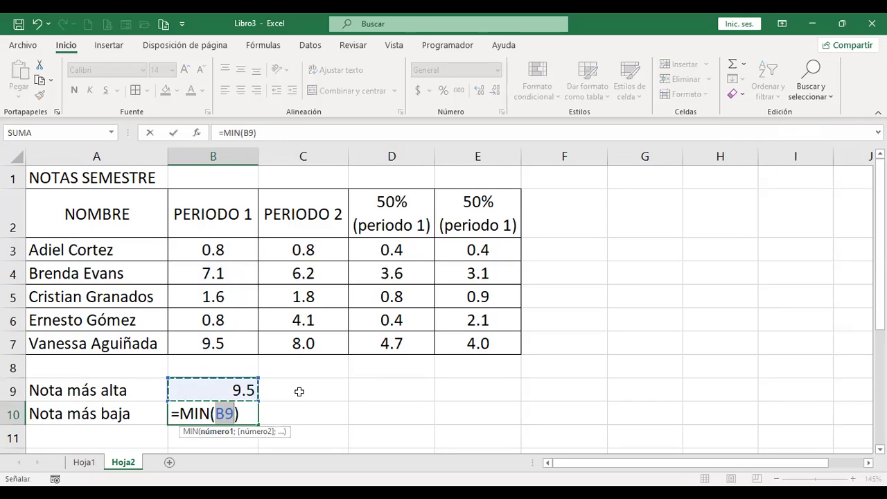
click(232, 255)
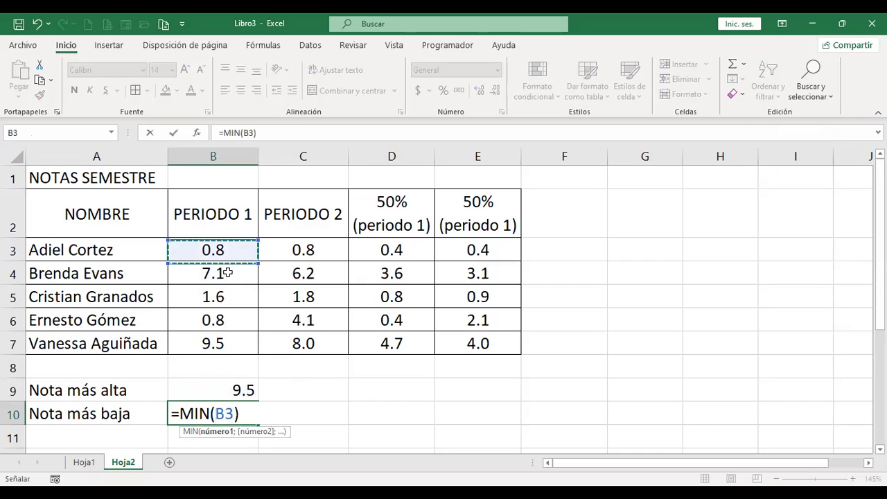
shift+click(228, 347)
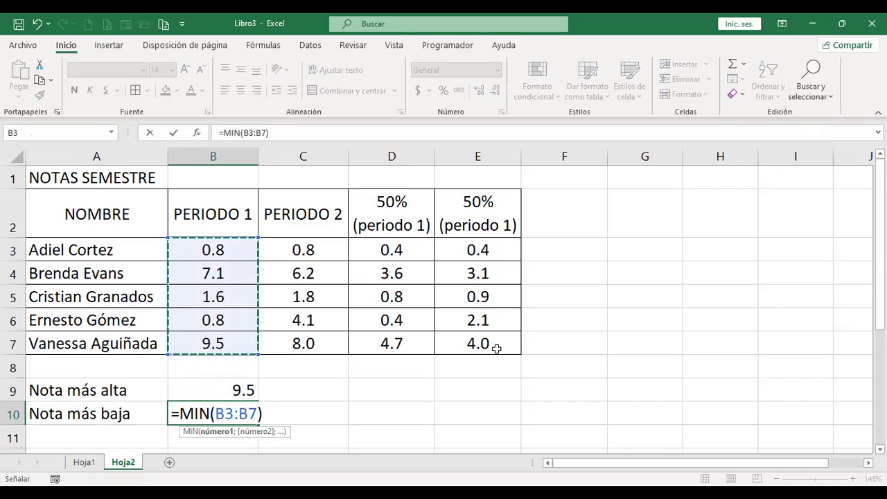
key(ctrl+Return)
Step: Review the MAX and MIN formulas and select B9:B10
key(Up)
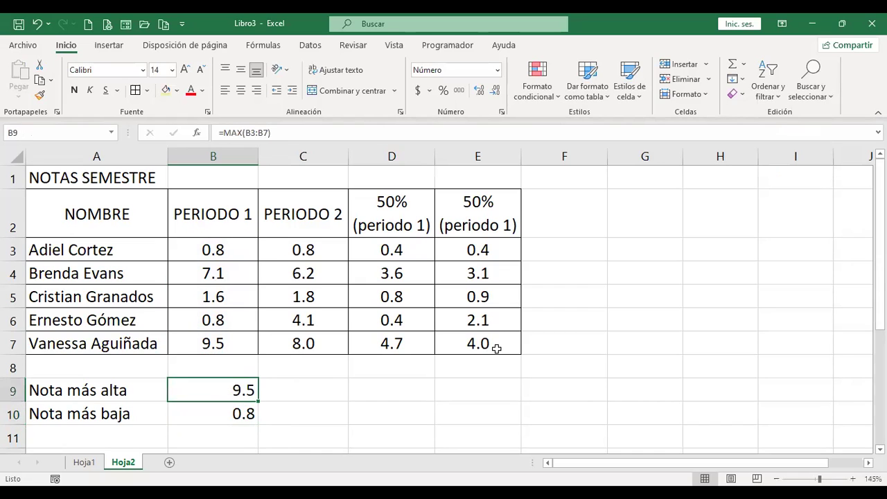
key(F2)
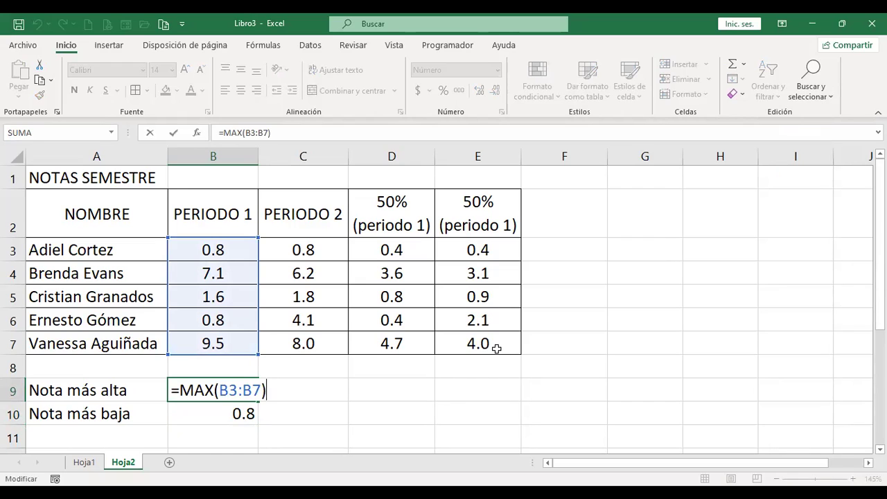
key(ctrl+Return)
key(Down)
key(F2)
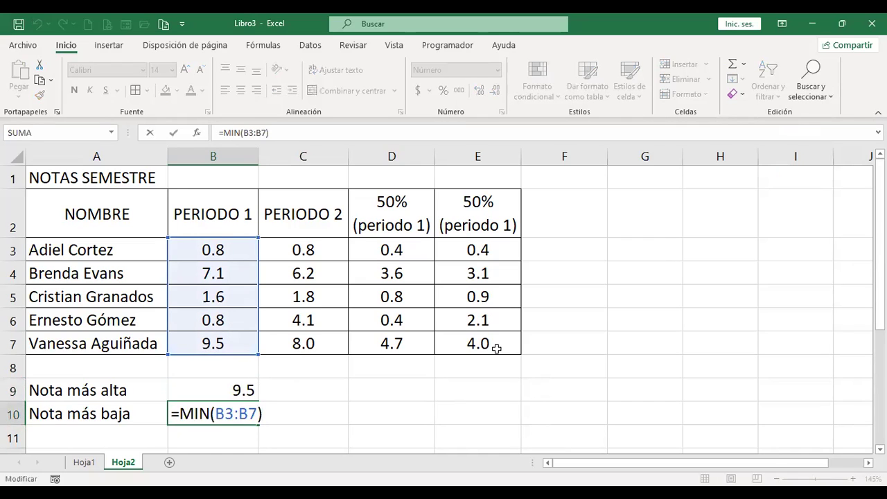
key(Return)
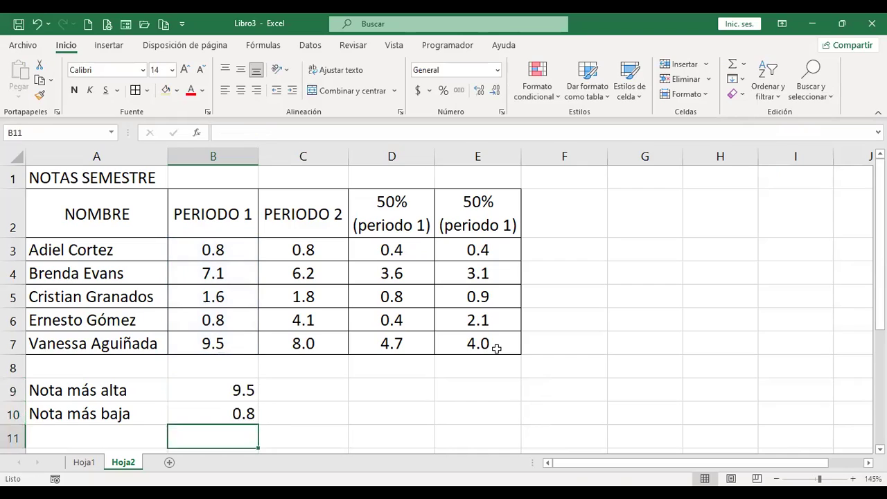
key(Up)
key(Up)
key(shift+Down)
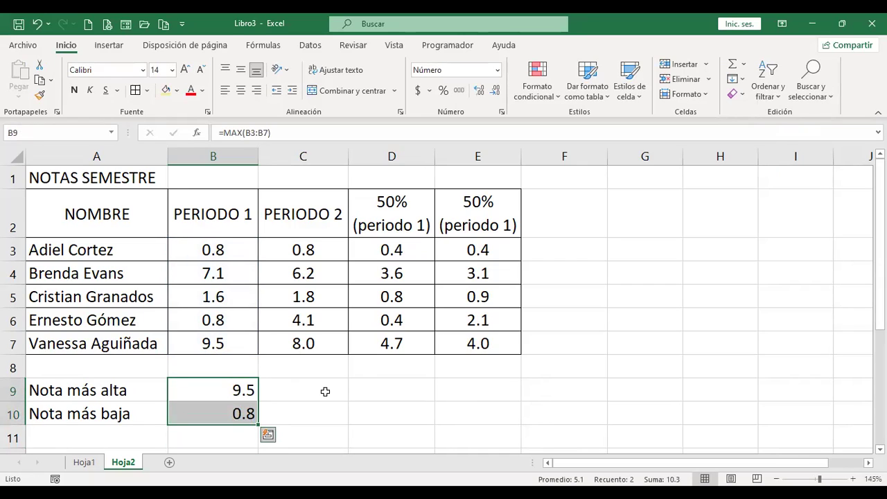
Step: Fill the MAX/MIN formulas from B9:B10 across to E10, then verify D9 and D10
drag(258, 425, 479, 412)
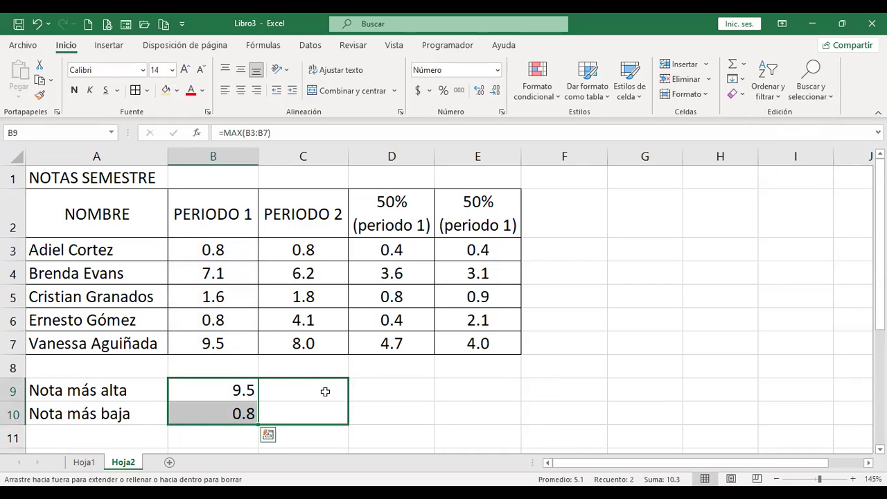
drag(325, 392, 325, 391)
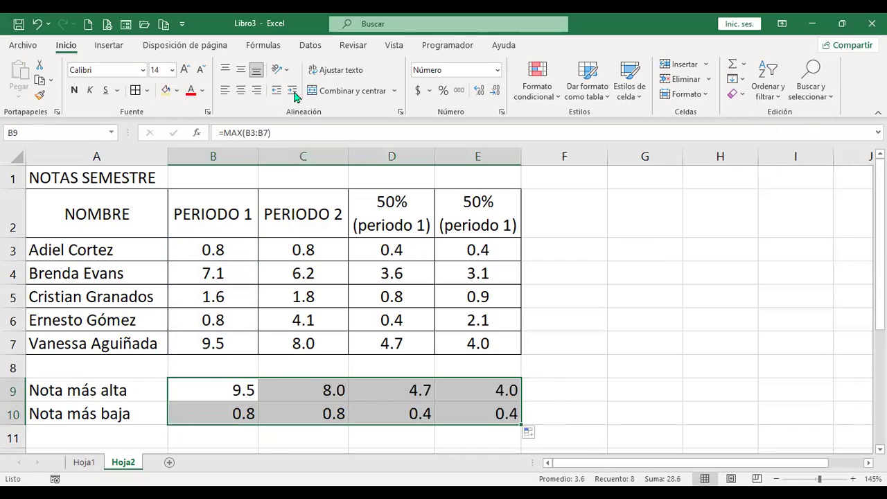
click(407, 387)
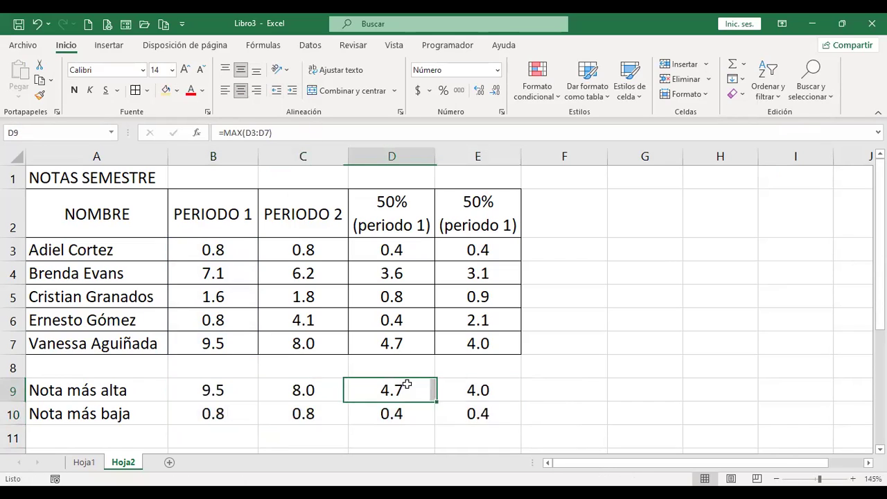
double_click(407, 384)
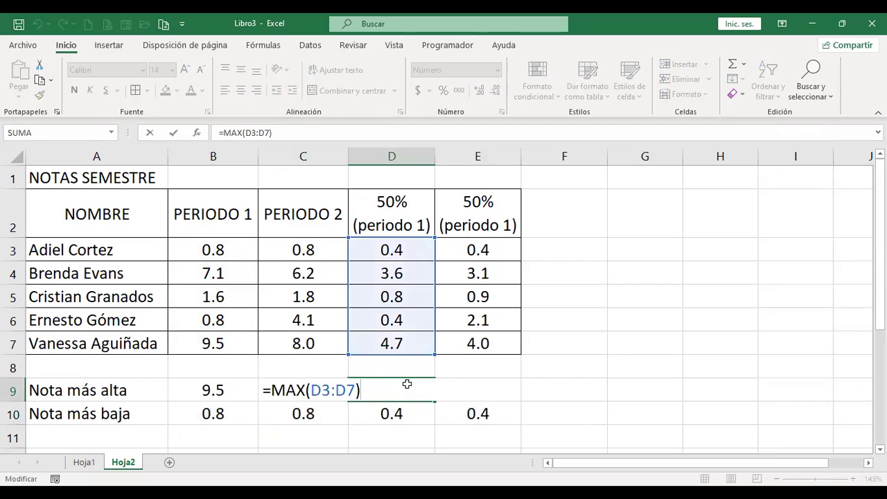
key(Return)
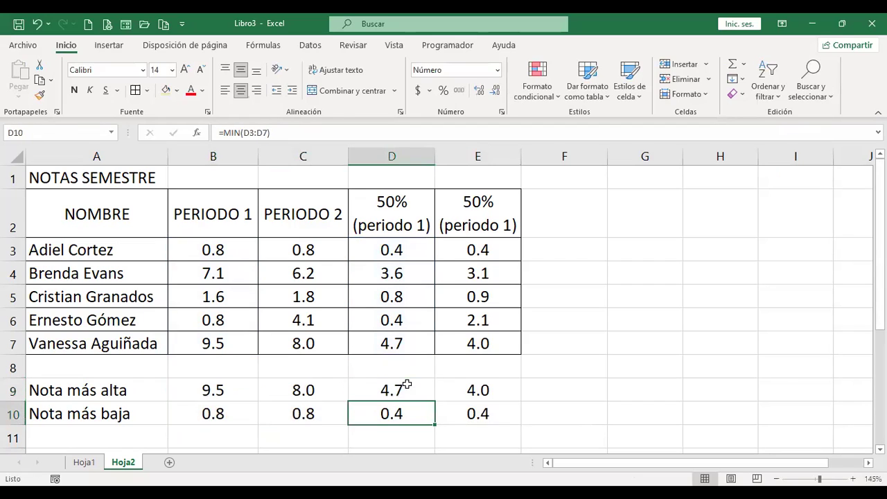
key(F2)
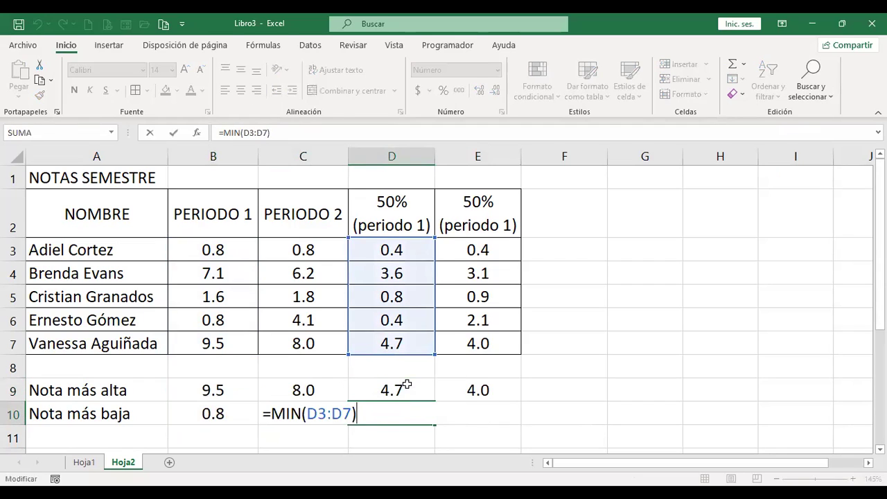
key(Return)
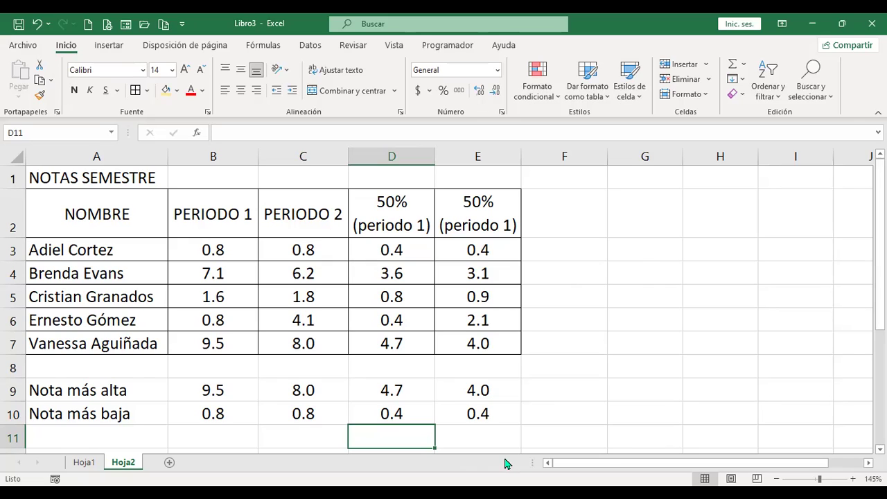
Step: Add a new sheet Hoja3 and set the whole sheet's font size to 14
click(169, 463)
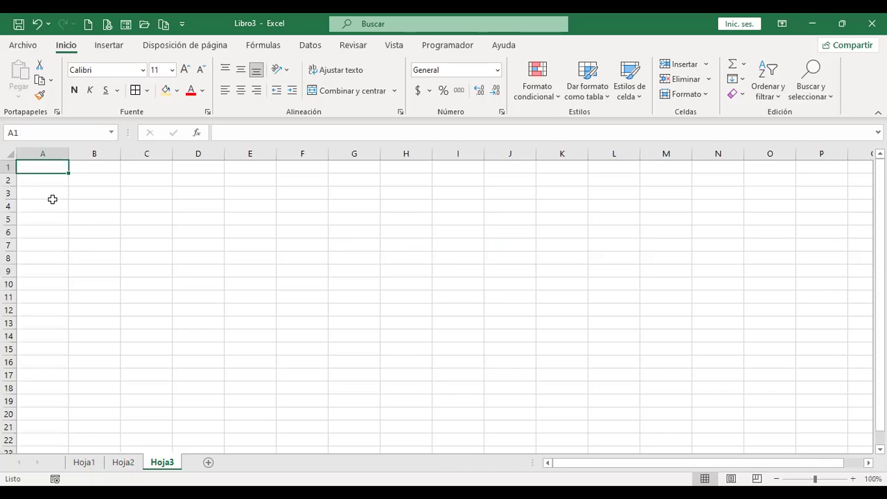
click(10, 155)
click(185, 69)
click(186, 69)
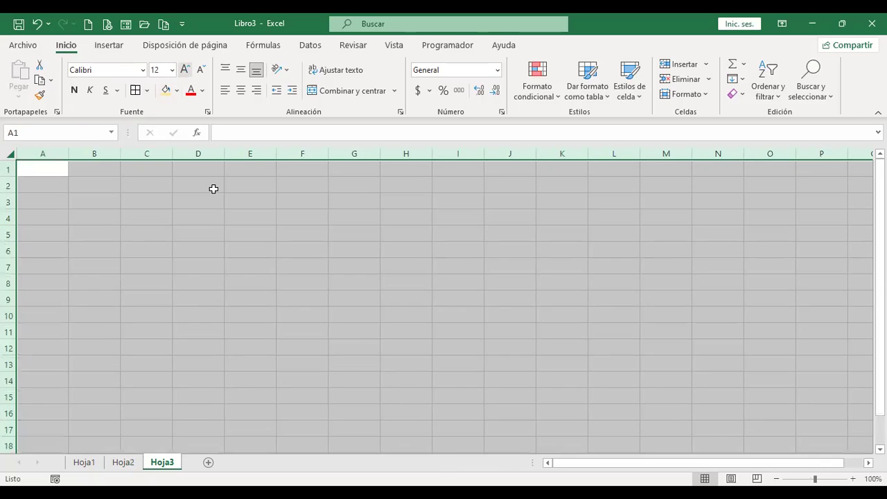
ctrl+scroll(335, 321, up, 1)
ctrl+scroll(336, 323, up, 1)
key(ctrl+Home)
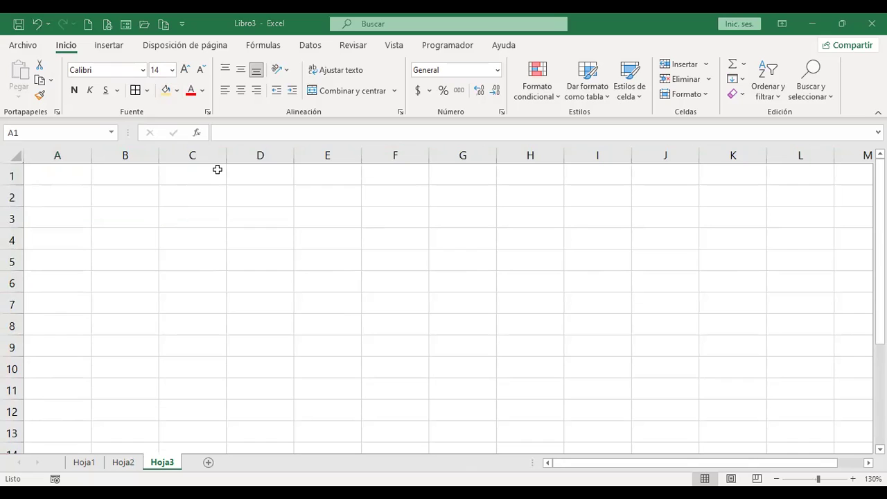
Step: Enter the headers Descuento in D1 and Recargo in E1
click(260, 169)
text(Descuento)
key(Tab)
text(Recargo)
key(Return)
Step: Put 10% in D2 and 20% in E2, then autofit column D to Descuento
key(Left)
text(10)
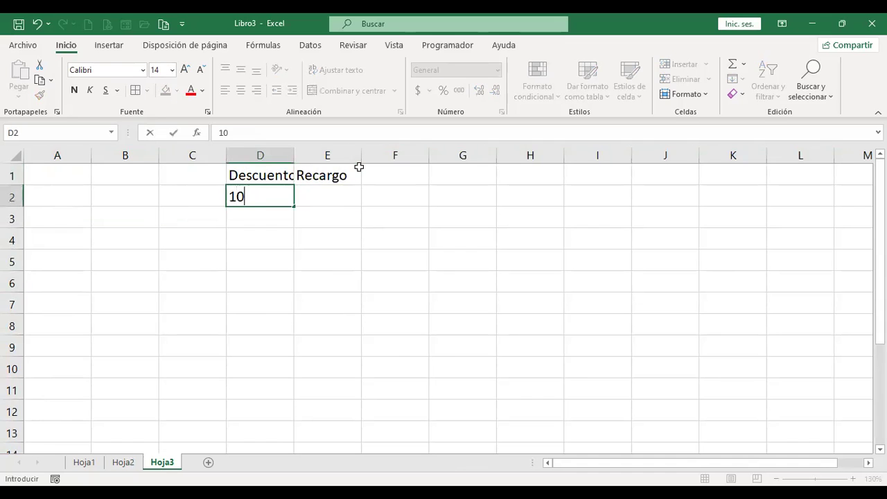
text(%)
key(Tab)
text(20%)
key(Return)
key(Up)
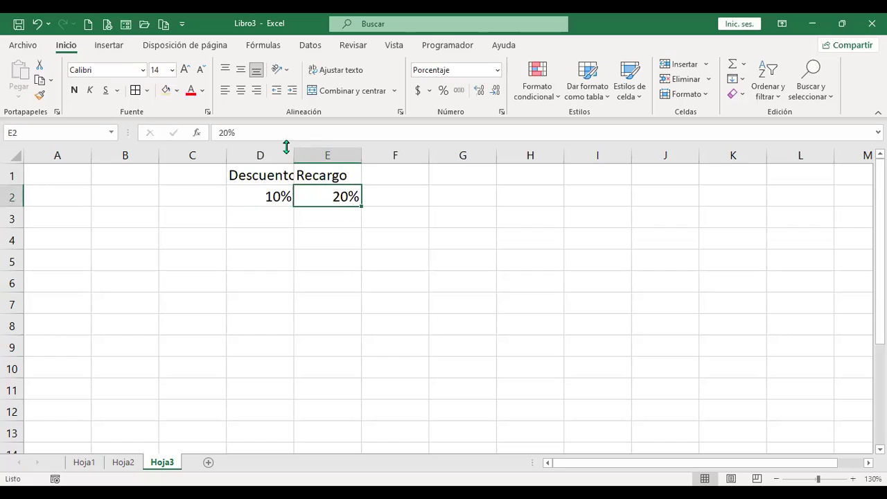
double_click(294, 152)
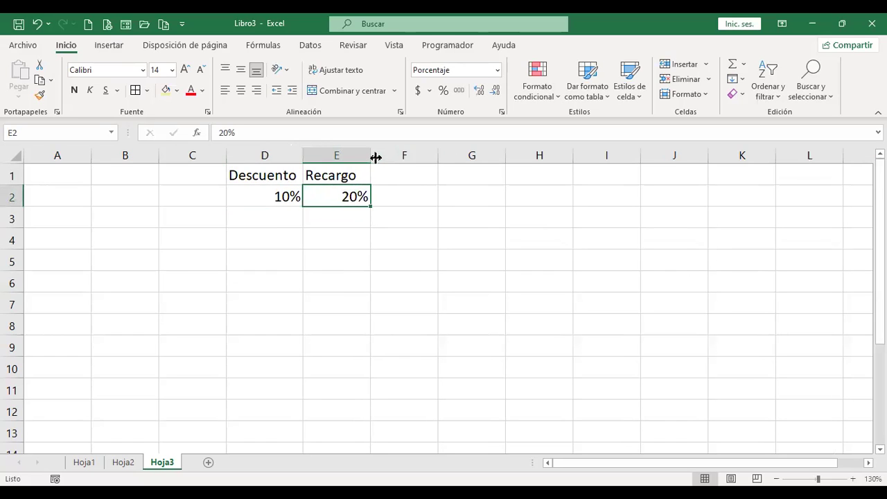
click(69, 245)
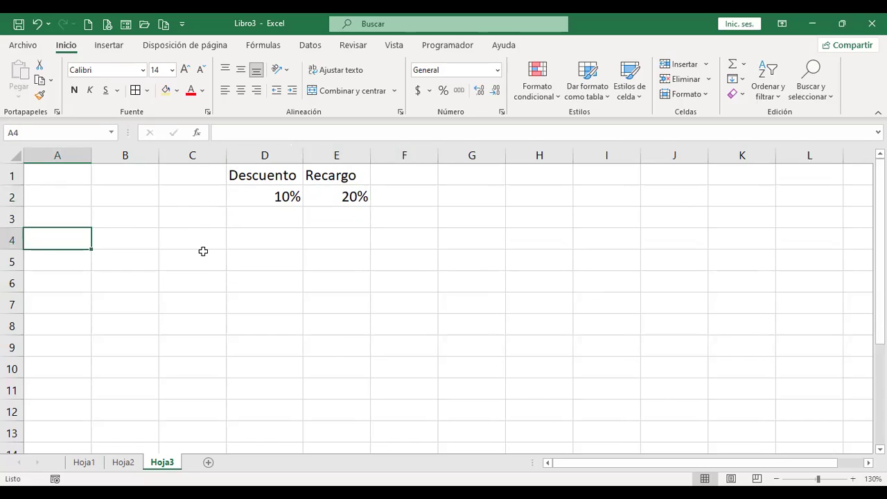
Step: Type the header Nombre del producto in A4 with Prod 1 and Prod 2 below
text(Nombre del producto)
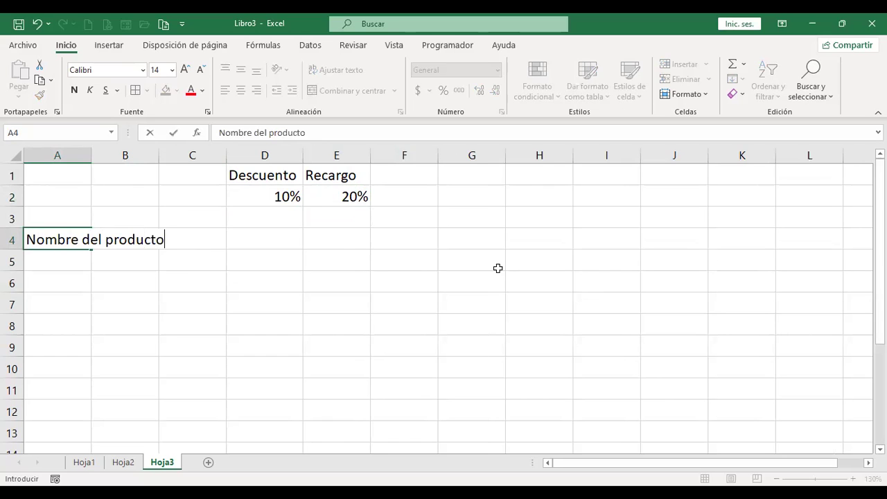
key(Return)
text(Prod 1)
key(Return)
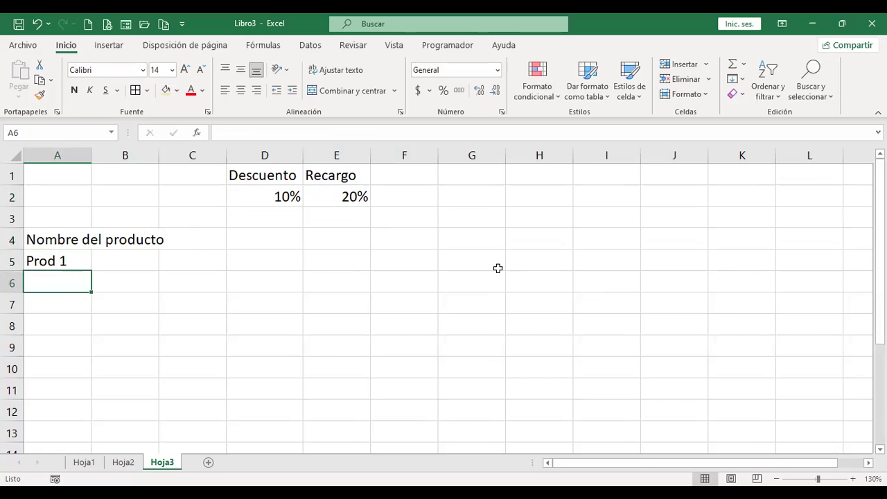
text(Prod 2)
key(Return)
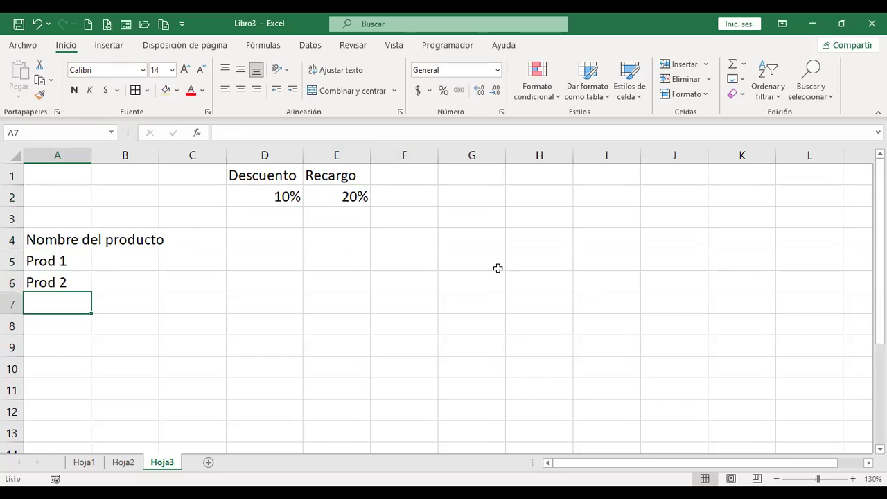
Step: Fill the product series down to Prod 6 in A10 and autofit column A
drag(59, 261, 62, 287)
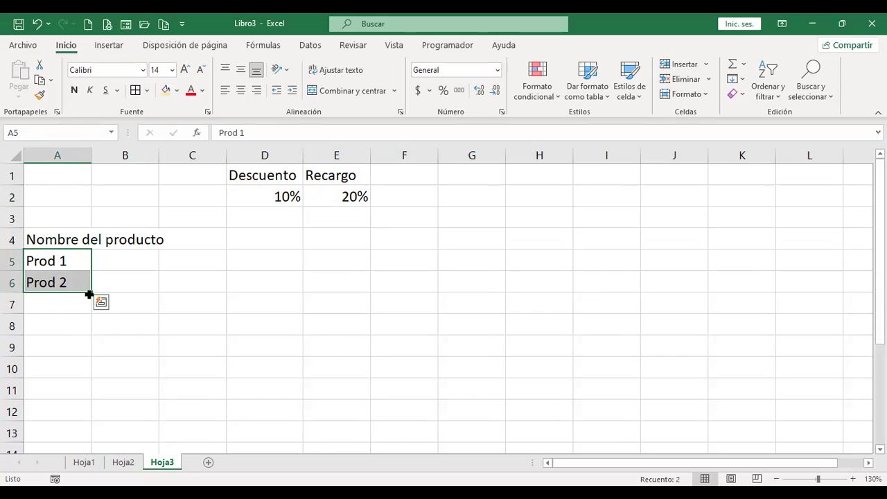
drag(91, 292, 91, 367)
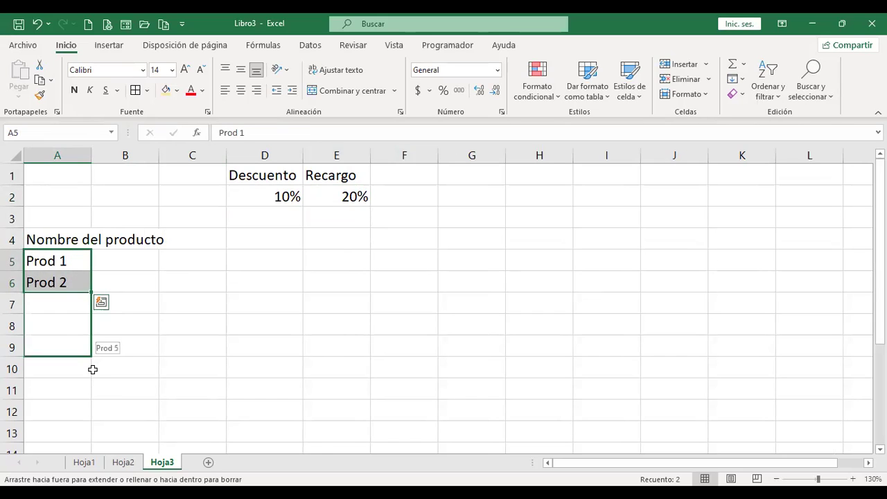
drag(92, 367, 92, 369)
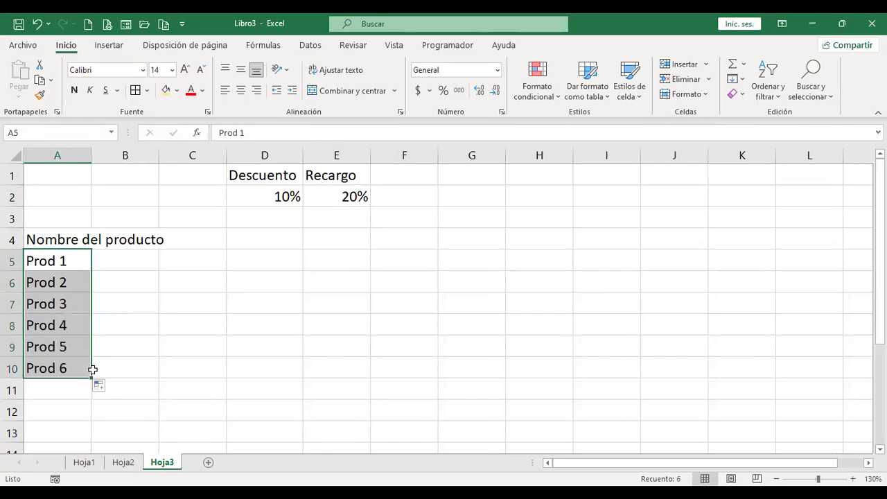
double_click(91, 152)
click(205, 246)
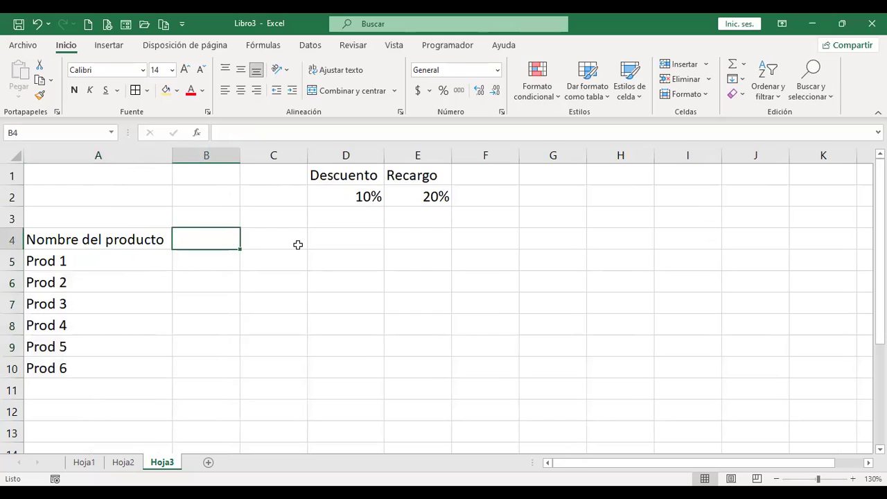
Step: Add headers Cantidad and Precio unitario (wrapped), centring row 4 horizontally and vertically
text(Cantidad)
key(Tab)
text(Precio unitario)
key(Return)
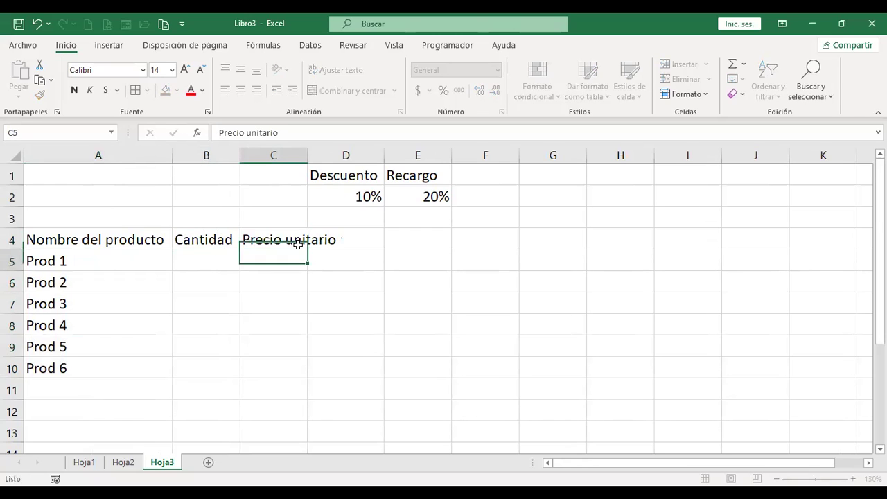
click(298, 243)
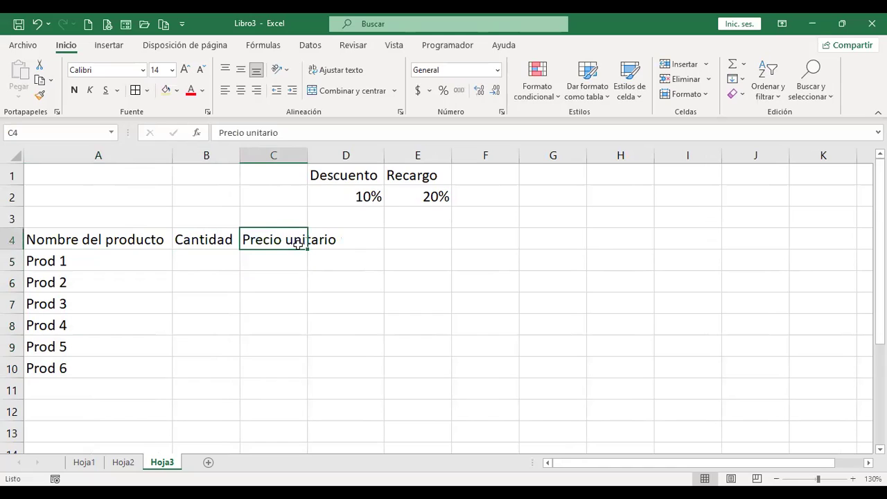
click(350, 75)
mouse_move(131, 243)
mouse_down()
mouse_move(297, 266)
mouse_move(413, 261)
mouse_up()
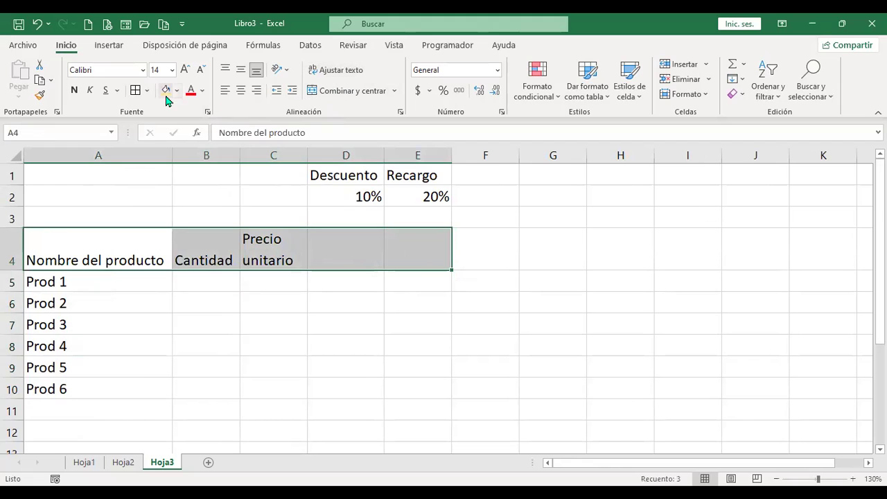
click(240, 91)
click(241, 69)
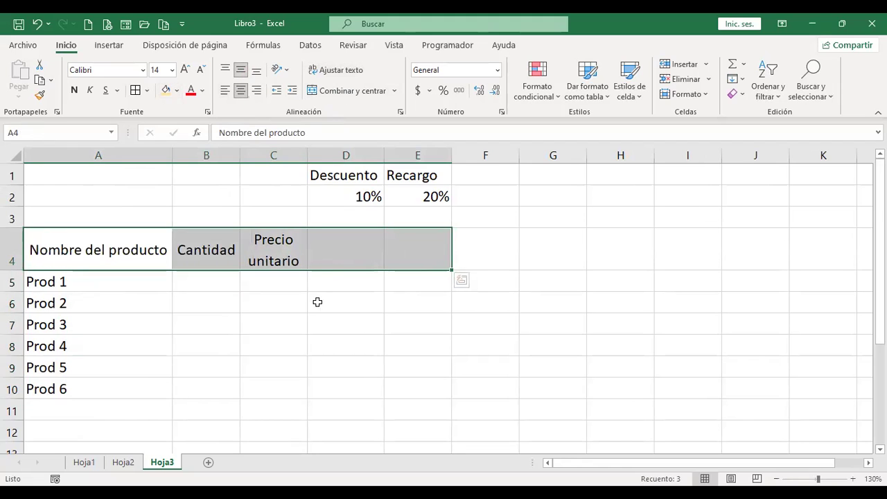
Step: Add the headers Contado in D4 and Tarjeta in E4
click(338, 261)
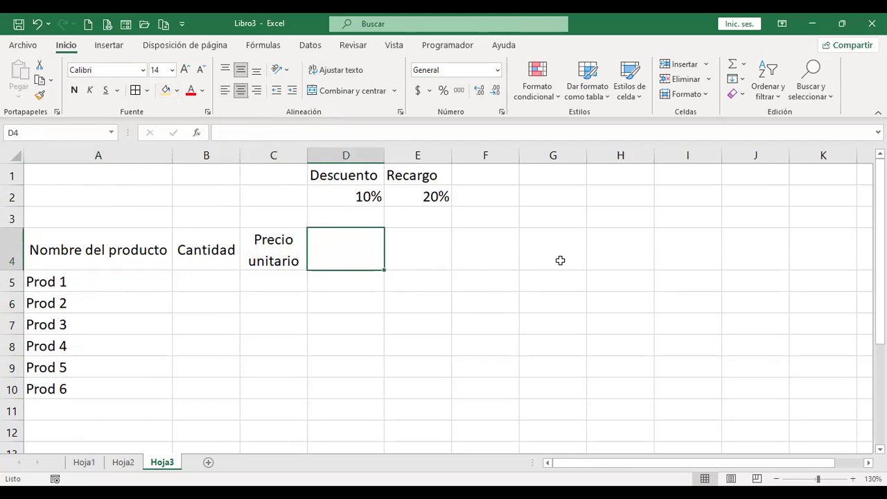
text(Contado)
key(Tab)
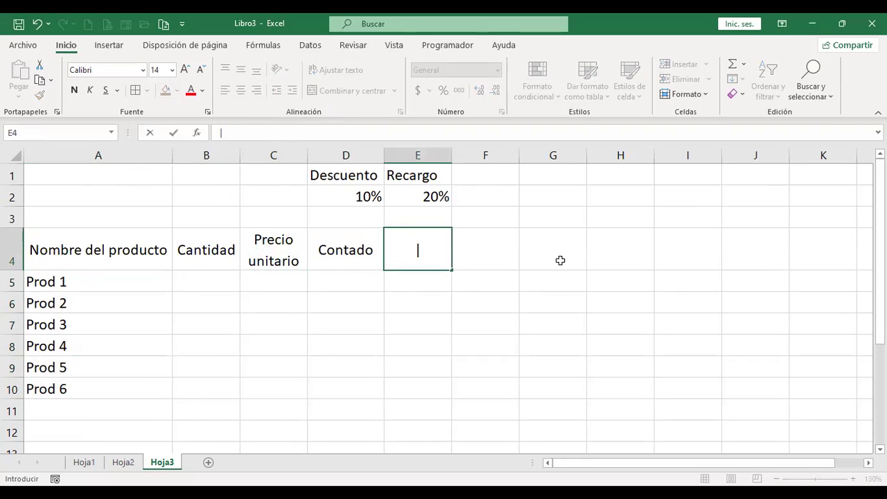
text(Tarjeta)
key(Return)
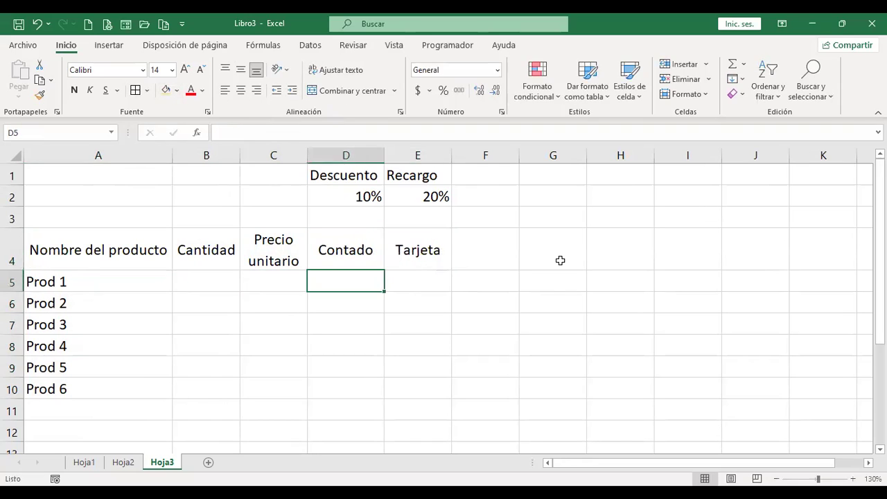
Step: Apply Todos los bordes to the whole table A4:E10
key(Left)
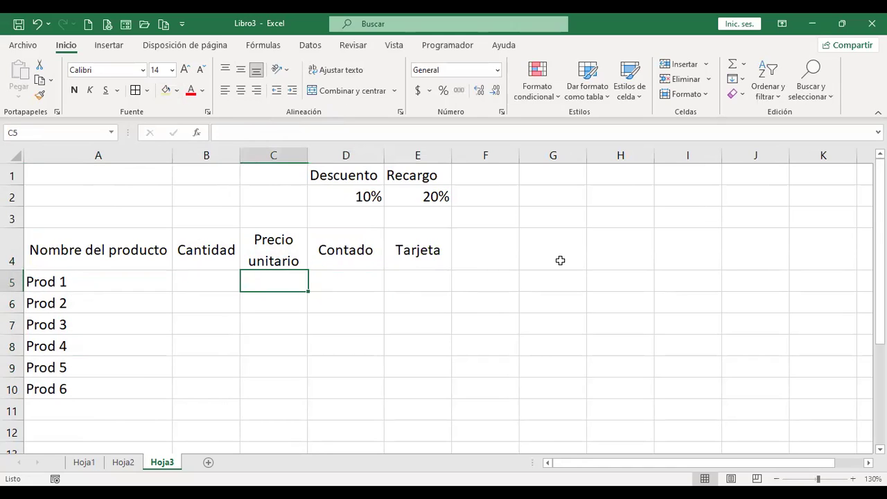
key(Left)
key(Left)
key(Up)
key(shift+Right)
key(shift+Right)
key(shift+Right)
key(shift+Right)
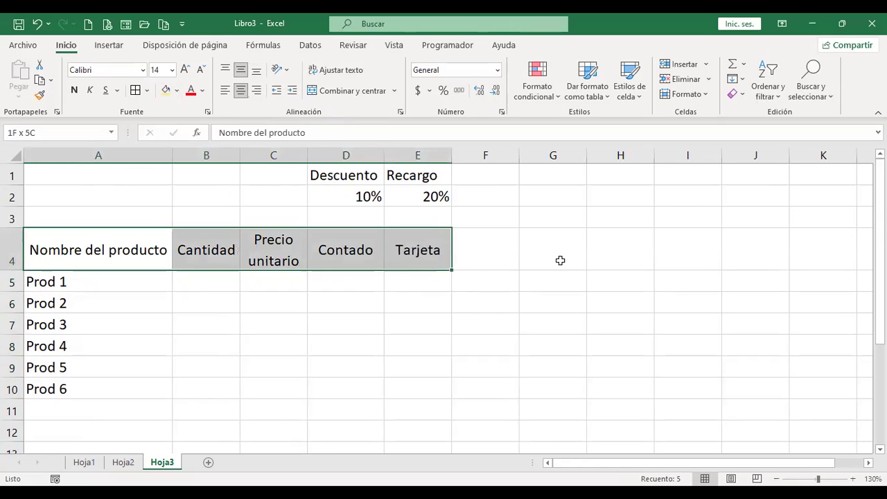
key(shift+Down)
key(shift+Down)
key(shift+Down)
key(shift+Down)
key(shift+Down)
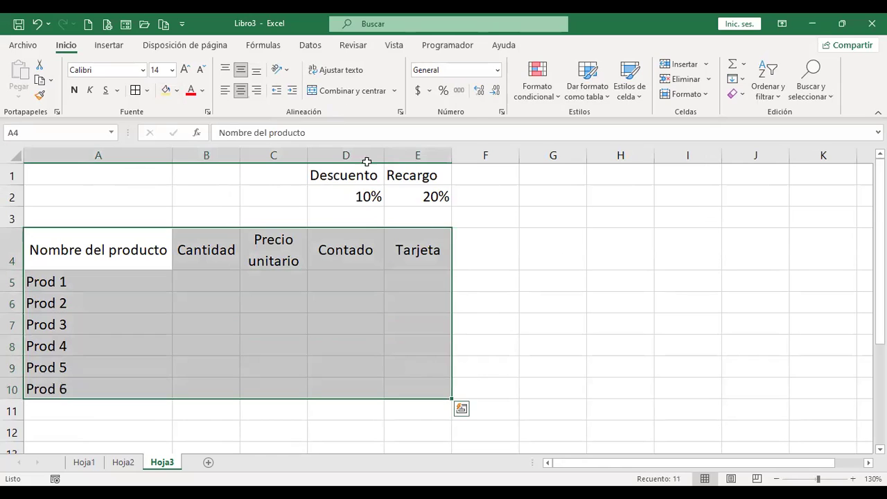
click(135, 90)
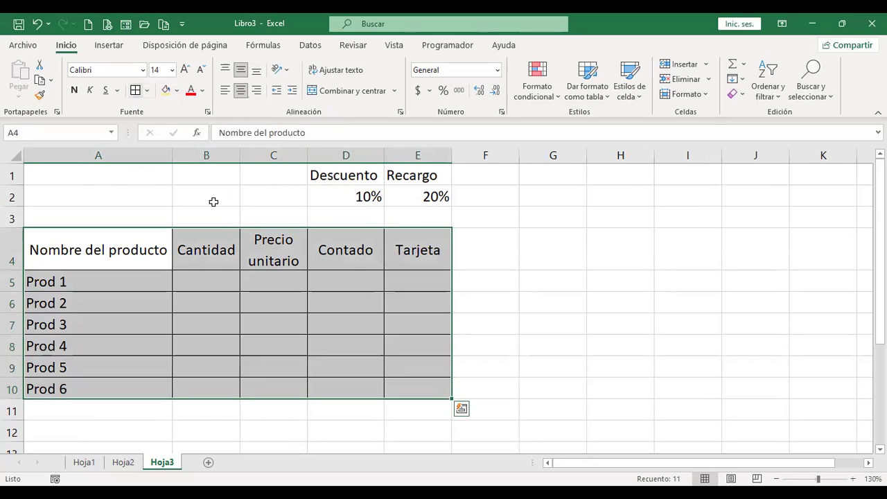
click(202, 273)
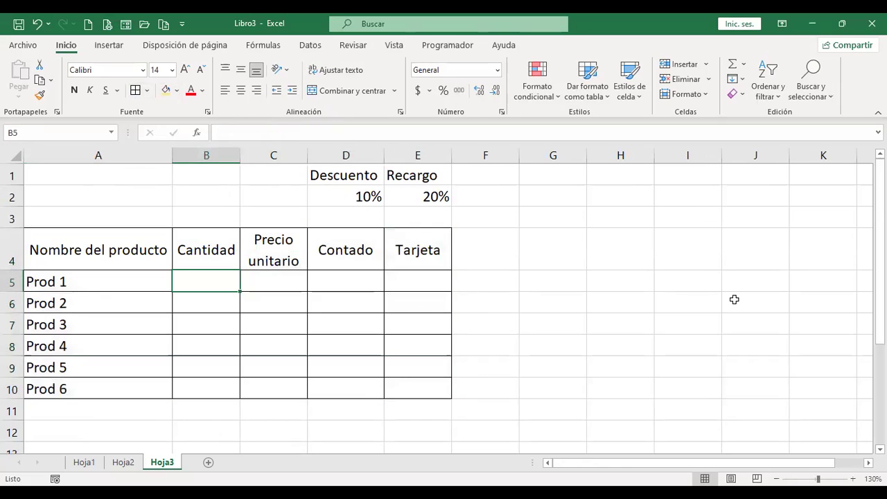
Step: Enter quantities 10, 20, 40, 25, 35 and 15 in B5:B10
text(10)
key(Return)
text(20)
key(Return)
text(40)
key(Return)
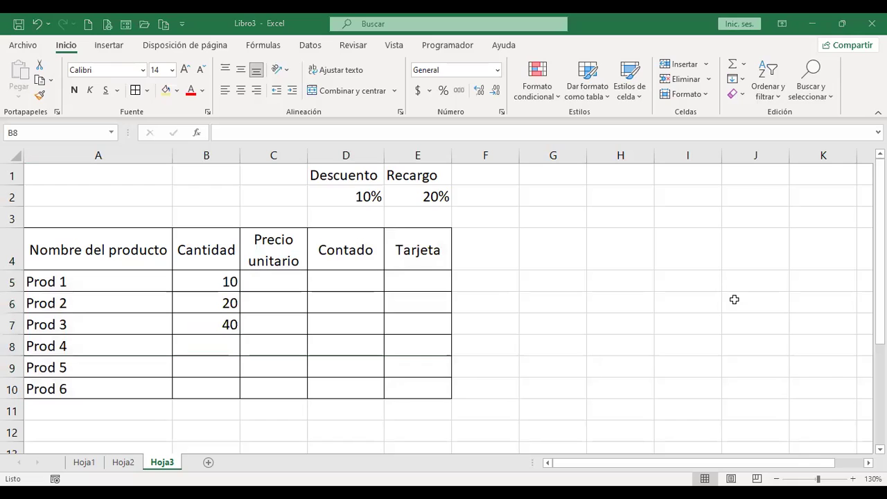
text(25)
key(Return)
text(35)
key(Return)
text(15)
key(Return)
key(Up)
Step: Enter unit prices 19.8, 20.9, 11, 24.2, 23 and 27.5 in C5:C10
key(Right)
key(Up)
key(Up)
key(Up)
key(Up)
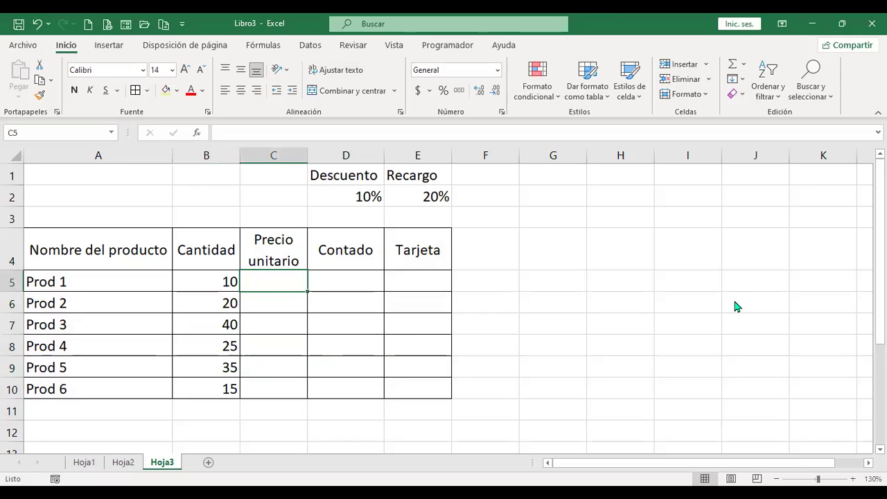
text(19.)
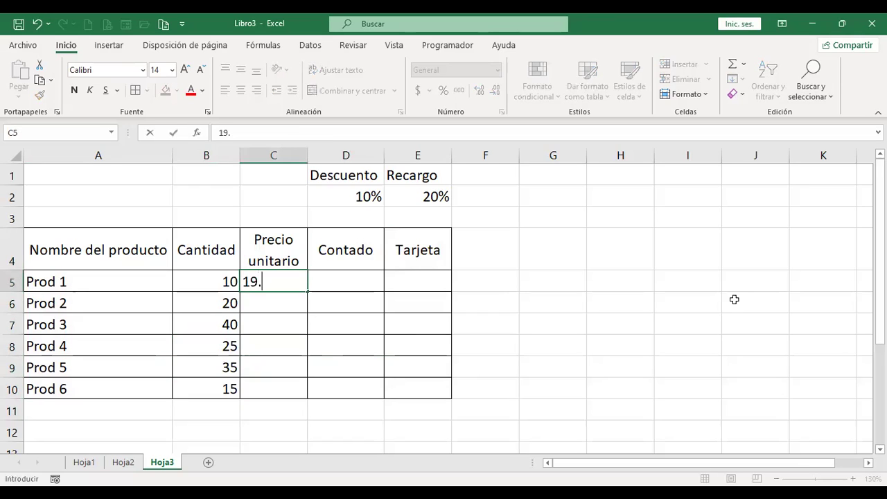
text(8)
key(Return)
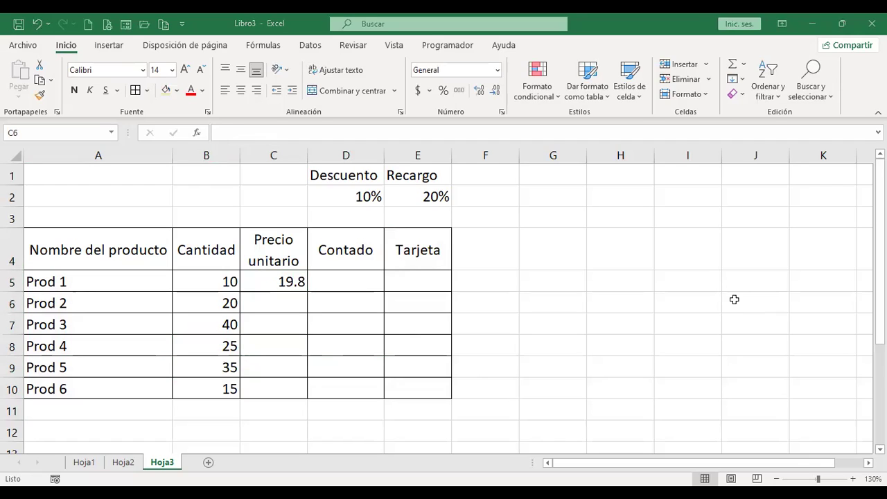
text(20.9)
key(Return)
text(11)
key(Return)
text(24.2)
key(Return)
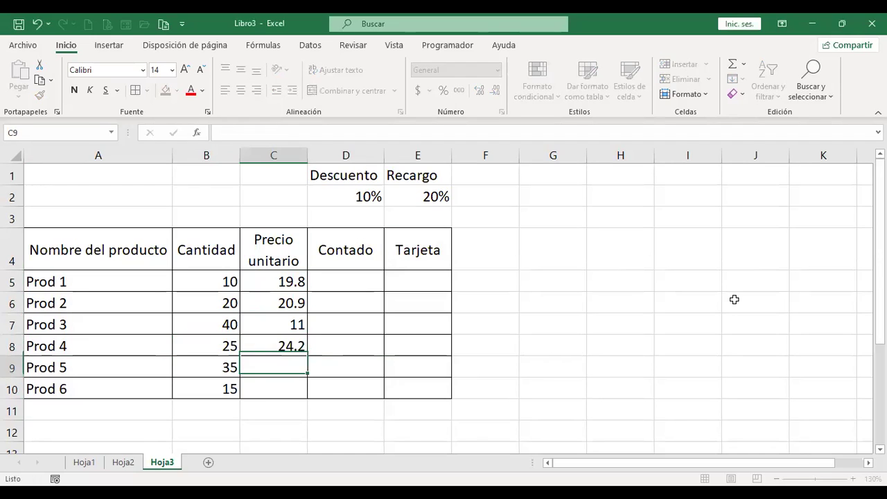
text(23)
key(Return)
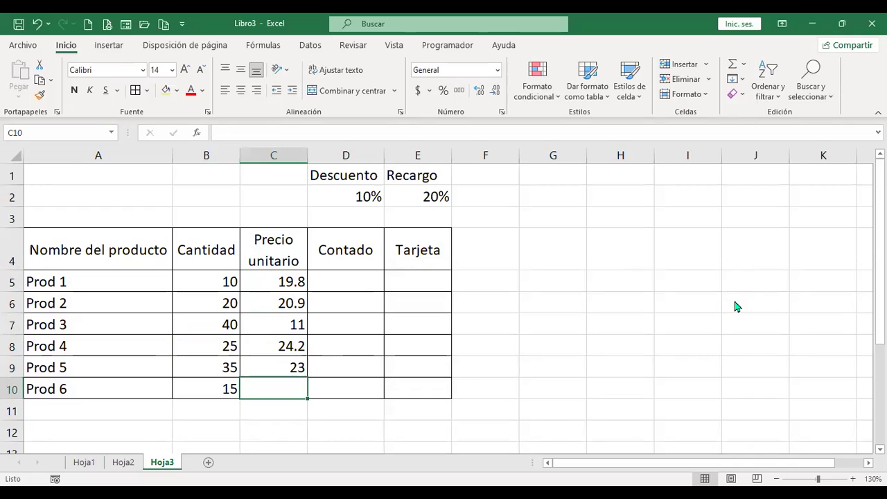
text(27.5)
key(Return)
Step: Select the product data block from the quantities across to Tarjeta
key(Up)
key(Up)
key(Down)
key(shift+Up)
key(shift+Up)
key(shift+Up)
key(Up)
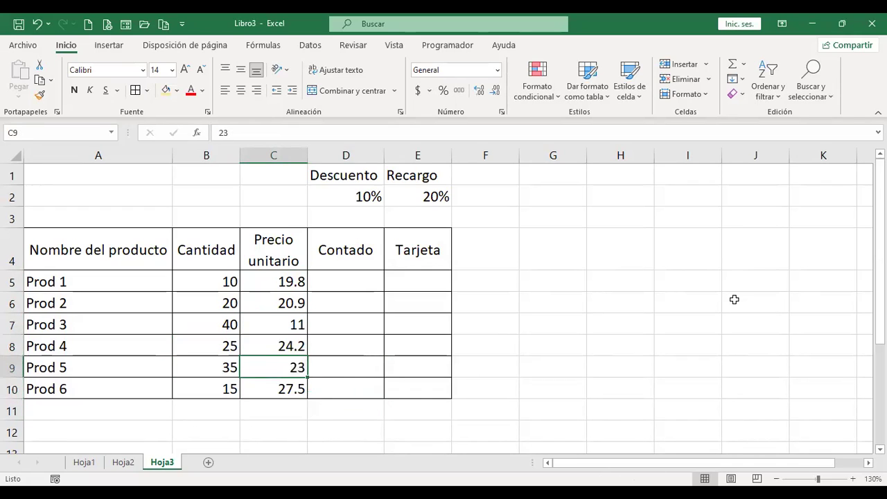
key(Left)
key(Up)
key(Up)
key(Up)
key(Up)
key(shift+Right)
key(shift+Right)
key(shift+Right)
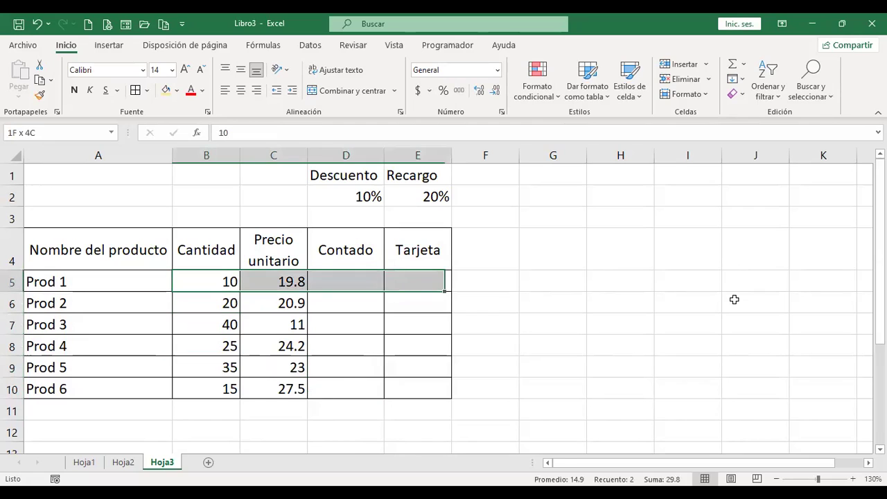
key(shift+Down)
key(shift+Down)
key(shift+Down)
key(shift+Down)
key(shift+Down)
Step: Centre the figures in B5:E10 and centre D1:E2 horizontally and vertically
key(shift+Up)
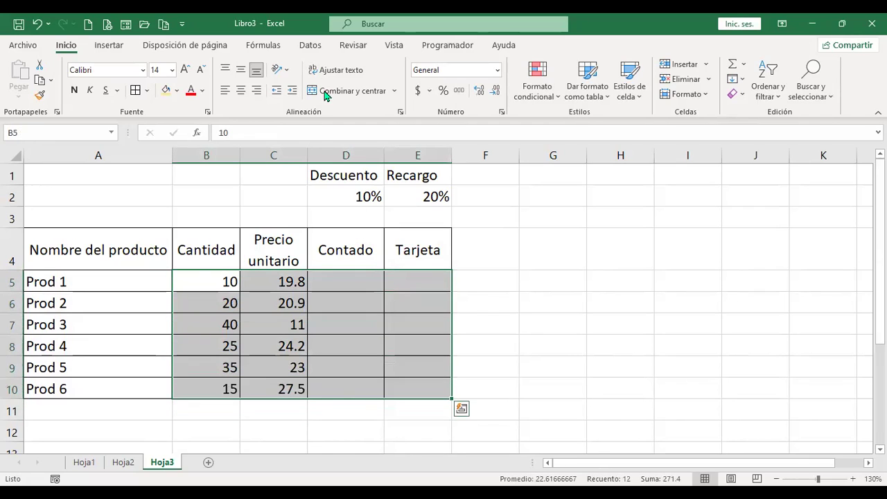
click(240, 90)
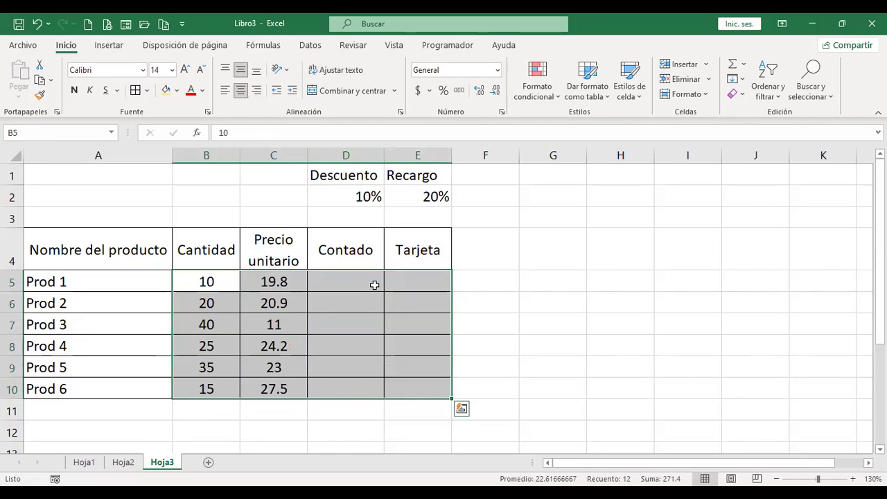
click(374, 285)
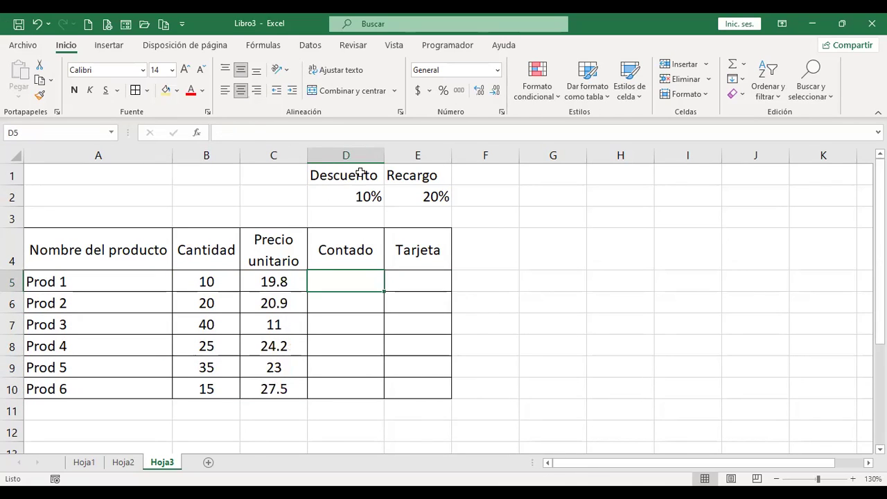
drag(360, 173, 436, 197)
click(241, 90)
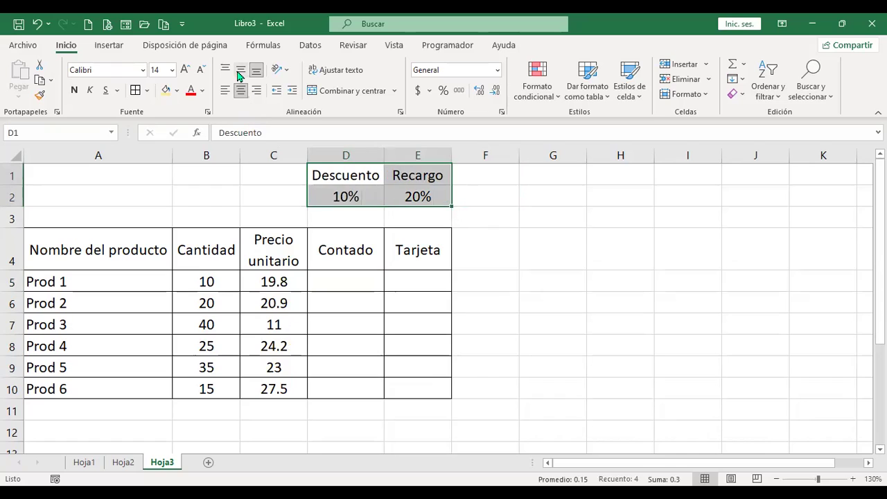
click(239, 72)
Step: Give the Descuento and Recargo headers in D1:E1 a light blue fill
drag(375, 176, 440, 177)
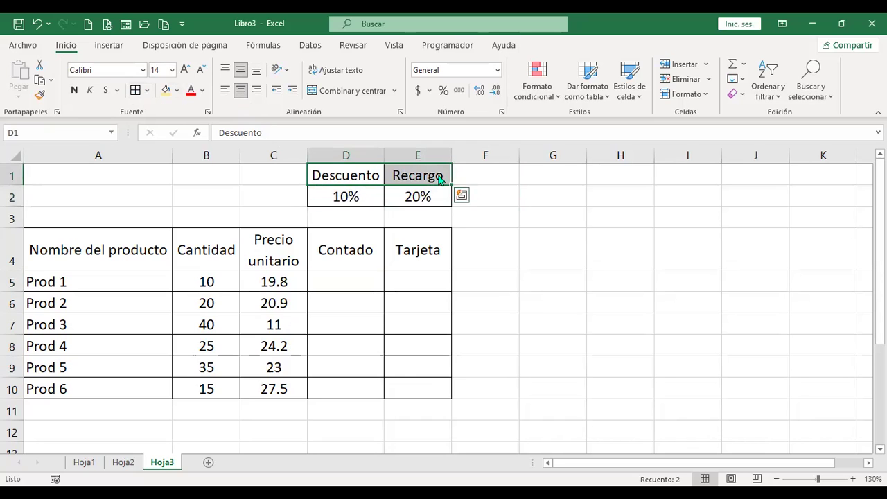
click(177, 90)
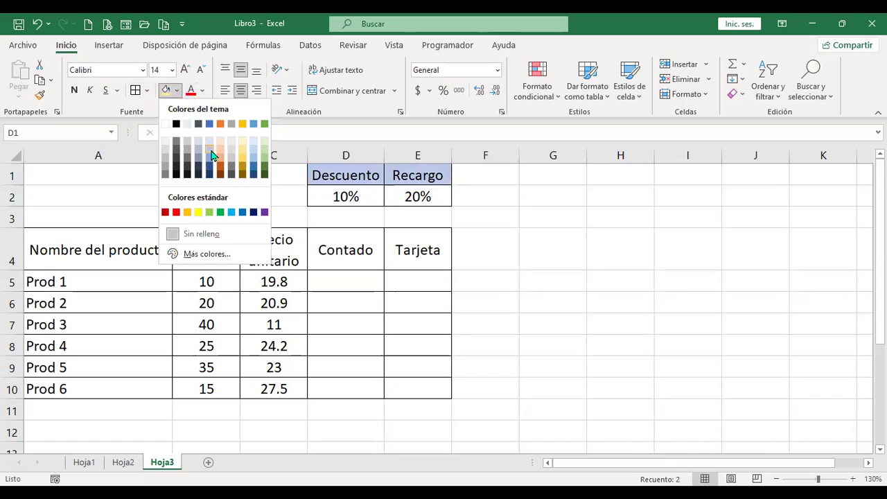
click(354, 280)
click(355, 273)
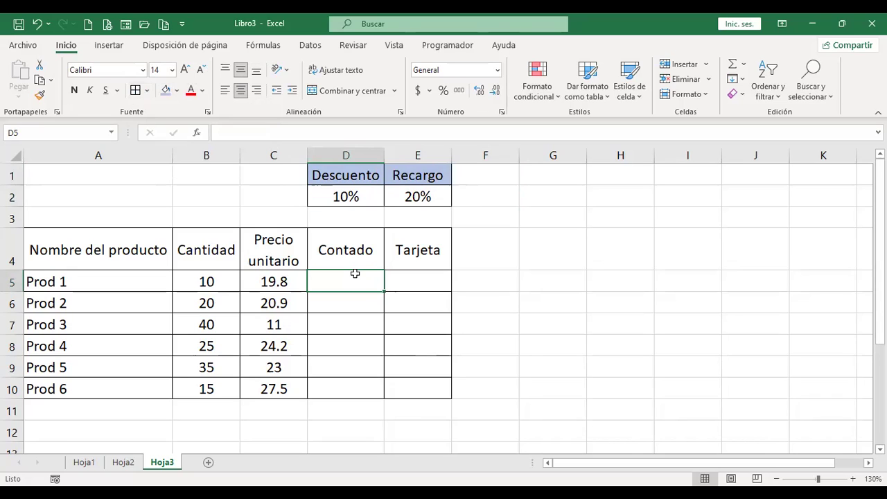
Step: Enter =+B5*C5 in D5 to get the Prod 1 total of 198
key(Right)
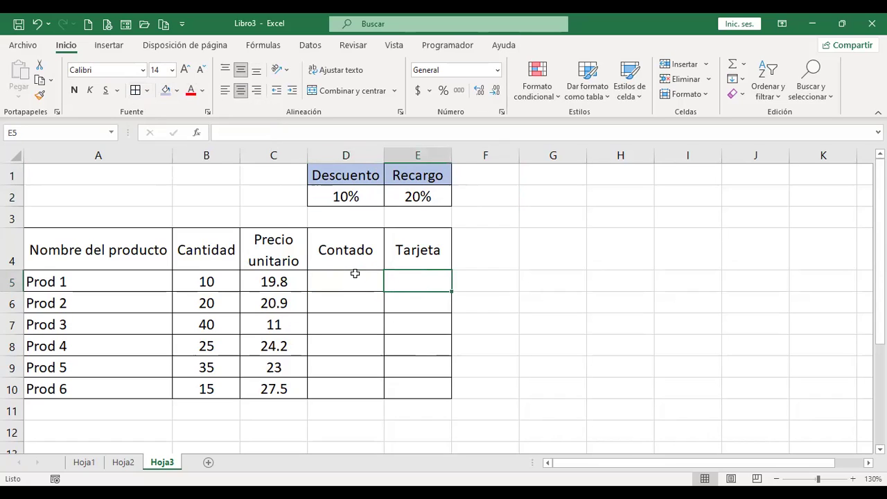
click(355, 274)
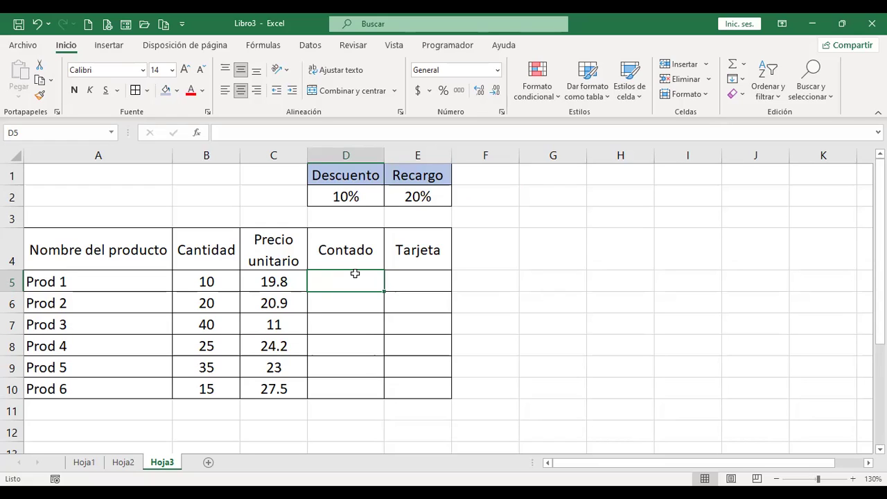
text(+)
key(Left)
key(Left)
text(*)
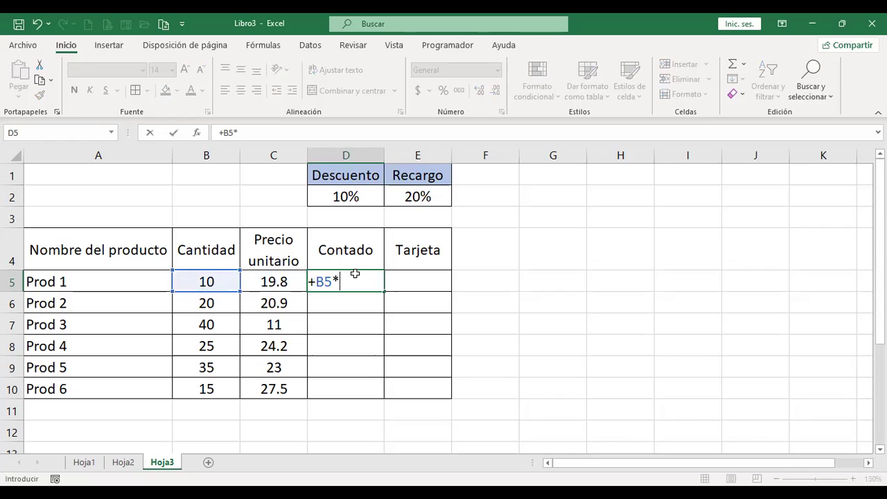
key(Left)
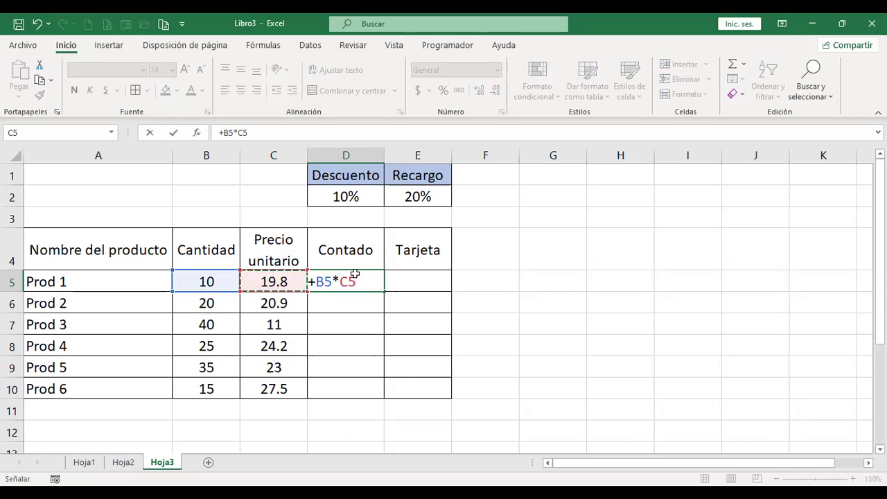
key(Return)
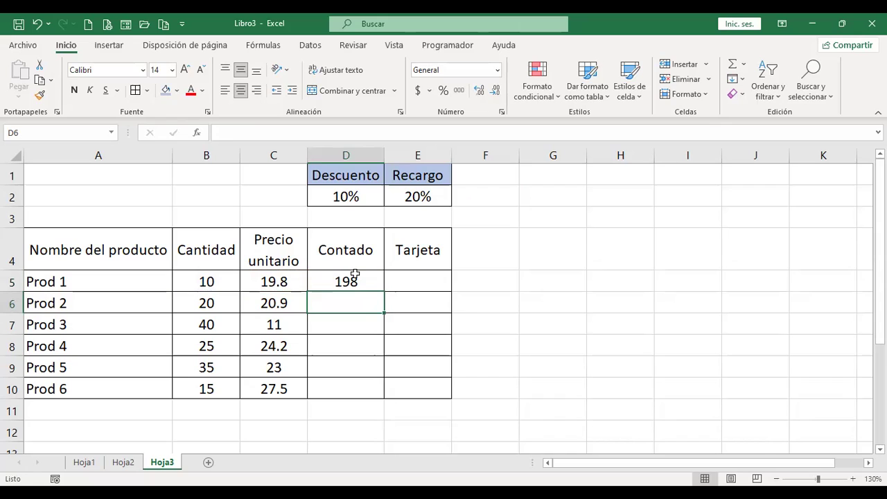
Step: Extend the D5 formula to =+B5*C5-(B5*C5)*D2 to subtract the discount
click(355, 273)
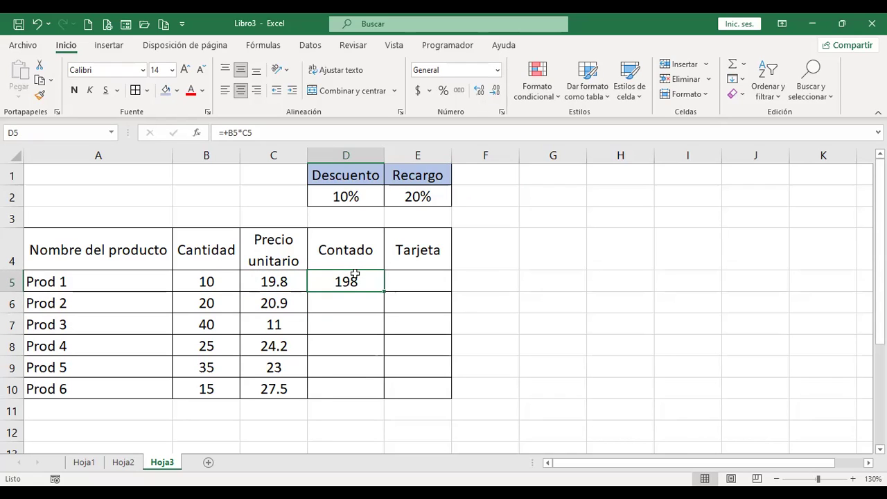
double_click(355, 274)
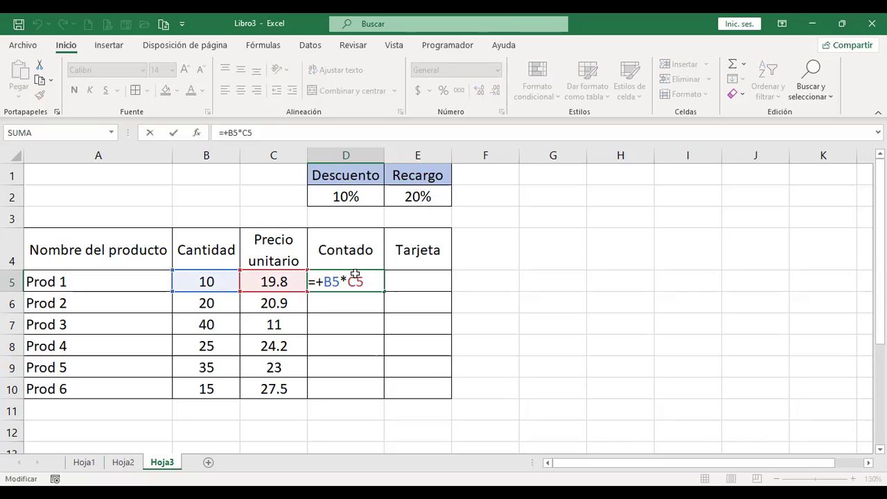
text(-)
text(()
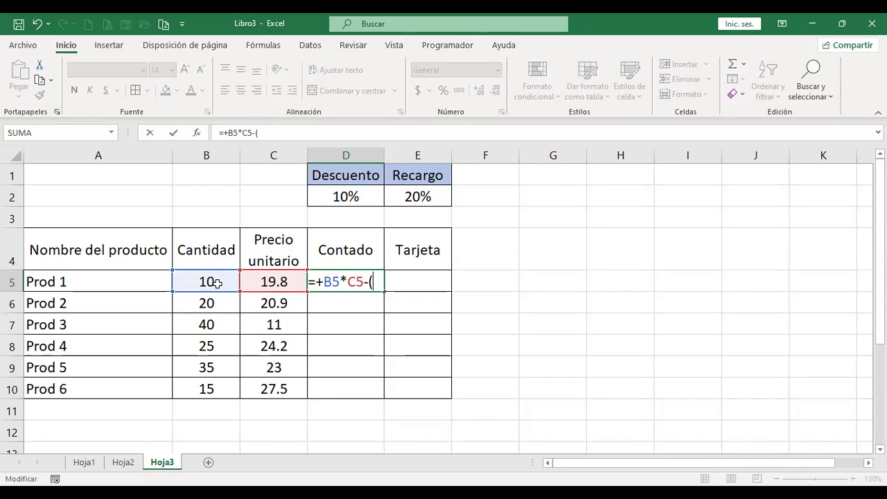
click(217, 283)
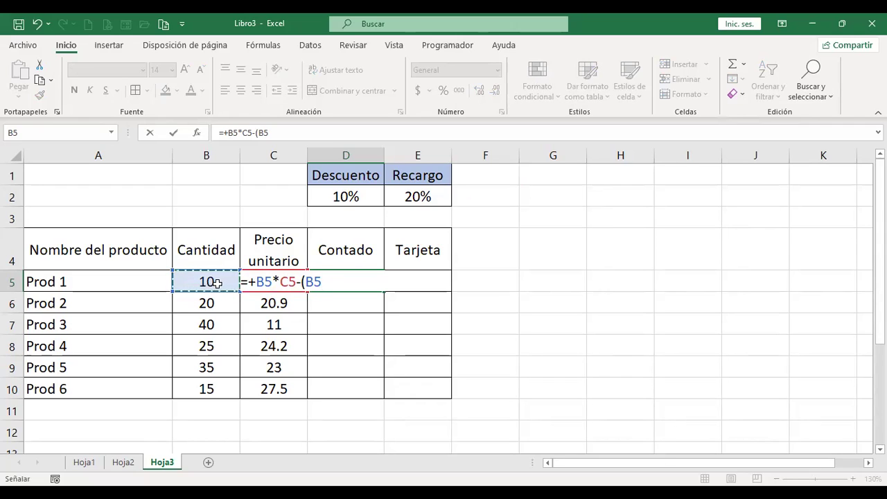
text(*)
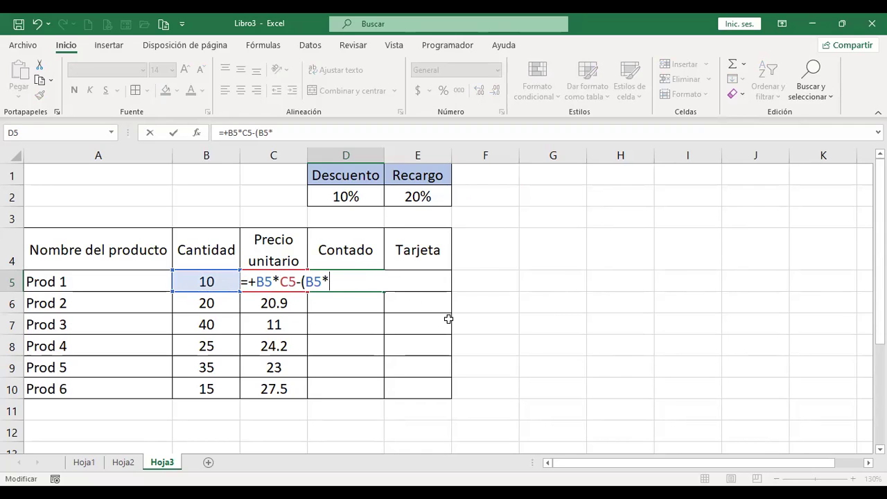
key(Left)
key(Left)
key(Right)
text(c5)
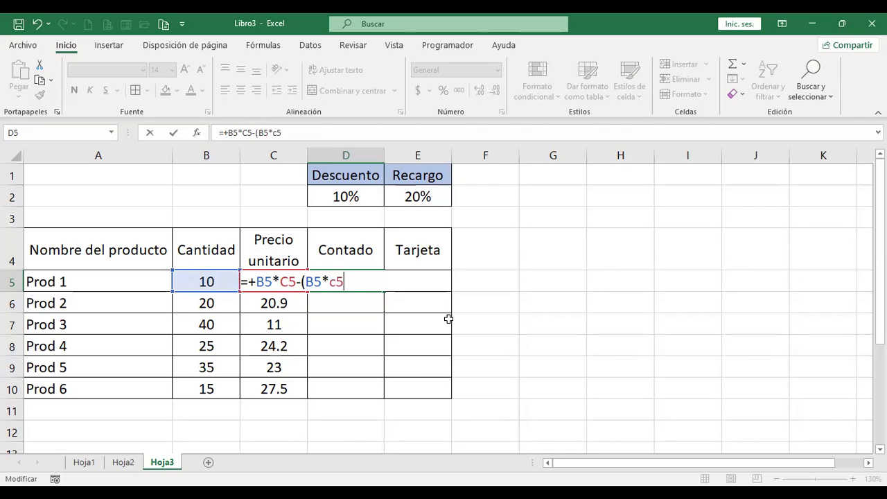
text()*)
click(354, 197)
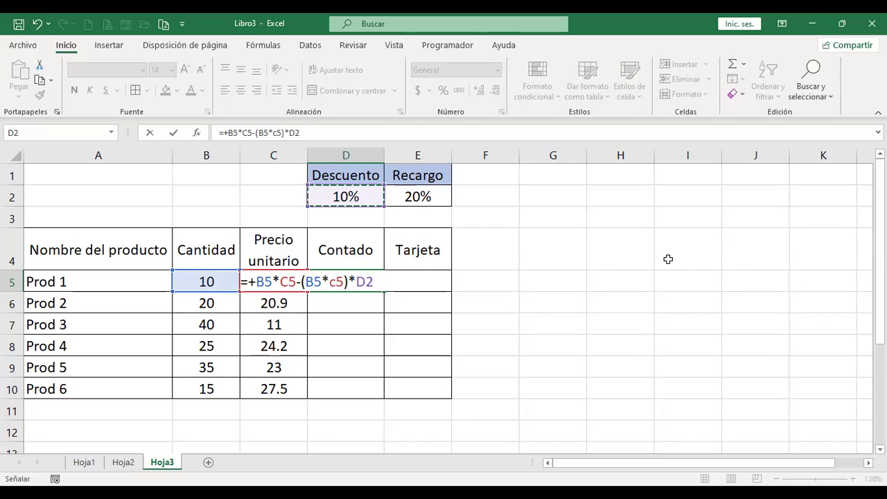
Step: Lock the discount reference as $D$2 and commit the D5 formula
key(F4)
key(Return)
key(Up)
Step: Rewrite D5 so it starts with (B5*C5) instead of the leading plus
key(F2)
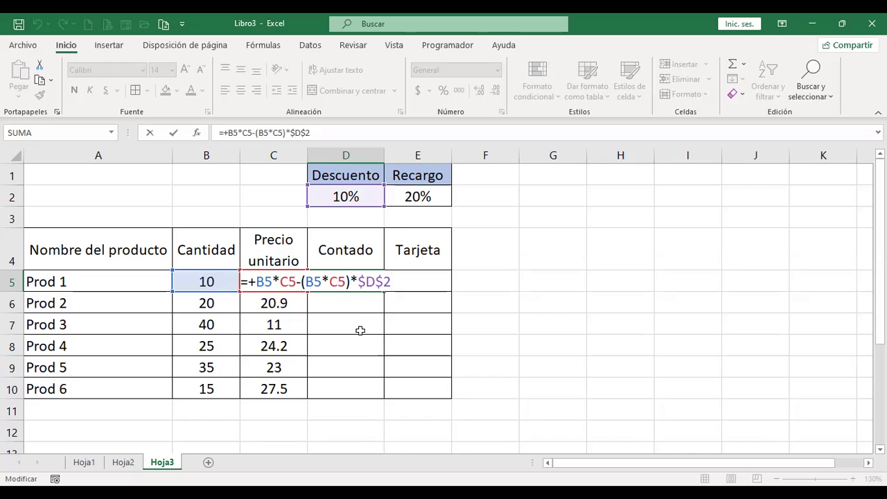
drag(312, 282, 339, 282)
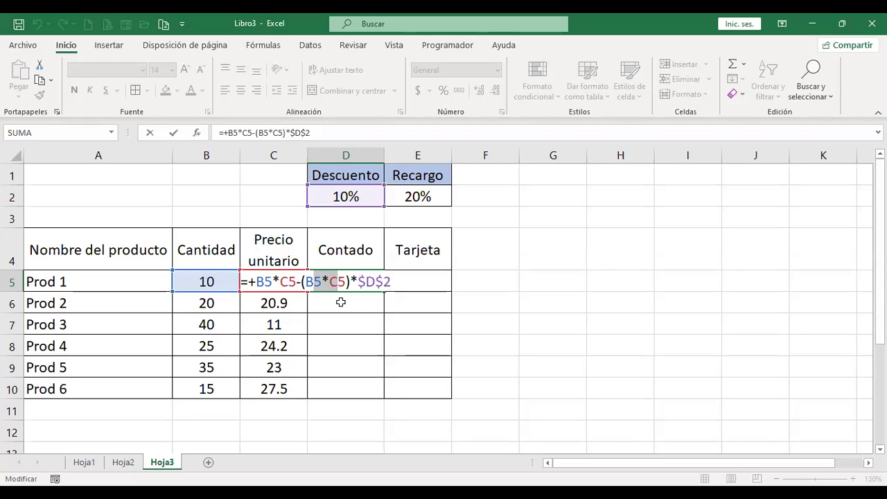
click(328, 280)
key(Right)
key(Right)
key(Right)
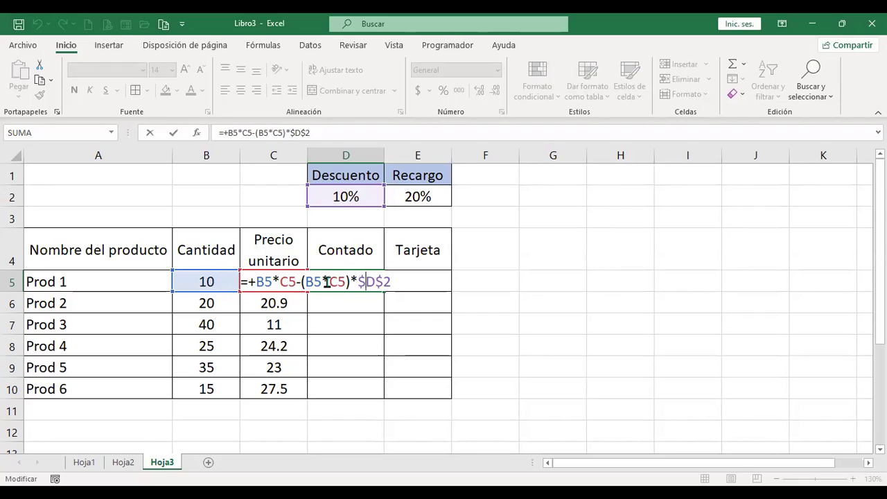
drag(280, 282, 264, 281)
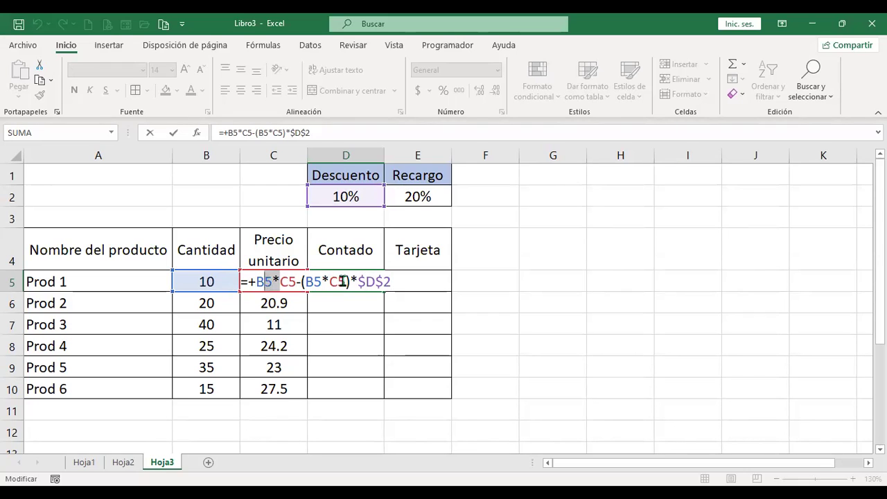
click(296, 281)
click(255, 281)
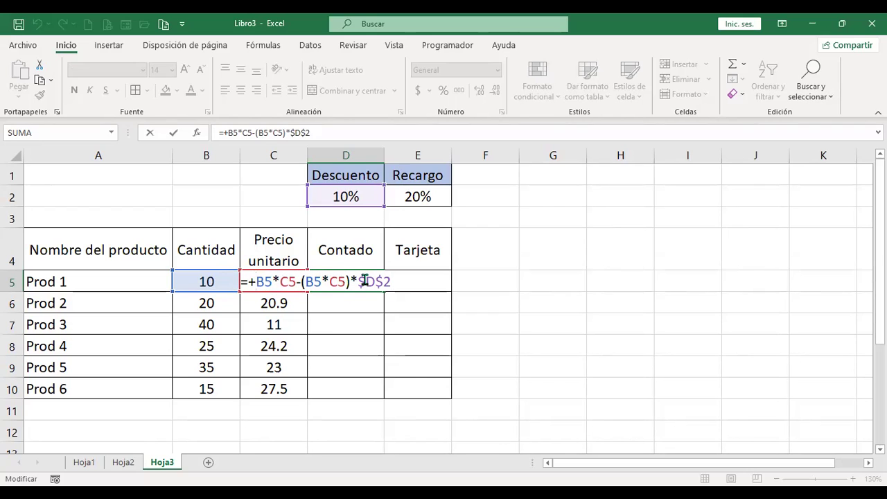
key(BackSpace)
text(()
key(Right)
key(Right)
key(Right)
key(Right)
key(Right)
text())
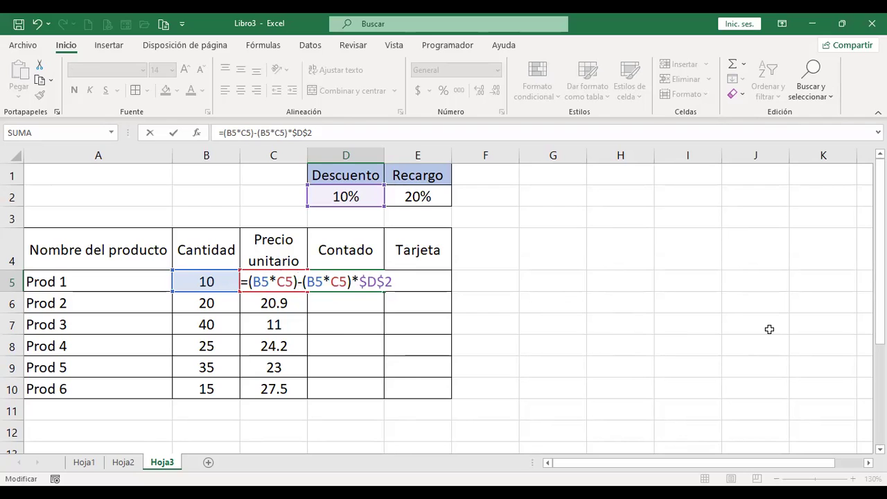
Step: Commit the D5 Contado formula so it shows 178.2
key(Return)
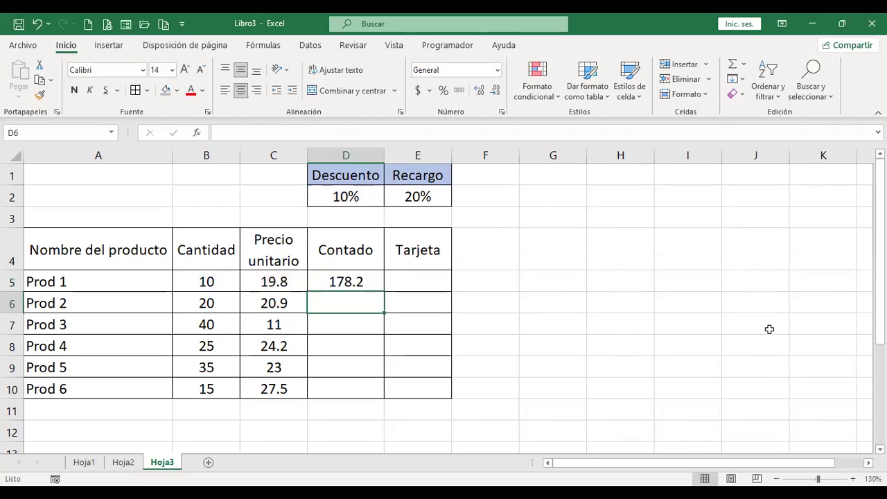
key(Up)
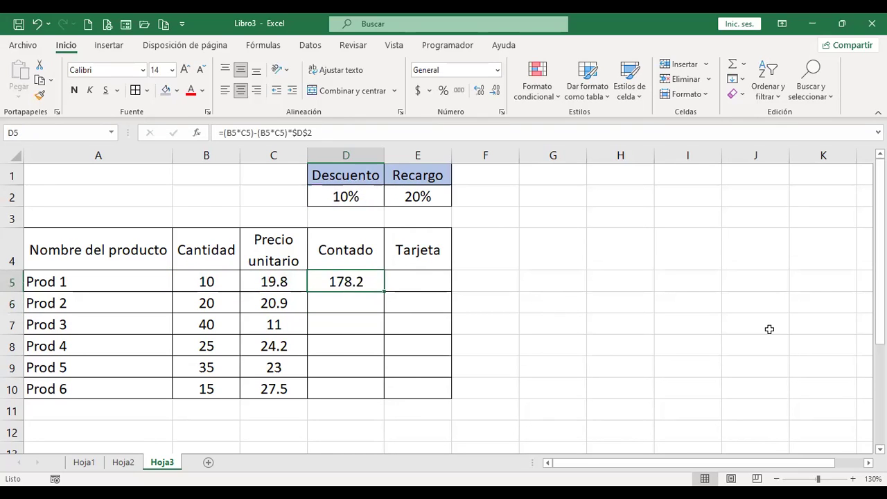
key(F2)
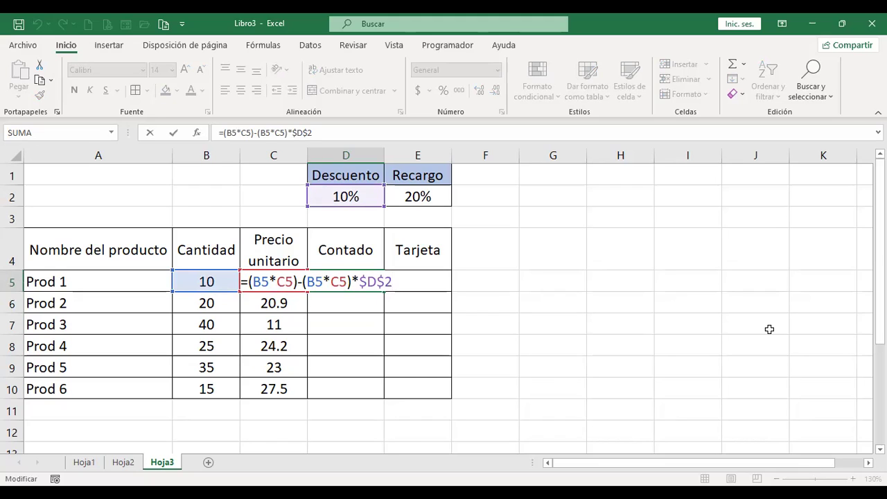
key(Return)
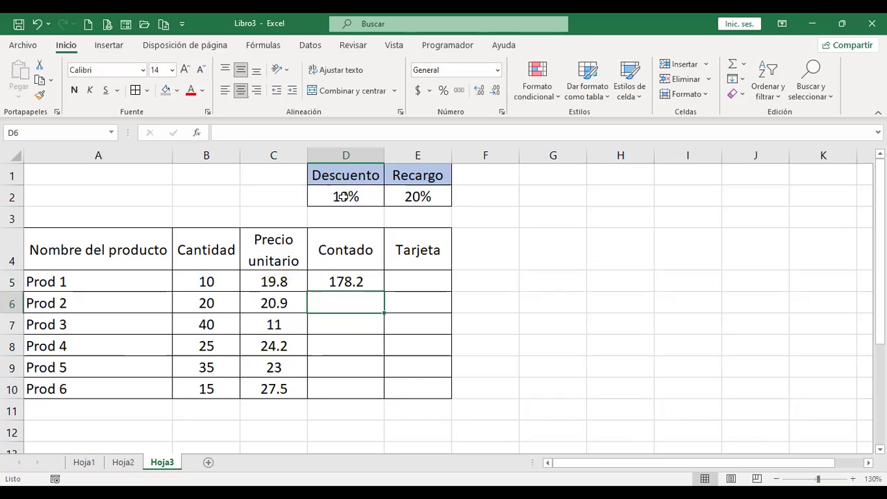
Step: Copy the D5 formula down to D6, then delete both Contado results
click(346, 197)
click(352, 282)
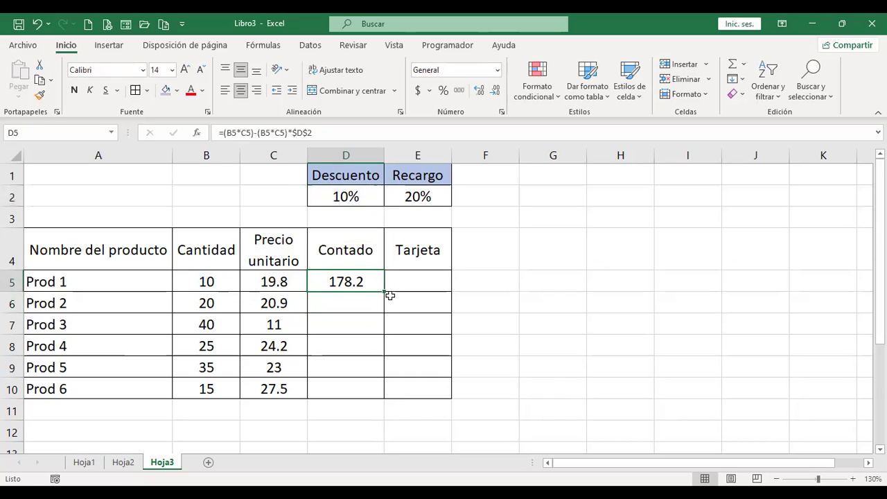
drag(384, 294, 383, 310)
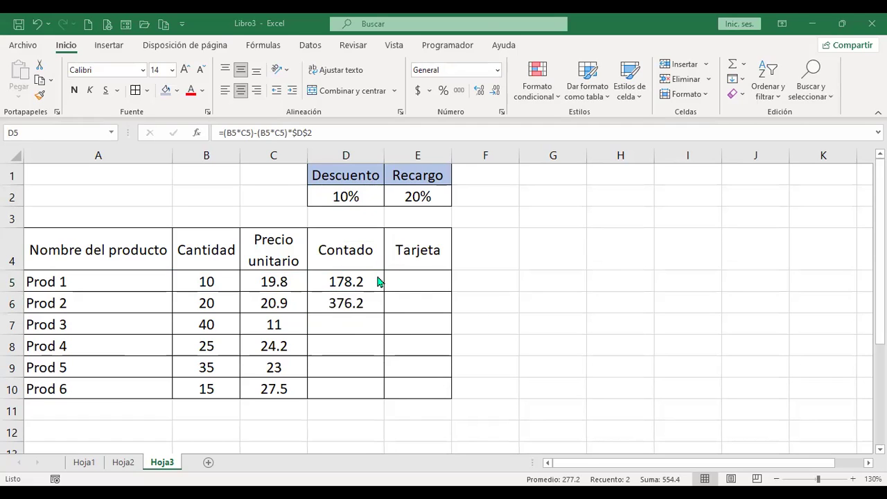
key(Delete)
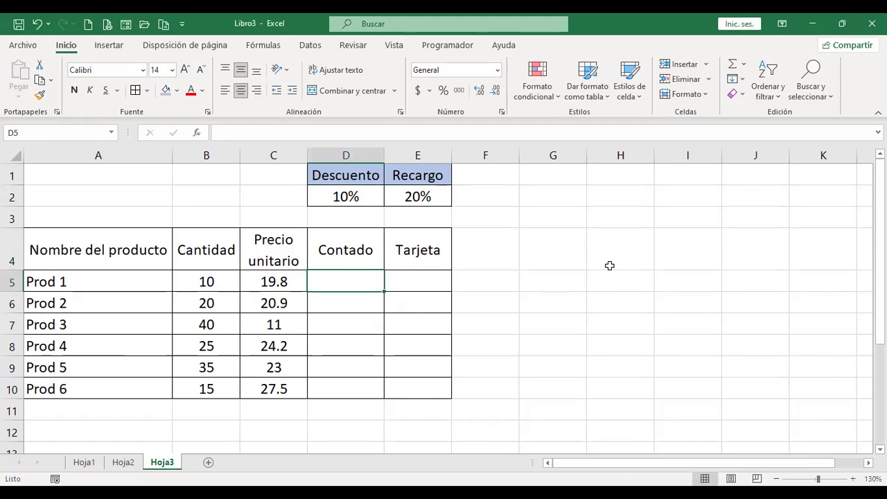
Step: Enter the quantity-times-price formula +B5*C5 in D5 and reopen it
text(+)
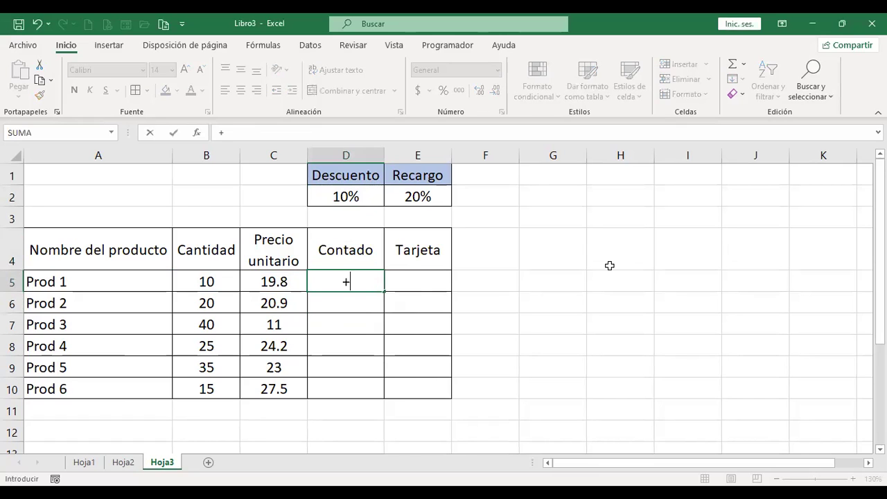
click(223, 281)
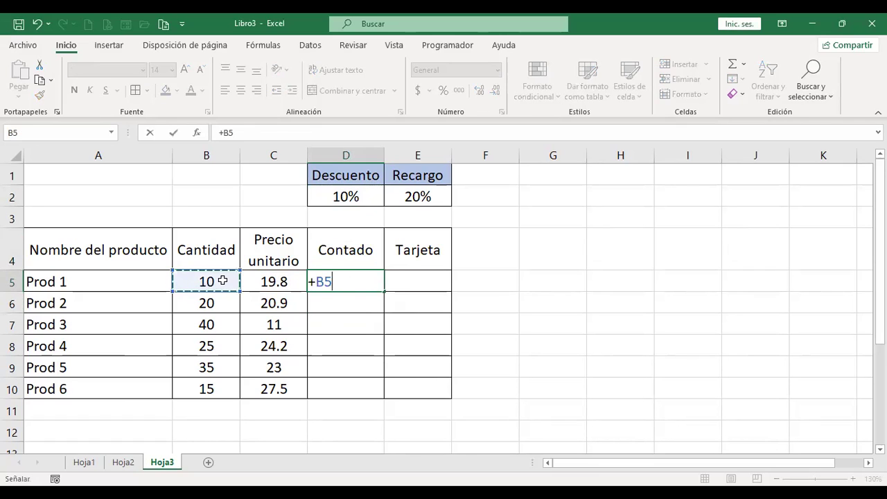
text(*)
click(276, 280)
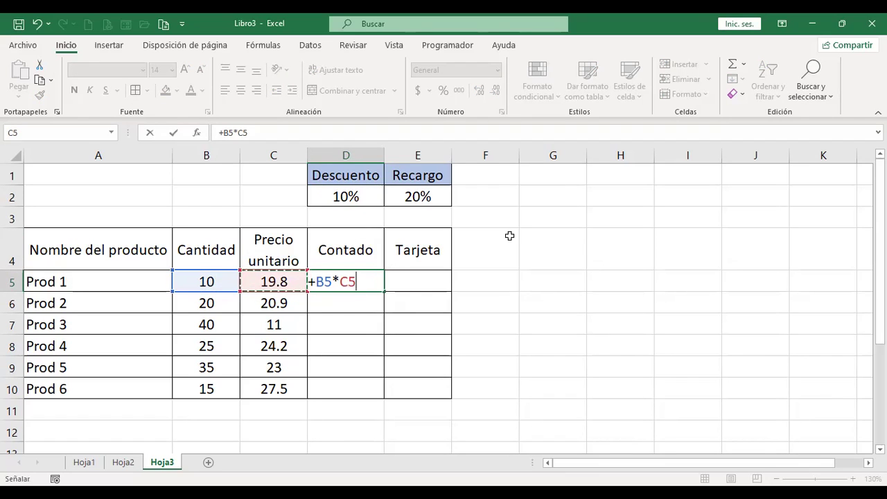
key(Return)
key(Up)
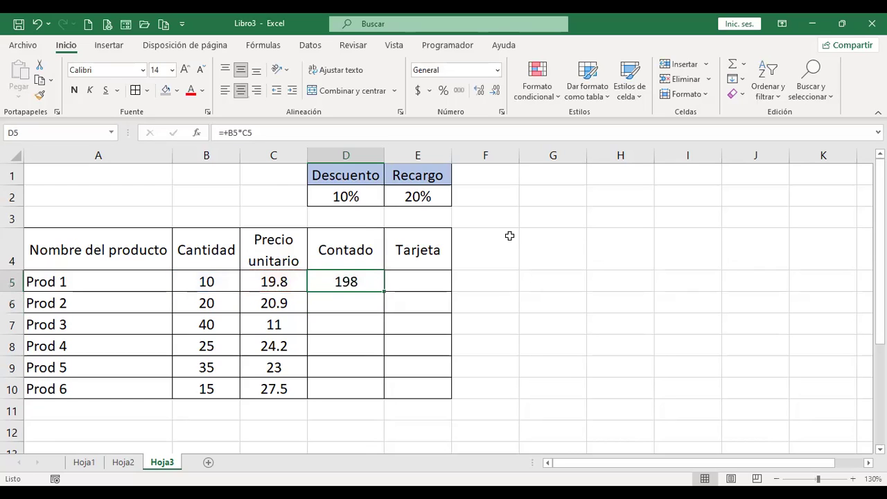
key(F2)
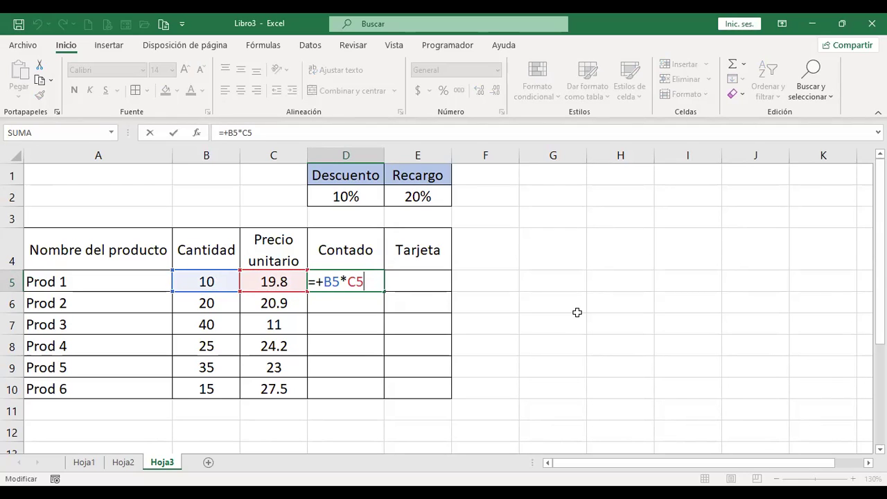
Step: Rewrite D5's formula as =(B5*C5)-(B5*C5)*, removing the typed 10%
key(Return)
key(Up)
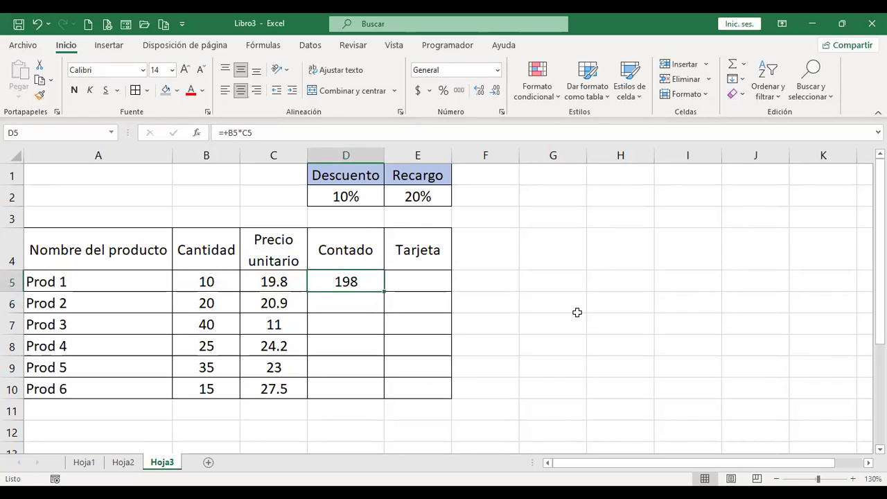
key(F2)
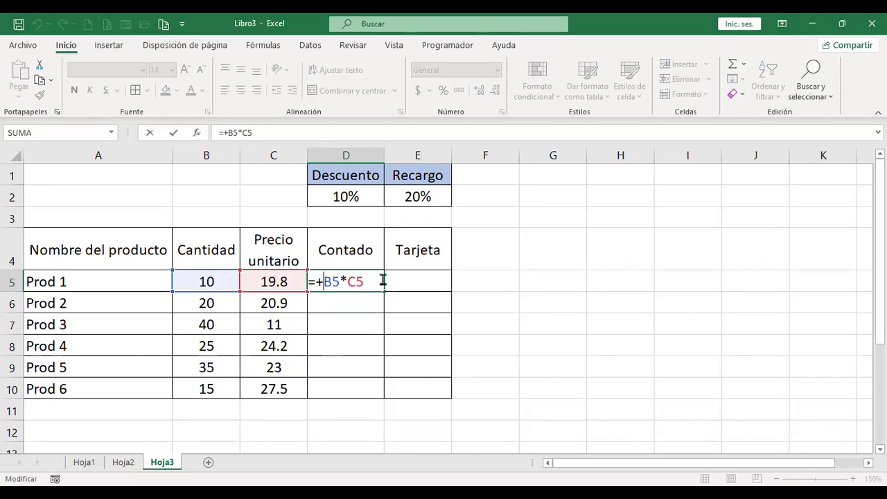
key(BackSpace)
text(()
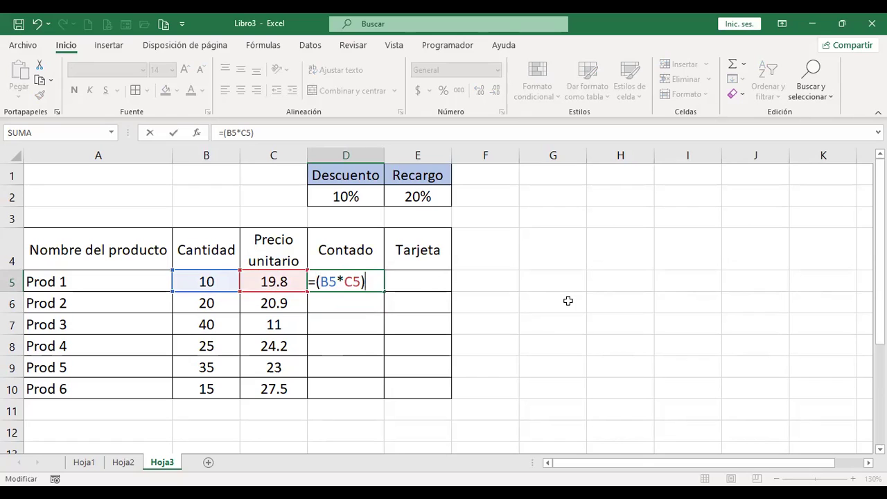
text(-)
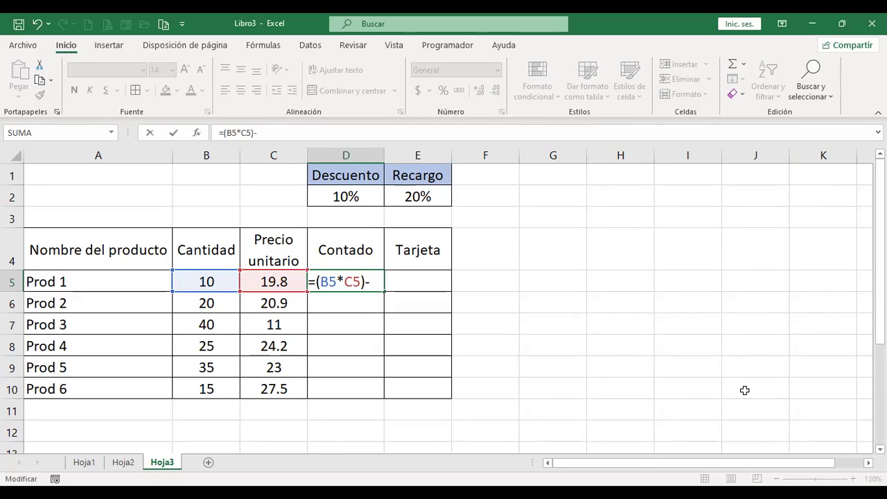
text(()
click(210, 283)
text(*)
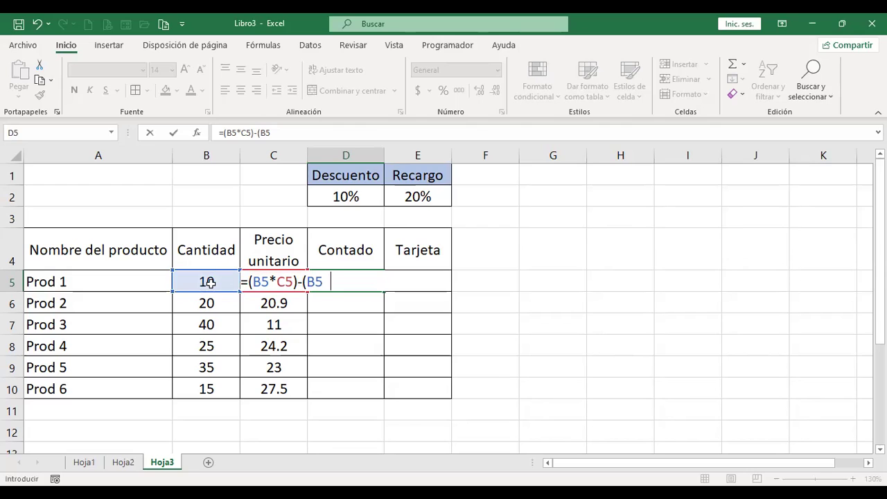
key(Up)
key(Down)
key(Down)
key(Left)
key(Up)
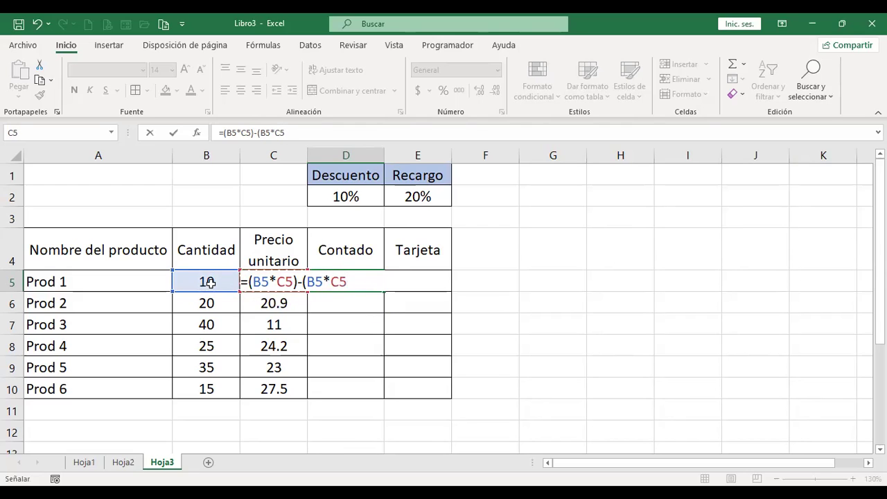
text())
text(*10)
text(%)
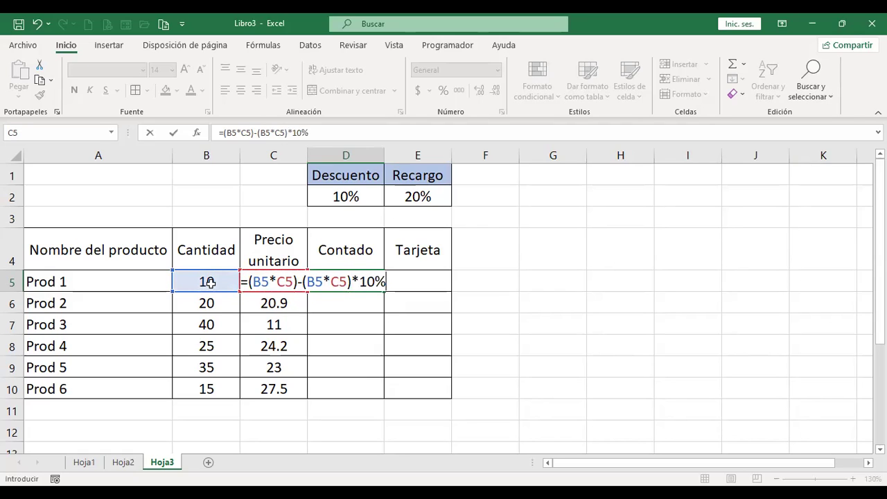
key(BackSpace)
key(BackSpace)
key(BackSpace)
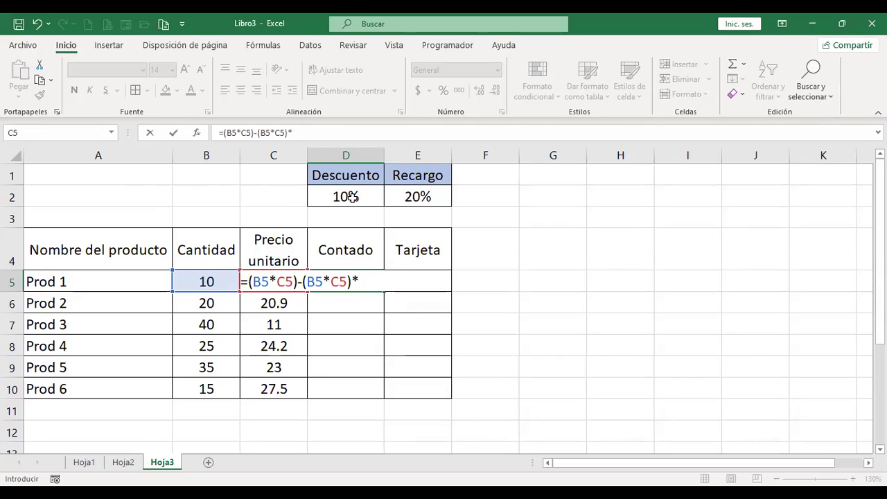
Step: Complete D5's formula with the absolute discount reference $D$2, giving 178.2
click(353, 197)
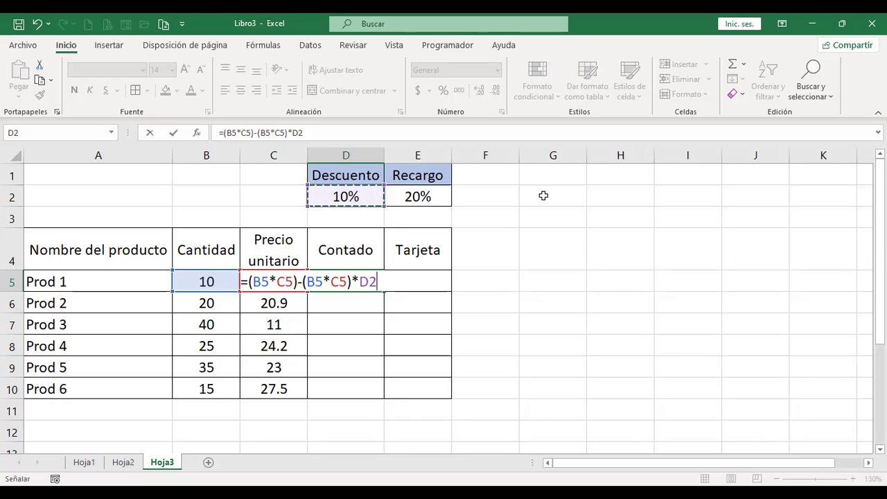
key(F4)
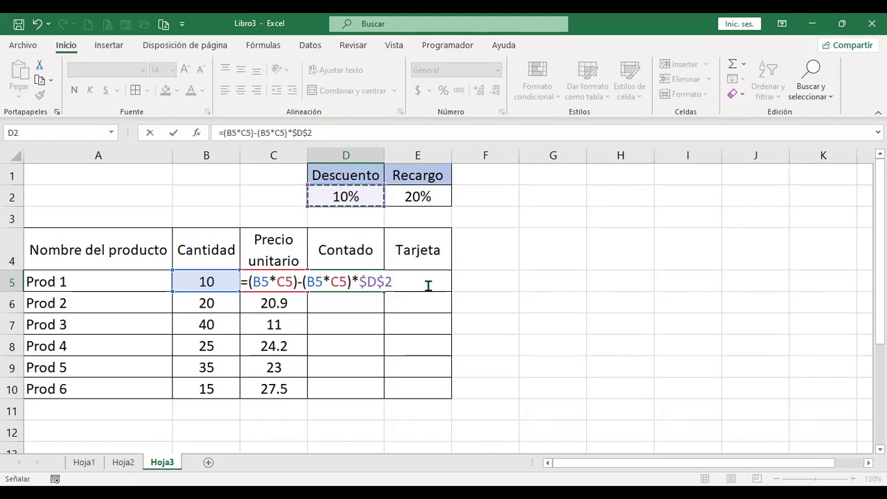
key(Return)
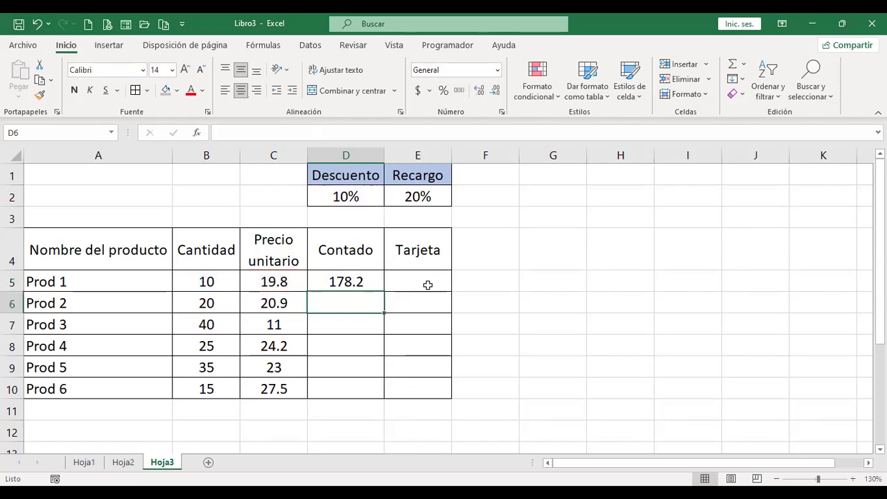
key(Up)
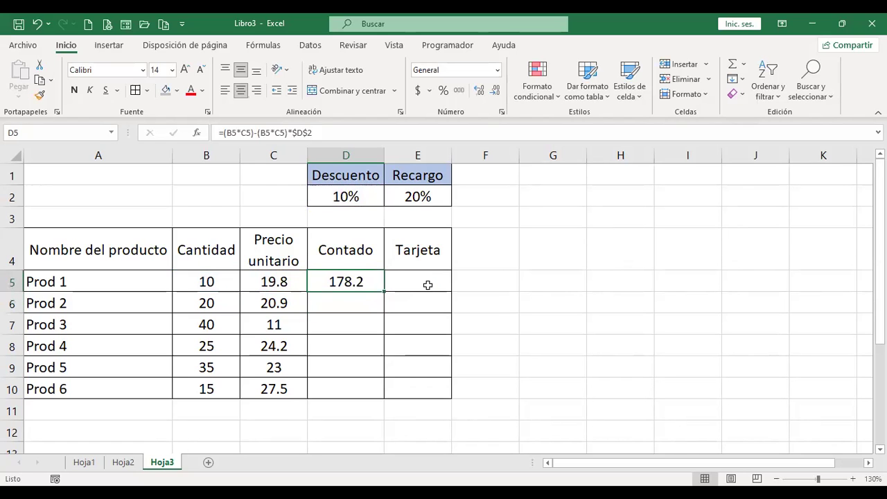
key(F2)
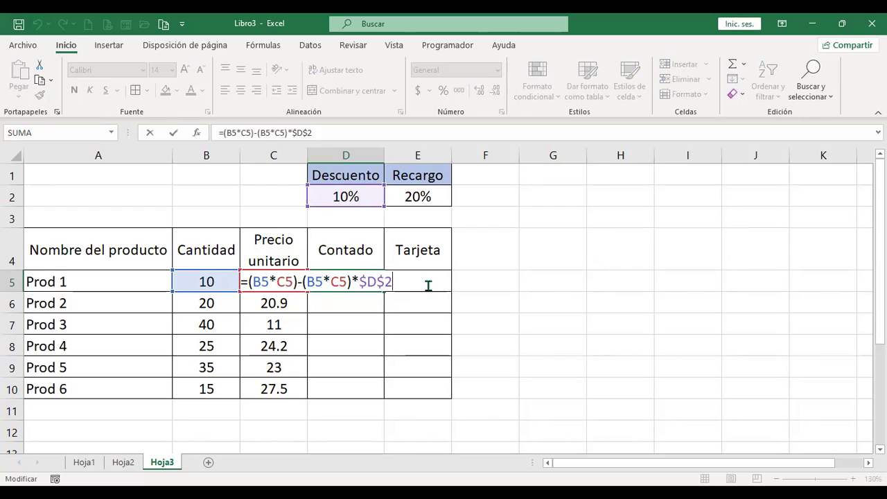
Step: Commit =(B5*C5)-(B5*C5)*$D$2 in D5 so it displays 178.2
drag(252, 282, 291, 283)
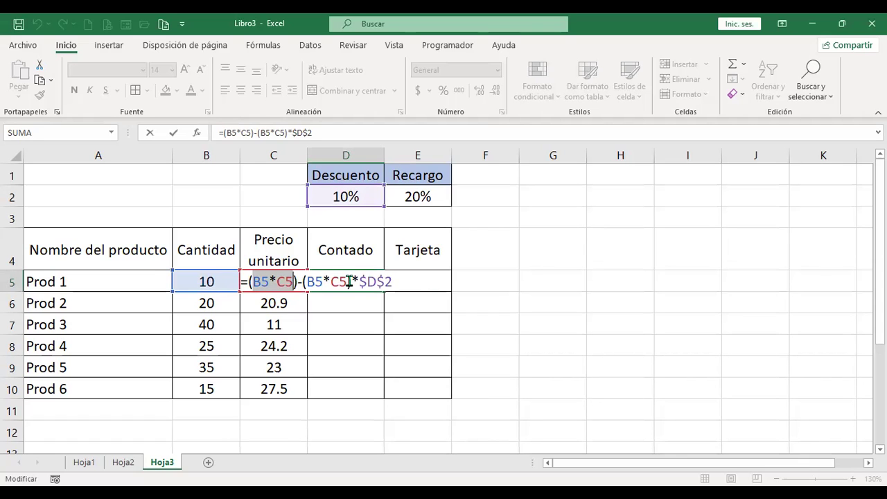
click(375, 279)
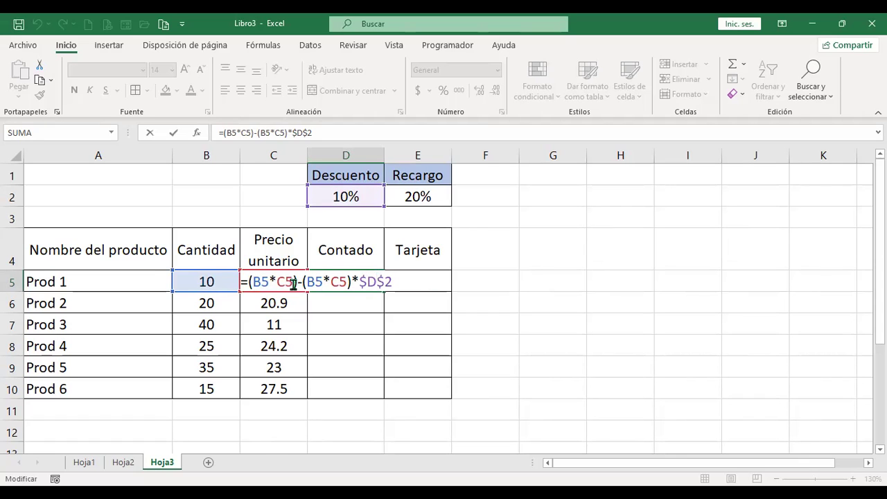
key(Return)
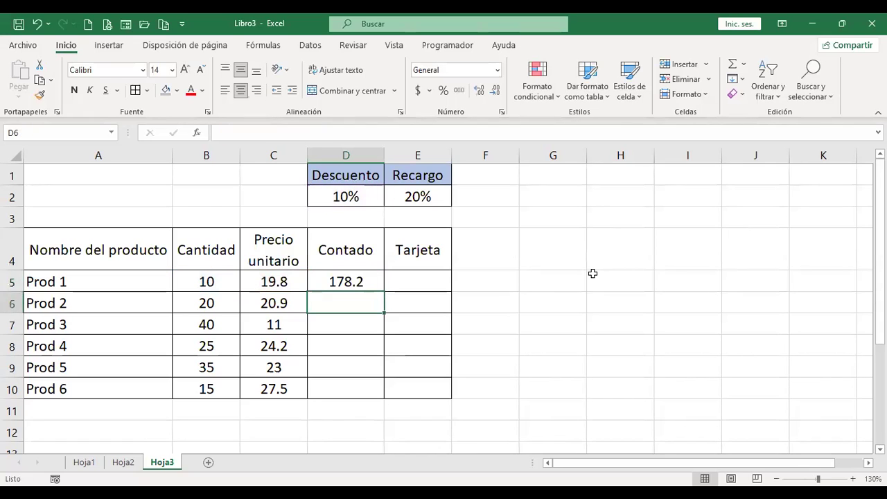
key(Up)
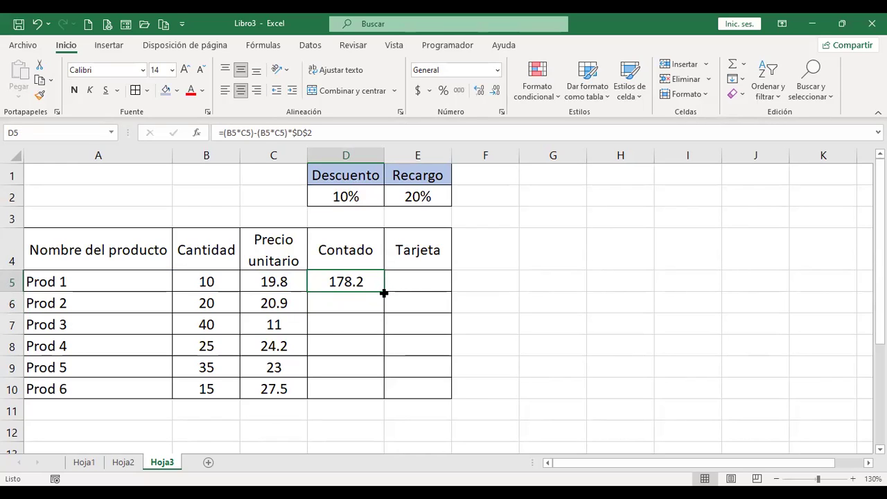
Step: Fill the Contado formula down through D10 and verify D8's references
double_click(384, 293)
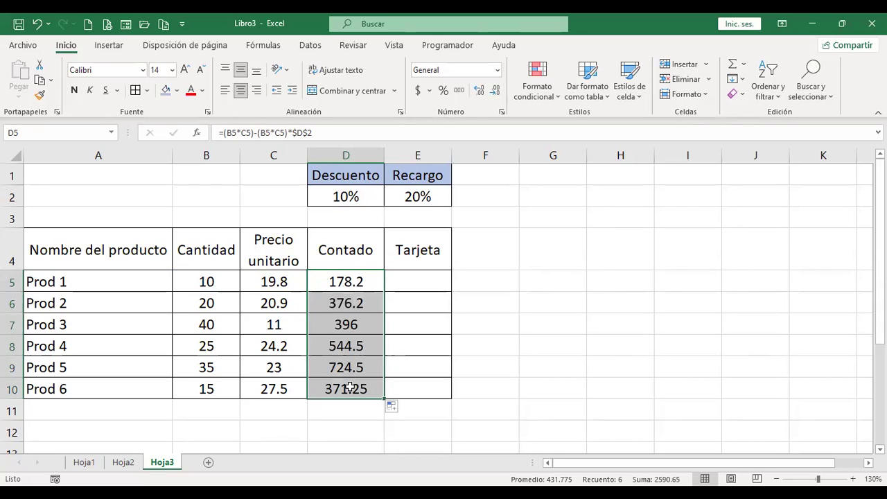
click(350, 343)
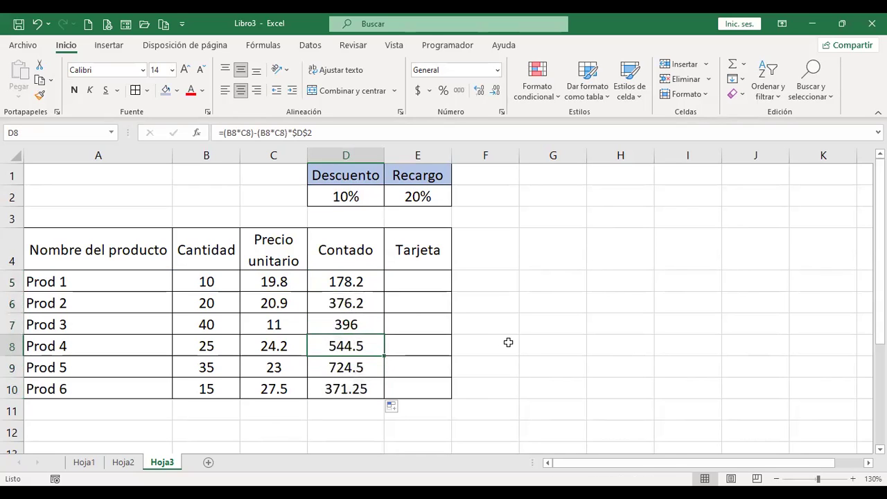
key(F2)
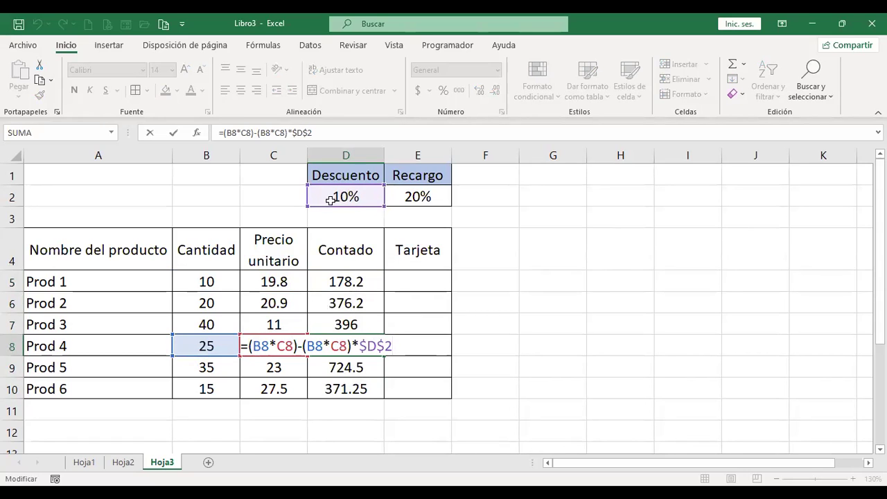
key(Return)
key(Up)
key(Right)
key(Up)
key(Up)
key(Up)
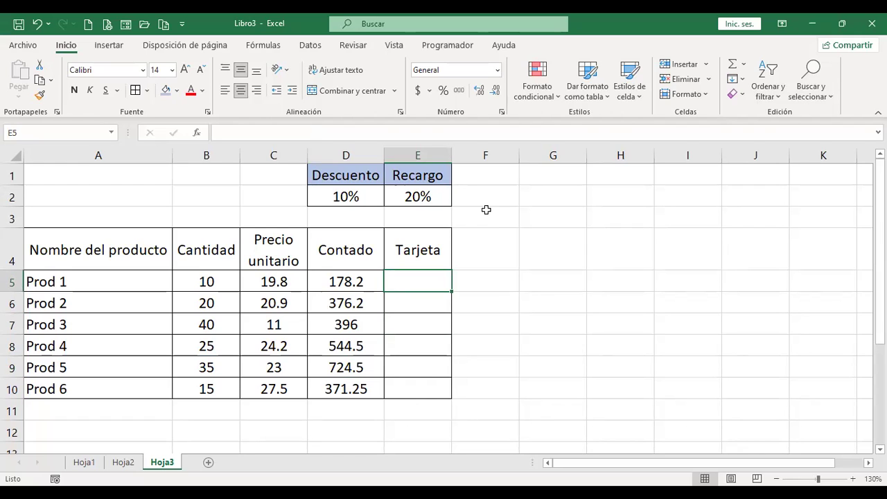
text(=(B5*C5)-(B5*C5)*$D$2)
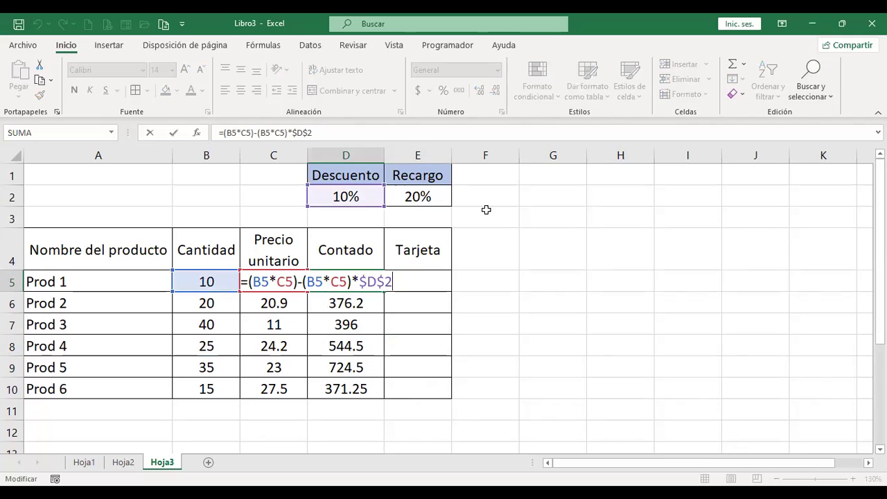
click(299, 282)
click(378, 281)
key(ctrl+Return)
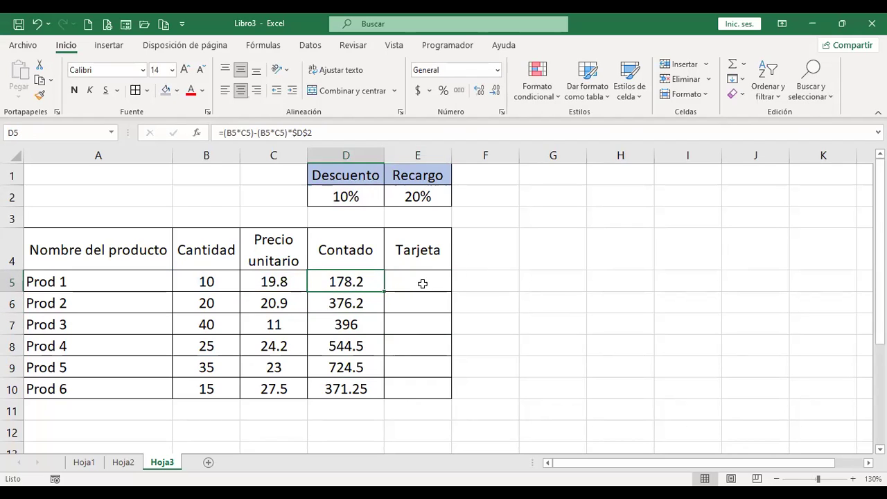
drag(385, 292, 439, 293)
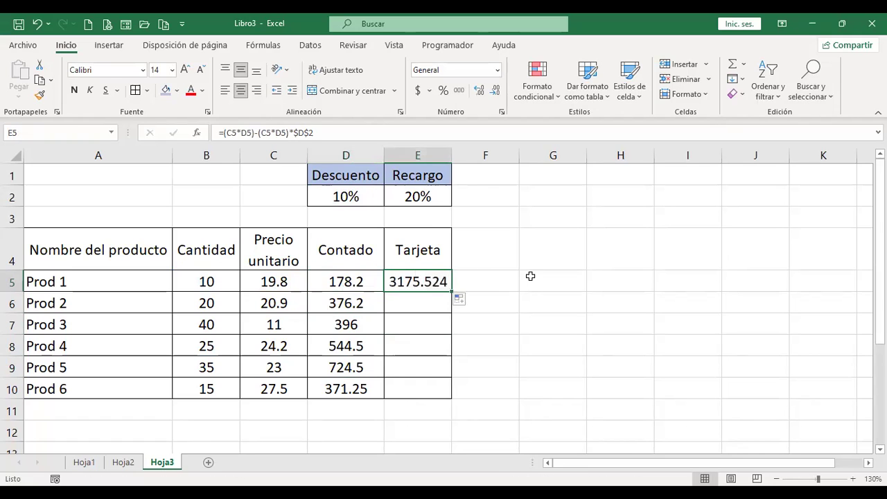
key(F2)
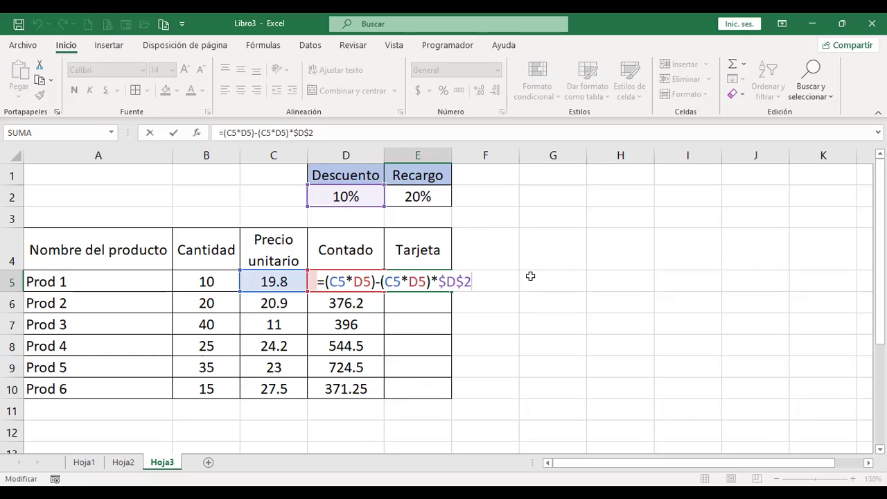
key(Return)
key(Up)
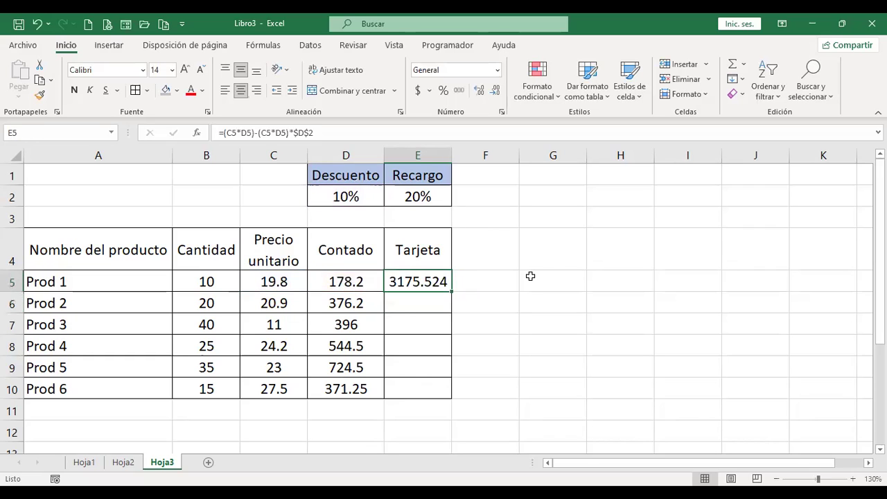
key(Delete)
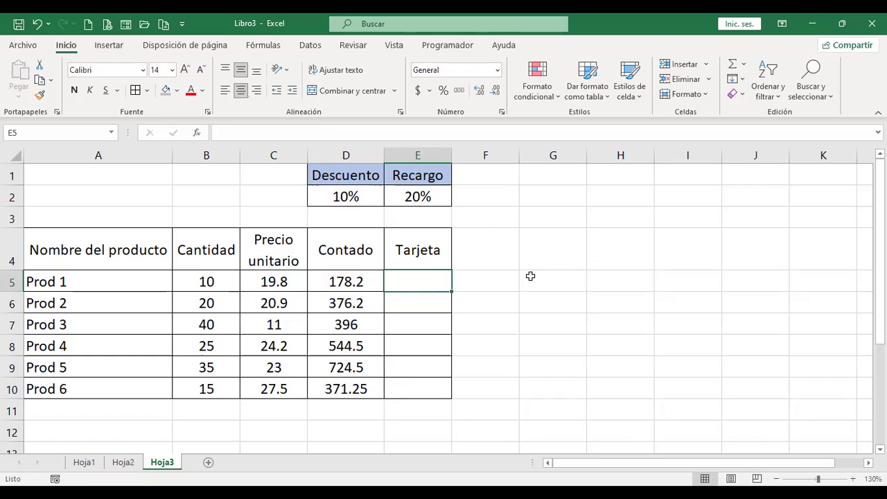
Step: Start a +B5*C5 formula in E5, then cancel it
text(+)
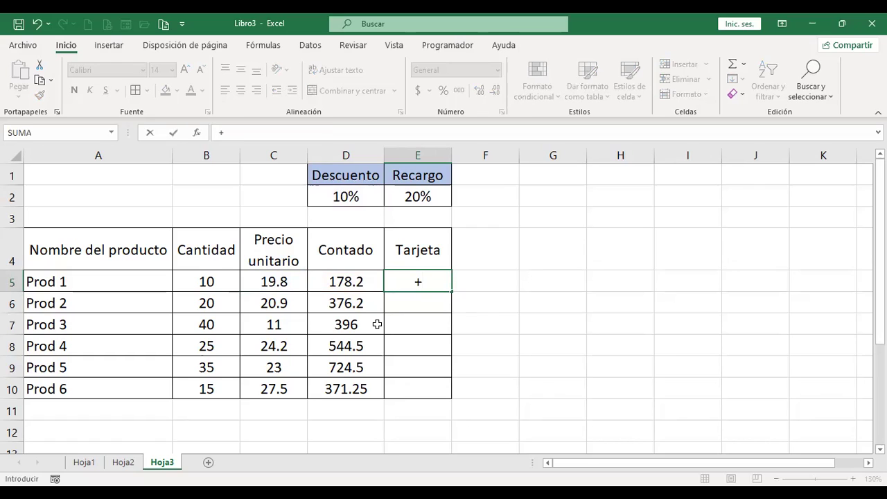
click(216, 276)
text(*)
click(281, 280)
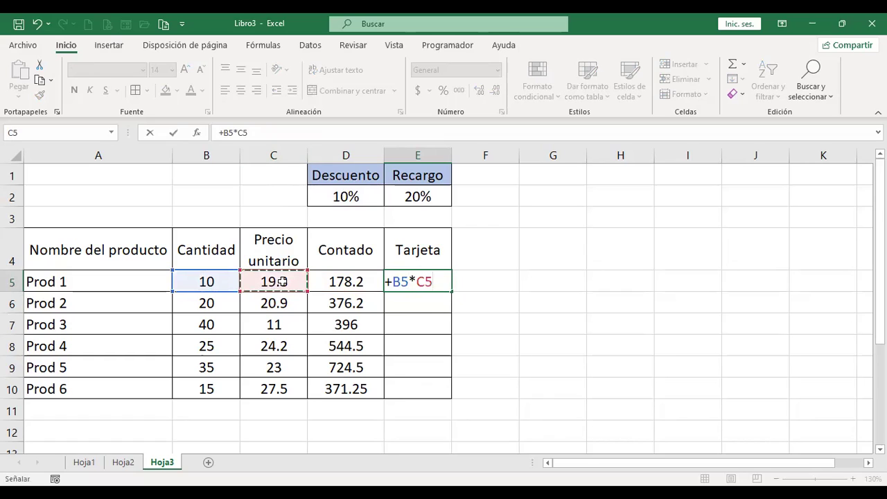
key(Escape)
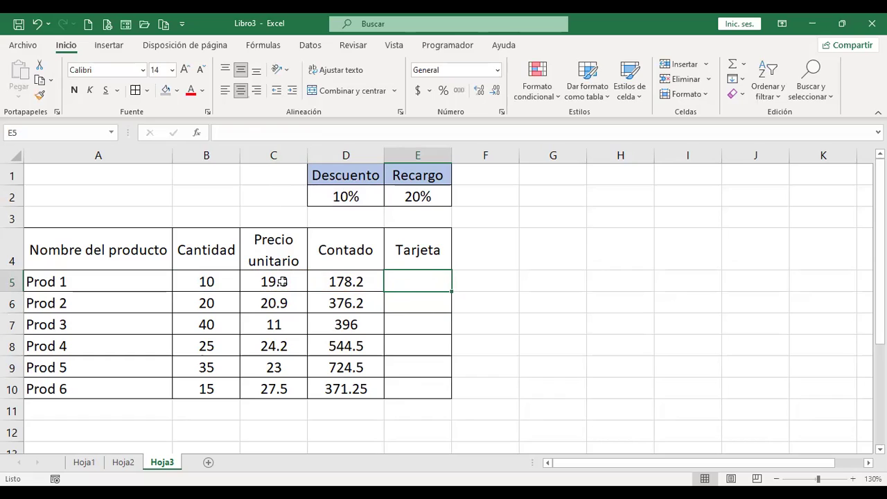
key(Left)
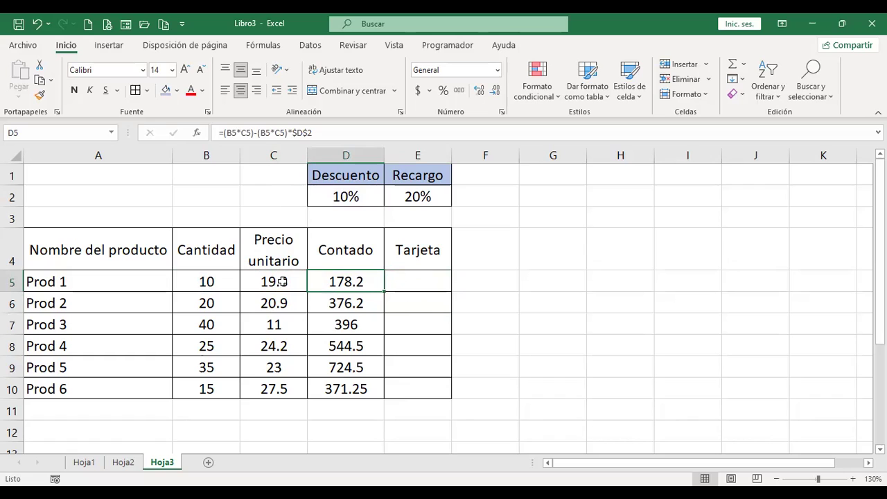
Step: Copy D5's Contado formula text and paste it into E5 for editing
drag(345, 131, 191, 130)
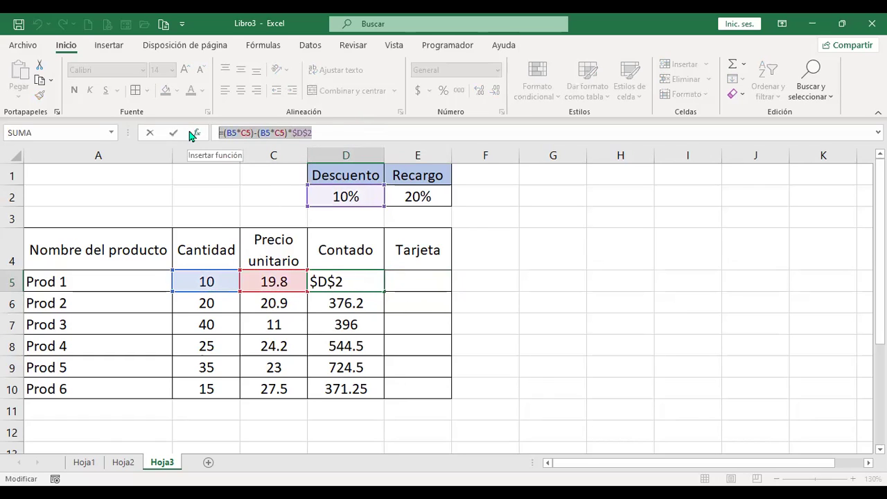
key(Return)
key(Up)
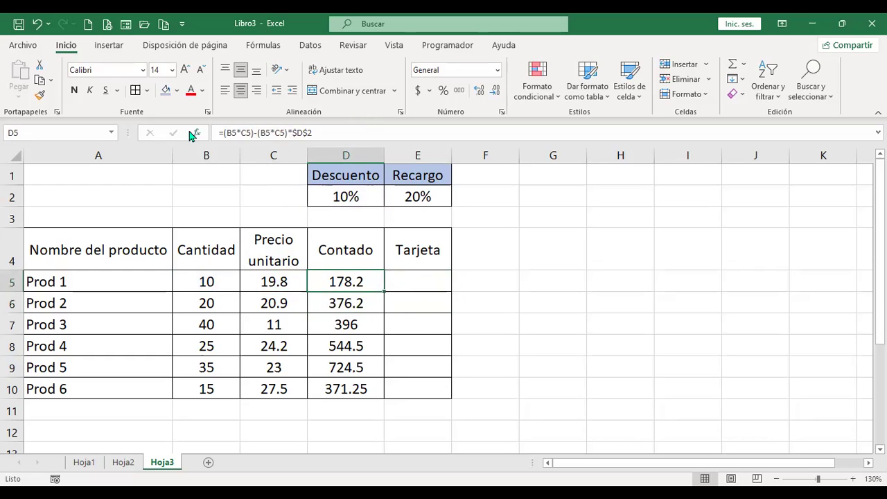
key(F2)
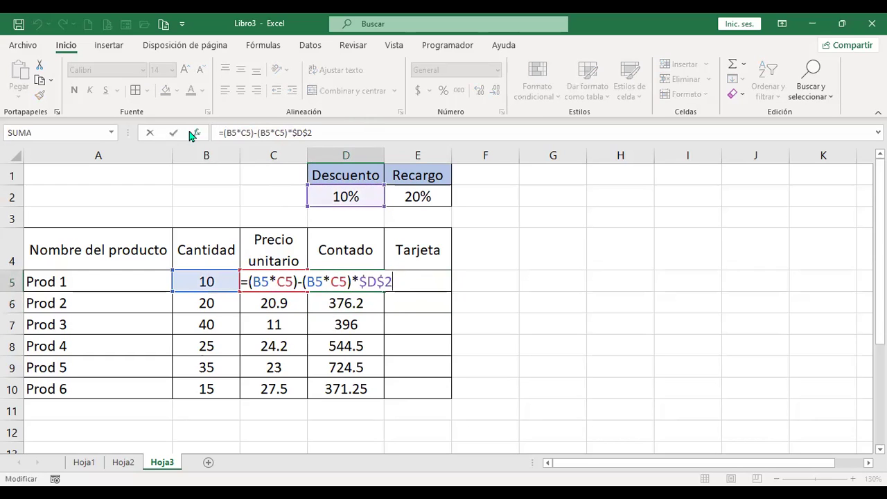
key(shift+Left)
key(shift+Left)
key(shift+Left)
key(shift+Left)
key(shift+Left)
key(shift+Left)
key(shift+Left)
key(shift+Left)
key(ctrl+c)
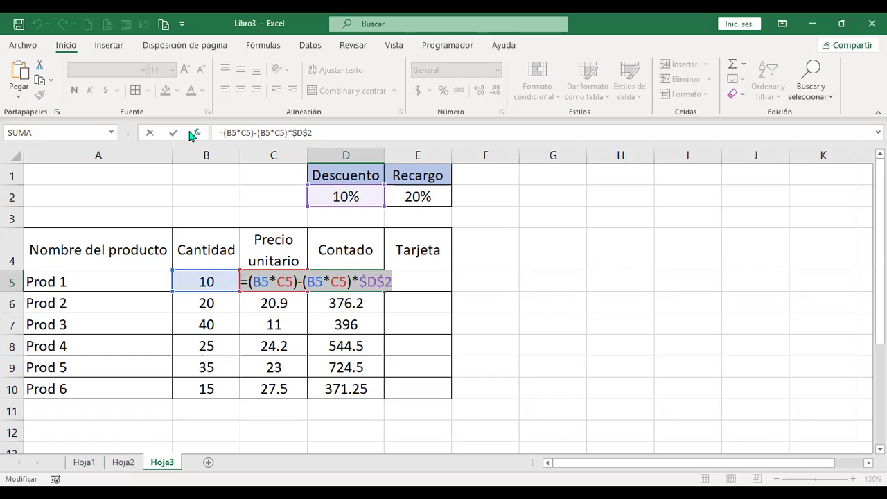
key(ctrl+Return)
key(Right)
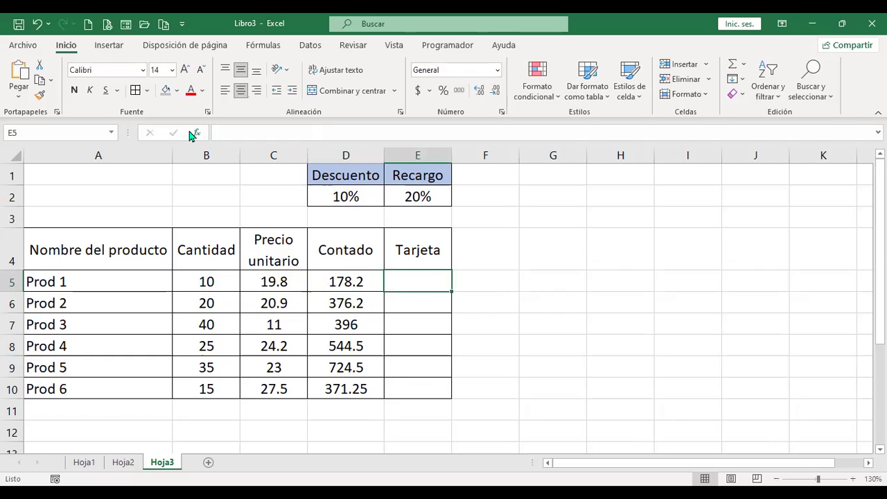
key(ctrl+v)
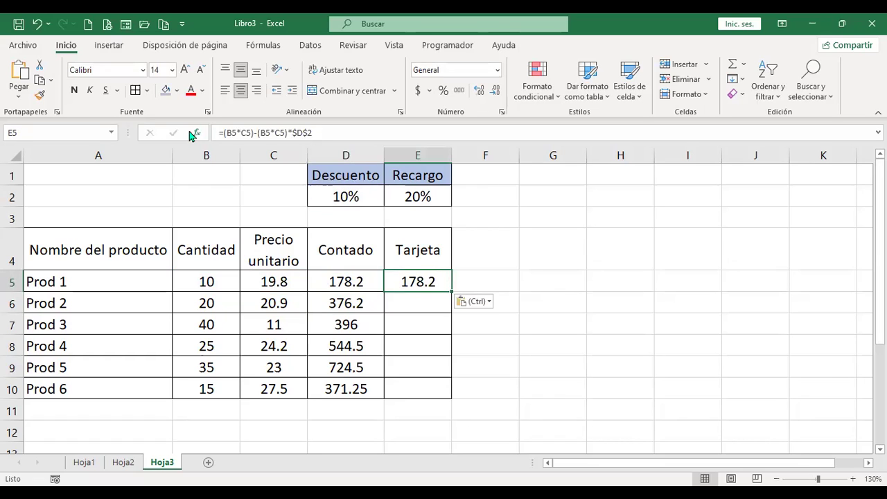
key(F2)
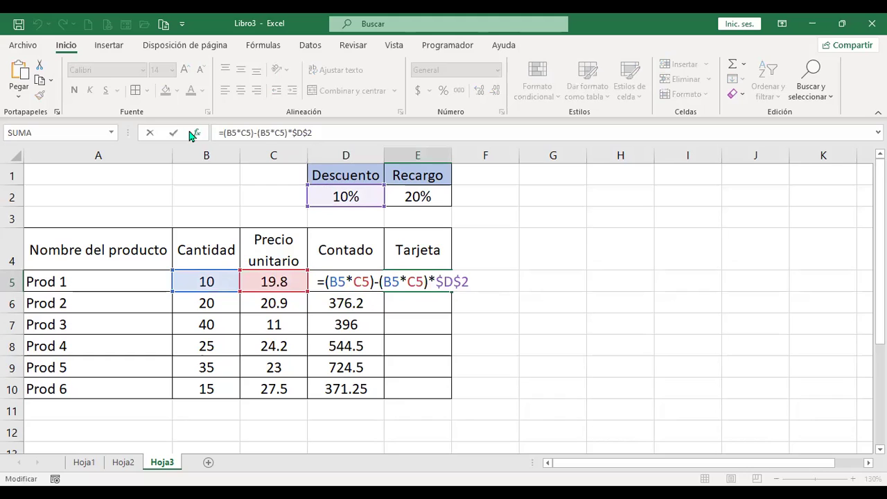
Step: Change E5's formula to =(B5*C5)+(B5*C5)*$E$2, applying the 20% Recargo
key(Left)
key(Left)
key(Left)
key(Left)
key(Left)
key(Left)
key(Left)
key(Left)
key(Left)
key(Left)
key(Right)
key(Right)
key(Right)
key(Right)
key(Right)
key(Right)
key(Right)
key(Right)
key(Right)
key(Right)
key(Right)
key(Delete)
key(Delete)
key(Delete)
key(Delete)
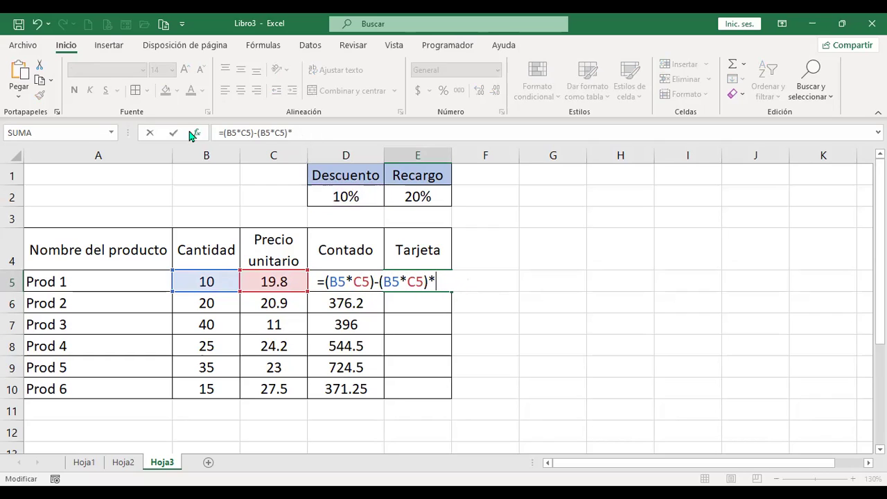
click(431, 197)
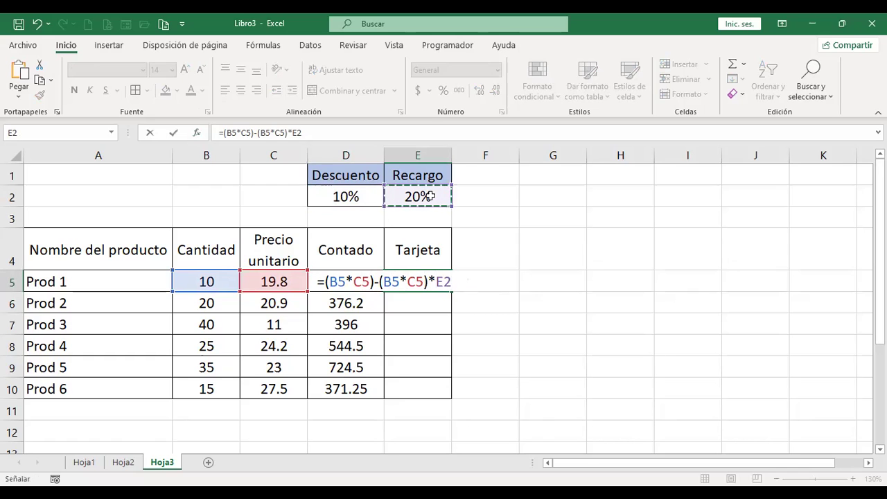
key(F4)
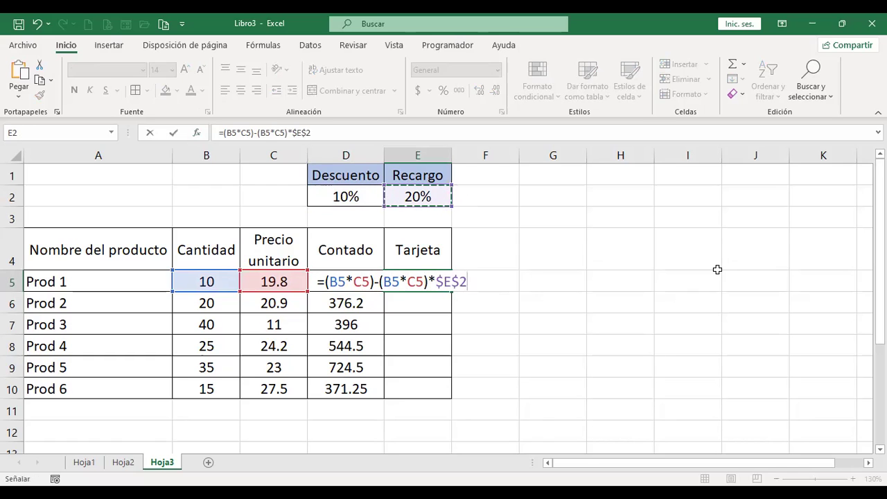
click(477, 282)
key(BackSpace)
text(+)
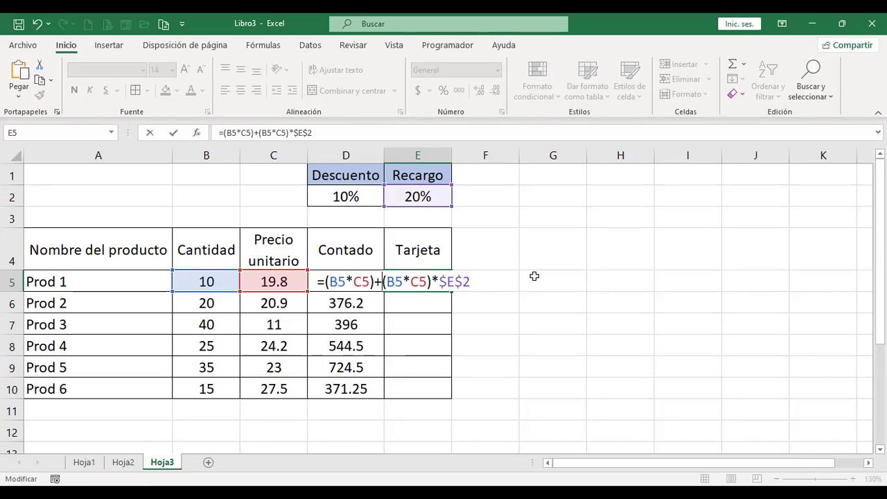
Step: Commit the Tarjeta formula (237.6) and fill it down through E10
key(Return)
key(Up)
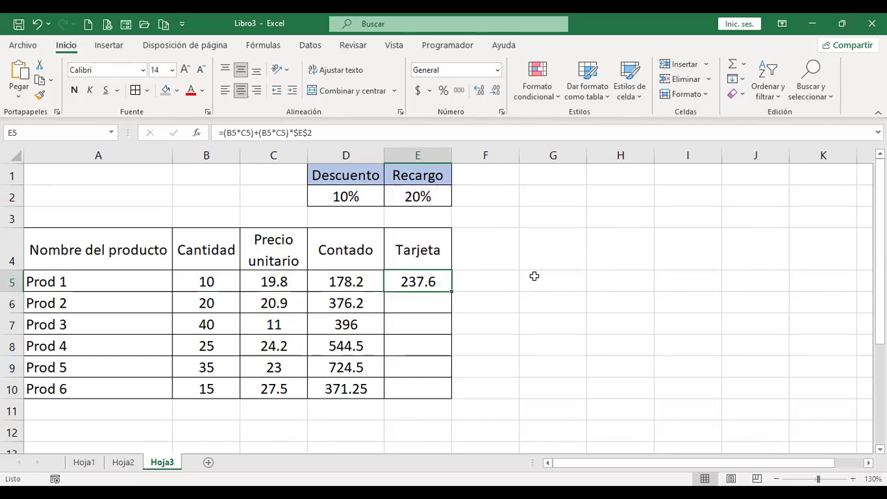
double_click(452, 292)
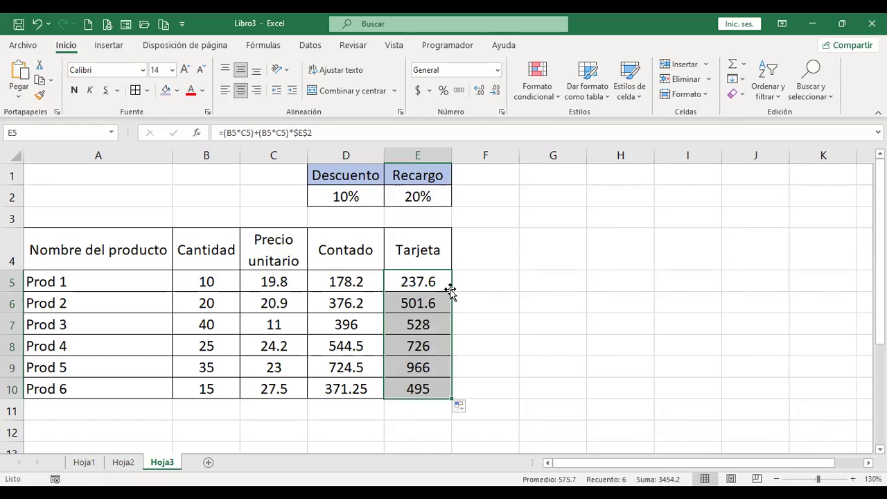
click(426, 345)
Step: Review E8's formula, then set the Descuento rate in D2 to 25
double_click(426, 346)
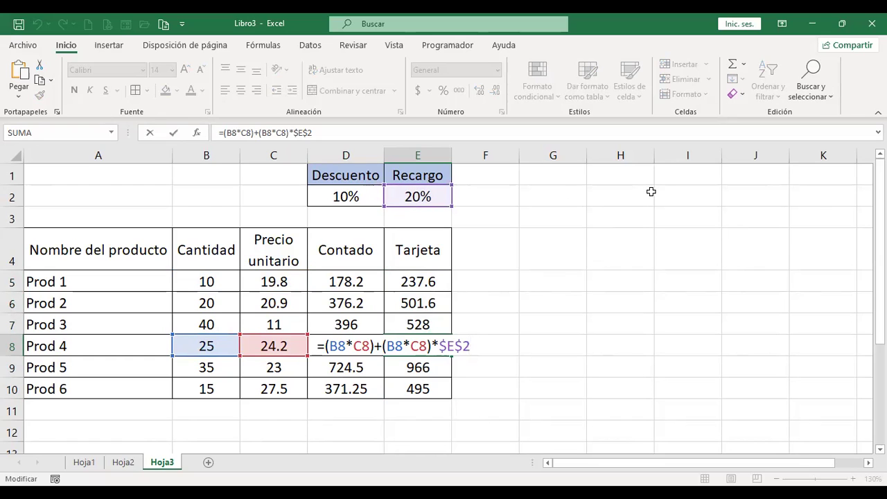
key(Return)
key(Up)
key(Up)
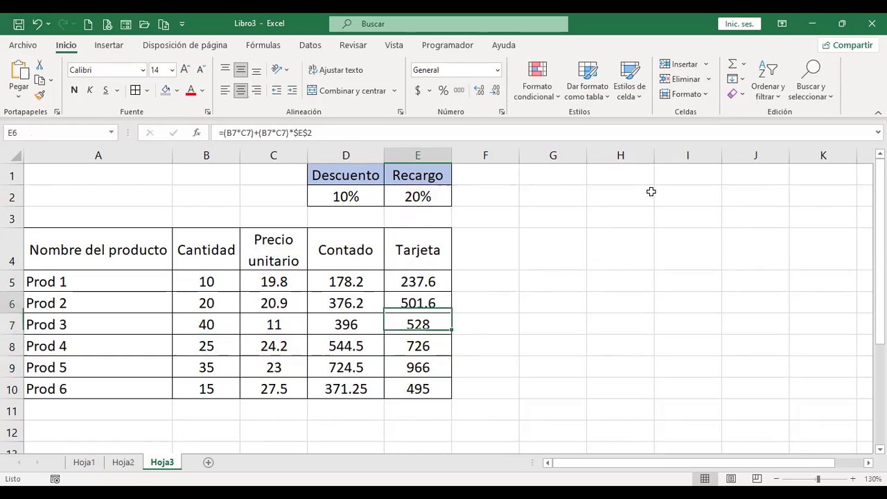
key(Up)
key(Up)
key(Up)
key(Left)
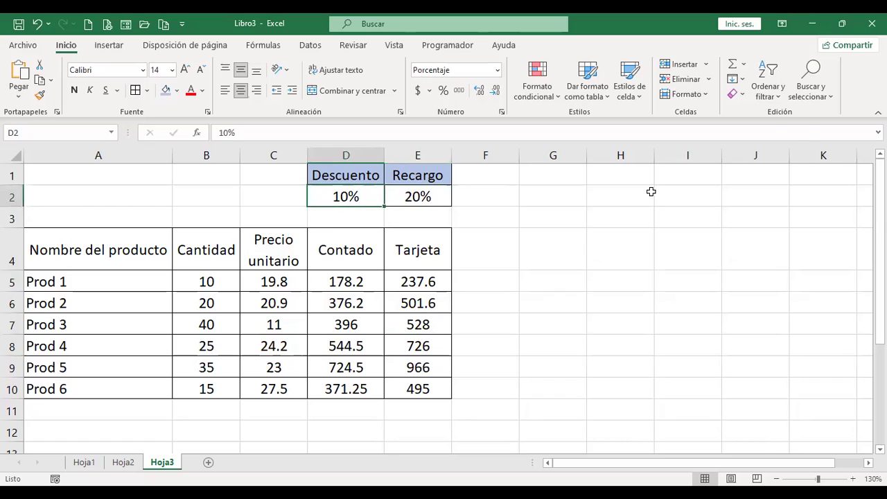
text(25)
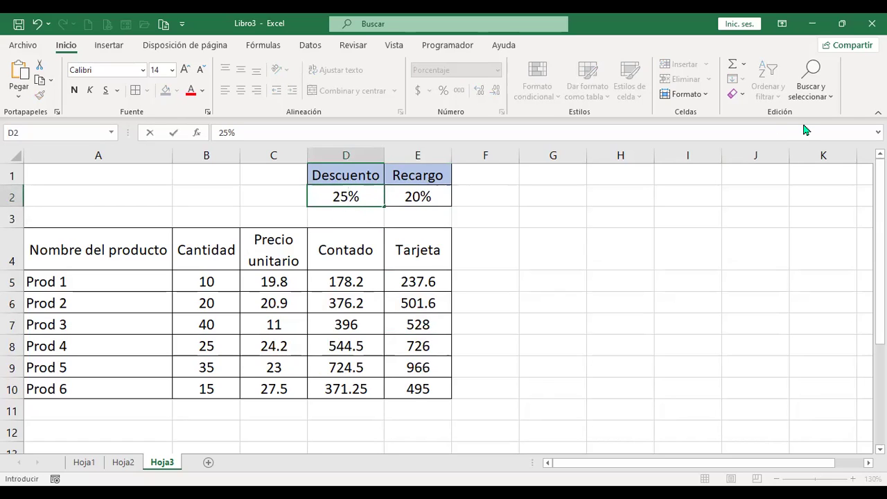
key(Return)
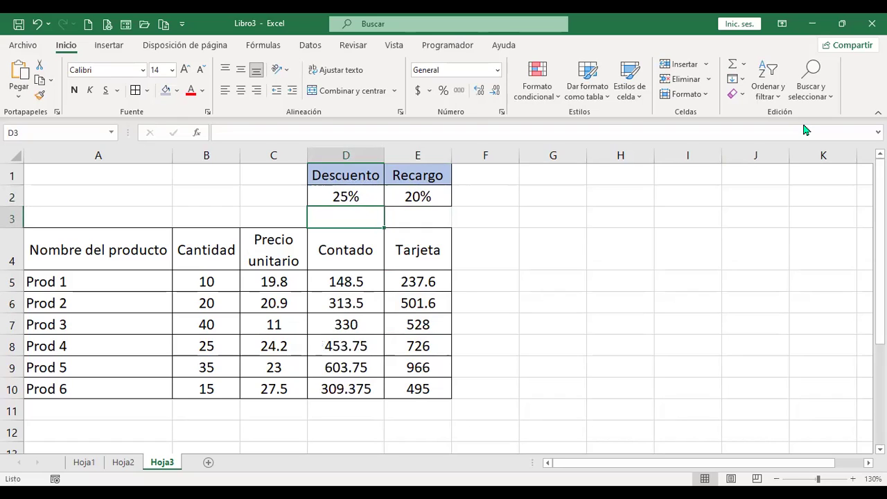
Step: Set the Recargo rate in E2 to 15 and inspect E6's recalculated formula
key(Right)
key(Up)
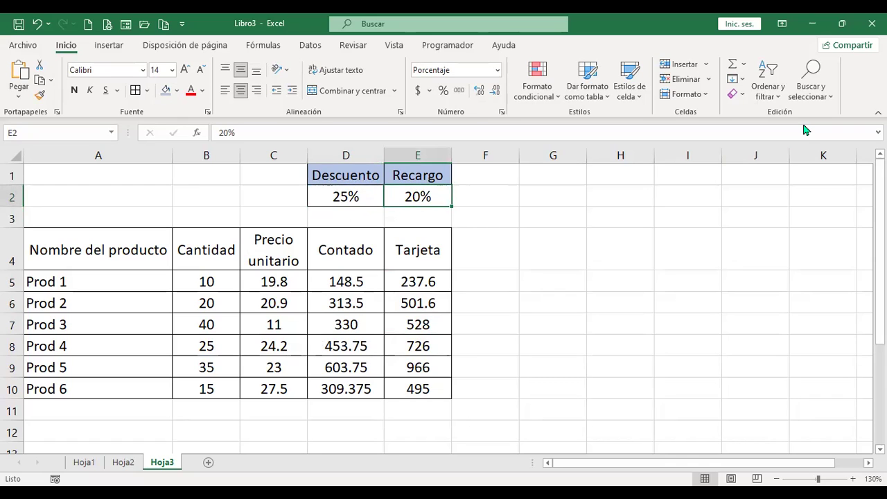
text(15)
key(Return)
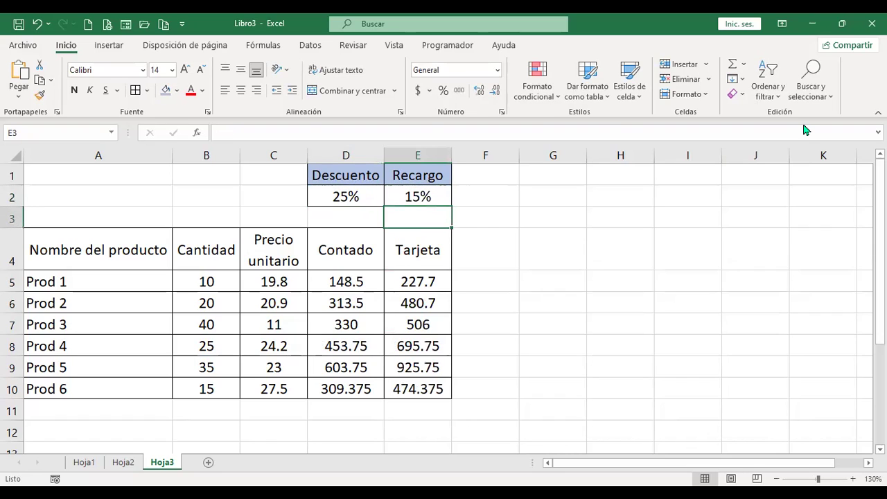
key(Down)
key(Down)
key(Down)
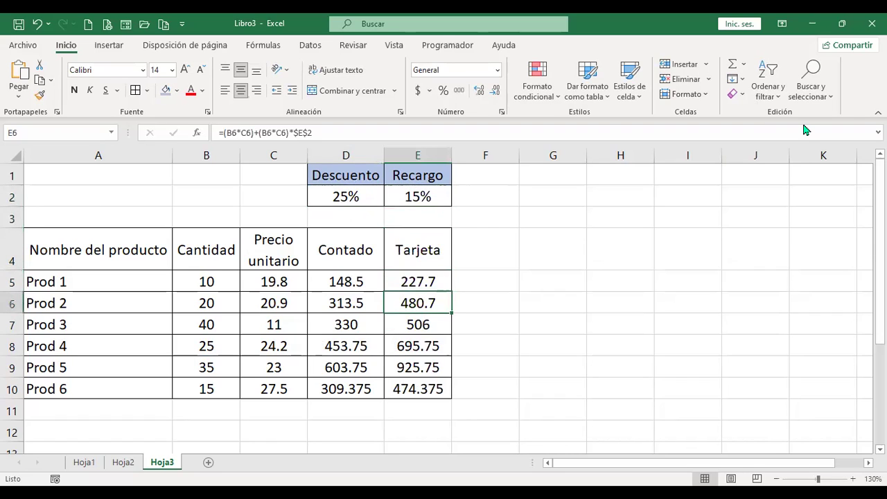
key(F2)
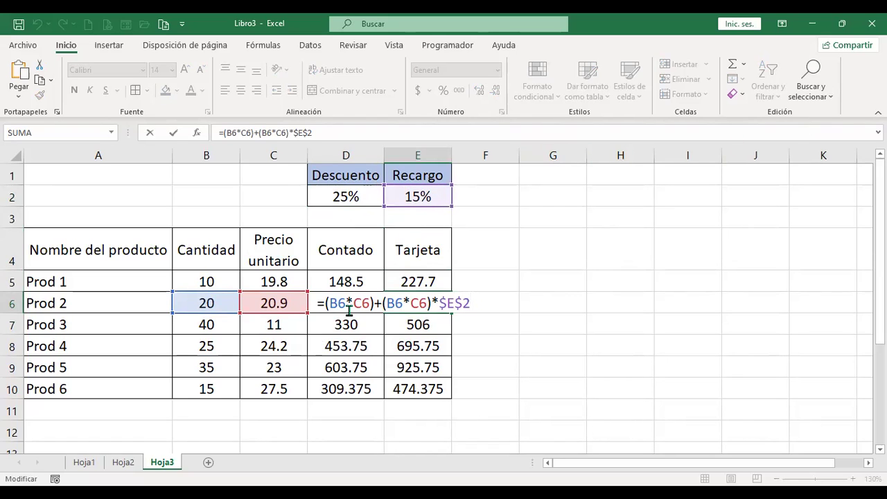
click(452, 302)
key(Return)
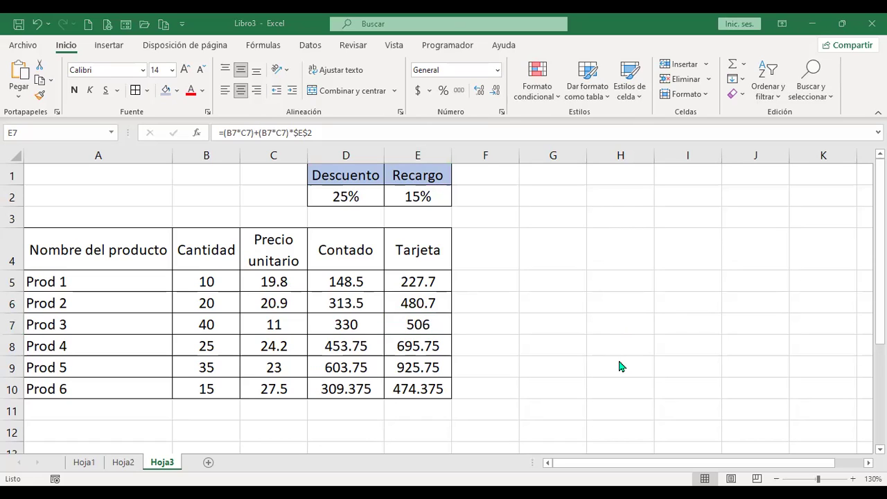
Step: Label A12 'Total de descuento por pago de contado'
click(107, 429)
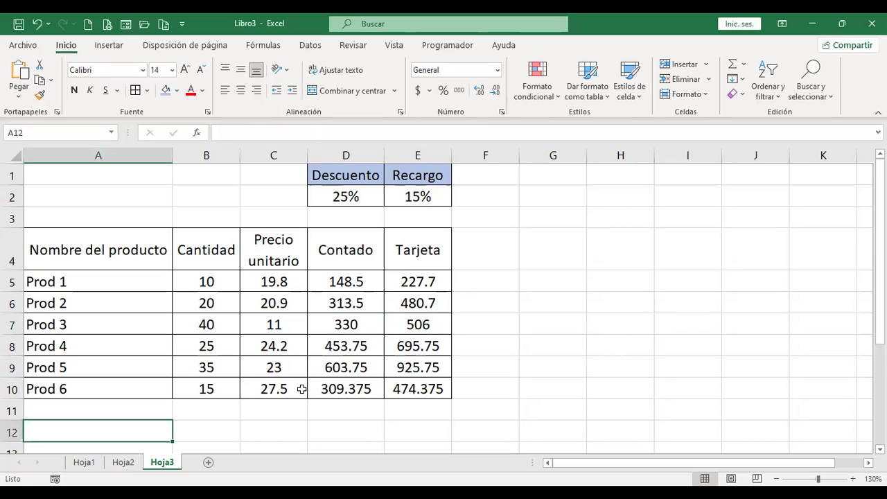
text(Total)
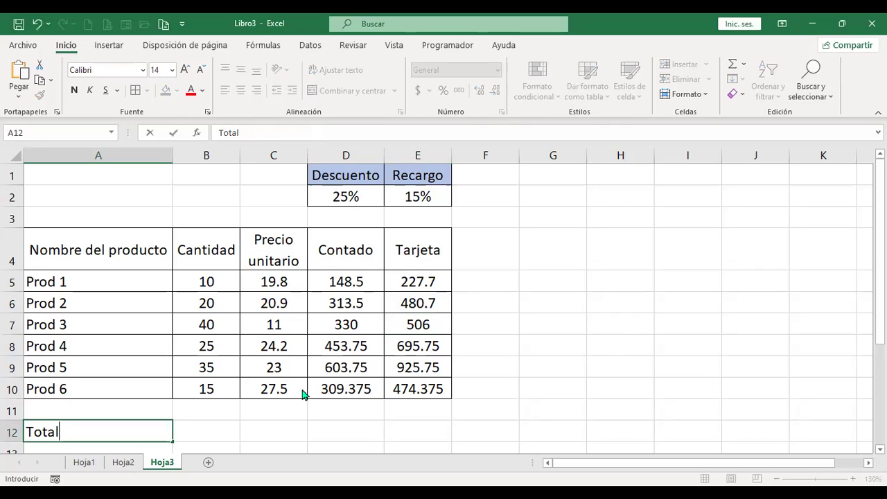
key(Return)
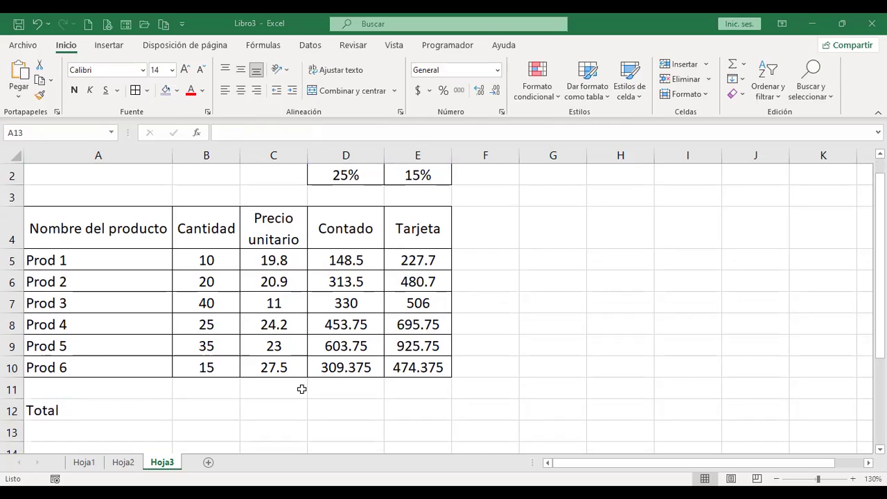
key(Up)
key(F2)
text( de)
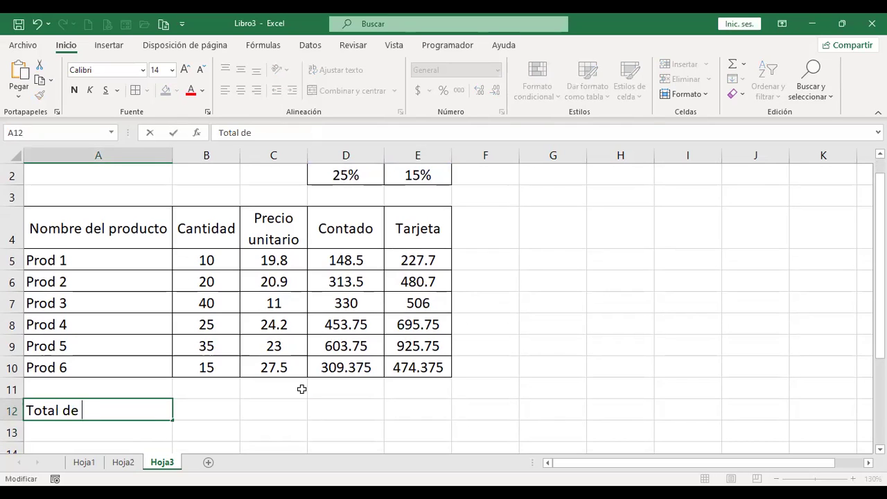
text( descuento por)
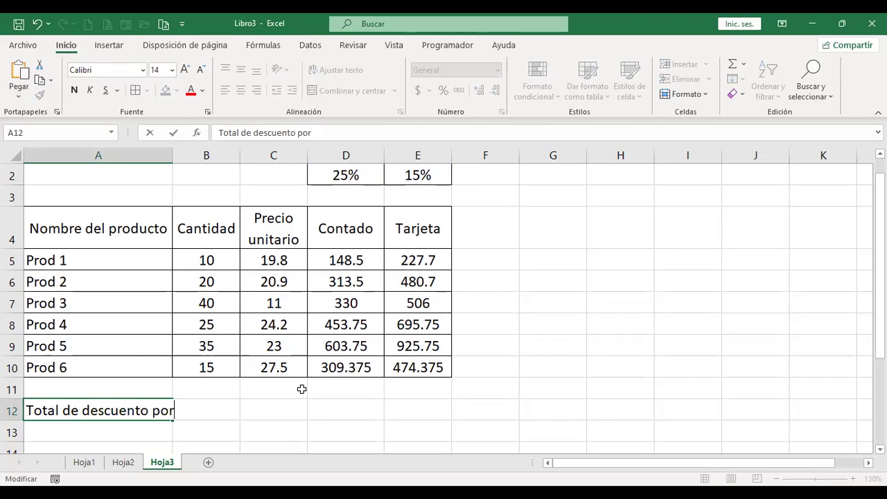
text( pago de contado)
key(Return)
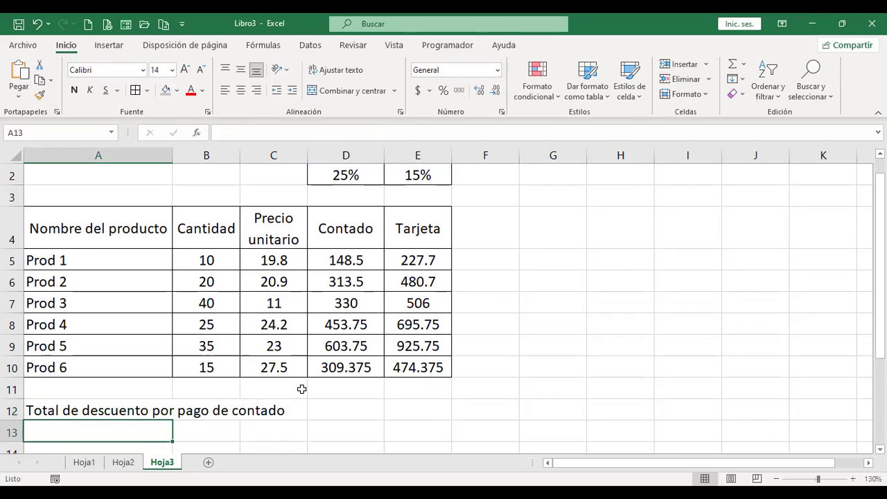
Step: Add labels 'Total de recargo por pago con tarjeta' in A13 and 'Diferencia' in A14
text(Total de d)
key(BackSpace)
key(BackSpace)
text(rec)
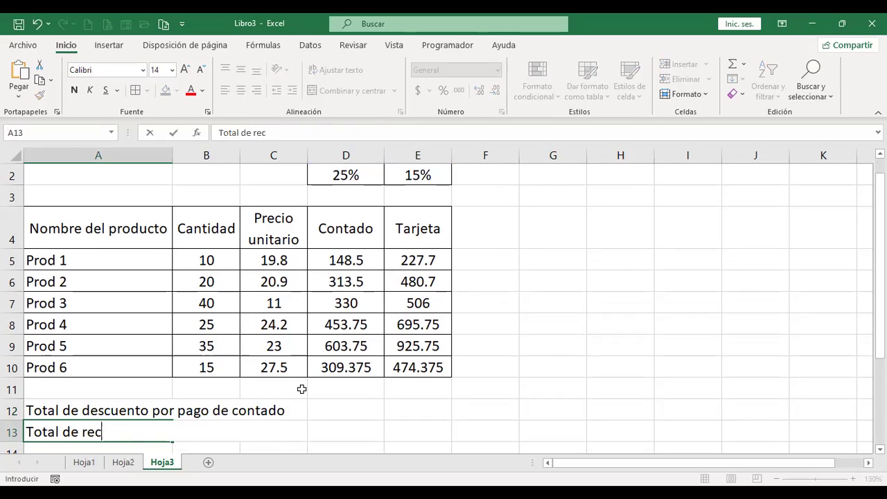
text(argo)
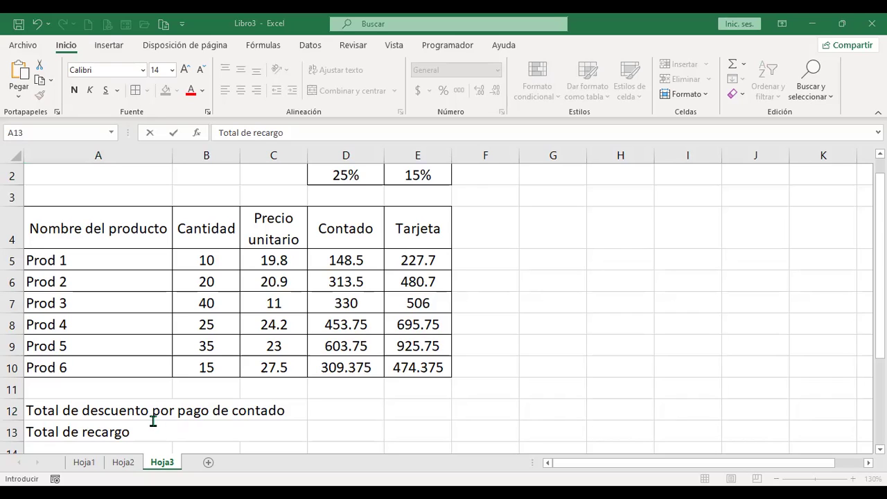
text( por)
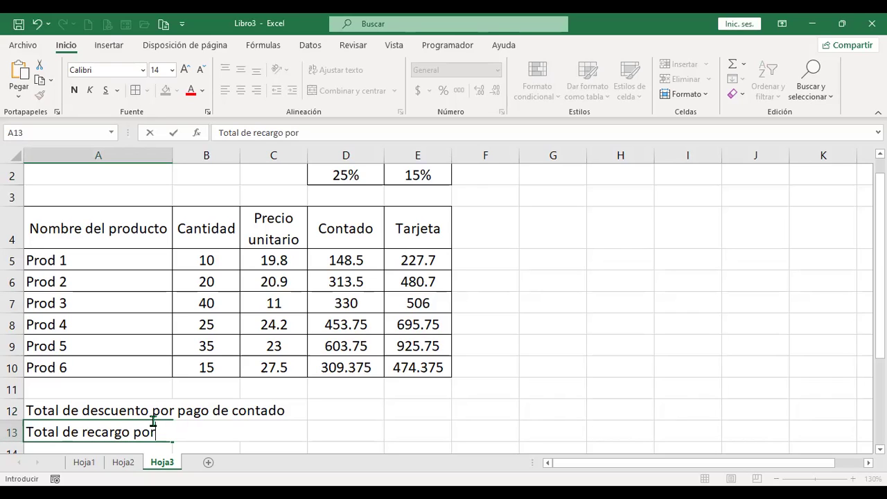
text( pago con tarjeta)
key(Return)
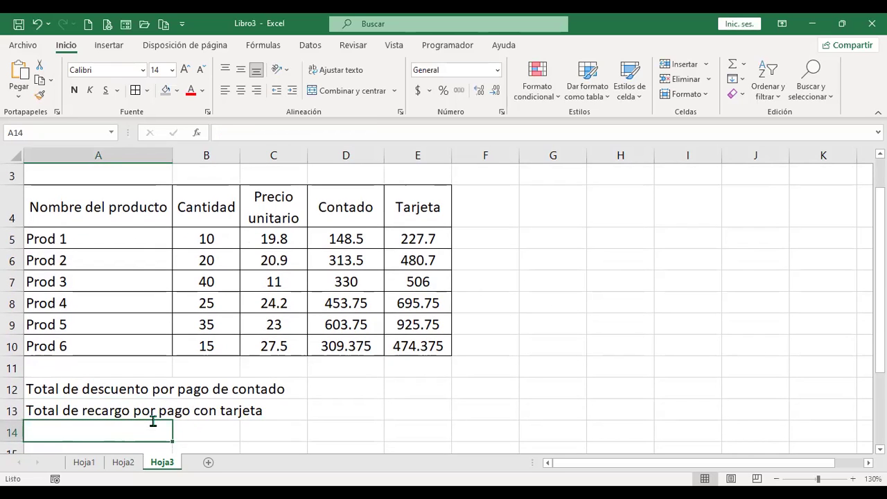
text(Diferencia)
key(Return)
Step: Merge A12:C12 and left-align the cash discount label
key(Up)
key(Up)
key(Up)
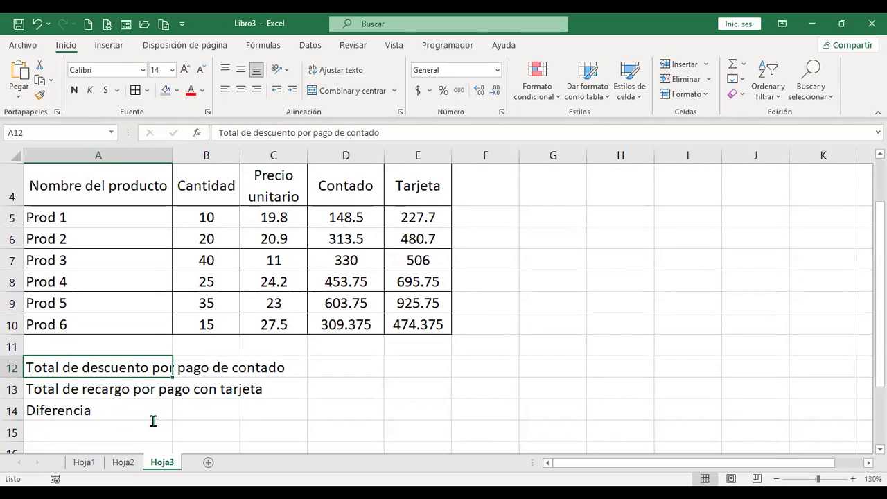
key(Right)
key(Left)
key(Left)
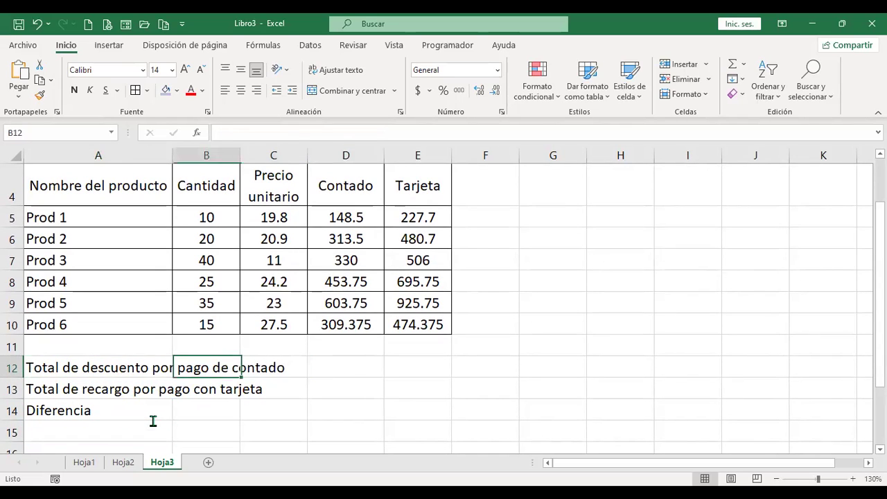
key(Left)
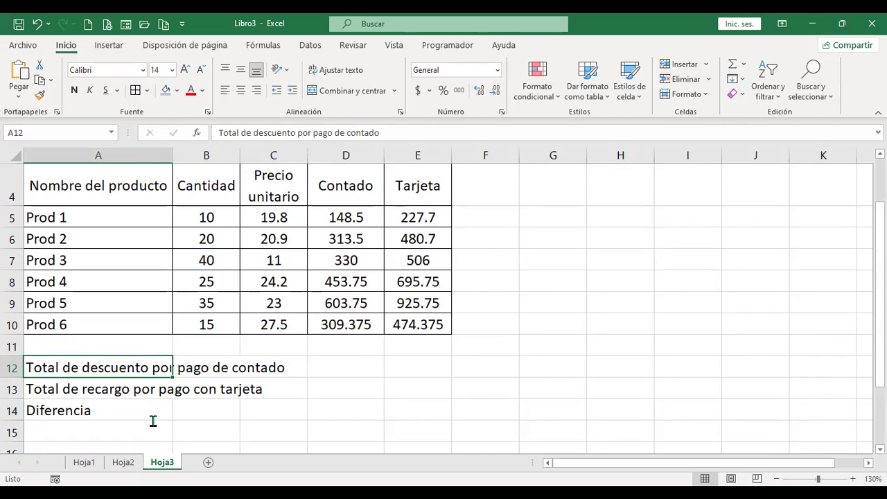
key(Up)
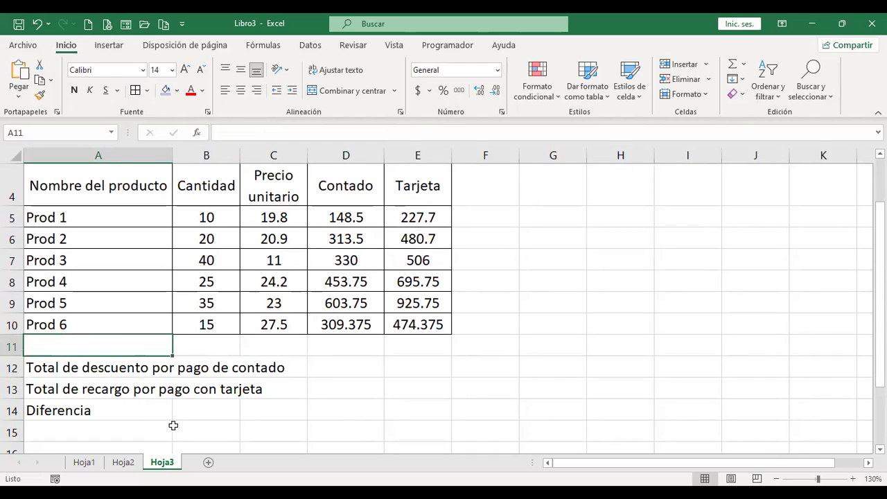
click(116, 156)
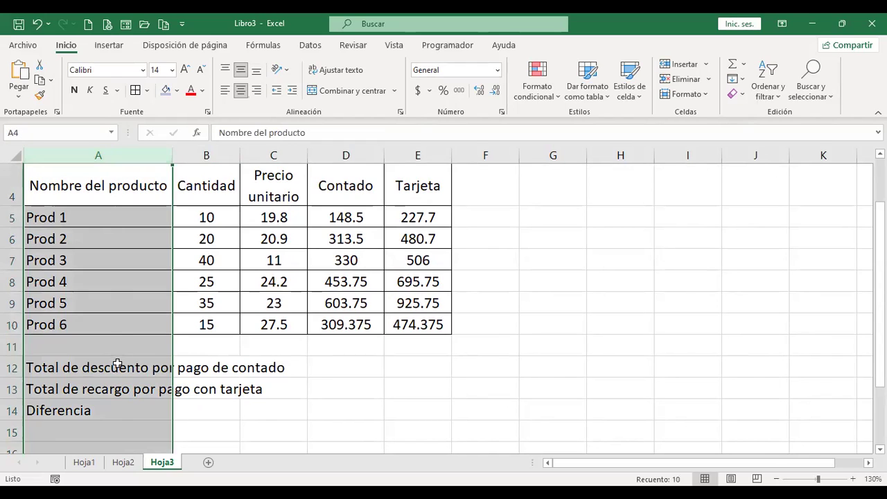
drag(113, 371, 250, 372)
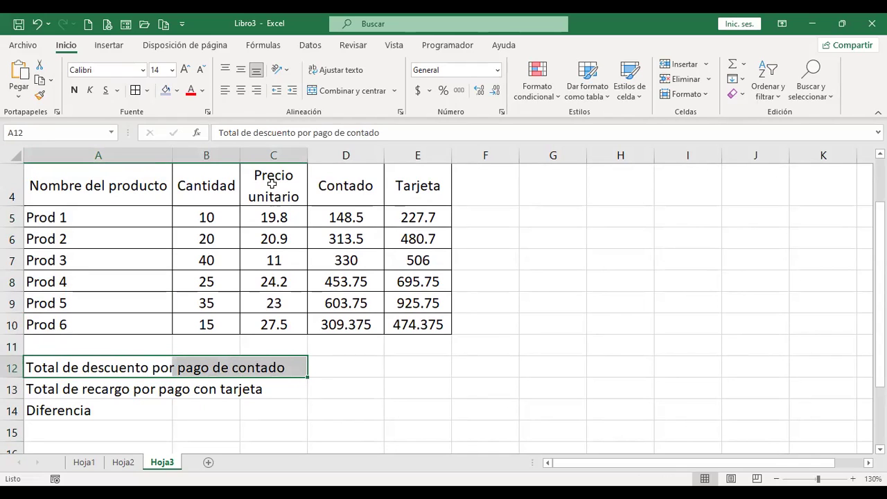
click(344, 91)
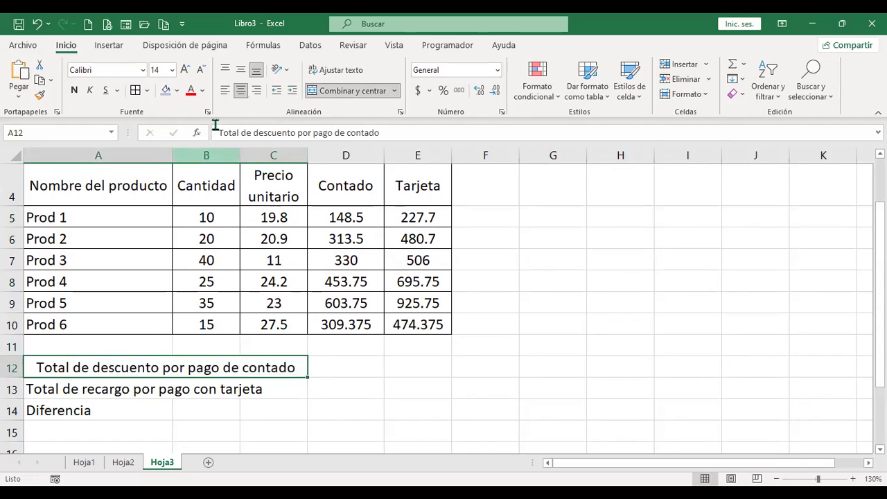
click(223, 93)
Step: Merge and left-align A13:C13 and A14:C14 for the surcharge and Diferencia labels
drag(72, 389, 298, 390)
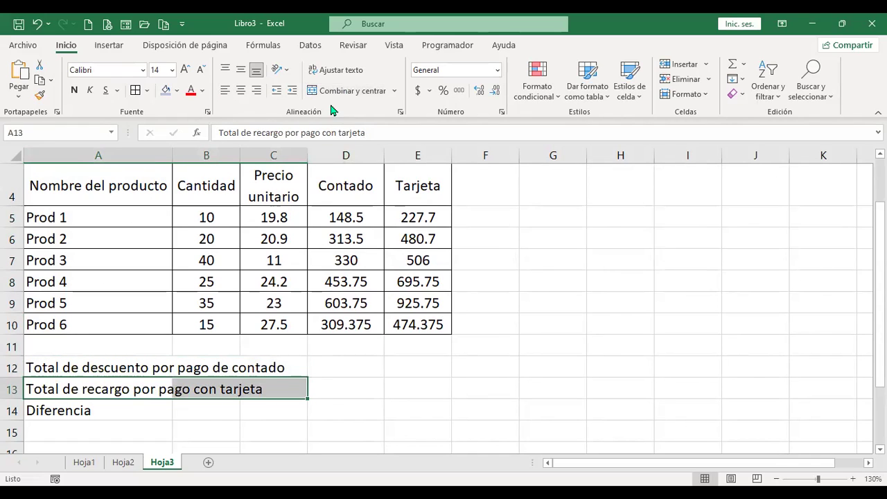
click(345, 91)
click(222, 91)
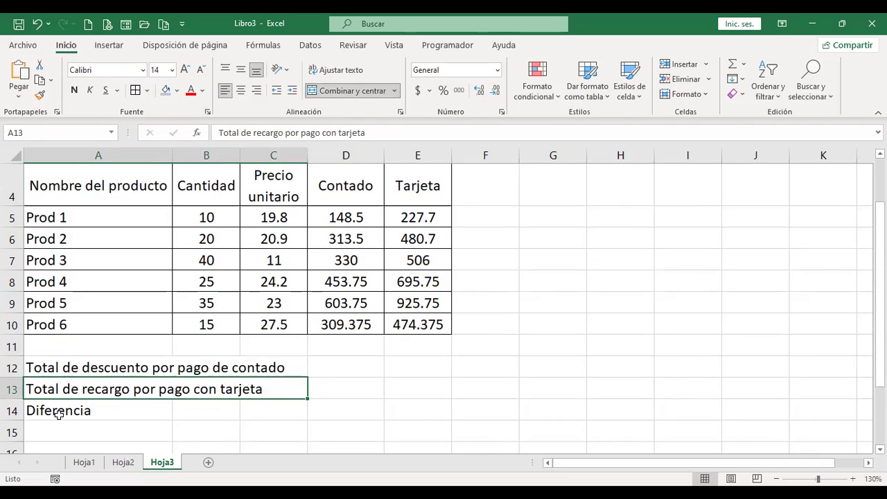
drag(57, 413, 277, 410)
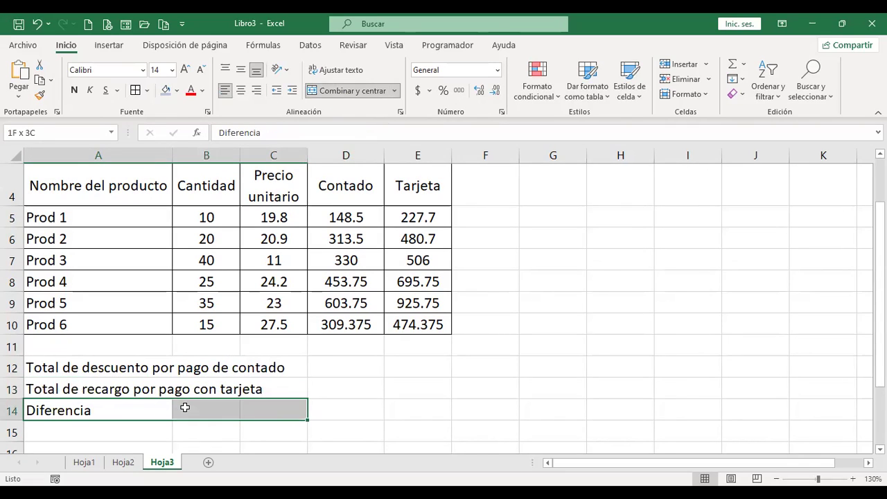
click(329, 91)
click(225, 91)
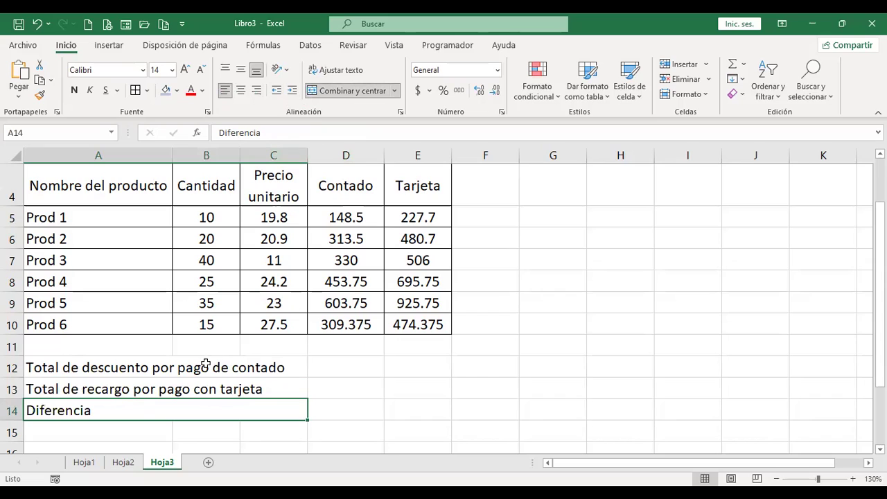
click(347, 370)
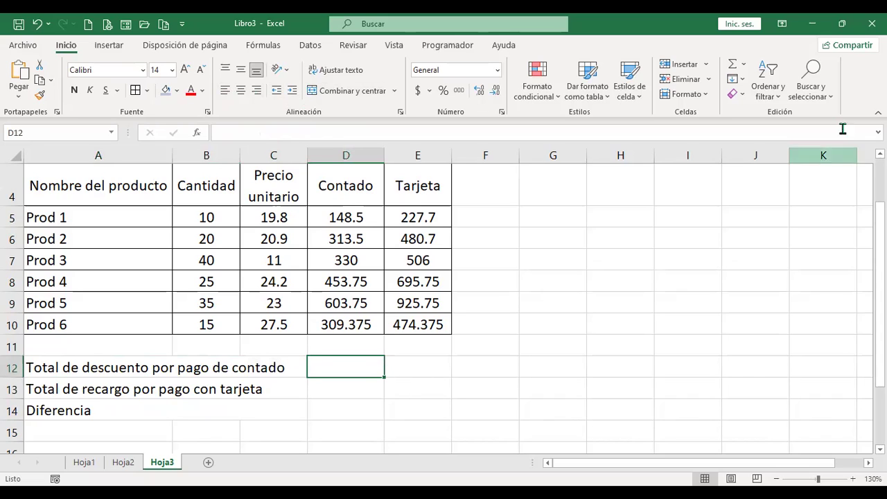
Step: Sum D5:D10 into D12 with Autosuma and apply accounting format
click(747, 70)
click(763, 84)
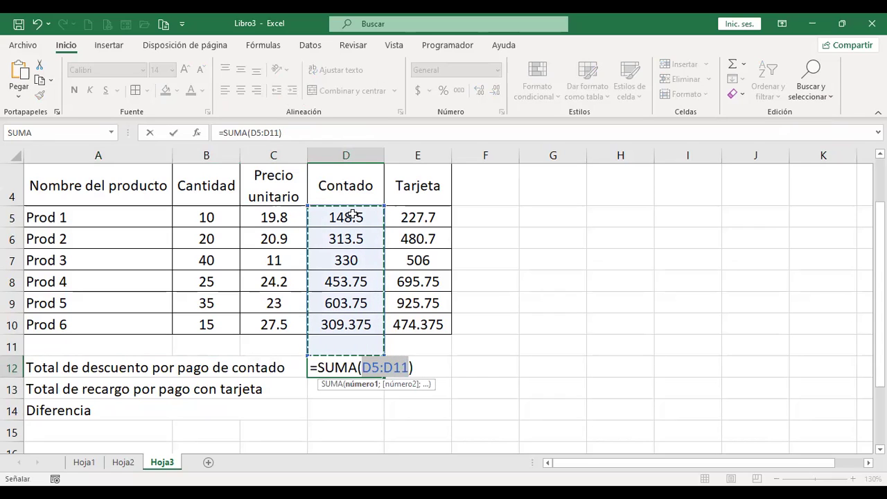
drag(353, 216, 353, 248)
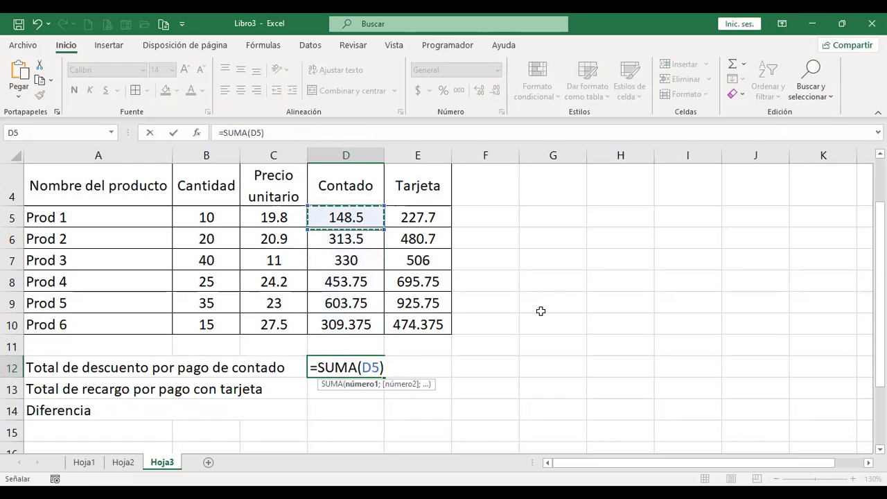
key(Return)
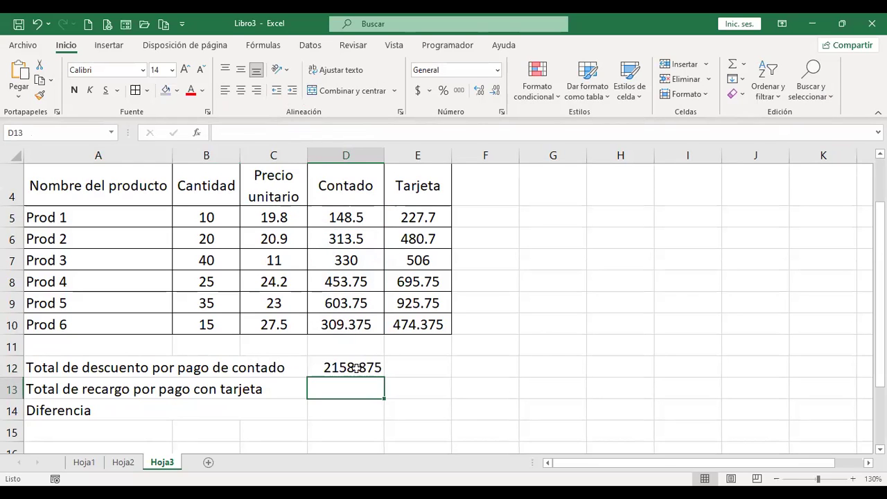
click(355, 368)
click(418, 90)
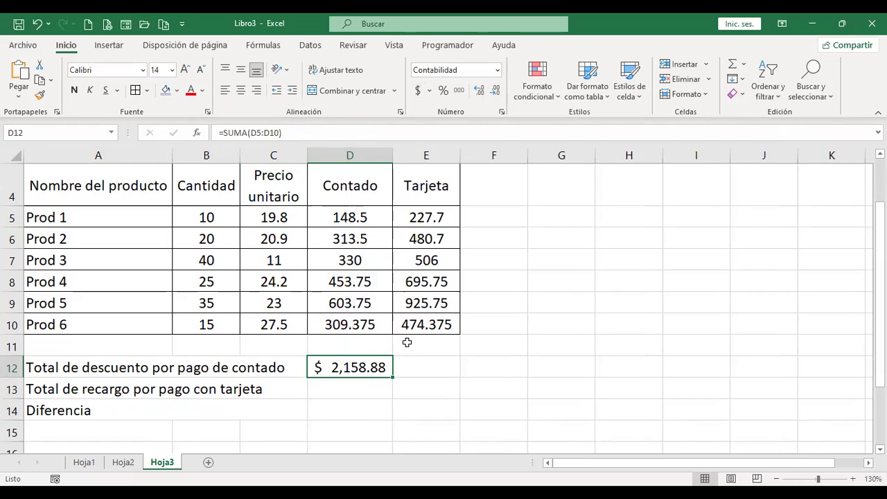
Step: Sum E5:E10 into E13 and apply accounting format to it and D14
click(420, 390)
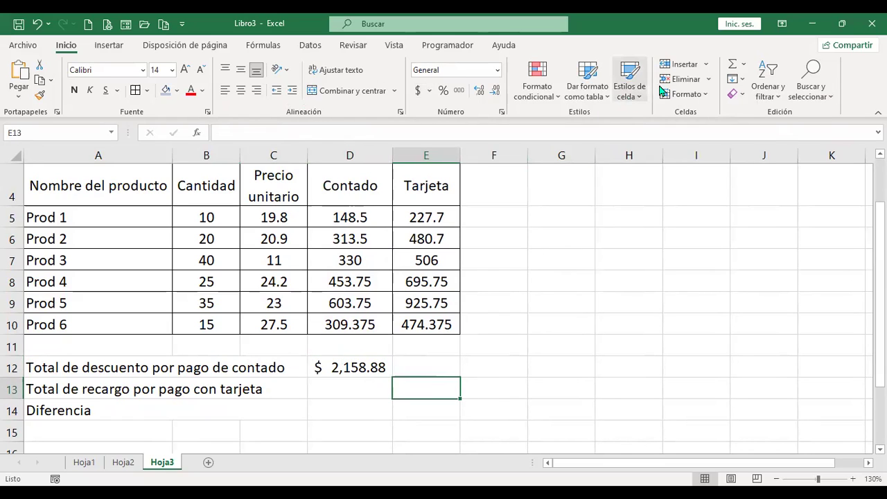
click(735, 65)
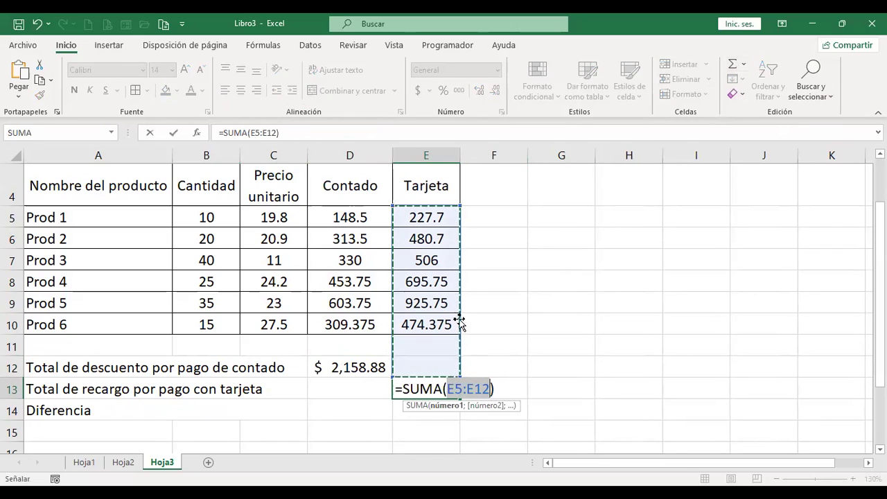
drag(430, 209, 439, 323)
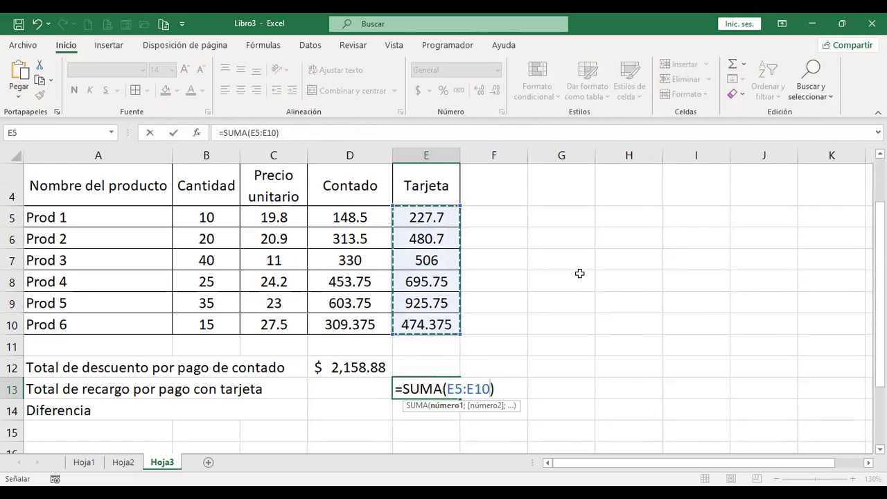
key(Return)
click(428, 385)
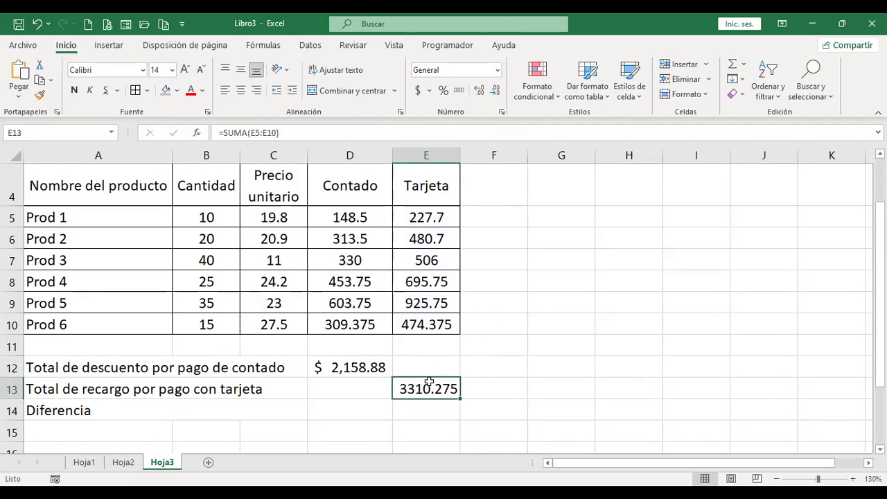
ctrl+click(384, 405)
click(417, 92)
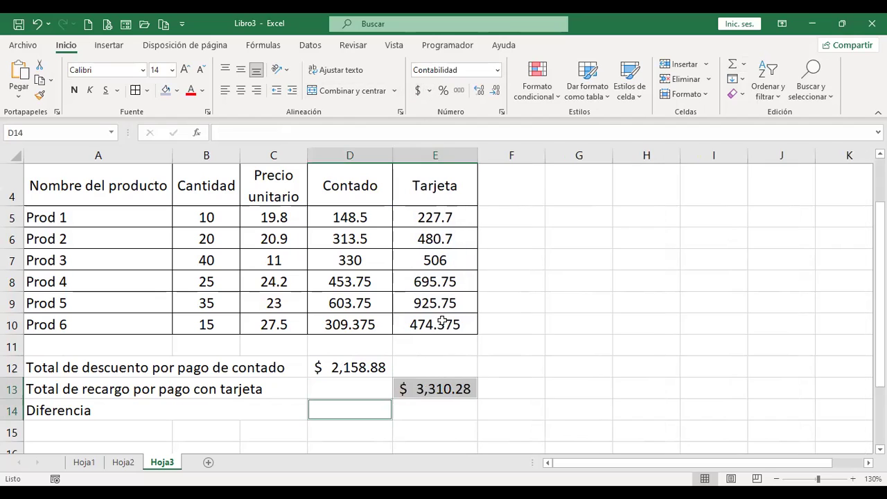
click(350, 409)
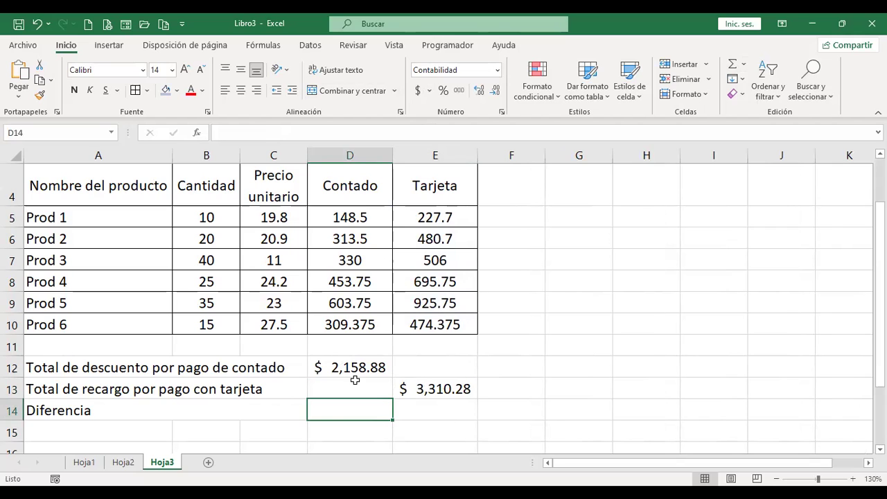
Step: Enter =+E13-D12 in D14 to show the $1,151.40 difference
text(+)
key(Right)
key(Up)
key(Up)
key(Down)
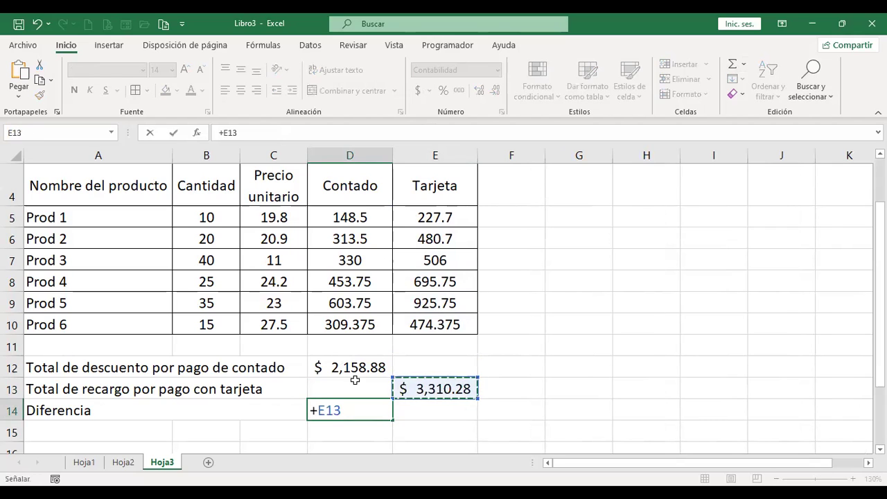
text(-)
key(Up)
key(Up)
key(Return)
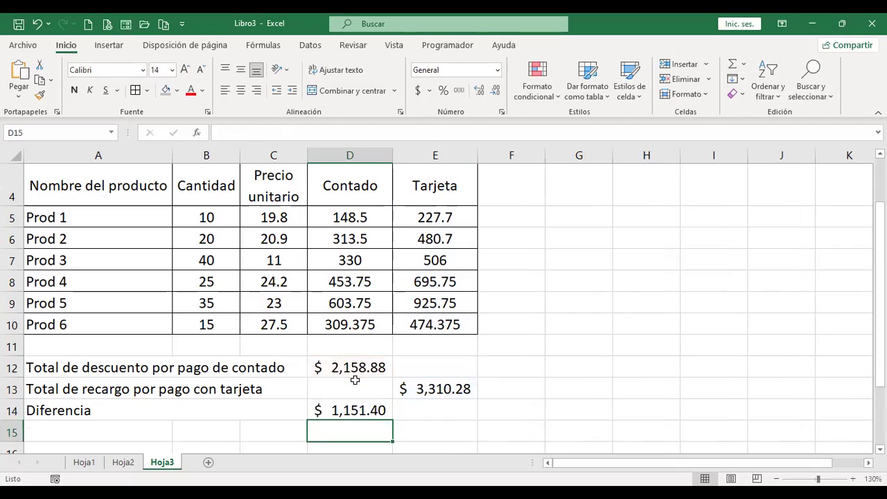
key(Up)
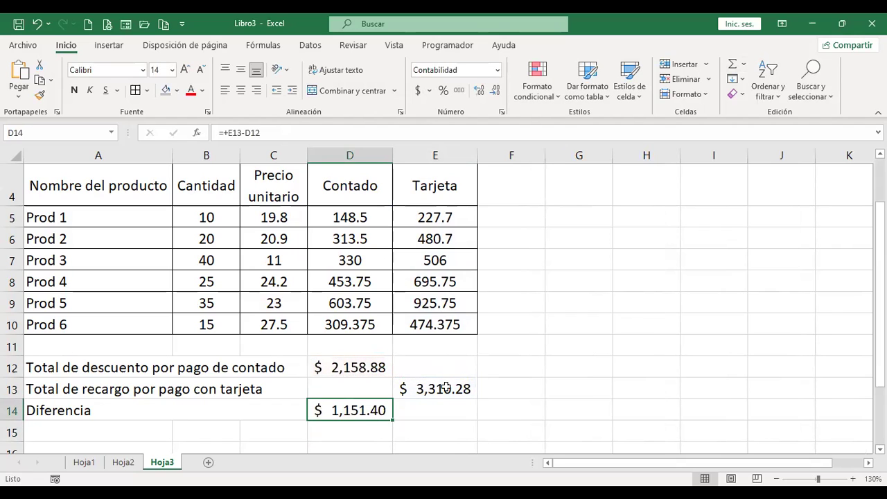
ctrl+click(441, 387)
Step: Add D12 to the selected totals and give them thick outside borders
ctrl+click(367, 367)
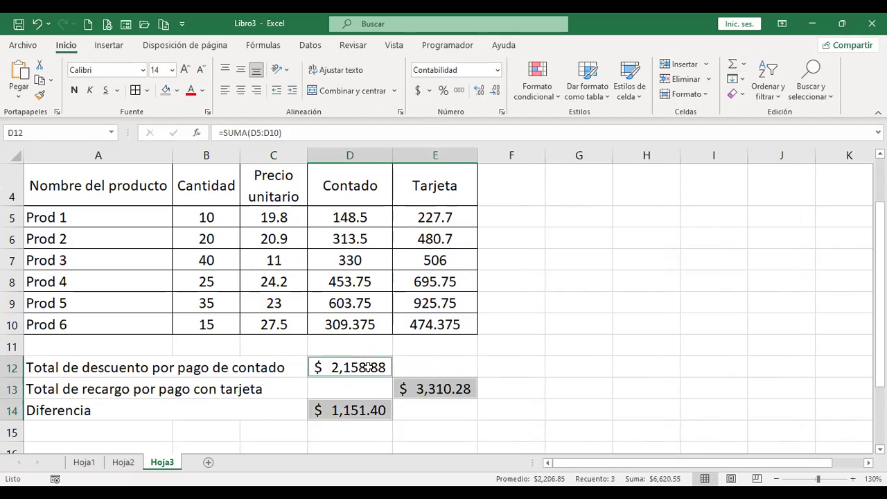
click(148, 91)
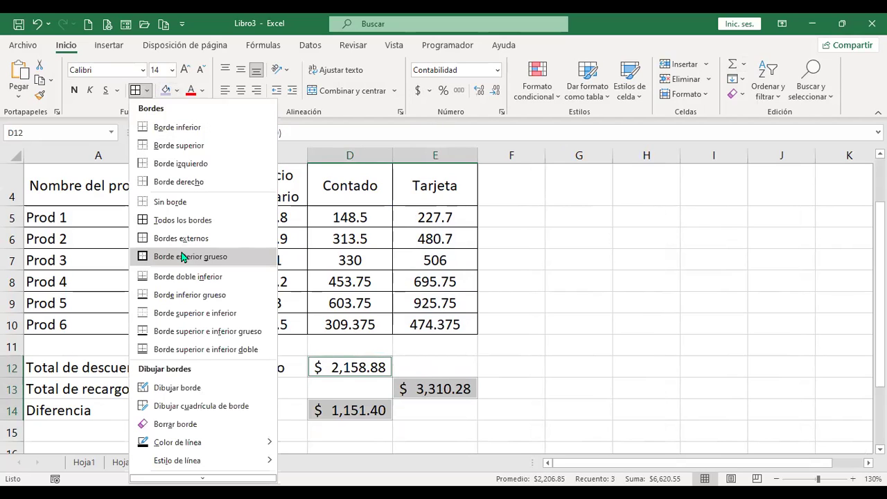
click(180, 254)
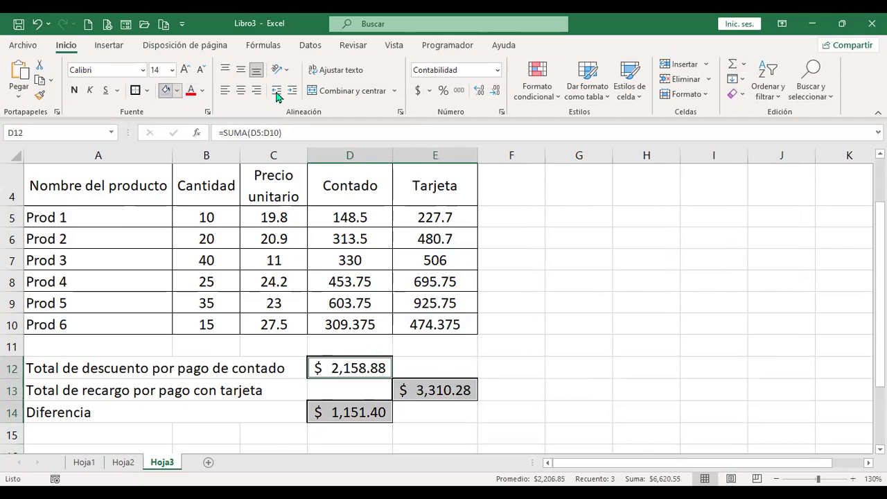
Step: Fill the three total cells with light green
click(177, 90)
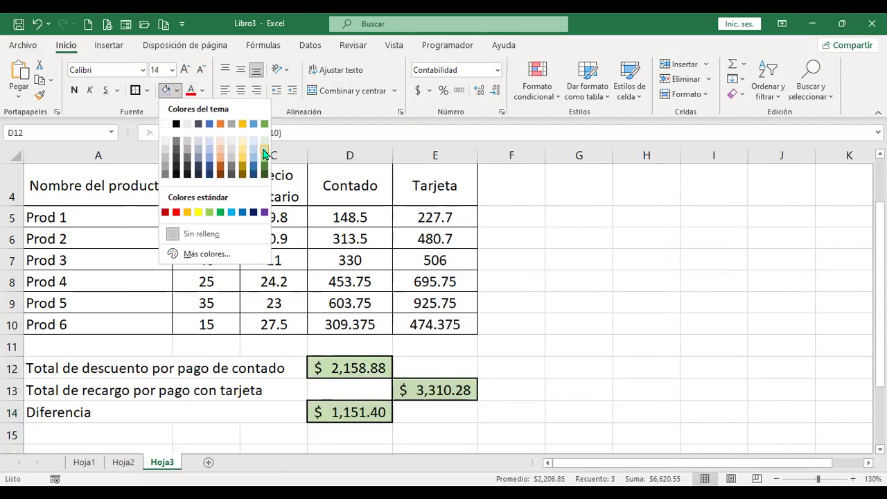
click(264, 152)
scroll(529, 312, up, 1)
scroll(528, 312, down, 5)
scroll(529, 312, up, 5)
scroll(577, 297, down, 1)
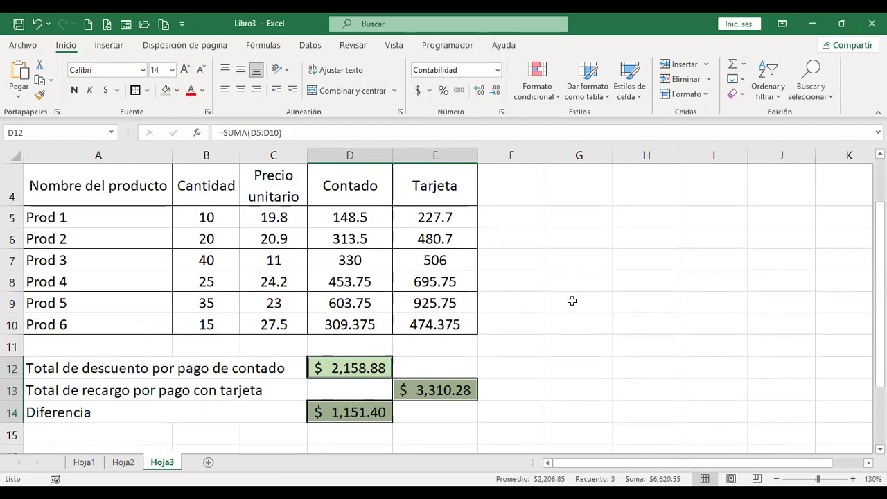
Step: Review the formulas in D12, E13 and D14 without changing them
click(351, 368)
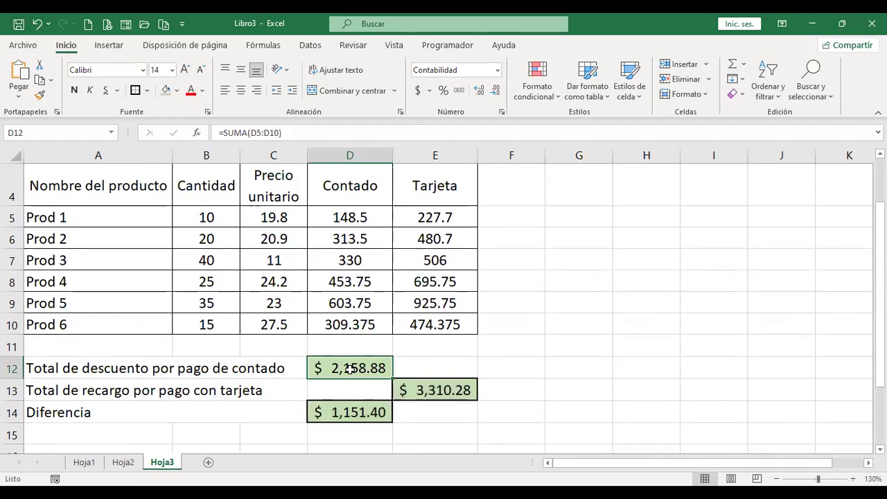
click(464, 390)
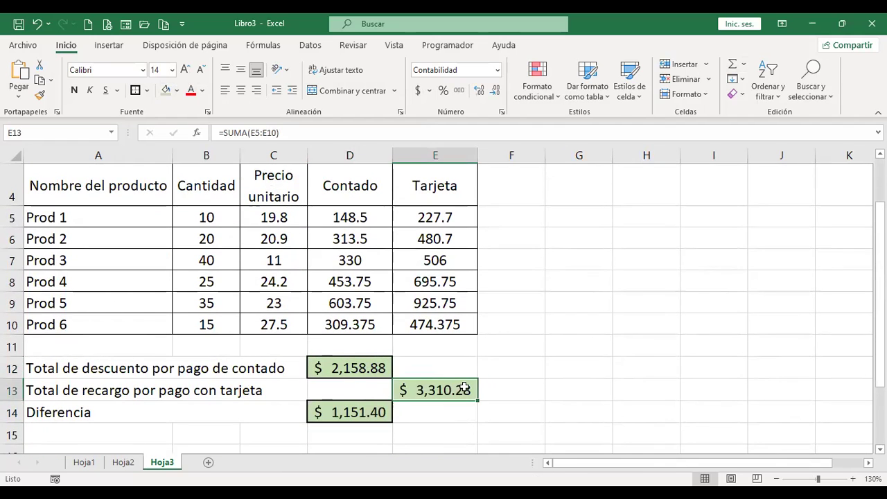
key(Down)
key(Left)
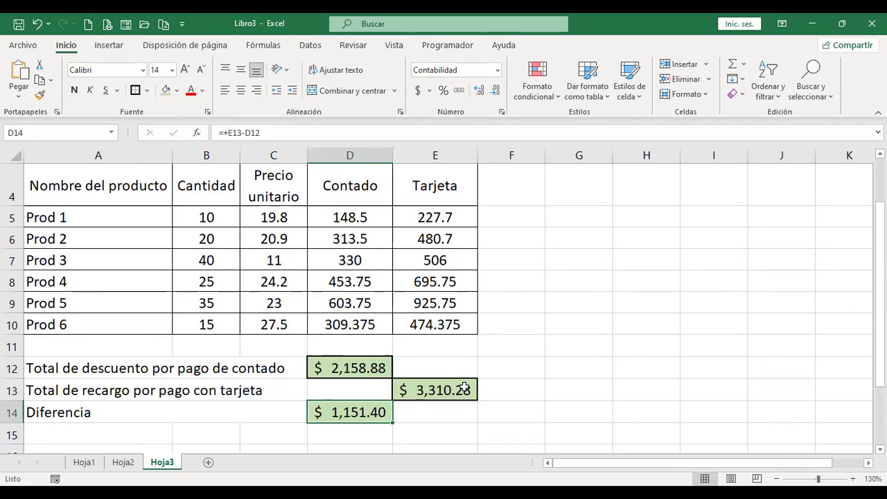
key(F2)
key(Return)
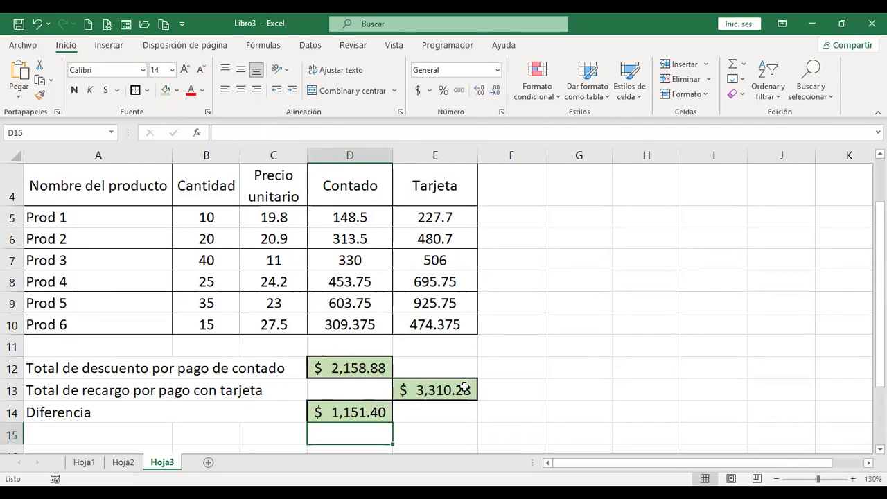
key(Up)
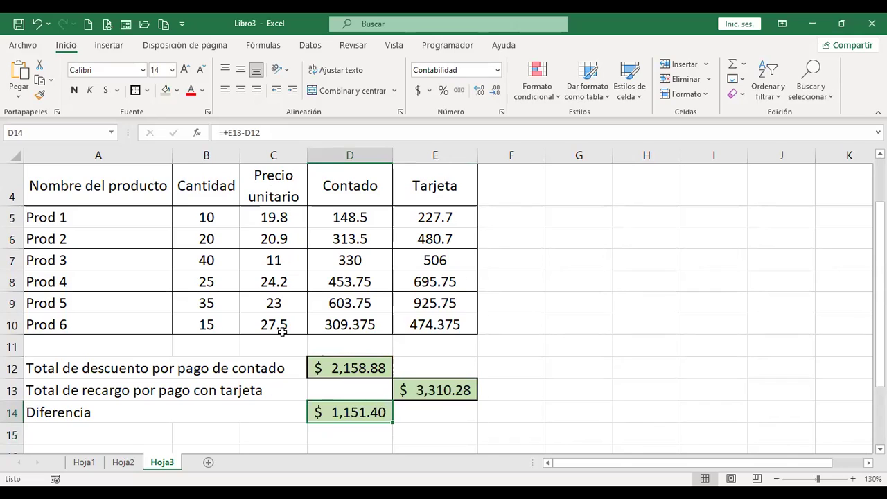
click(91, 375)
drag(90, 375, 91, 413)
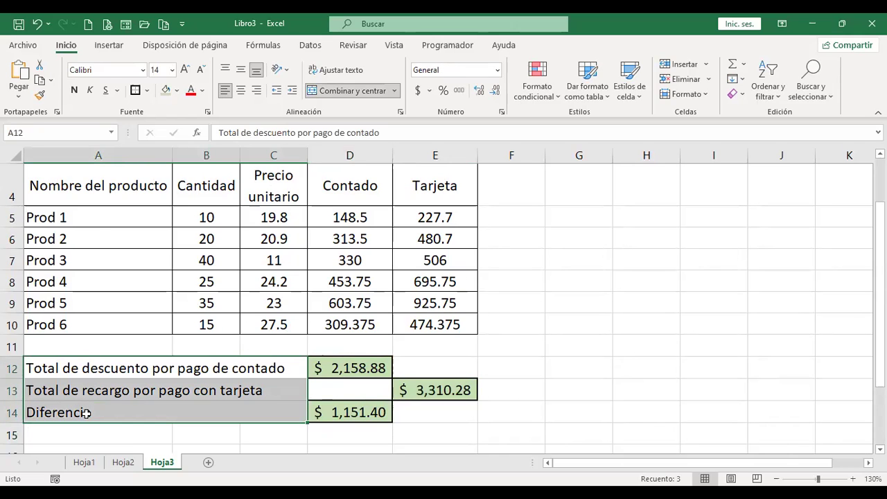
click(148, 91)
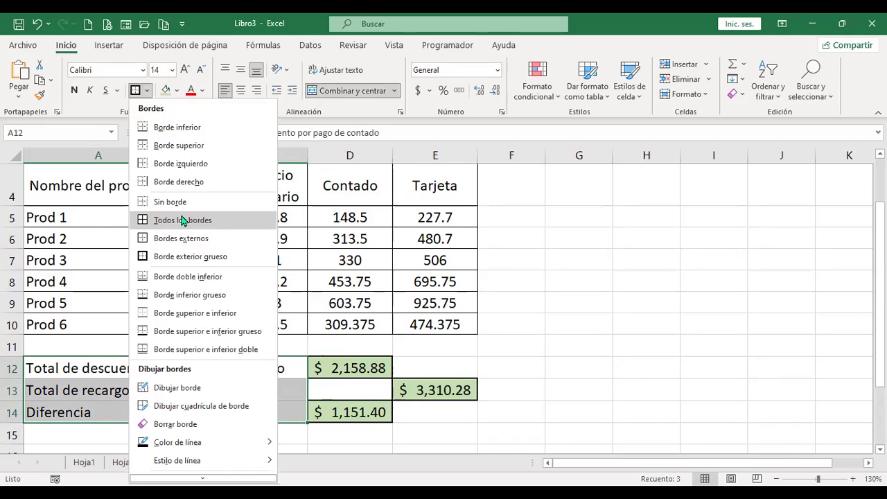
click(182, 220)
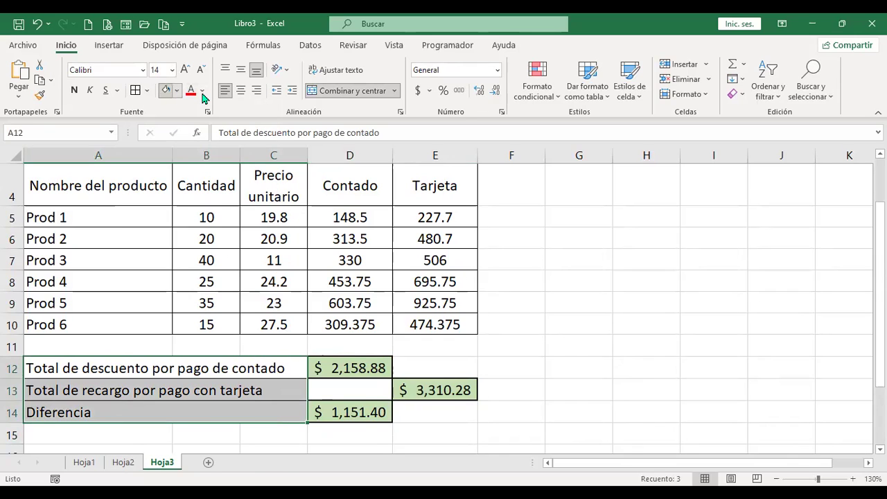
click(177, 91)
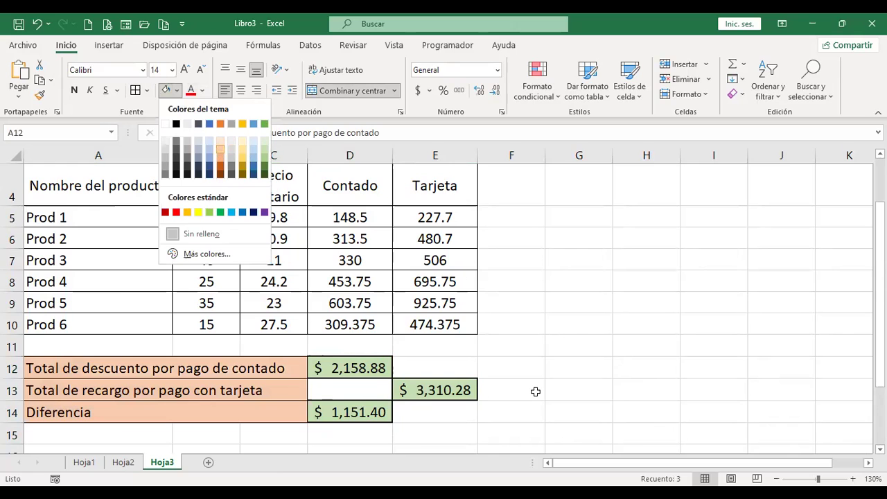
click(579, 368)
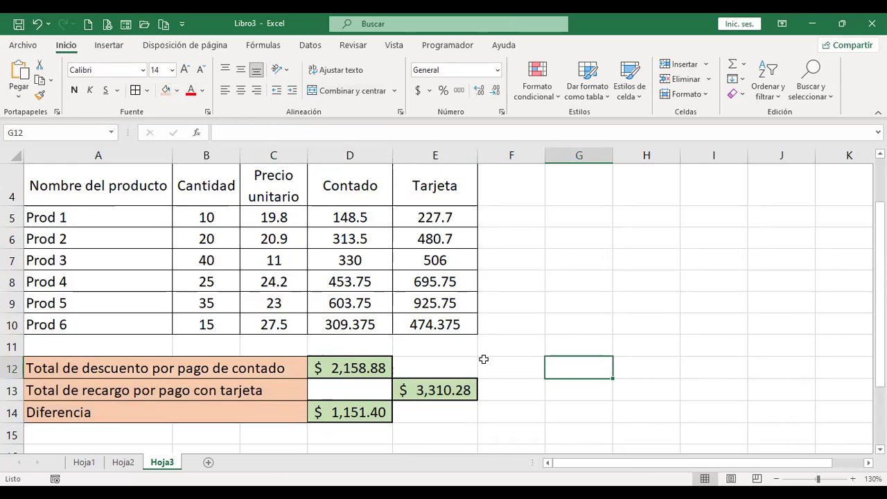
scroll(483, 359, up, 1)
click(438, 288)
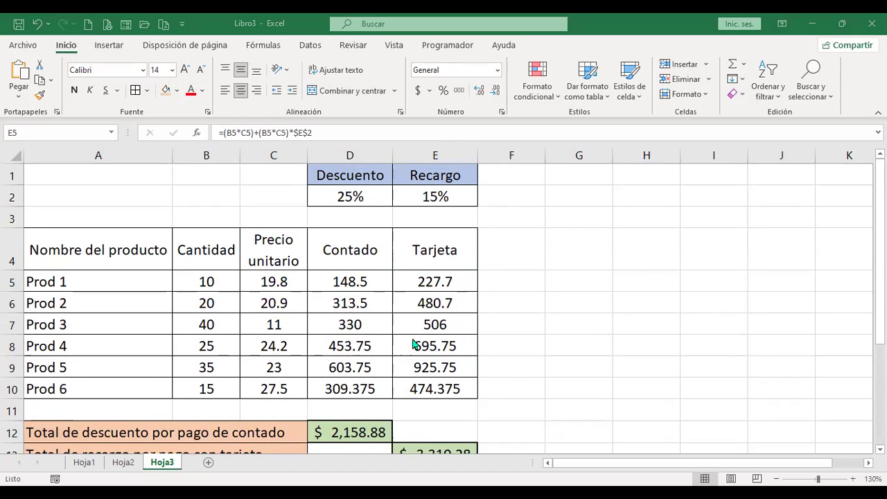
Step: Add sheet Hoja4 and enlarge the font size for all its cells
click(208, 463)
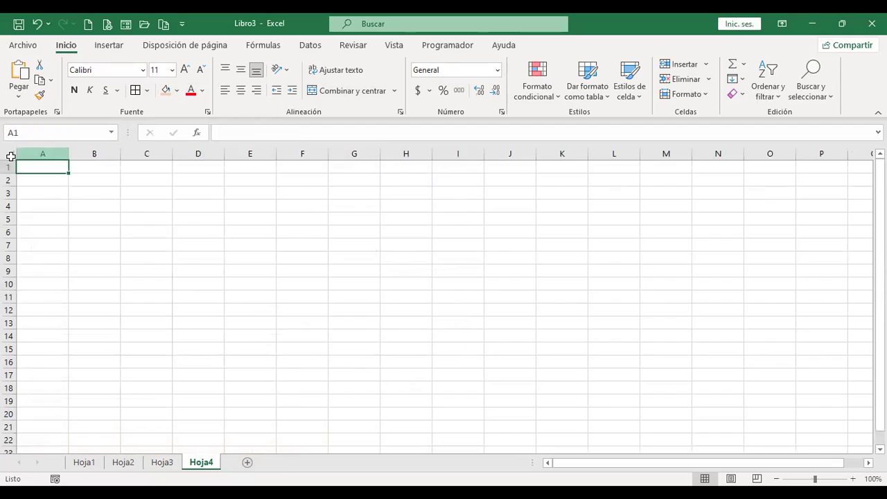
click(8, 153)
ctrl+scroll(138, 255, up, 4)
ctrl+scroll(138, 255, up, 1)
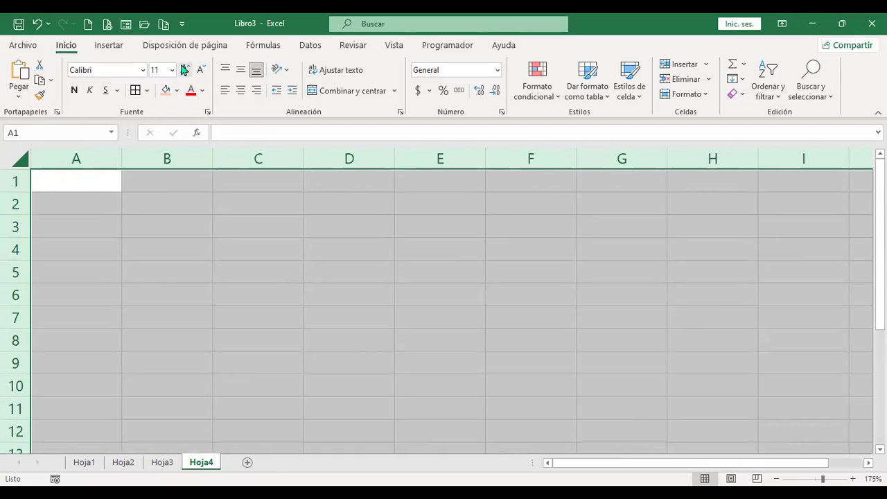
click(184, 69)
click(94, 176)
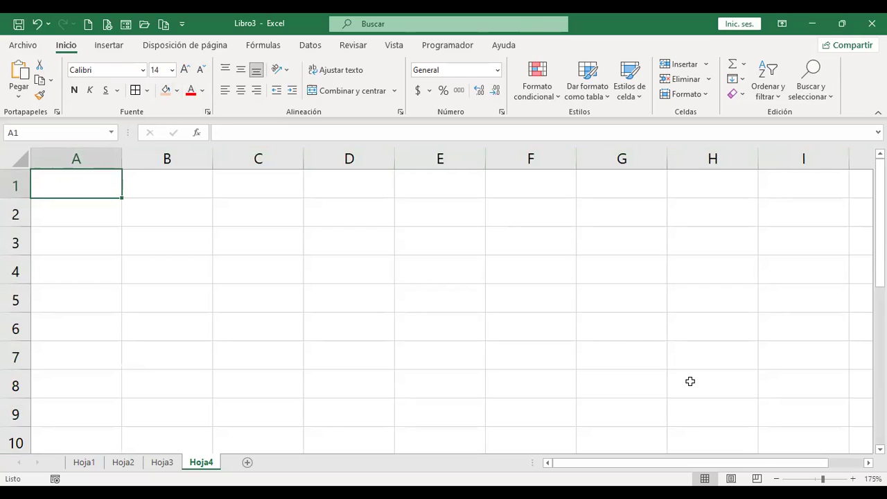
Step: Enter headings 'N° de equipo' in A1 and 'N° pasajeros' in B1
text(N° de equipo)
key(Return)
key(Up)
key(Right)
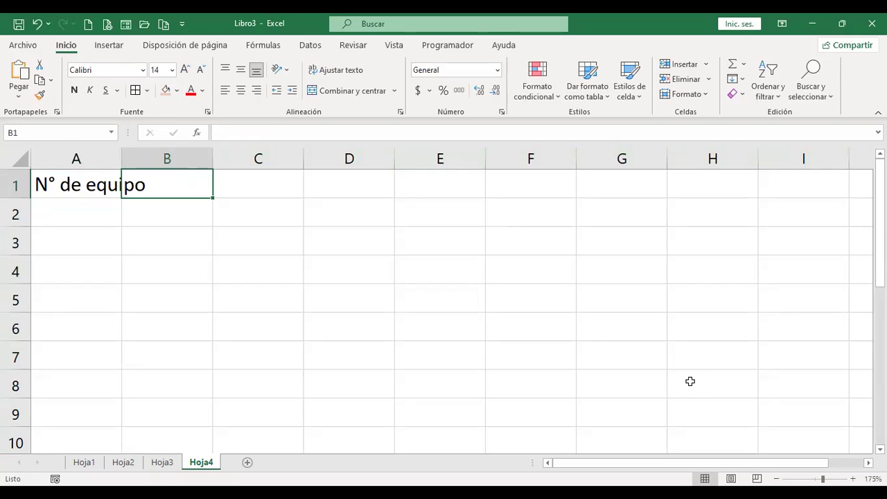
text(N°)
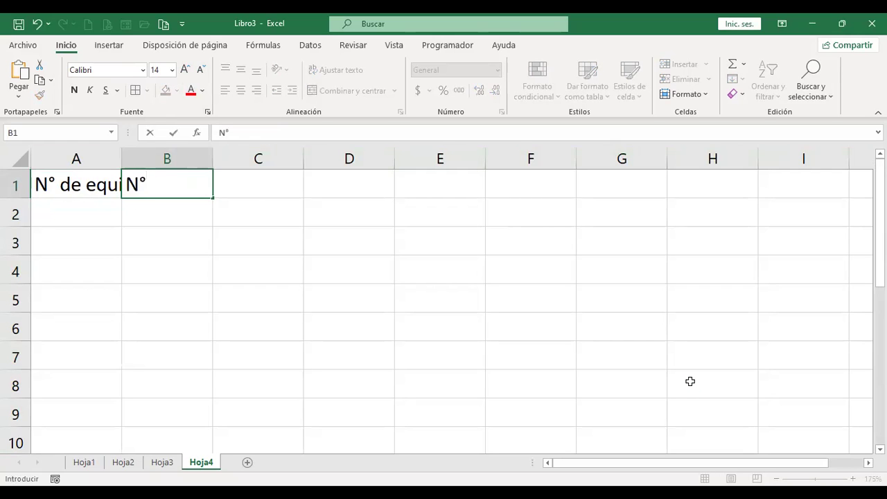
text( pasajeros)
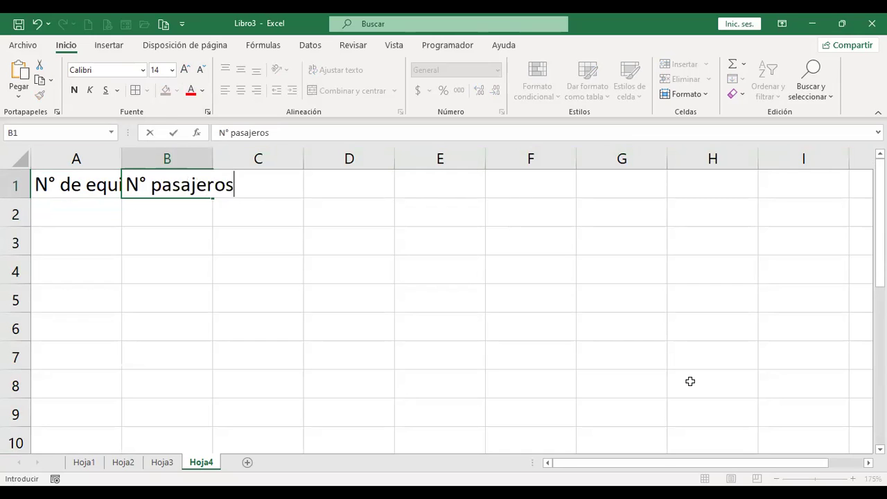
key(Return)
key(Up)
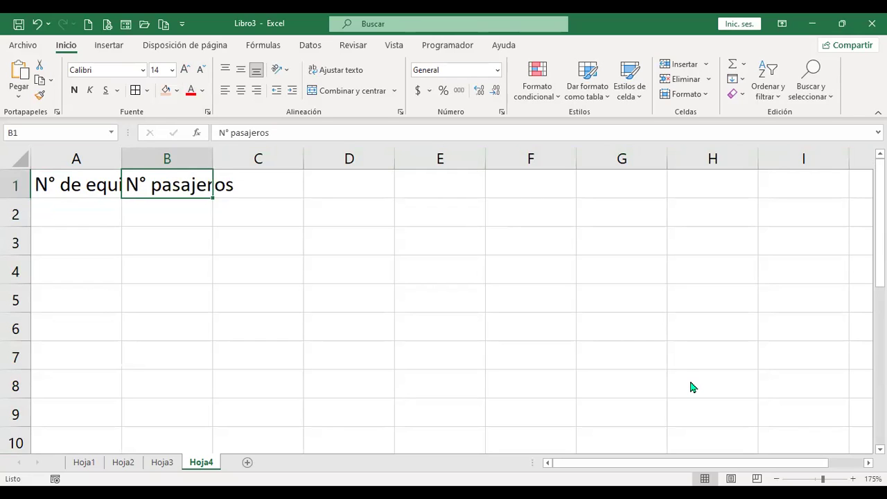
Step: Enter the heading 'Precio del pasaje' in C1
key(Right)
text(Precio)
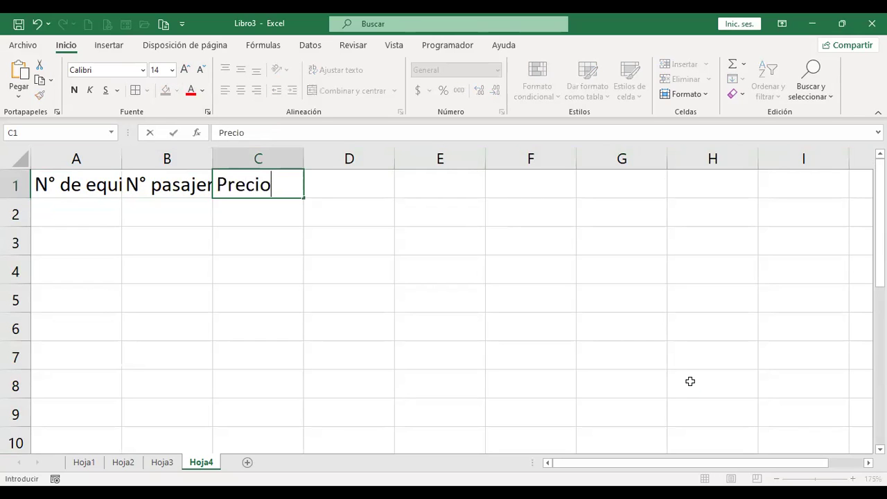
text( del psa)
key(BackSpace)
key(BackSpace)
text(asaje)
key(Return)
key(Up)
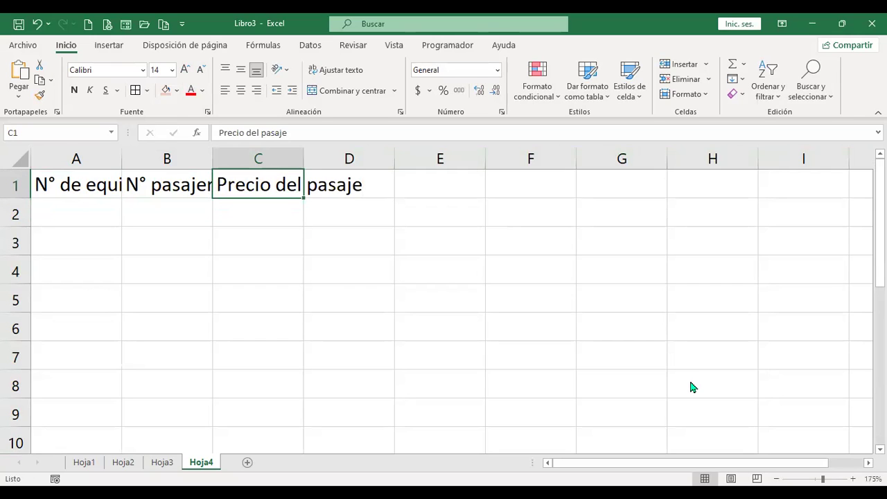
Step: Enter ticket prices 0.35, 0.3, 0.4 and 0.45 in C2:F2
key(Down)
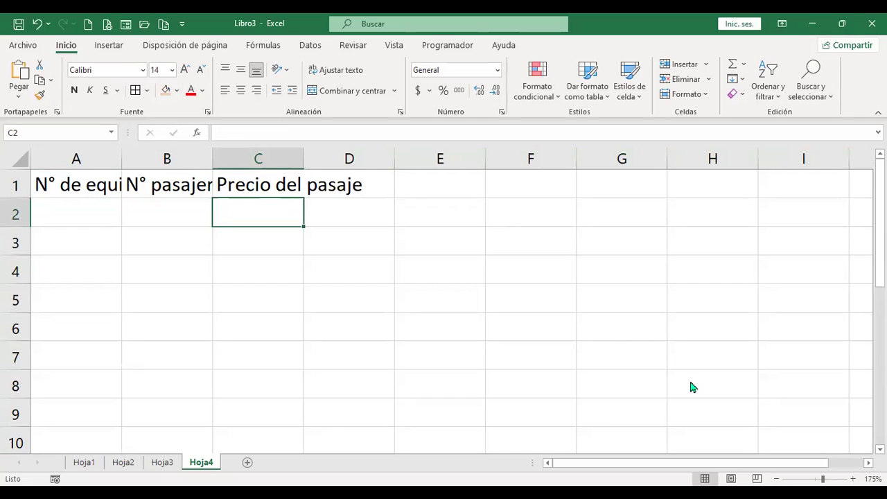
text(0.35)
key(Tab)
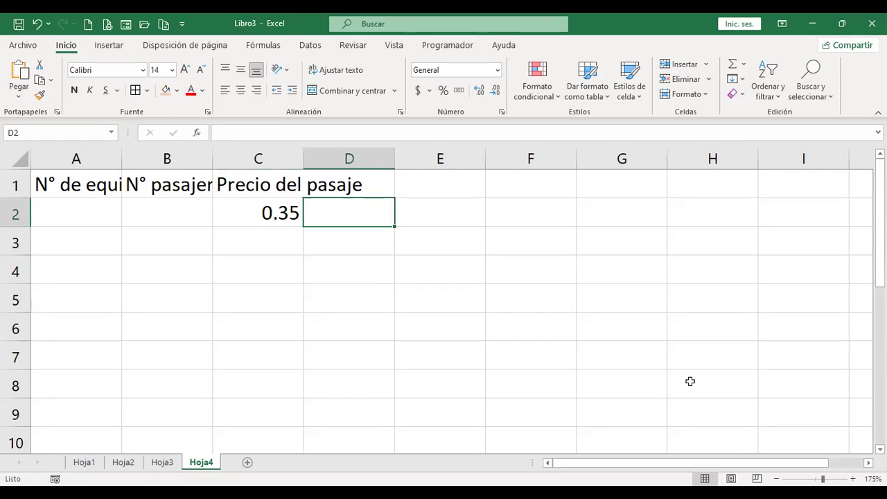
text(0.3)
key(Tab)
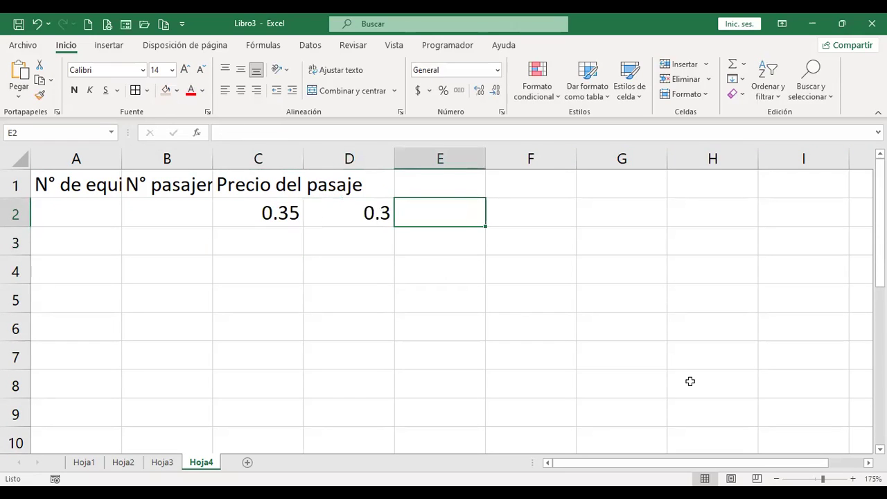
text(.4)
key(Tab)
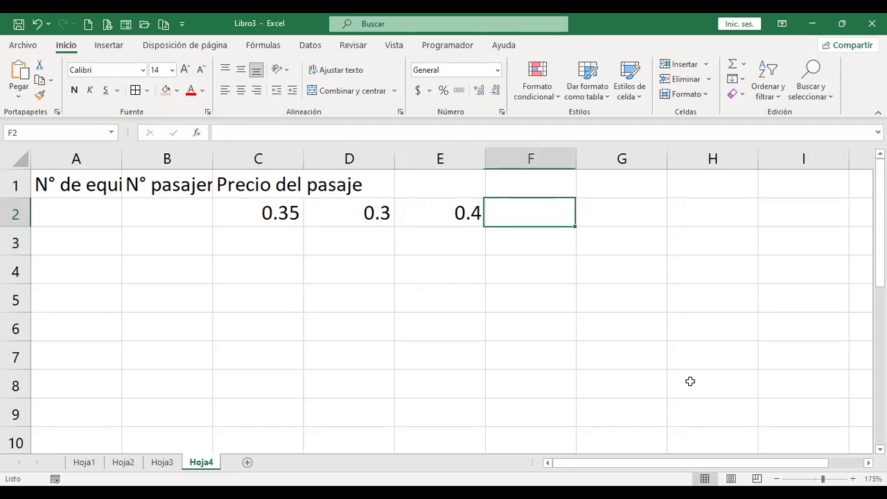
text(.45)
key(Tab)
key(Down)
key(Left)
key(Left)
key(Left)
key(Left)
key(Left)
key(Left)
key(Up)
key(Up)
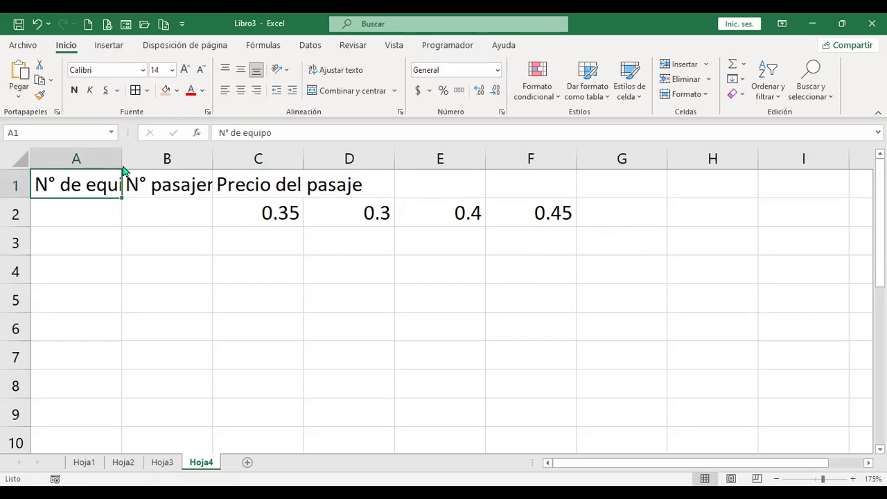
Step: Wrap the B1 heading, shorten row 1, and merge-centre 'Precio del pasaje' across C1:F1
click(347, 70)
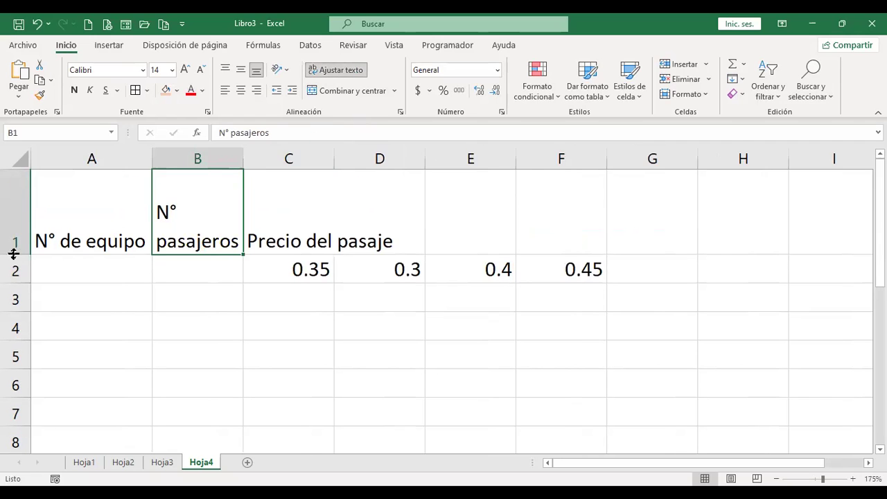
drag(14, 254, 14, 222)
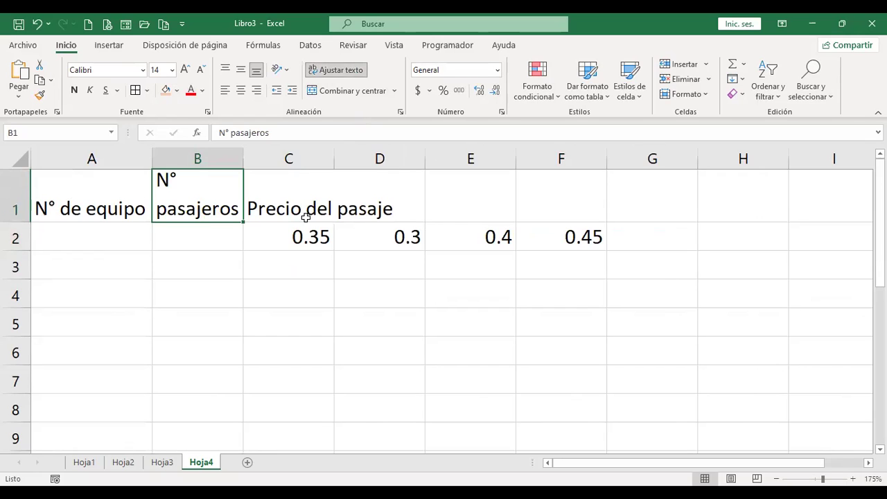
drag(298, 237, 559, 237)
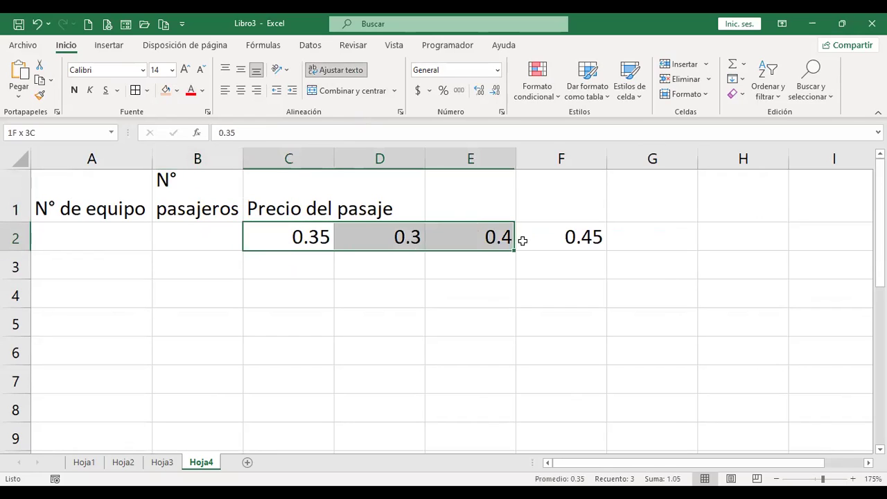
drag(278, 197, 566, 203)
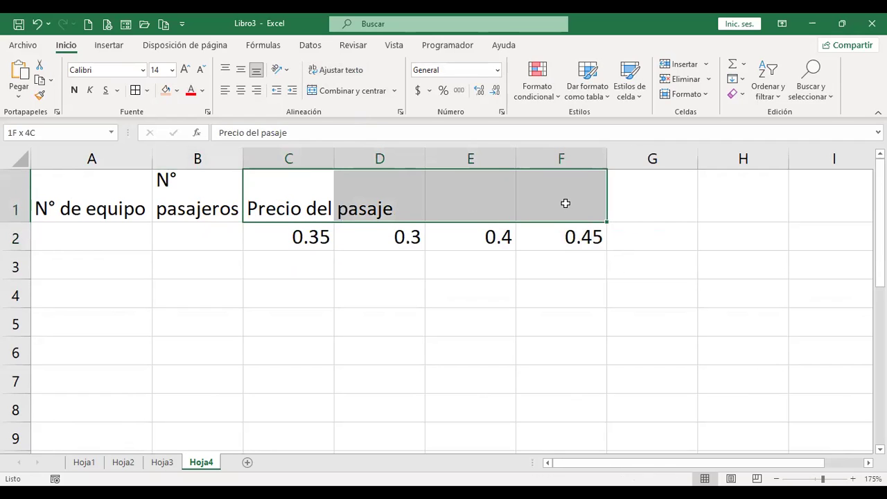
click(346, 95)
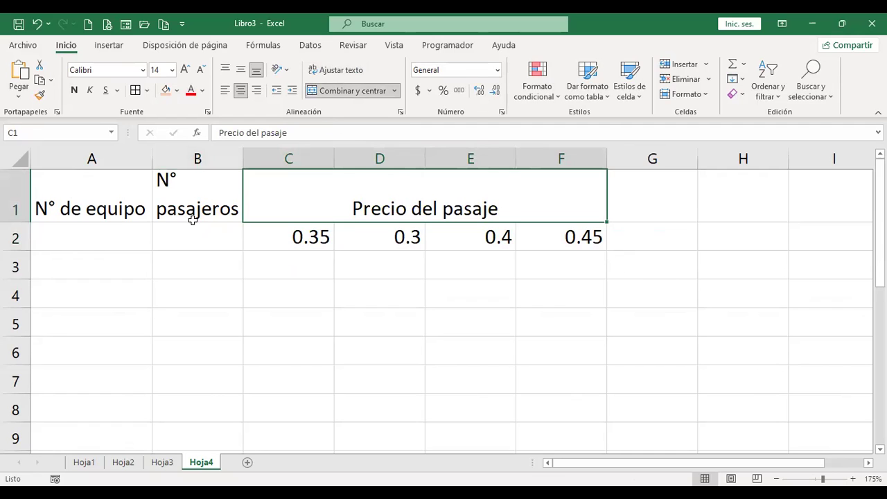
Step: Merge B1:B2 into one centred 'N° pasajeros' heading
drag(201, 239, 51, 245)
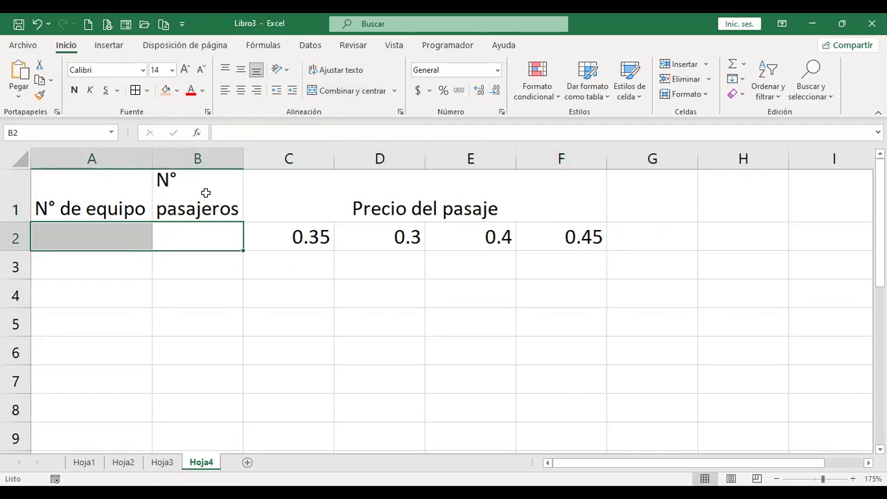
drag(205, 193, 206, 229)
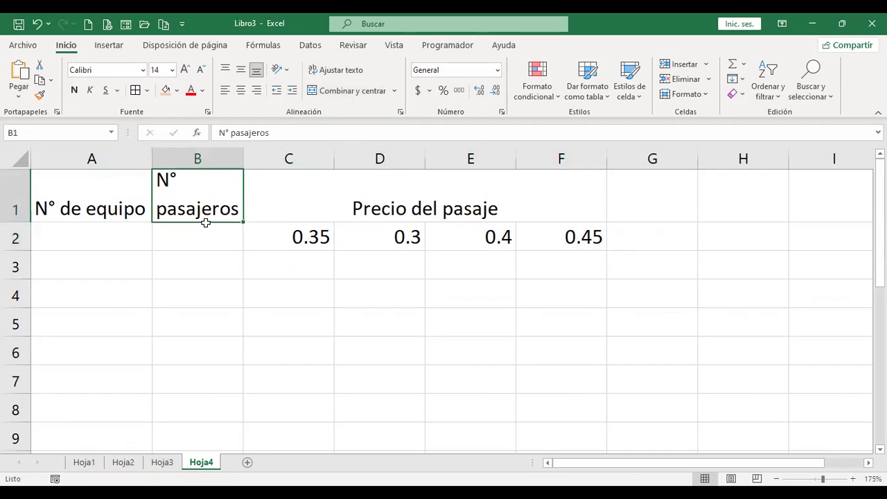
click(334, 93)
Step: Middle-align the header block A1:F2 and apply all borders to it
drag(127, 182, 119, 229)
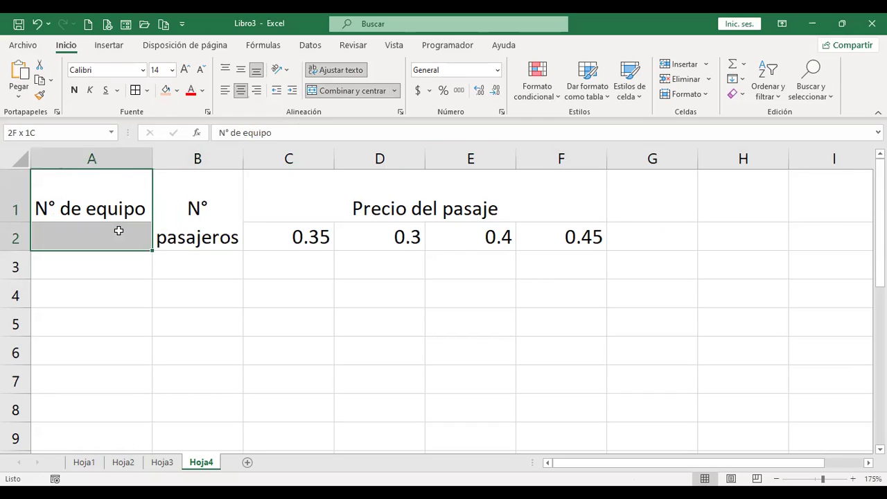
drag(115, 190, 495, 200)
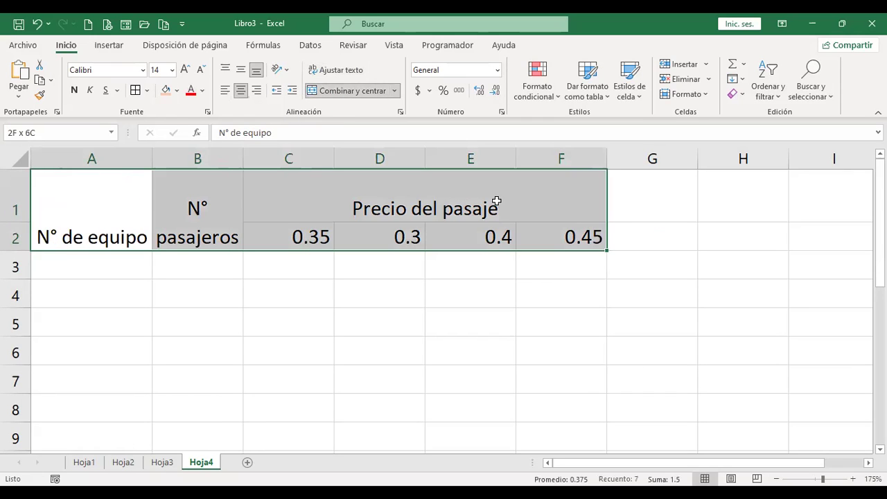
click(240, 69)
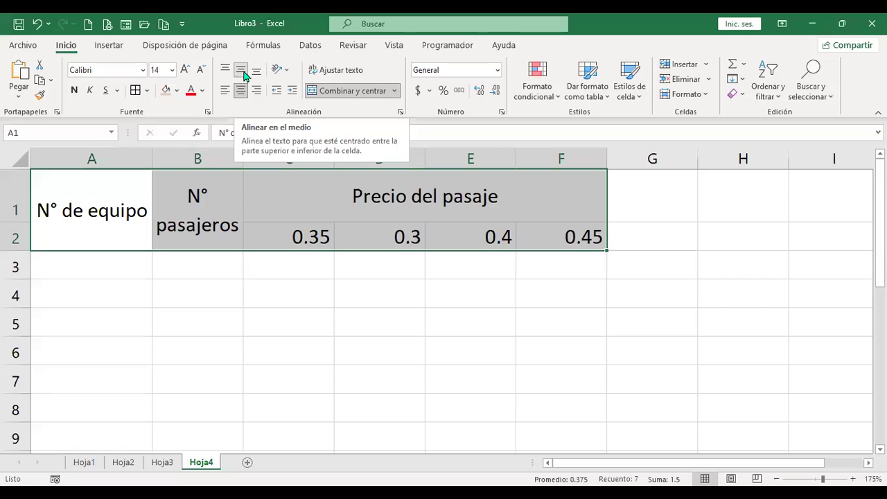
click(135, 90)
click(299, 268)
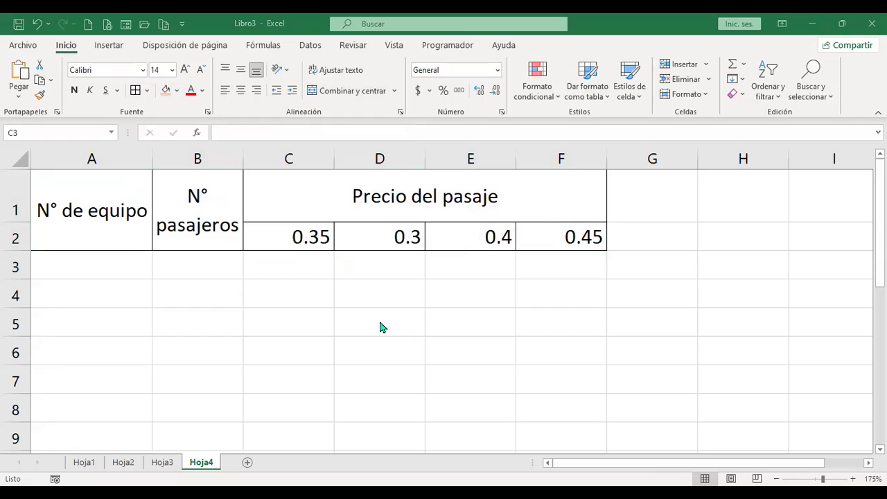
Step: Enter team numbers 200, 300, 400, 100, 20 and 90 in A3:A8
key(Home)
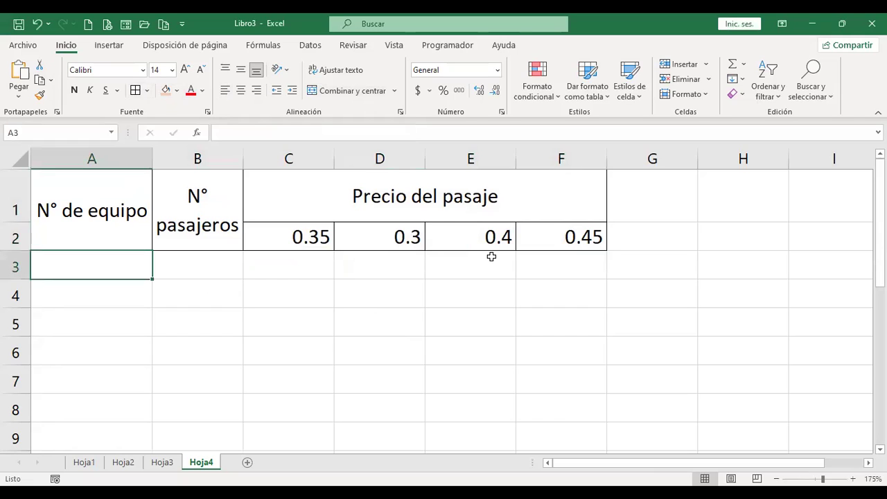
text(200)
key(Return)
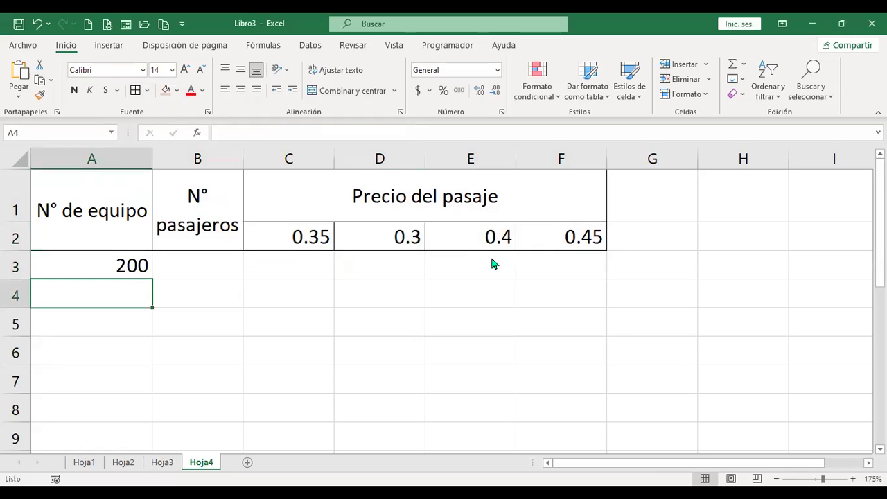
text(300)
key(Return)
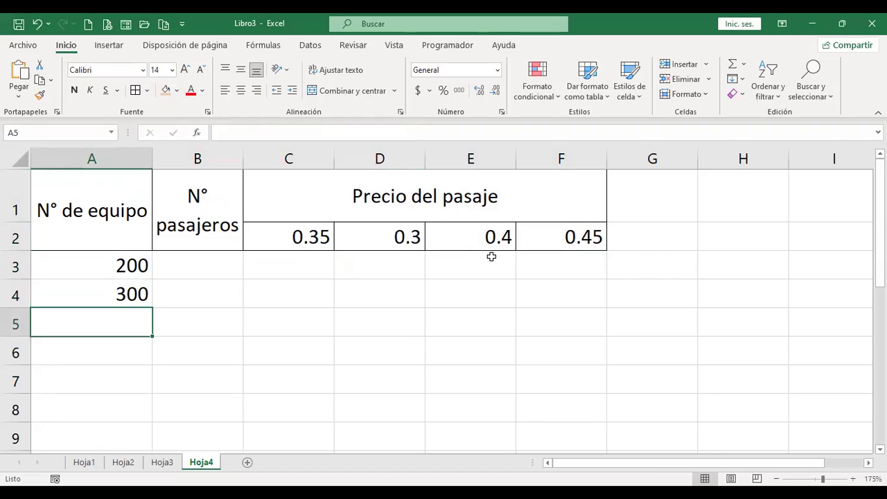
text(400)
key(Return)
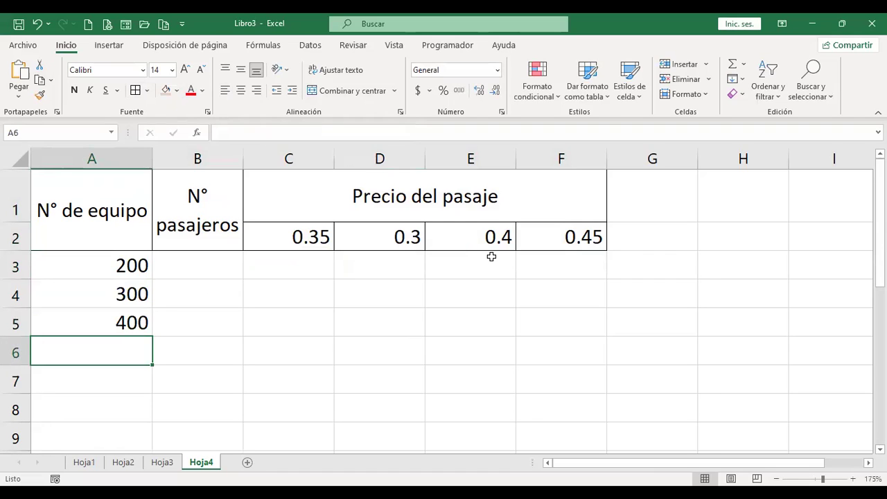
text(100)
key(Return)
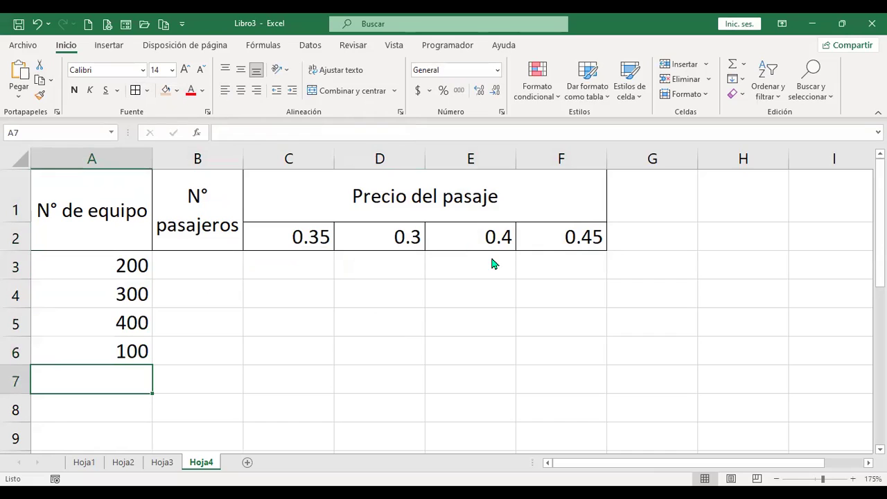
text(20)
key(Return)
text(90)
key(Tab)
Step: Enter passenger counts 30, 60, 70, 20, 50 and 100 in B3:B8
key(Up)
key(Up)
key(Up)
key(Up)
key(Up)
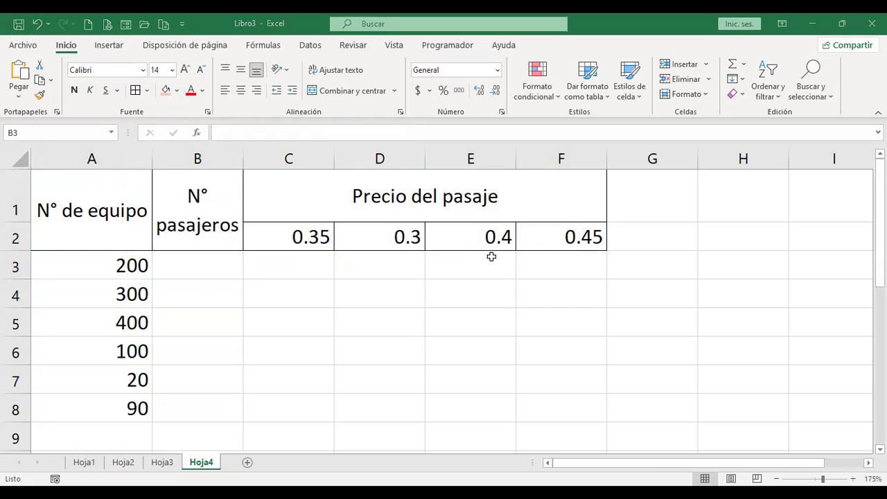
text(30)
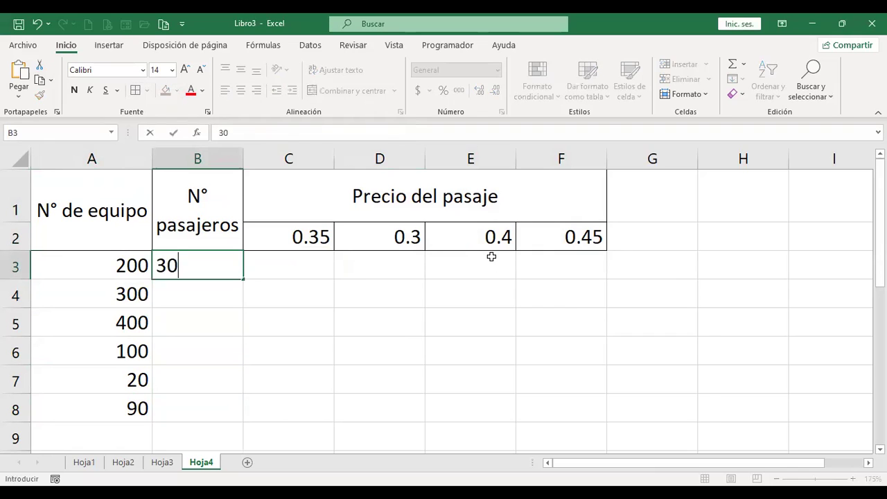
key(Return)
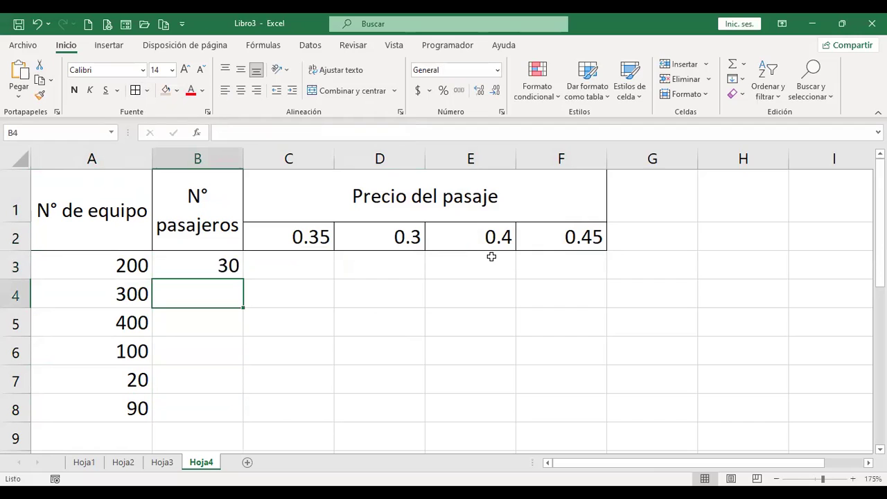
text(60)
key(Return)
text(70)
key(Return)
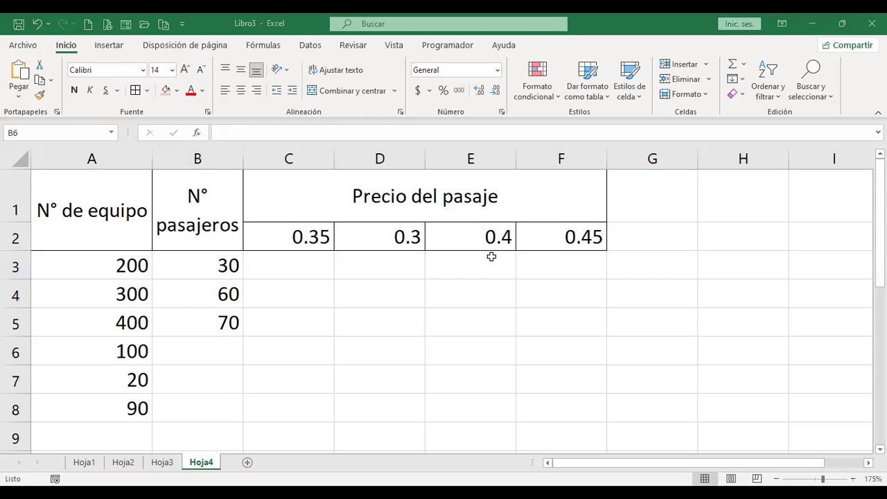
text(20)
key(Return)
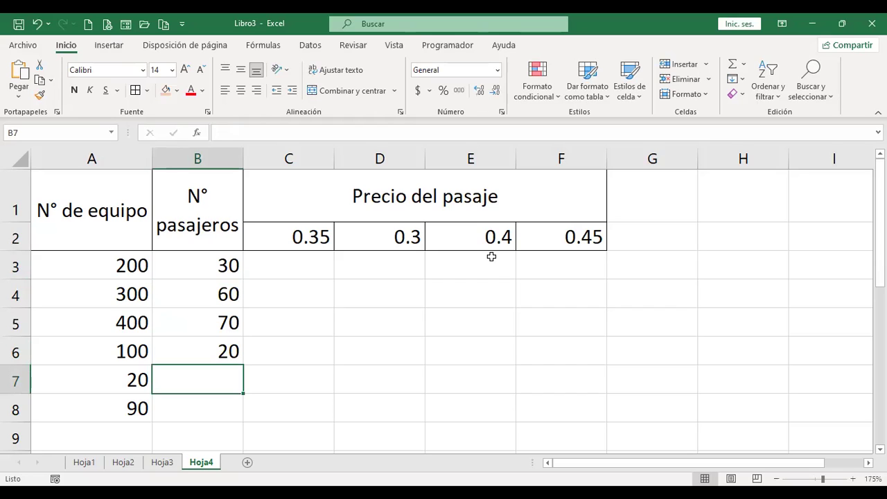
text(850)
key(BackSpace)
key(BackSpace)
key(BackSpace)
text(50)
key(Return)
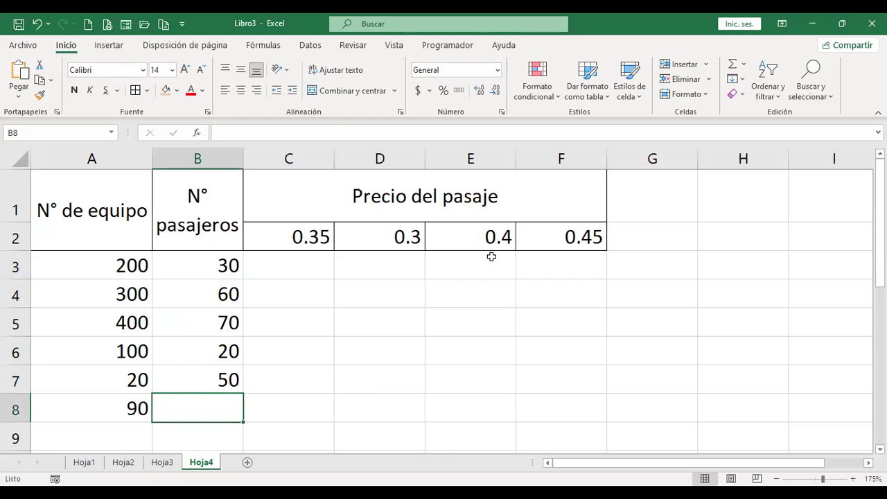
text(1)
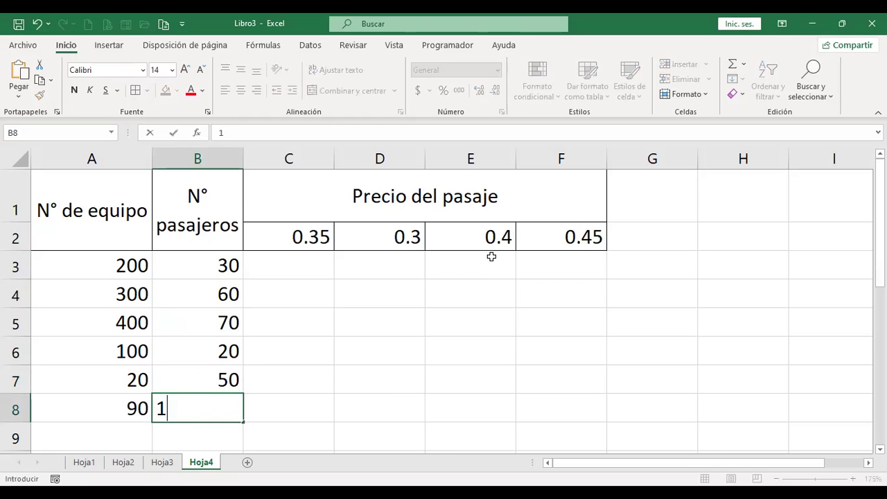
text(00)
key(Tab)
Step: Begin selecting the data block from A3 across to column F
key(Up)
key(Up)
key(Up)
key(Up)
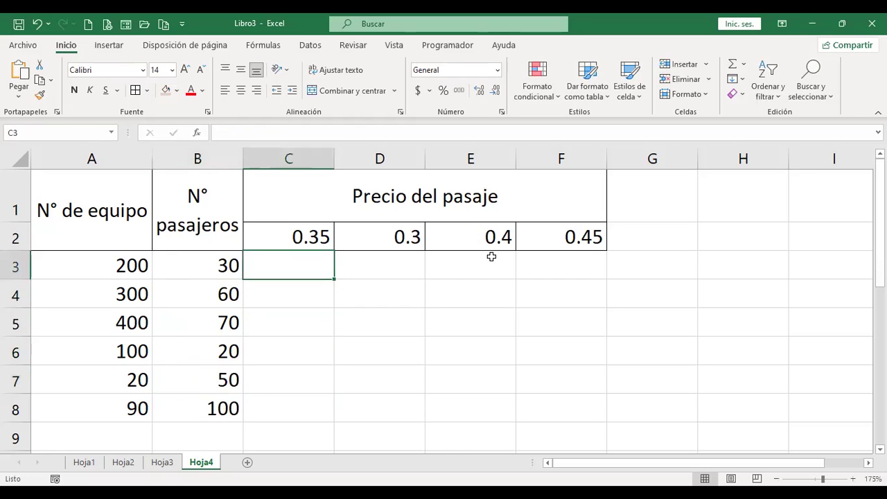
key(Left)
key(Left)
key(shift+Right)
key(shift+Right)
key(shift+Right)
key(shift+Right)
key(shift+Right)
Step: Apply all borders to A3:F8 and centre its values horizontally and vertically
key(shift+Down)
key(shift+Down)
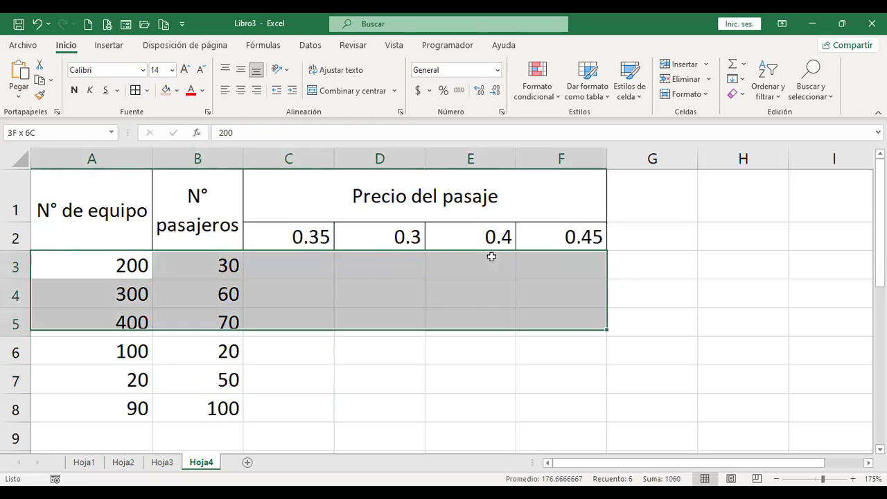
key(shift+Down)
key(shift+Down)
key(shift+Down)
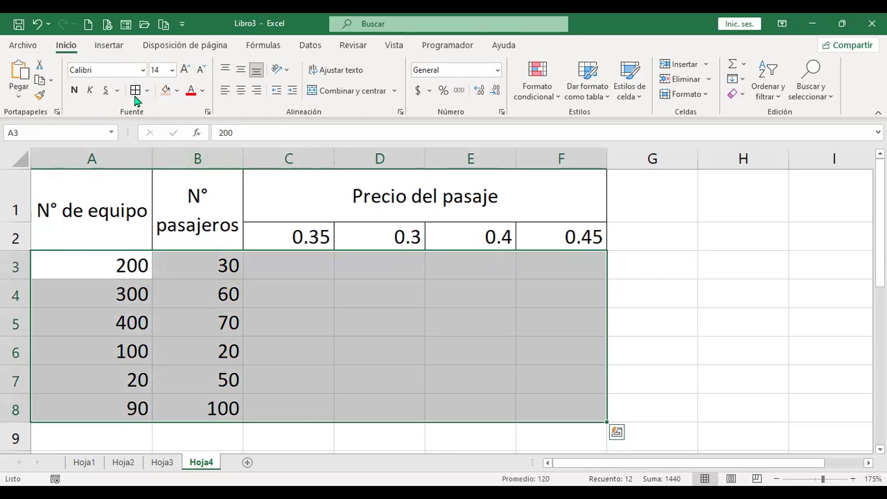
click(135, 90)
click(241, 90)
click(240, 70)
click(299, 270)
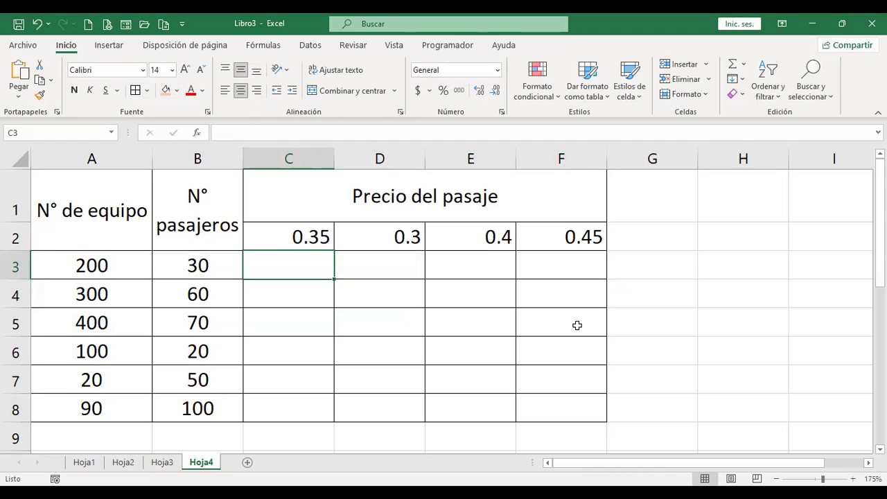
Step: Centre the four ticket prices in C2:F2
click(203, 257)
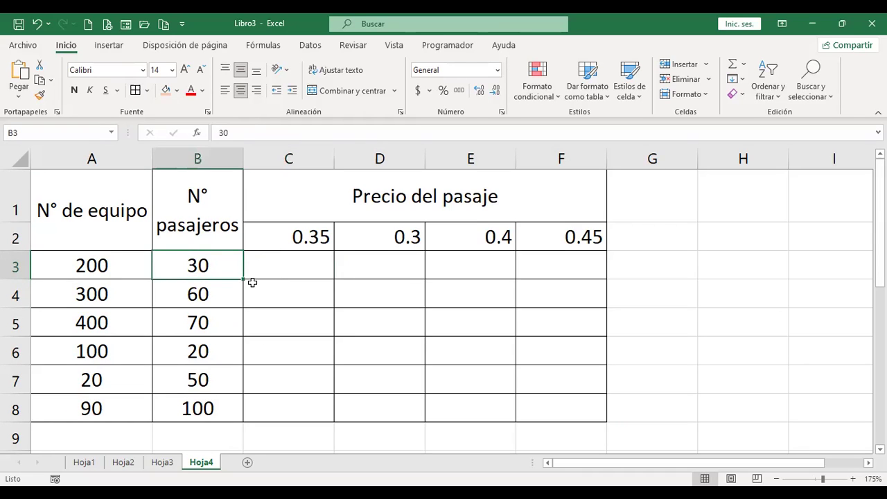
drag(298, 236, 595, 239)
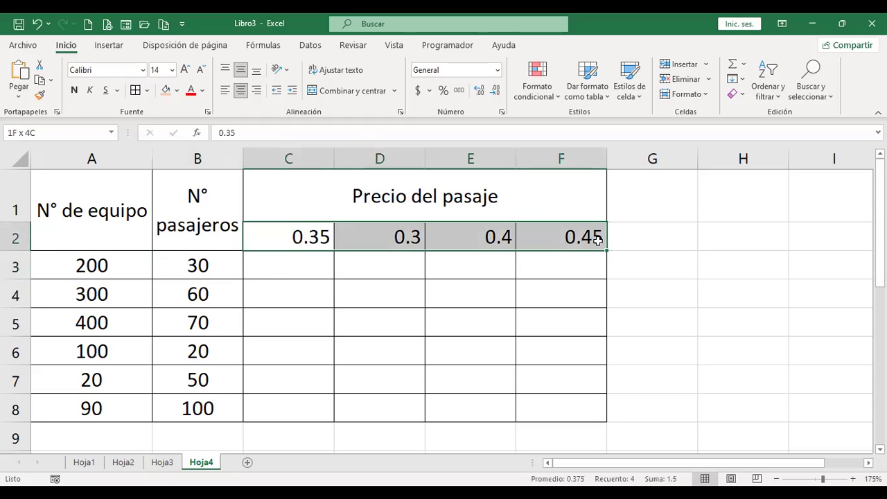
click(240, 90)
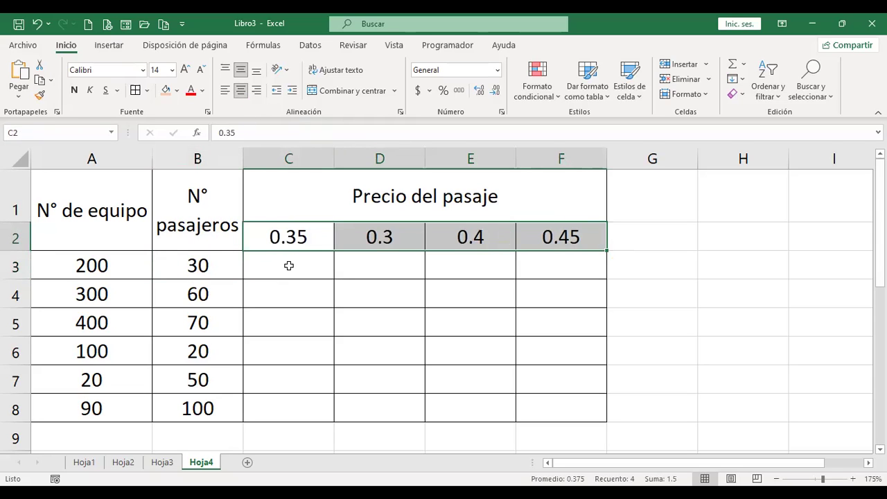
click(270, 267)
Step: Check the passenger count, the four prices and data cells, ending on C3
click(196, 263)
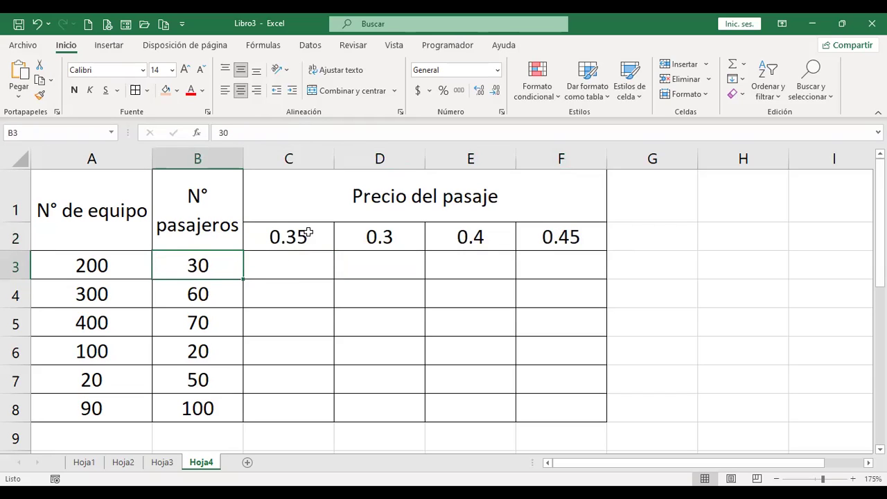
click(306, 236)
click(395, 240)
click(470, 237)
click(572, 235)
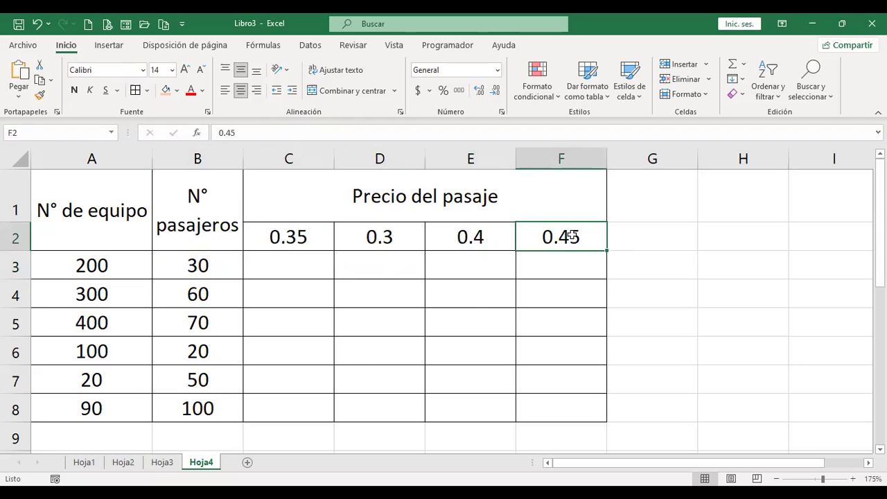
click(481, 299)
click(476, 322)
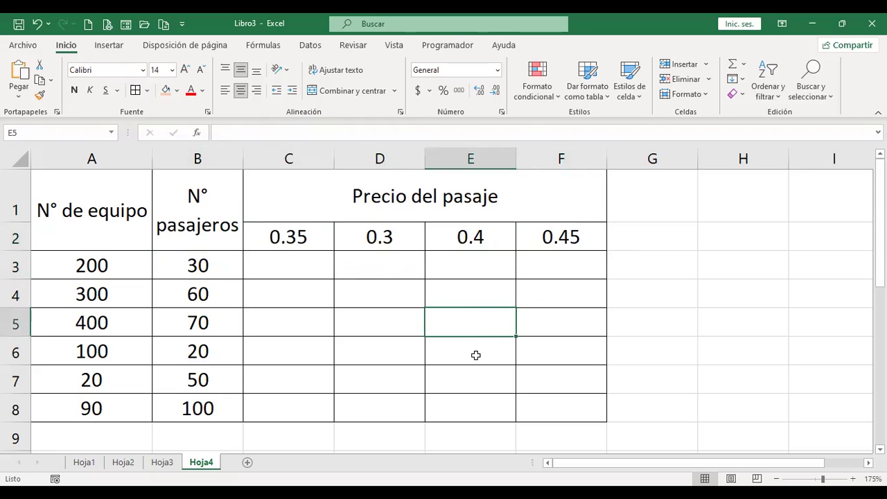
click(476, 355)
click(558, 354)
click(560, 382)
click(562, 397)
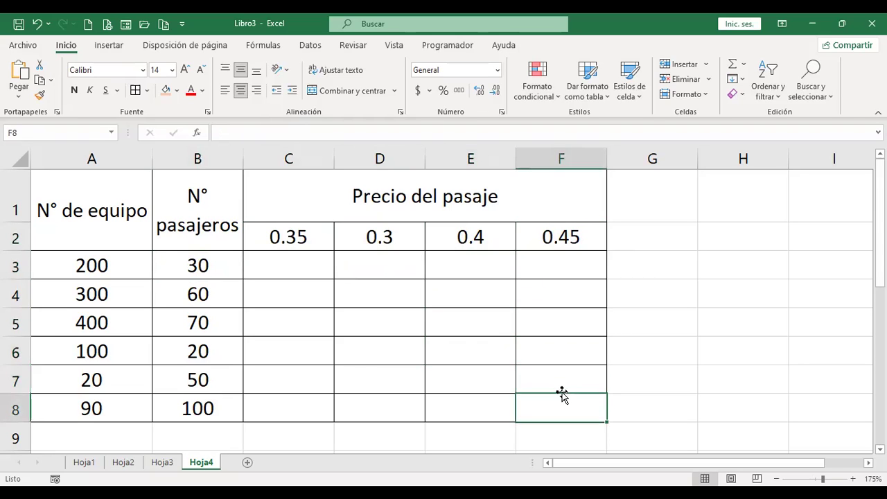
click(275, 267)
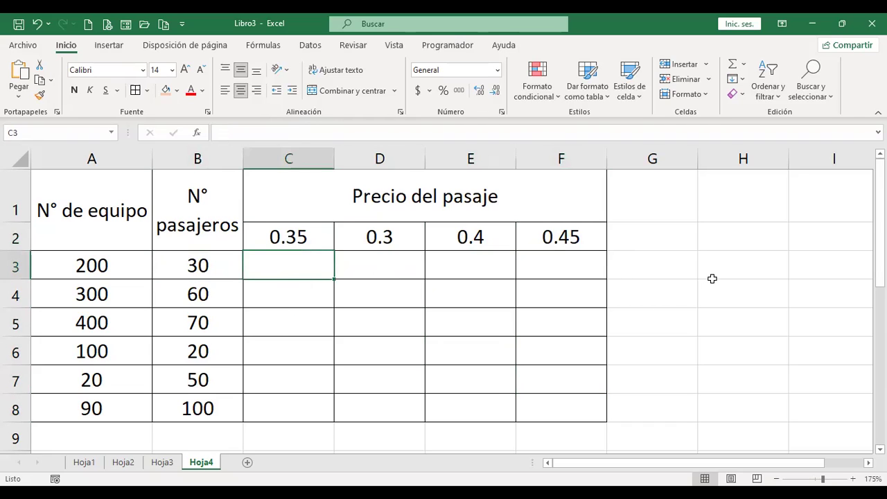
Step: Start the C3 fare formula as +B$3, fixing the row of the passenger reference
text(+)
click(209, 262)
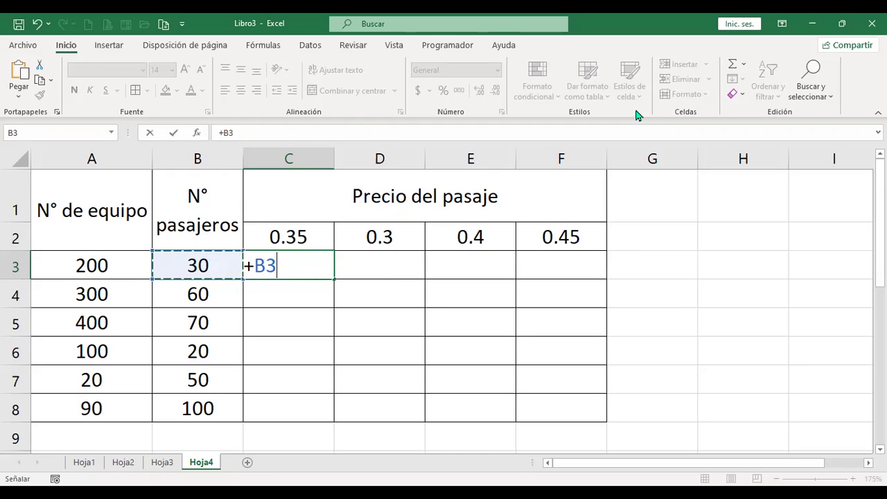
key(F4)
key(F4)
key(F4)
key(F4)
key(F4)
key(F4)
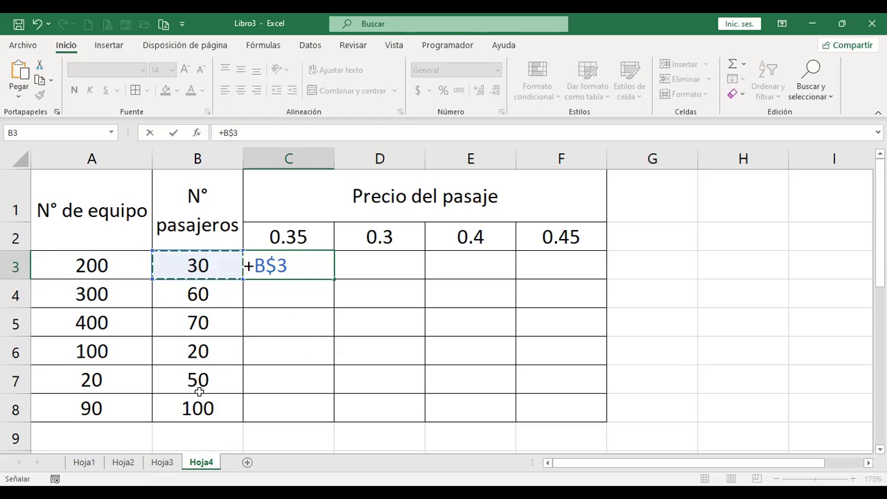
Step: Build the mixed-reference formula +$B3*C$2 in C3, multiplying passengers by the 0.35 fare
key(F4)
text(*)
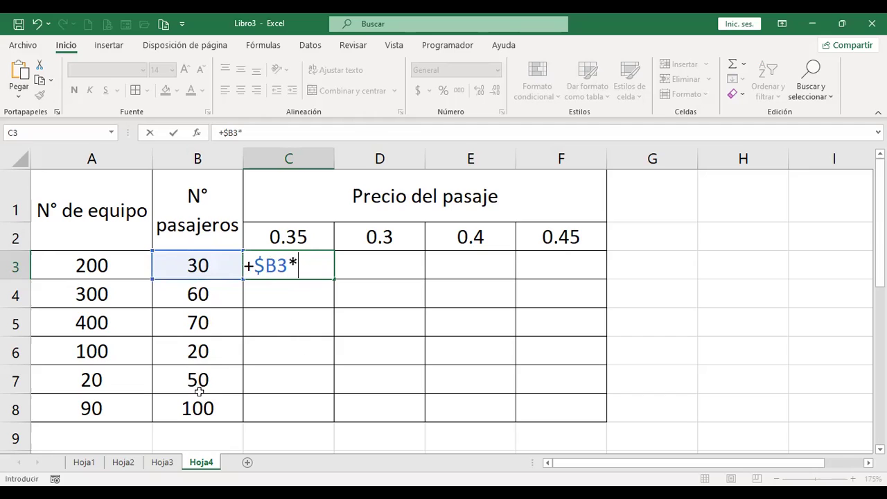
click(313, 226)
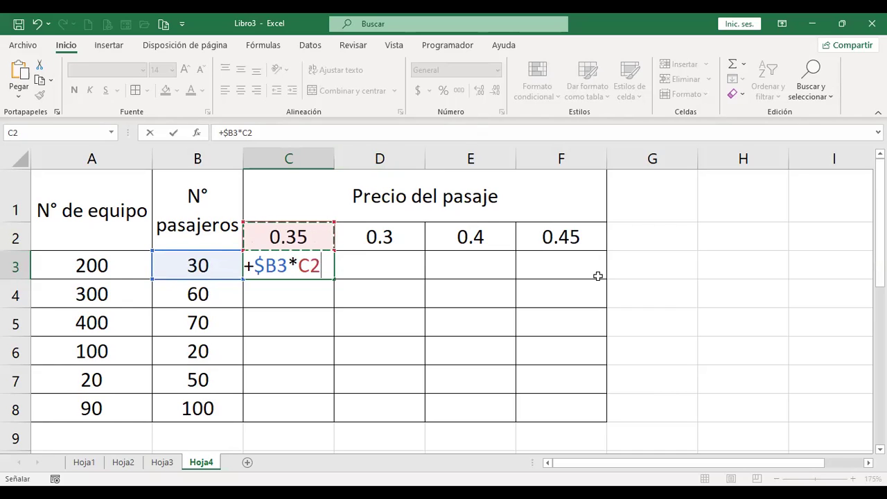
key(F4)
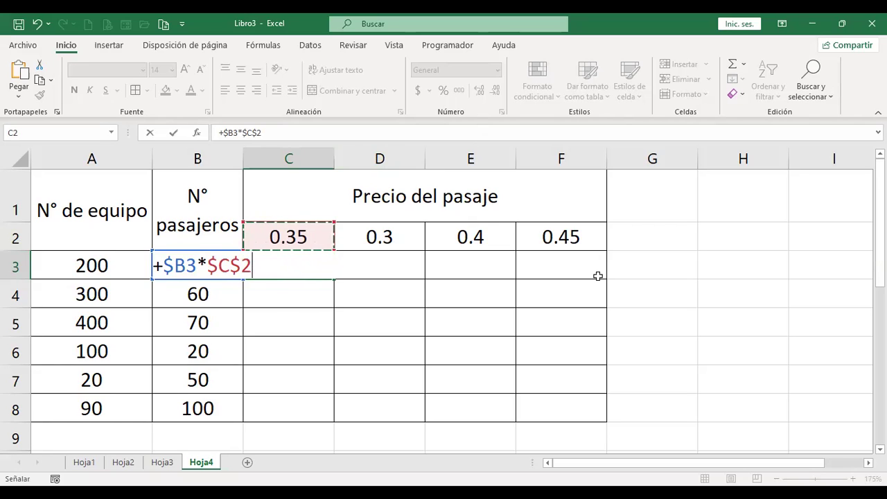
key(F4)
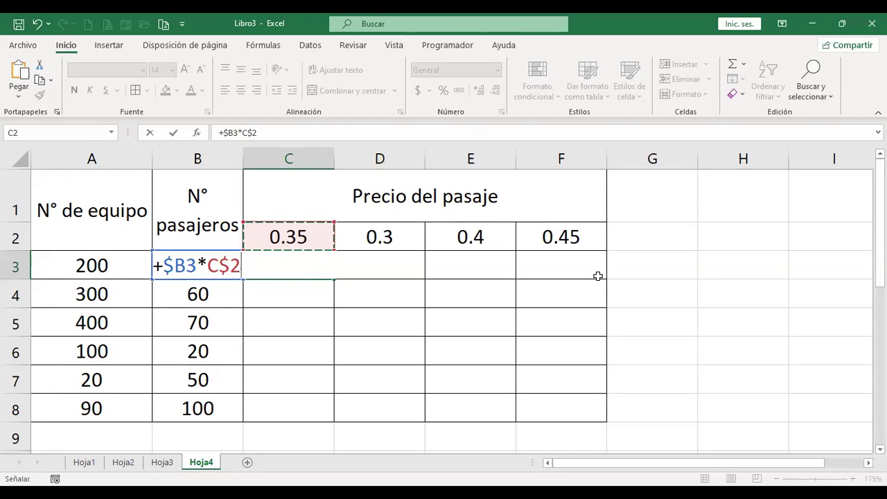
Step: Commit C3 showing 10.5, copy it down into C4 and check C4's references
key(Return)
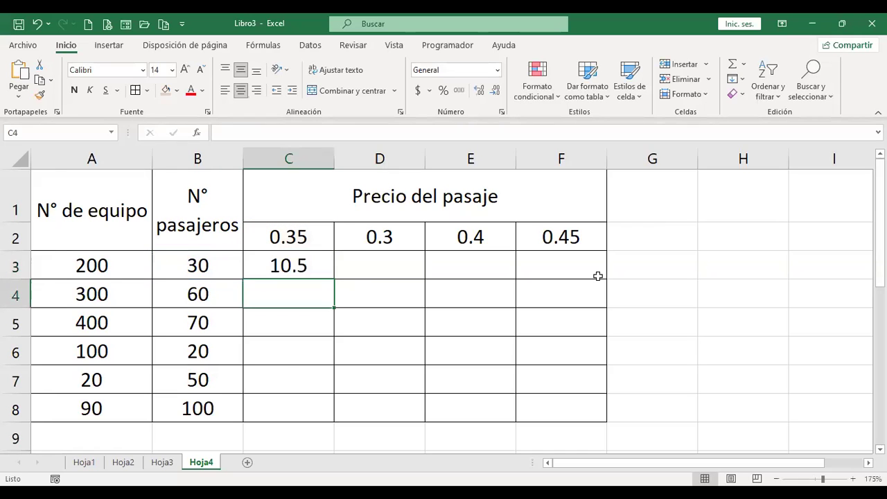
key(Up)
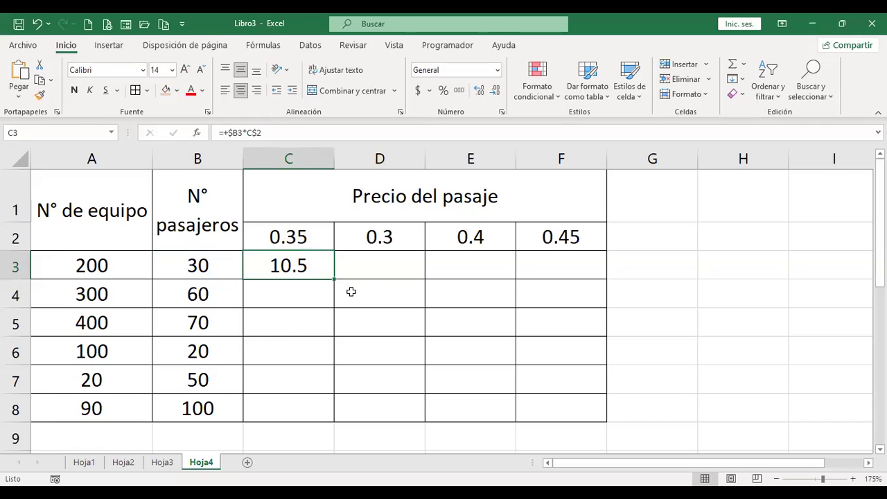
drag(336, 292, 337, 300)
key(Down)
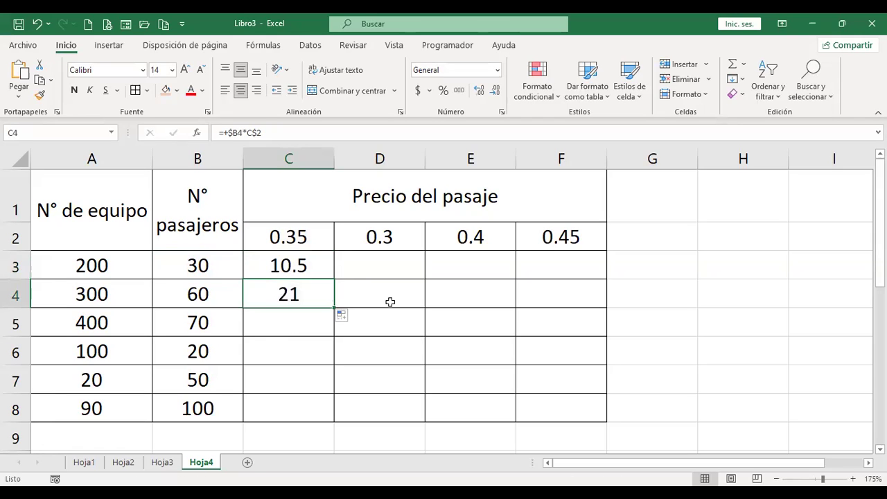
key(F2)
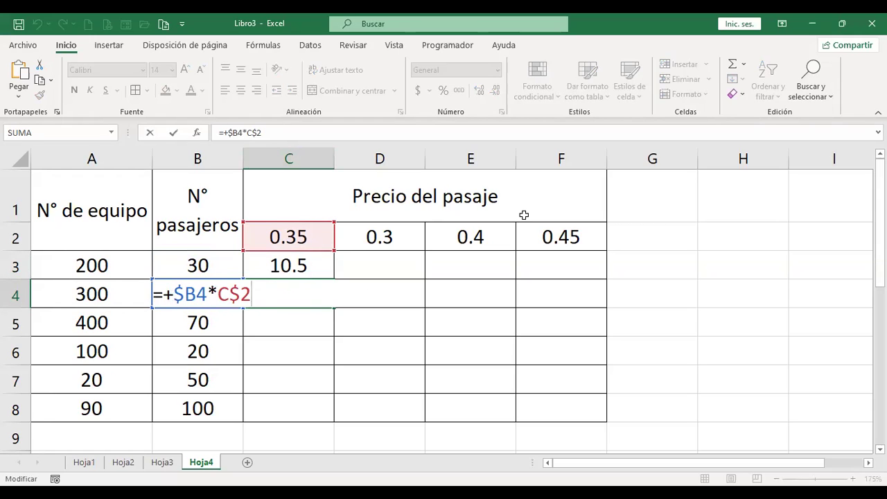
key(Return)
Step: Copy the C3 formula right into D3 and verify its references
click(302, 262)
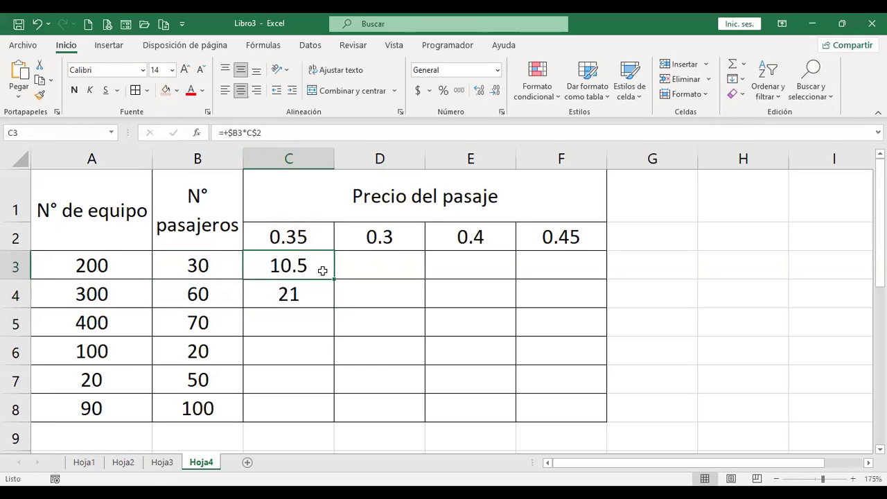
drag(335, 278, 403, 275)
click(385, 262)
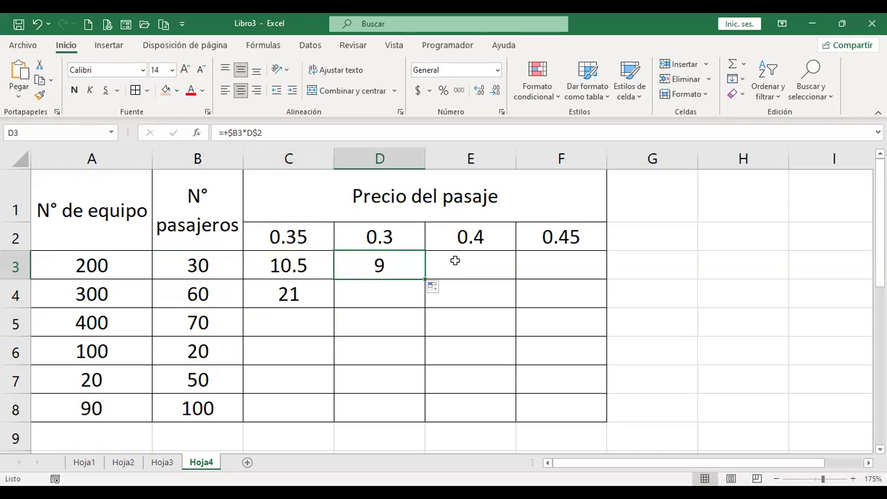
key(F2)
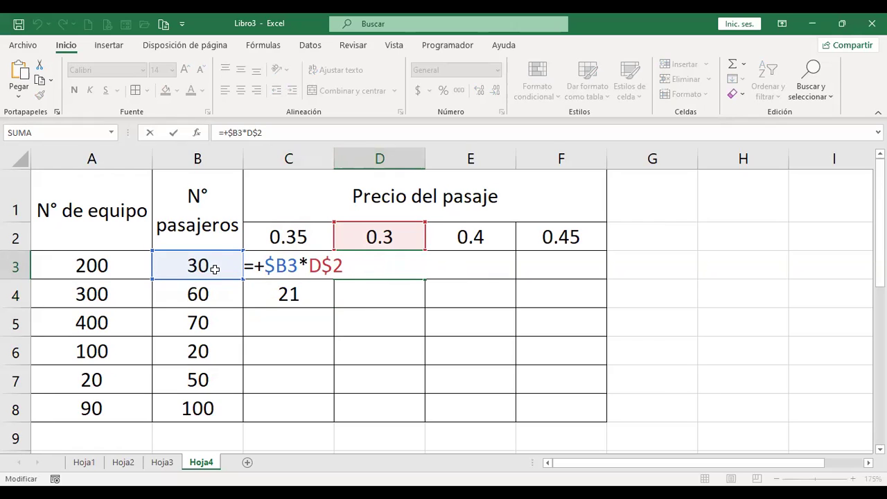
key(Return)
Step: Fill the C3 formula across the whole fare grid C3:F8
key(Up)
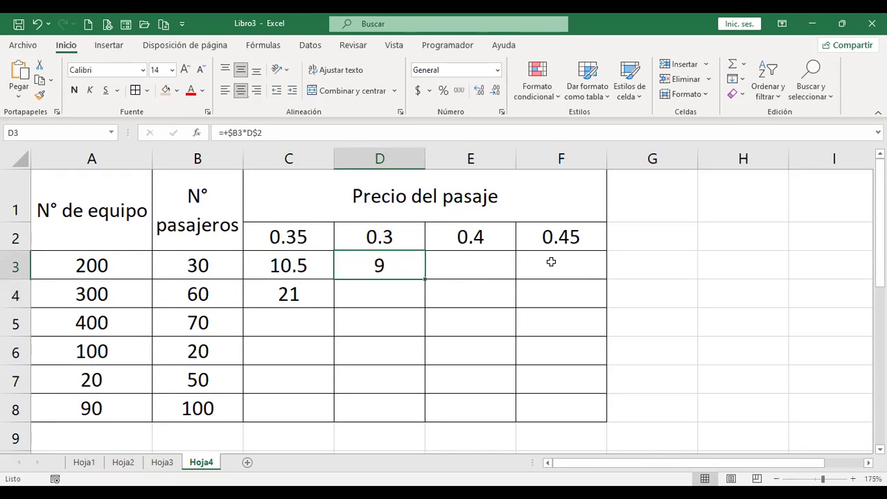
key(Left)
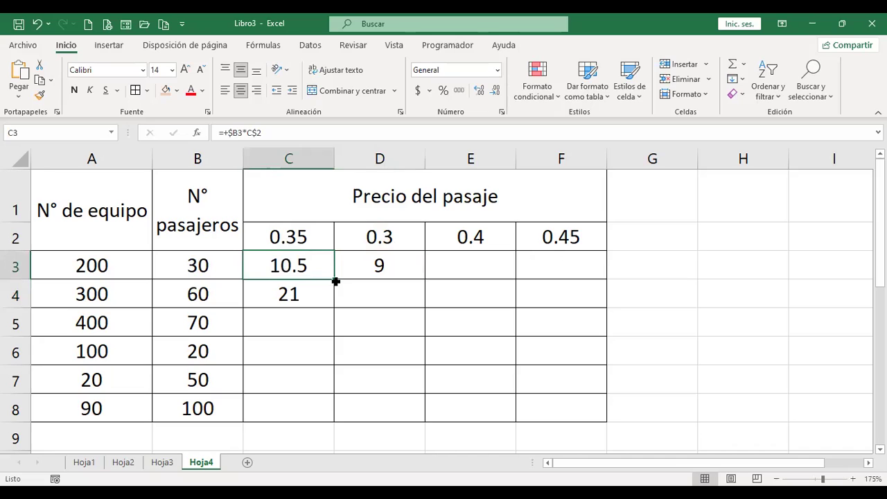
mouse_move(336, 281)
mouse_down()
mouse_move(586, 280)
mouse_move(606, 392)
mouse_up()
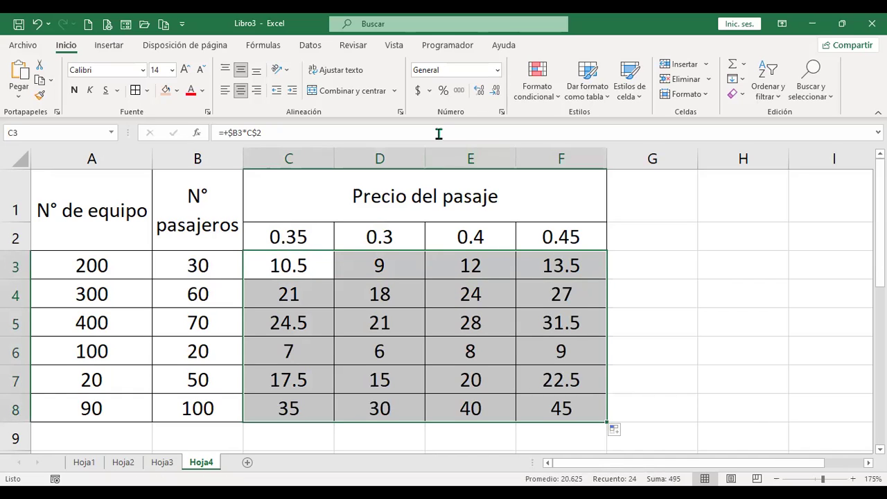
click(488, 375)
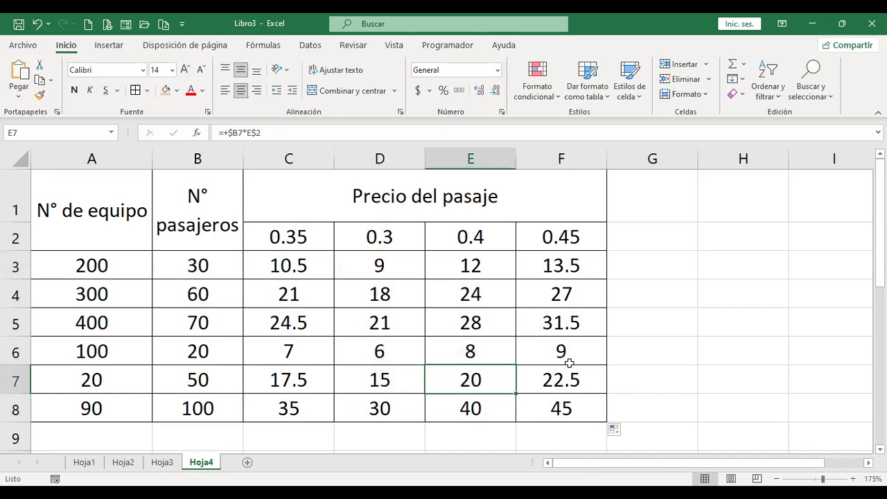
Step: Verify the E7 and C3 formulas unchanged, then add the new sheet Hoja5
key(F2)
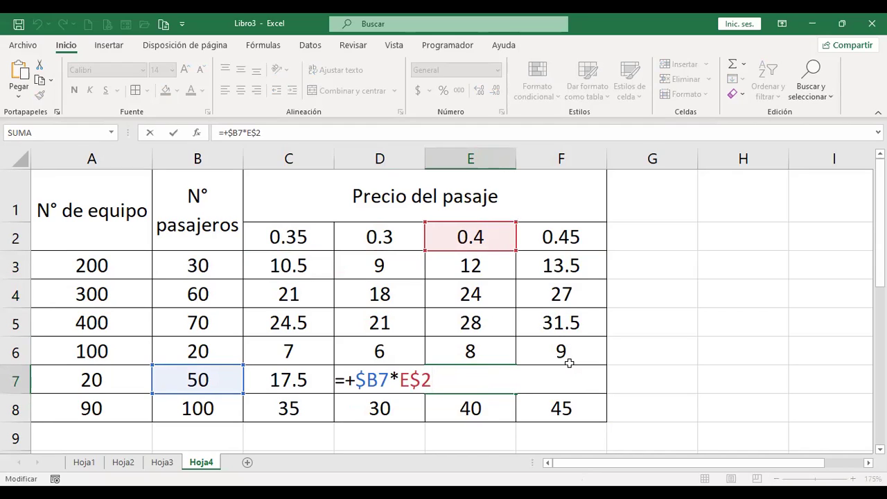
key(Return)
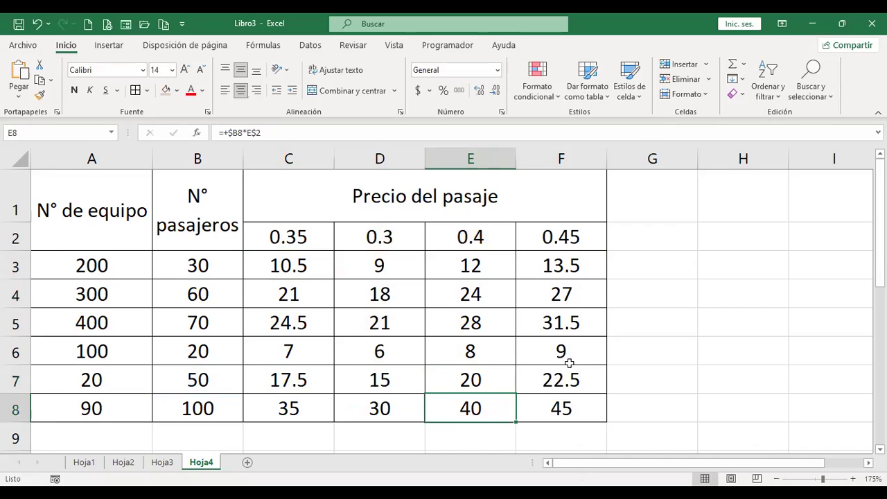
click(303, 266)
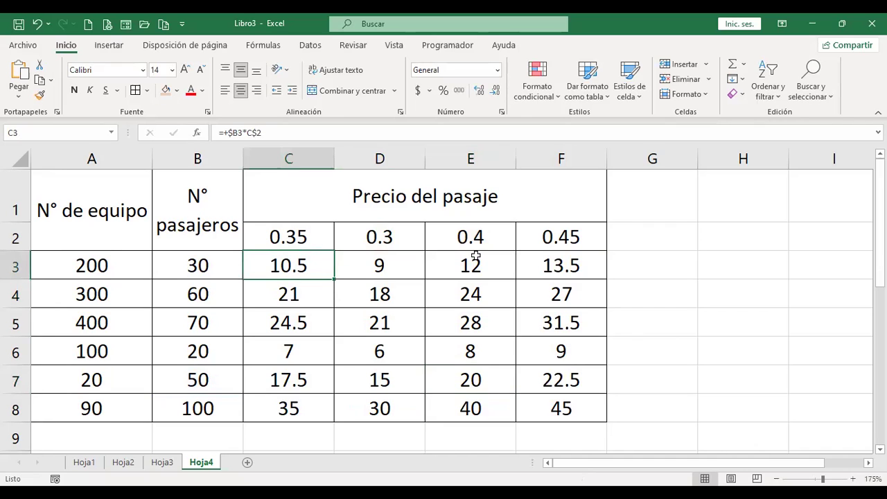
key(F2)
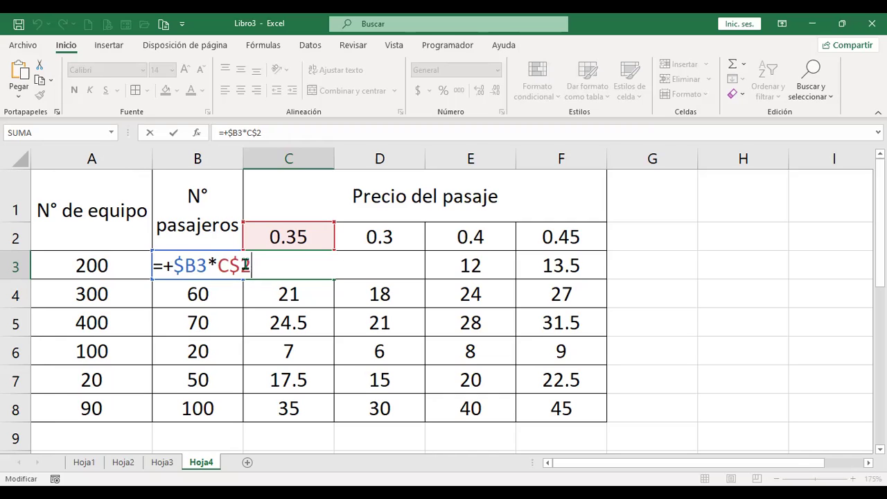
key(Return)
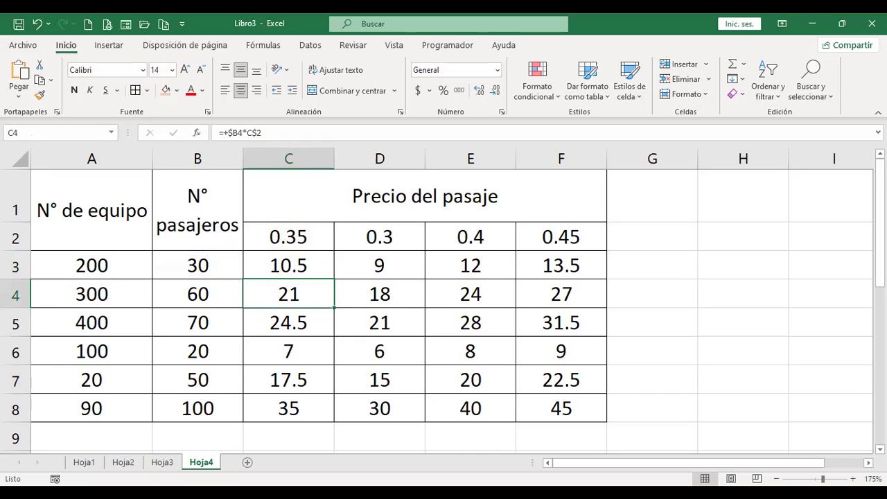
click(247, 463)
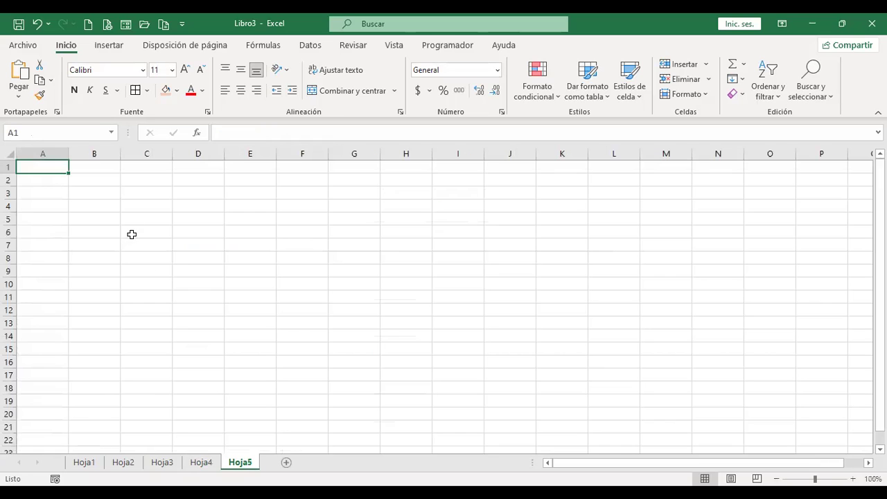
Step: Enter the title 'Tablas de multiplicar' in A1
click(8, 154)
ctrl+scroll(308, 288, up, 4)
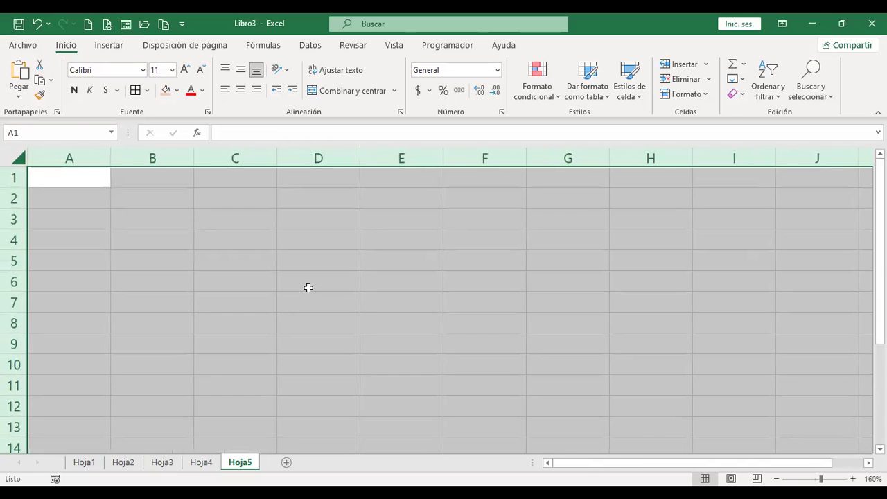
key(Up)
text(Tablas de multiplicar)
key(Return)
Step: Enter 1 and 2 in A3:A4 and extend the series down to A12 (1–10)
key(Return)
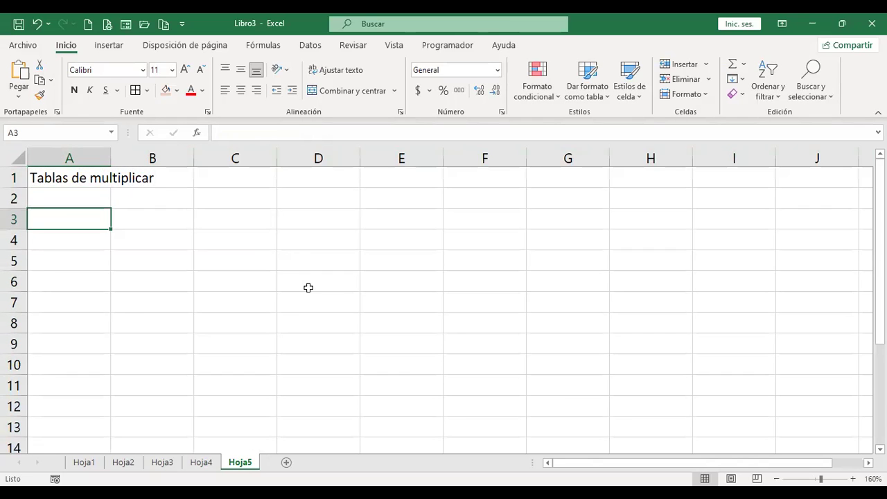
text(1)
key(Return)
text(2)
key(Return)
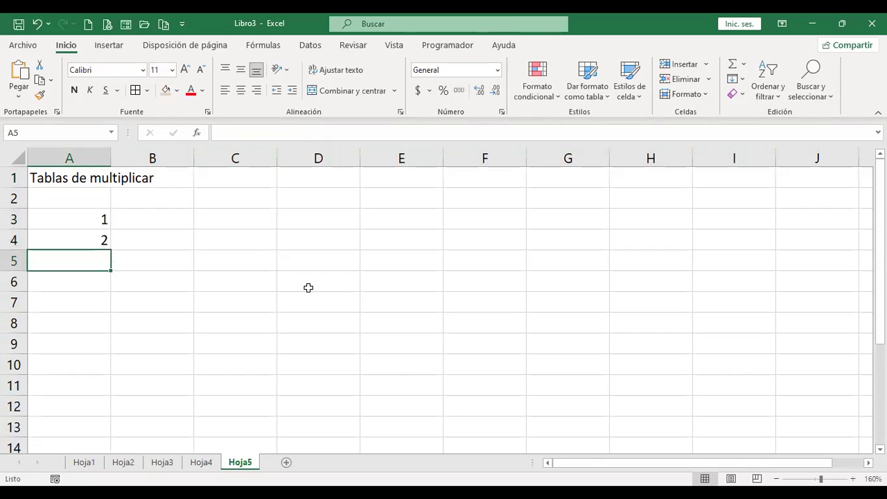
key(Up)
key(Up)
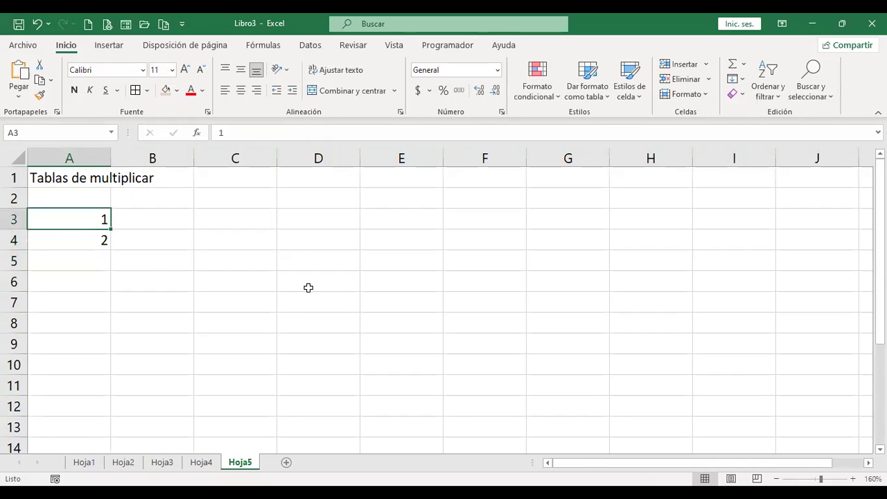
key(shift+Down)
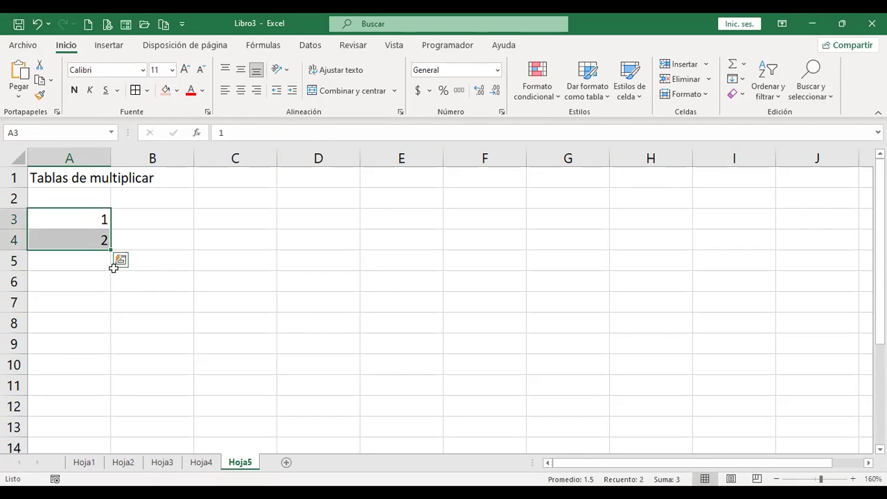
drag(111, 251, 119, 422)
Step: Make columns B through N narrower
click(148, 199)
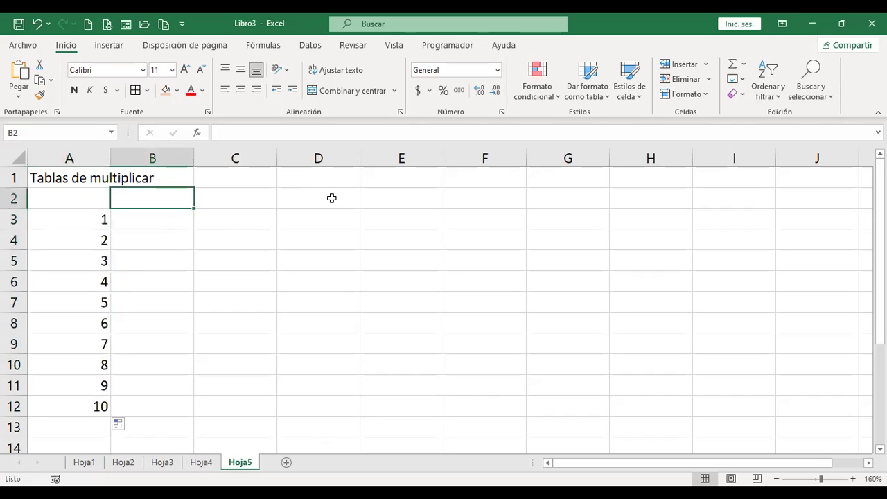
click(170, 154)
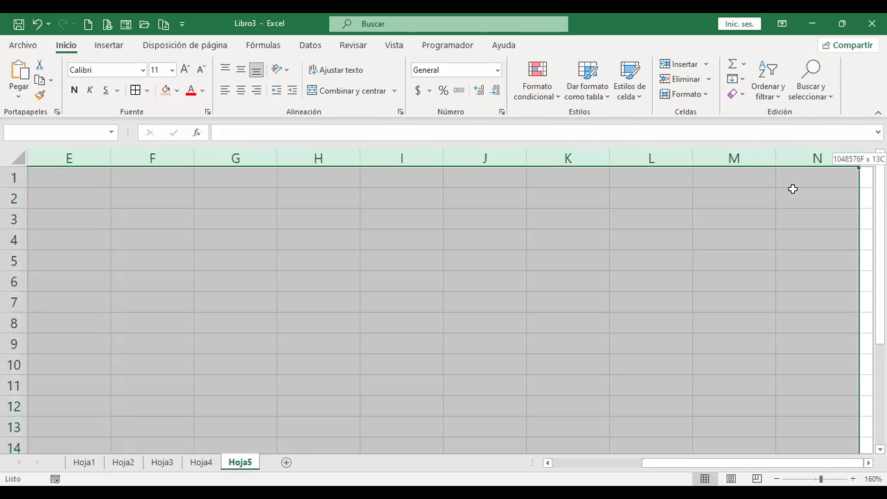
drag(823, 209, 792, 188)
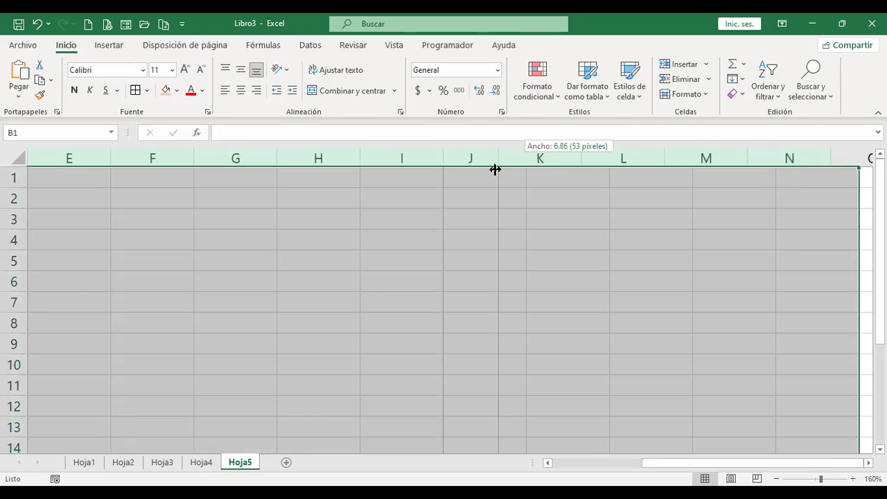
drag(529, 161, 494, 162)
Step: Enter 1 and 2 in B2:C2 and extend the series right to K2 for headers 1–10
key(ctrl+Home)
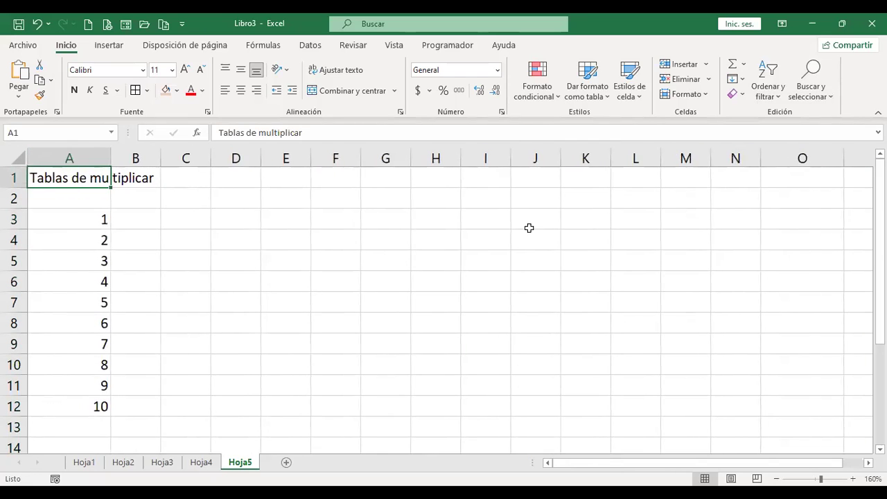
click(136, 198)
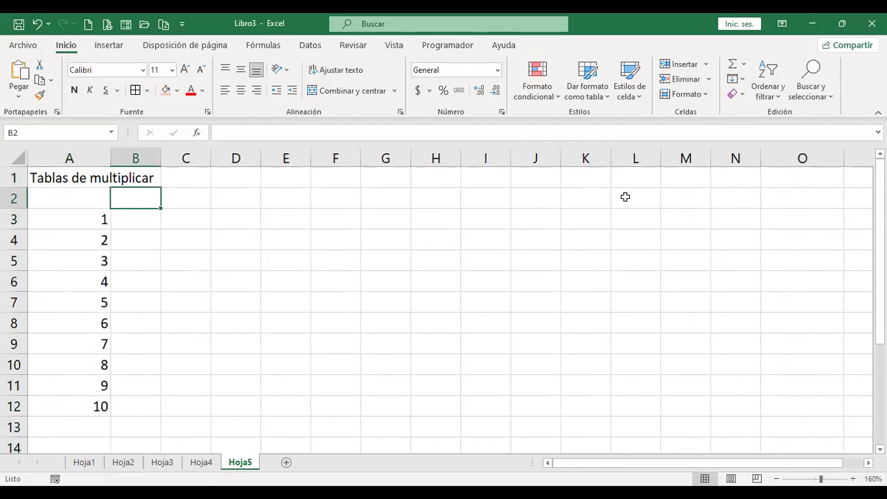
text(1)
key(Tab)
text(2)
key(Tab)
key(Left)
key(Left)
key(shift+Right)
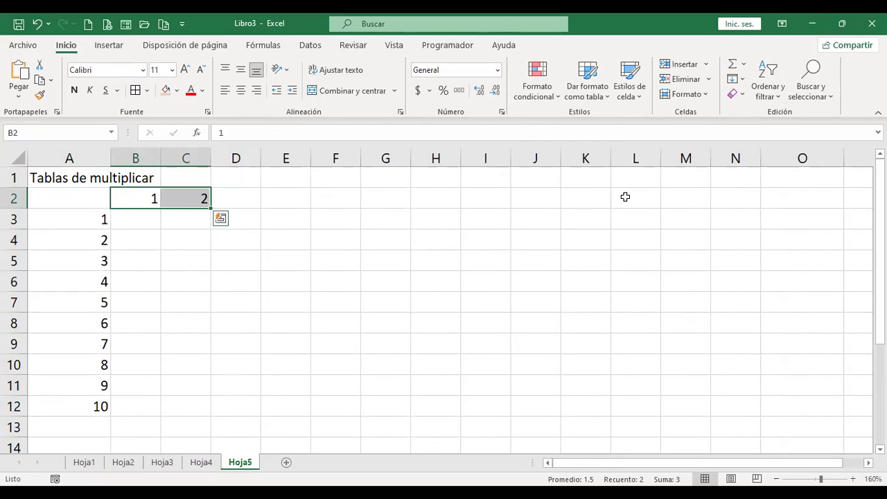
drag(212, 208, 594, 206)
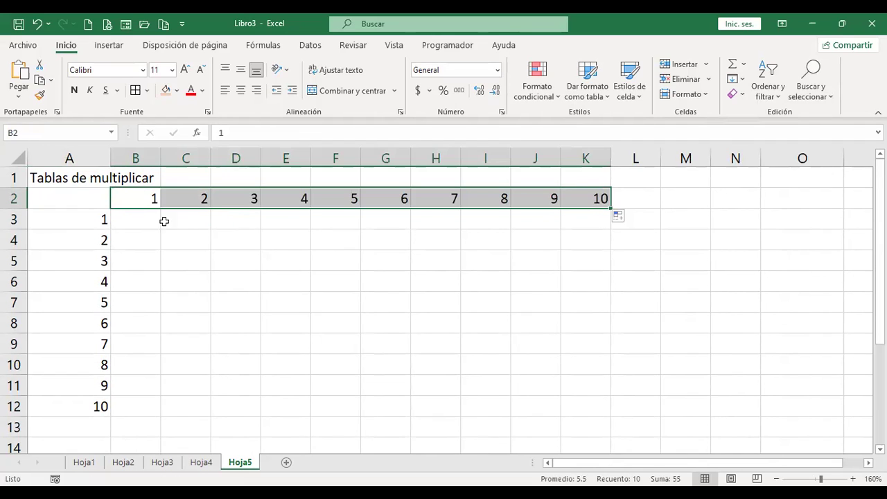
click(140, 215)
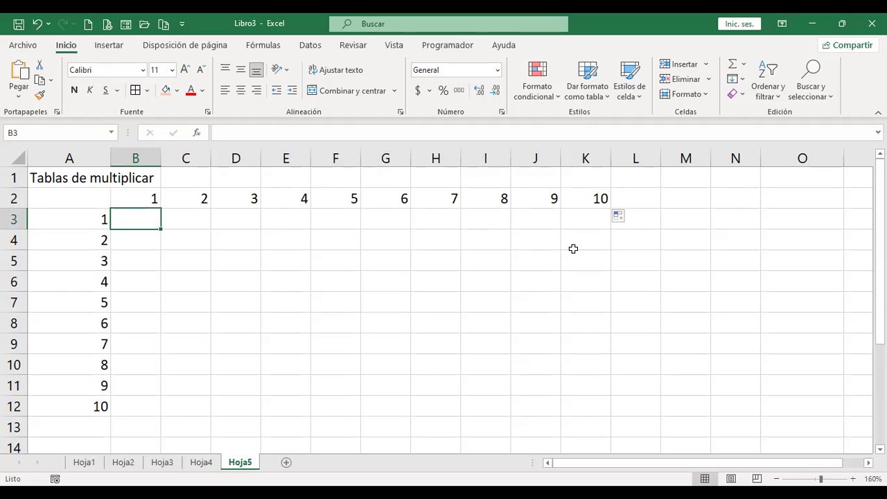
text(+)
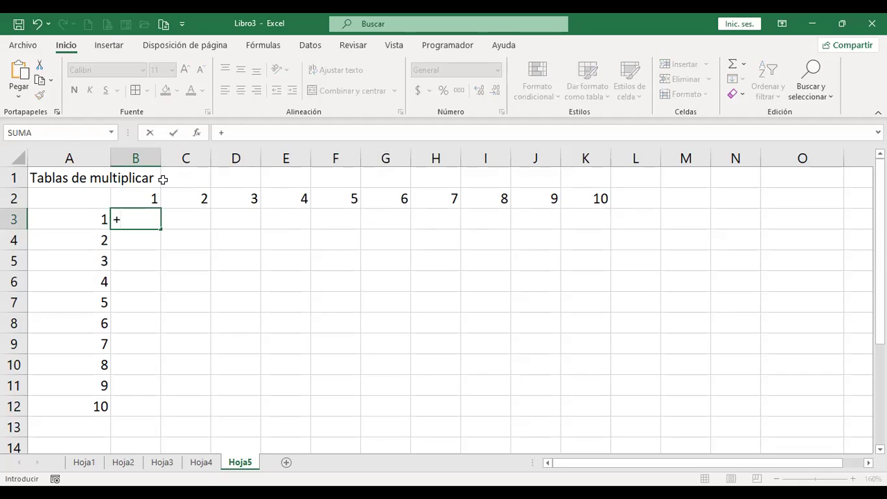
Step: Build +$A3*B$2 in B3, locking column A and row 2, so it shows 1
click(83, 216)
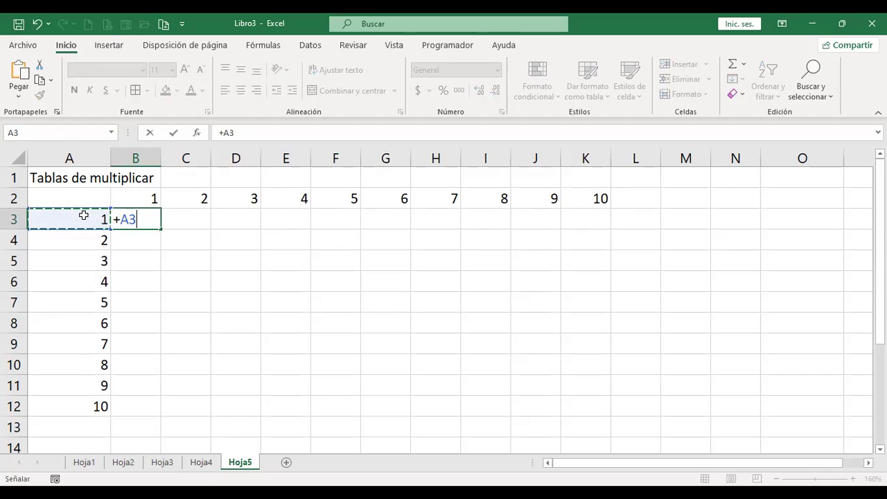
key(F4)
key(F4)
key(F4)
text(*)
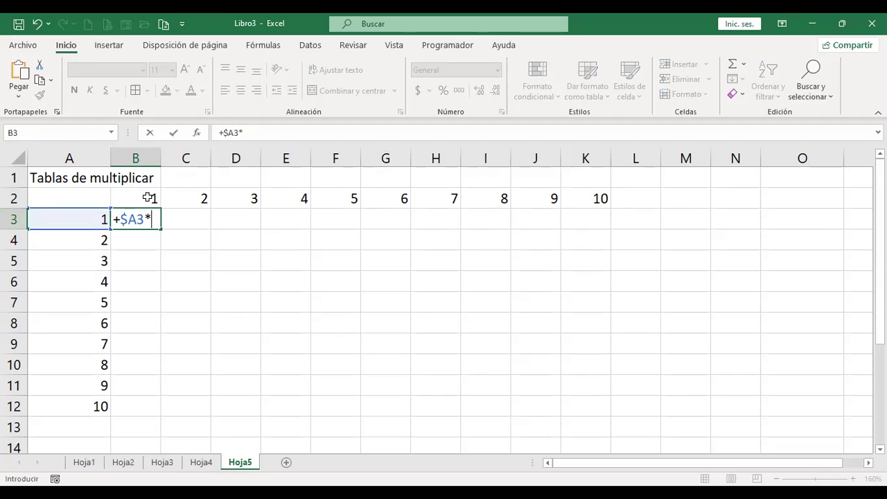
click(147, 198)
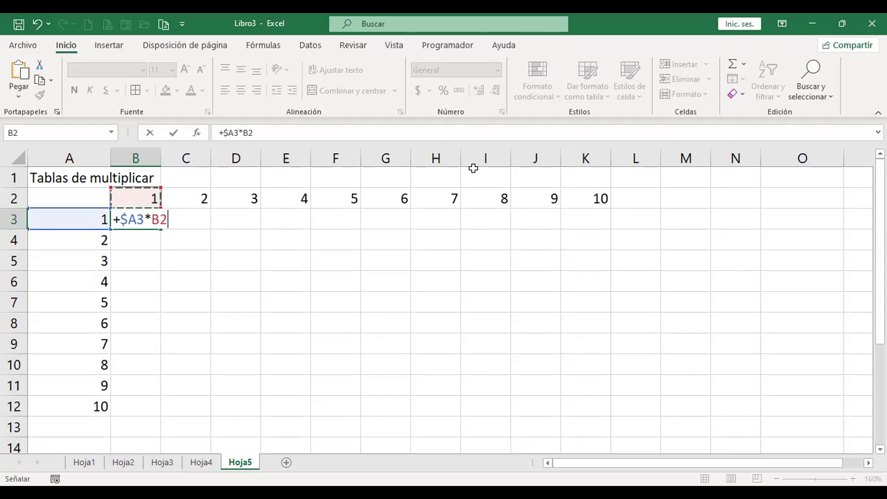
key(F4)
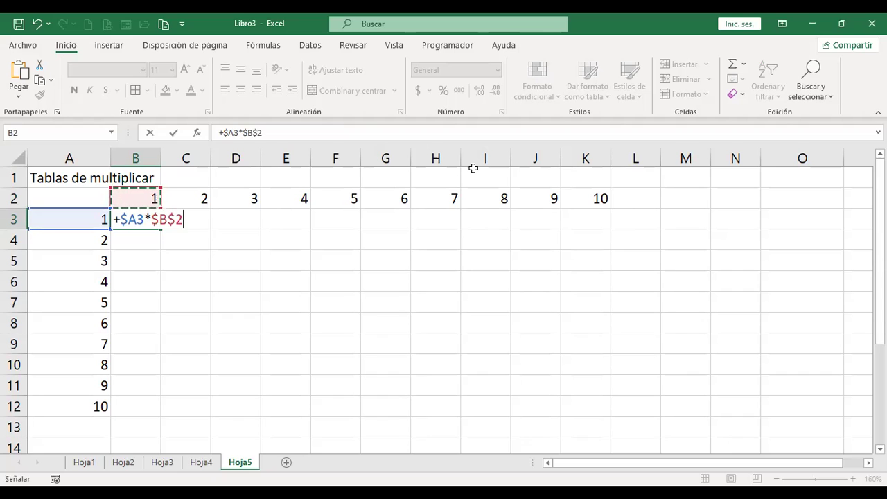
key(F4)
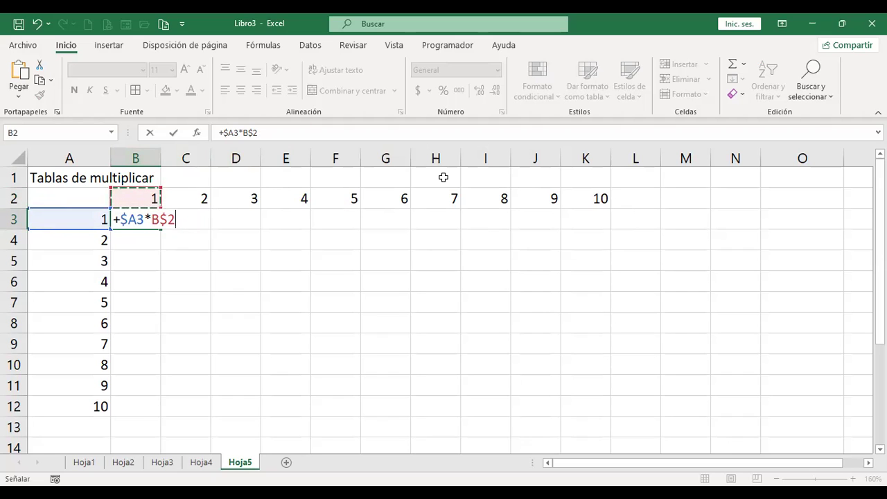
key(Return)
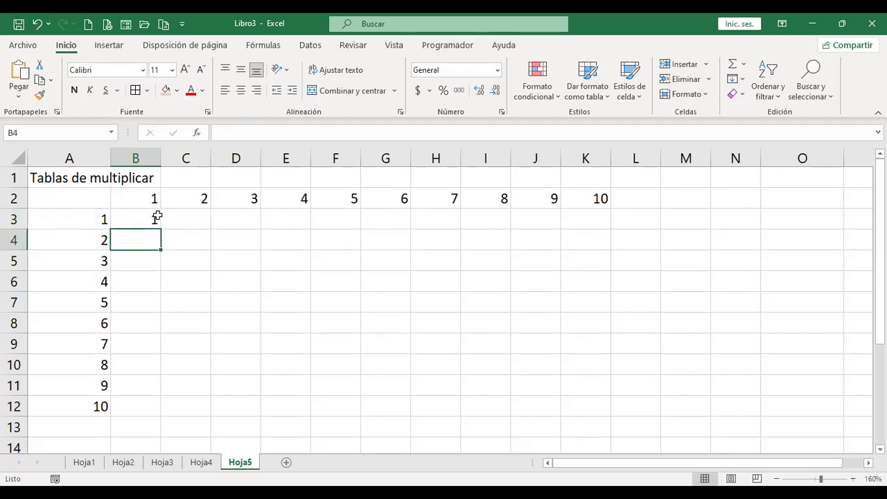
Step: Fill the B3 formula across B3:K12, verify E11 and I6, and select the row numbers A3:A12
click(148, 217)
mouse_move(161, 229)
mouse_down()
mouse_move(603, 220)
mouse_move(581, 219)
mouse_move(613, 391)
mouse_up()
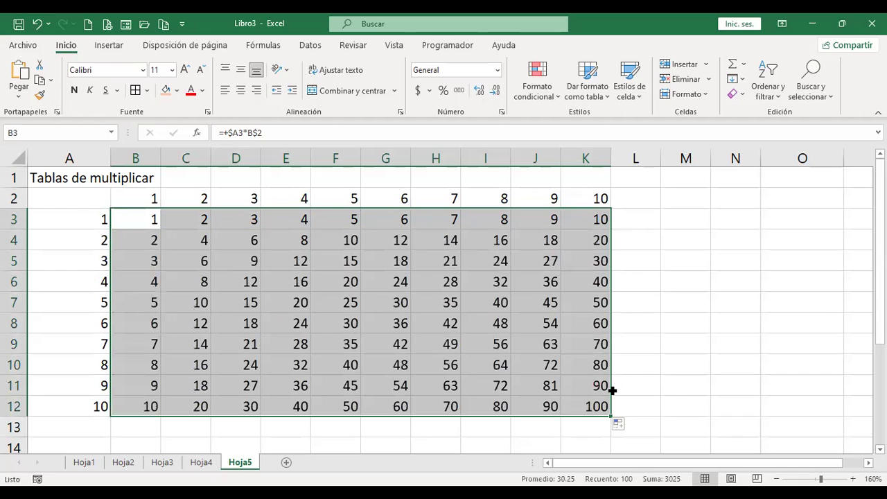
click(288, 384)
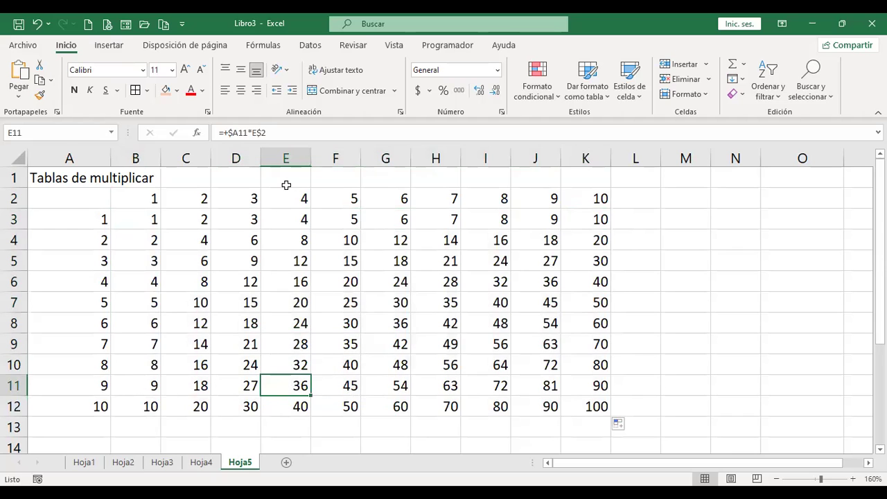
key(F2)
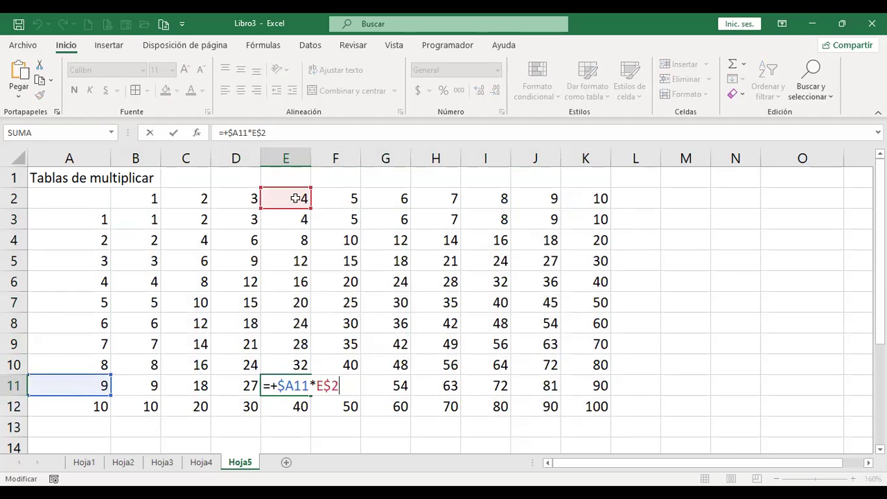
key(Return)
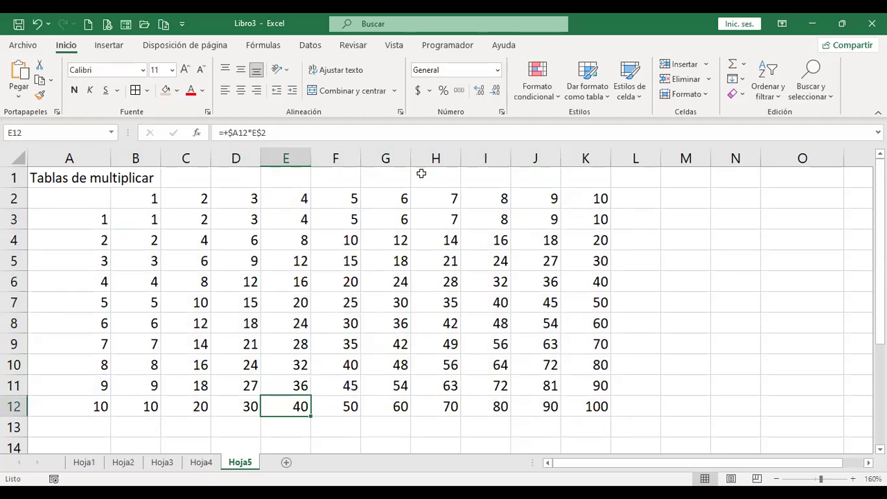
click(498, 280)
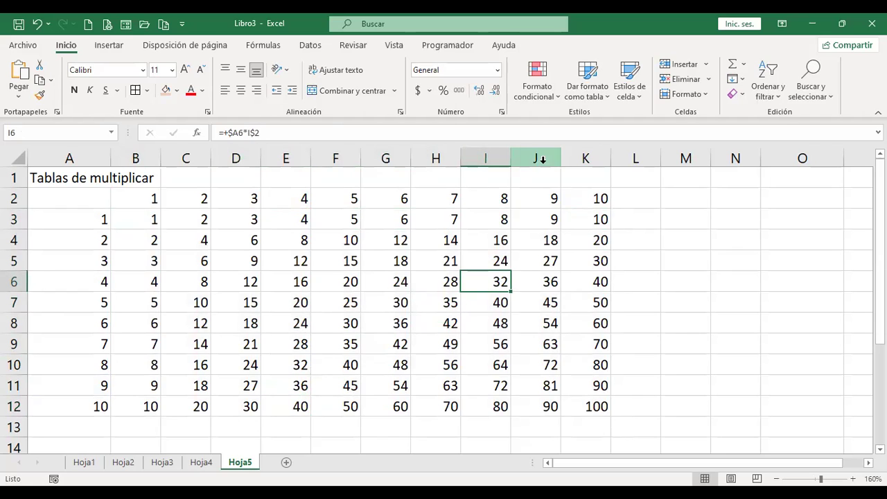
key(F2)
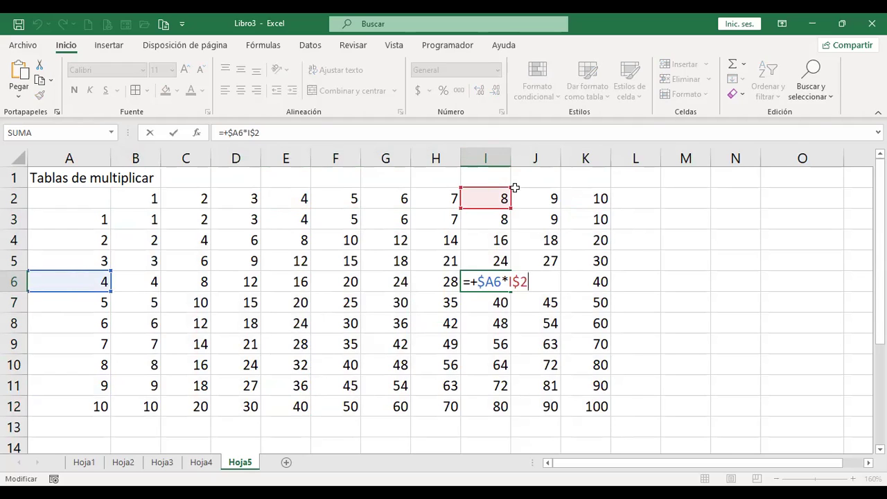
key(Return)
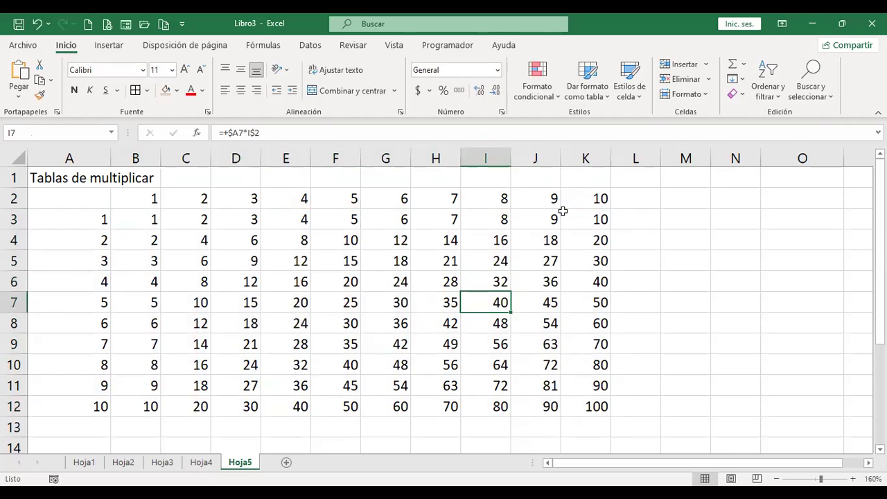
drag(85, 215, 79, 411)
Step: Colour the row numbers A3:A12 and header numbers B2:K2 red
click(191, 90)
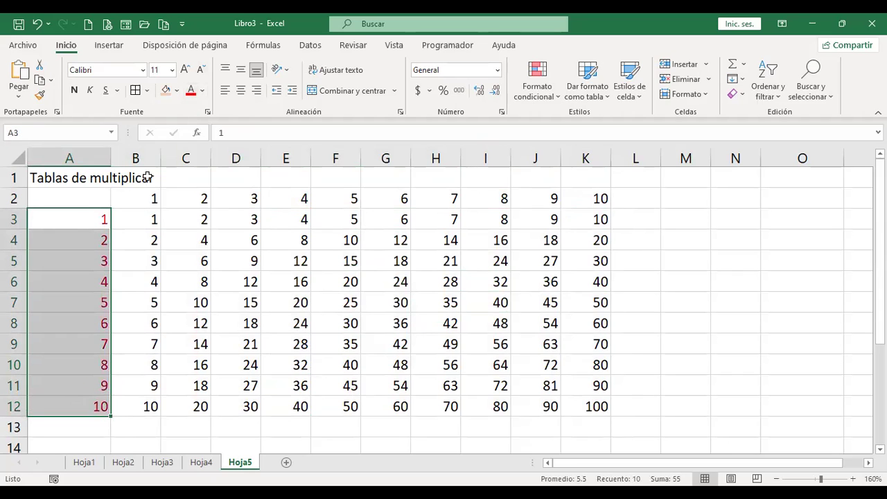
drag(142, 198, 574, 199)
click(190, 90)
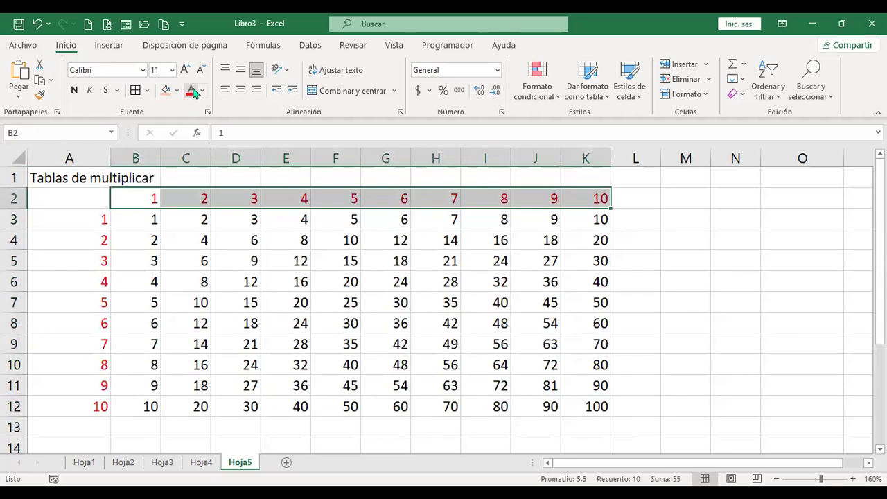
Step: Inspect the I7 and E9 formulas and return focus to the workbook
click(473, 293)
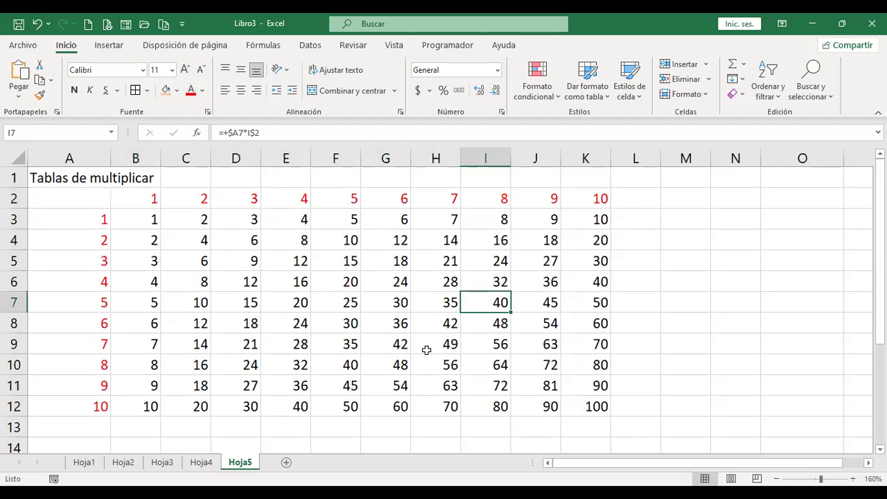
click(290, 341)
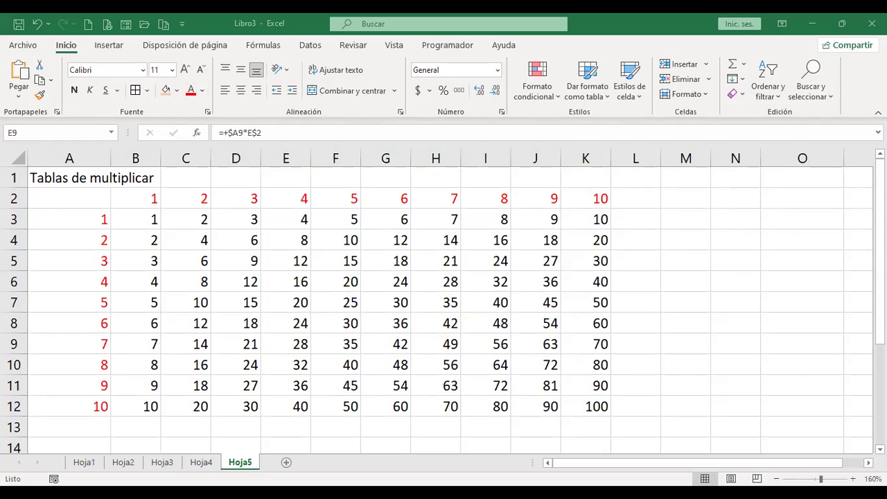
key(alt)
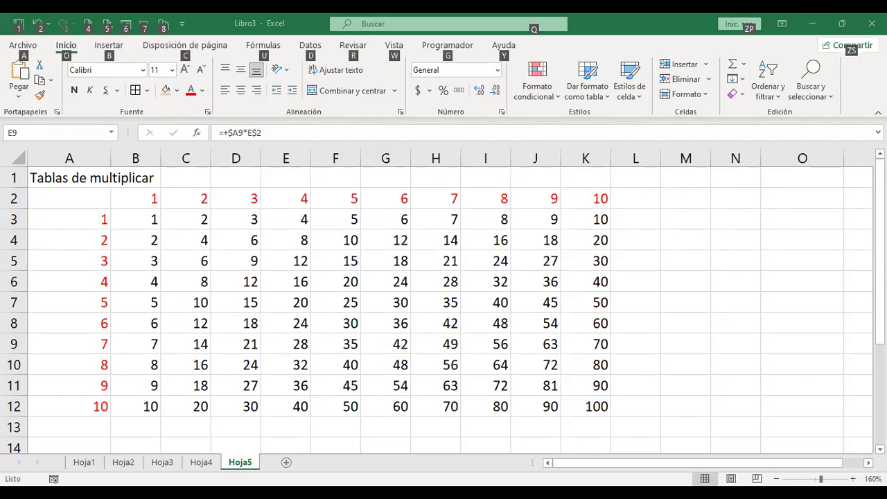
key(alt)
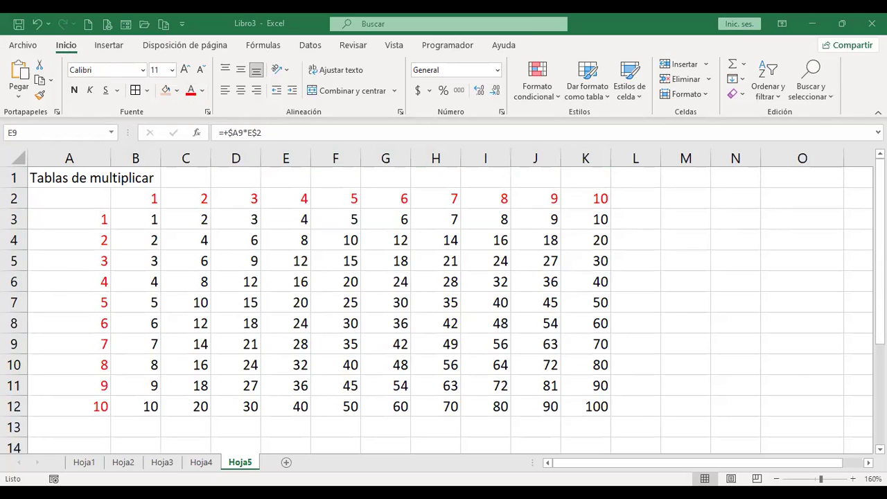
click(201, 474)
Step: Clear all products from the table body B3:K12
drag(152, 220, 691, 390)
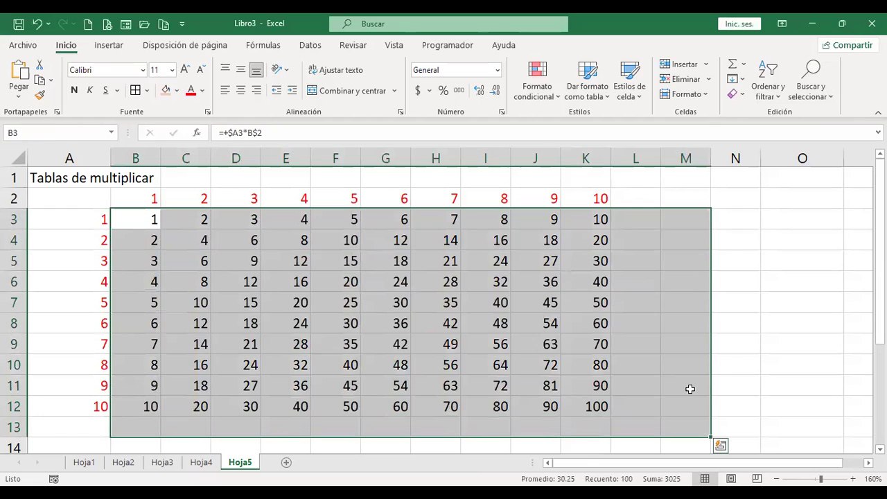
key(Delete)
click(136, 212)
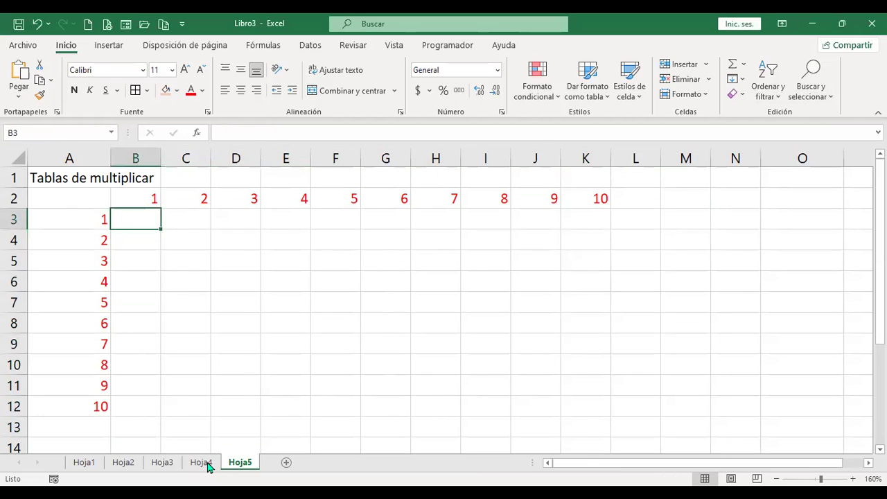
Step: On Hoja4, fill passenger counts B3:B8 and ticket prices C2:F2 orange
click(204, 466)
drag(233, 262, 226, 408)
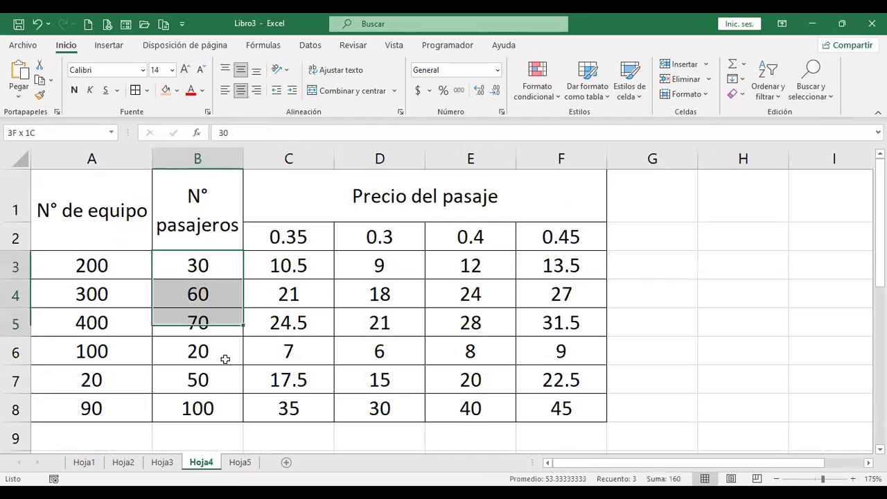
click(166, 90)
click(281, 234)
drag(451, 232, 561, 236)
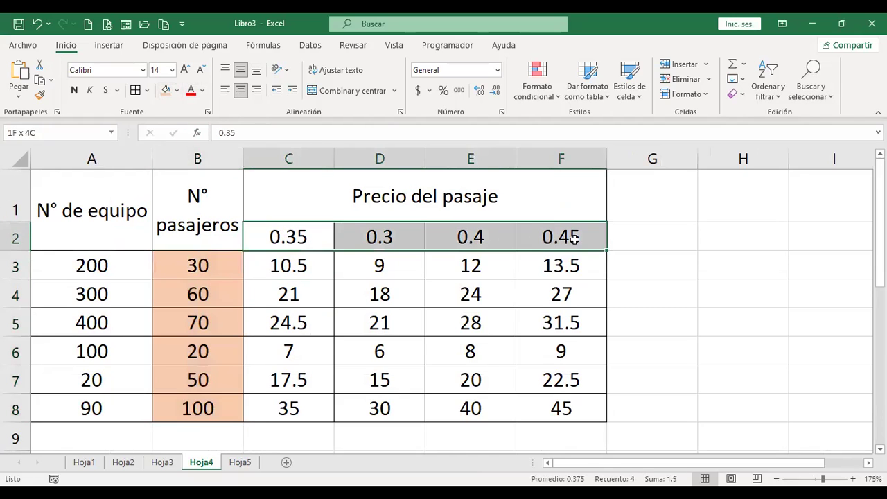
click(166, 90)
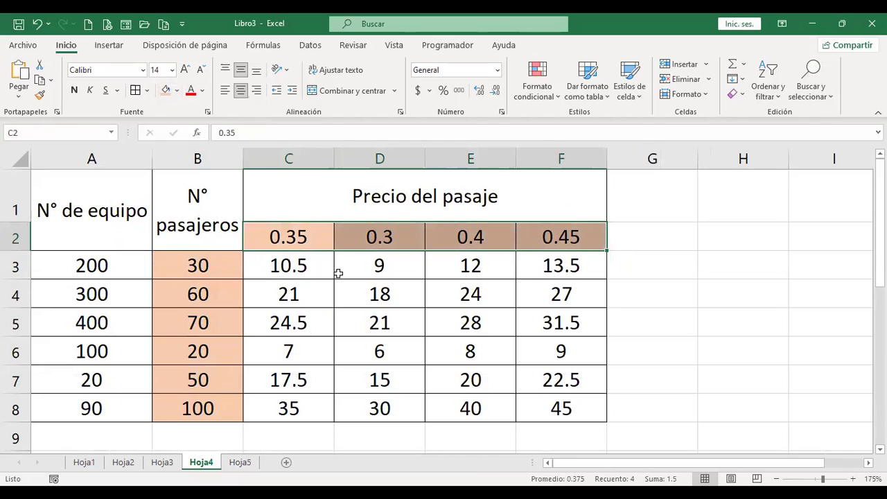
Step: Back on Hoja5, click through the empty grid and settle on B3 for the first product
click(239, 463)
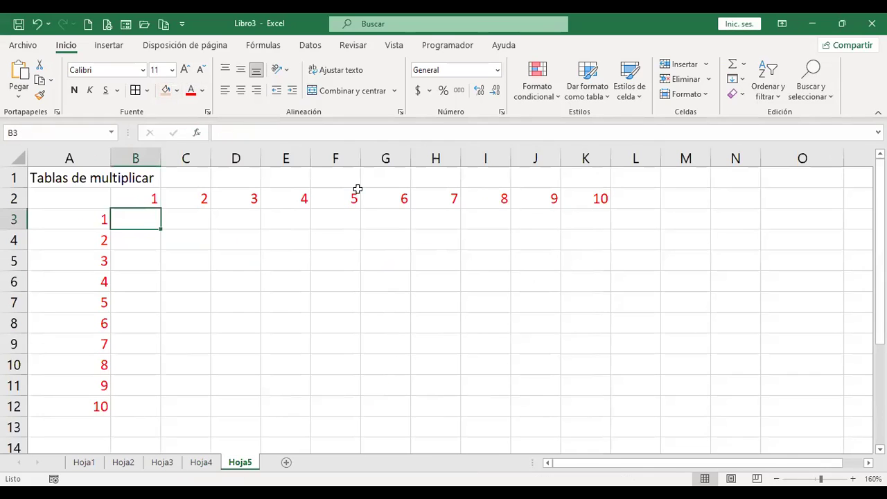
click(91, 216)
ctrl+drag(147, 197, 499, 194)
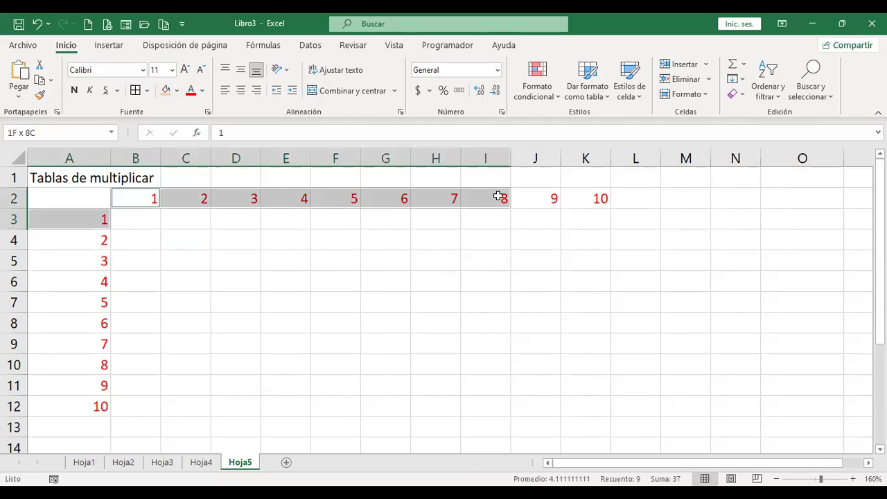
click(416, 236)
click(93, 241)
click(238, 241)
click(468, 259)
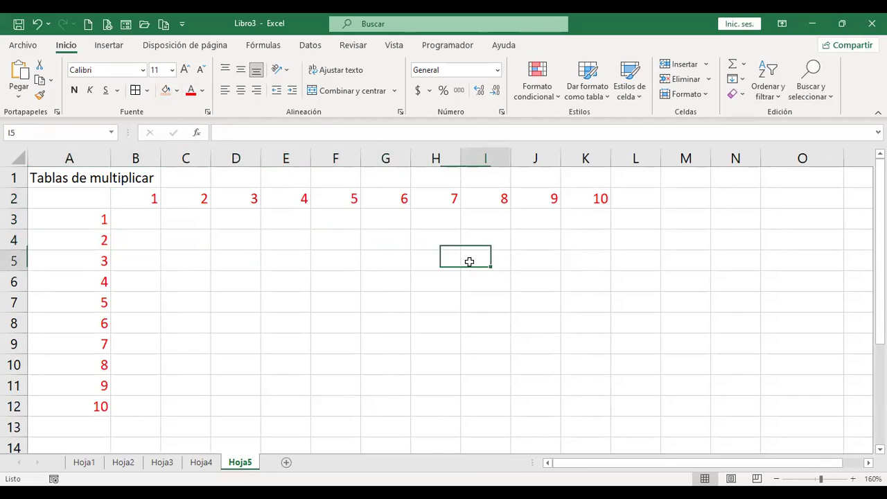
click(478, 345)
click(446, 347)
click(235, 344)
click(386, 406)
click(485, 385)
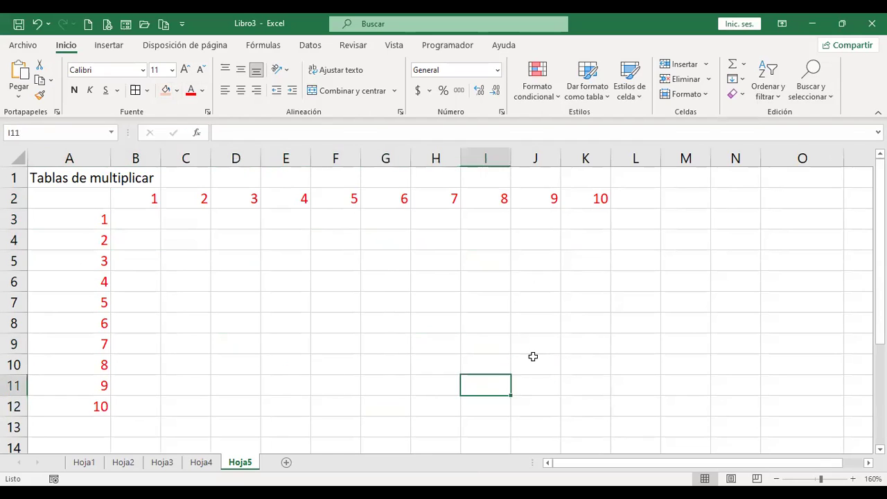
click(533, 363)
click(535, 303)
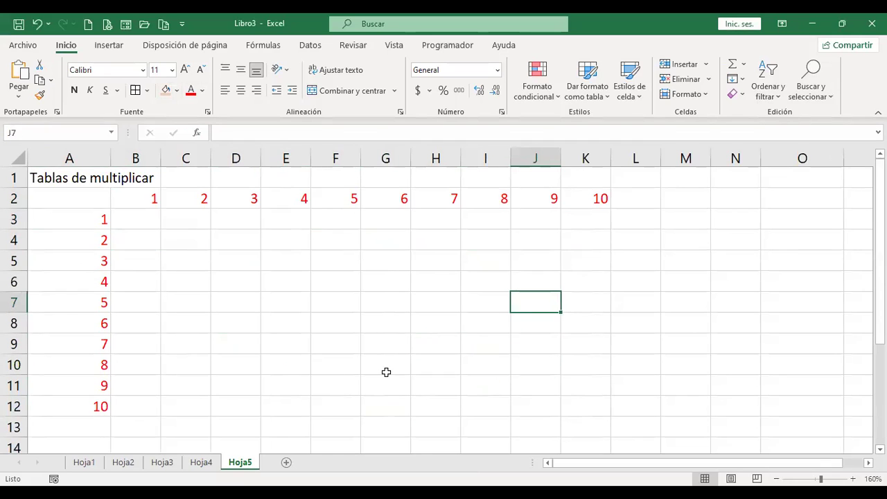
click(143, 217)
Step: Rebuild +$A3*B$2 in B3 by typing $a3 and row-locking B2, giving 1
text(+)
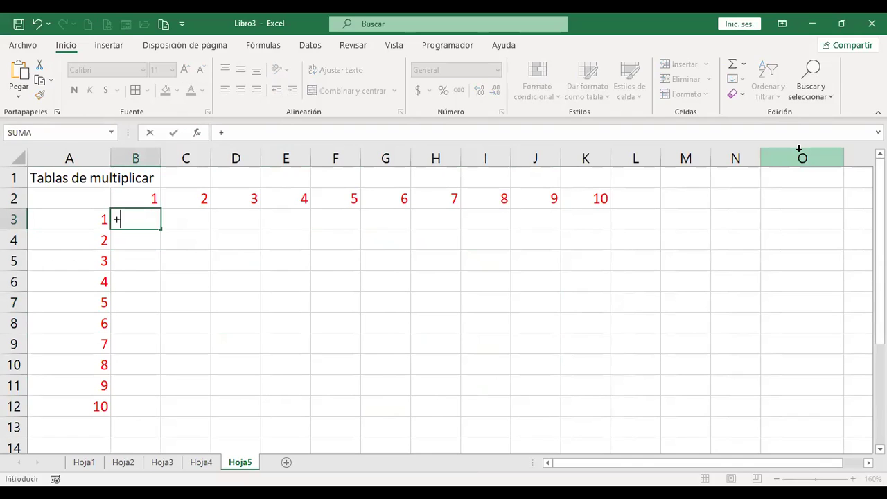
key(Left)
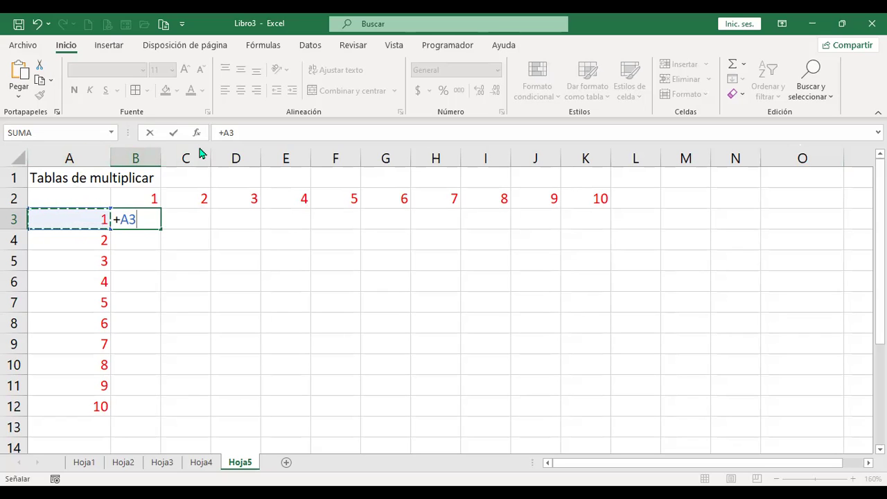
key(BackSpace)
key(BackSpace)
text($a)
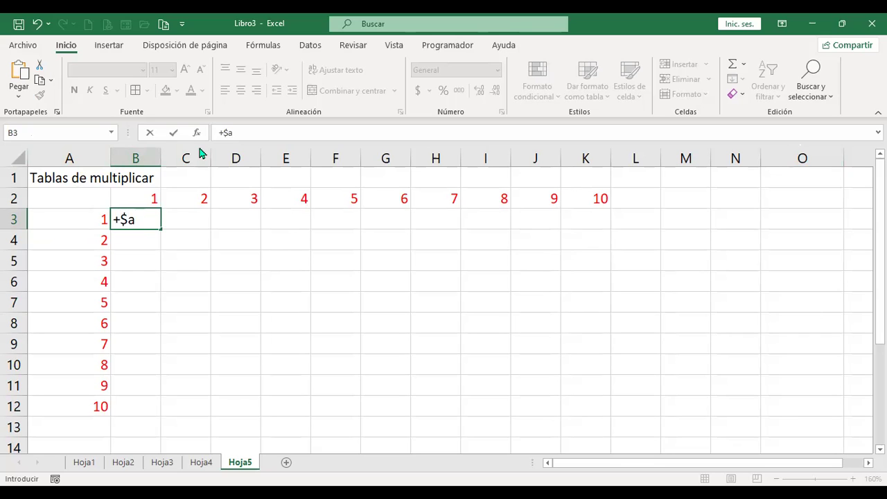
text(3*)
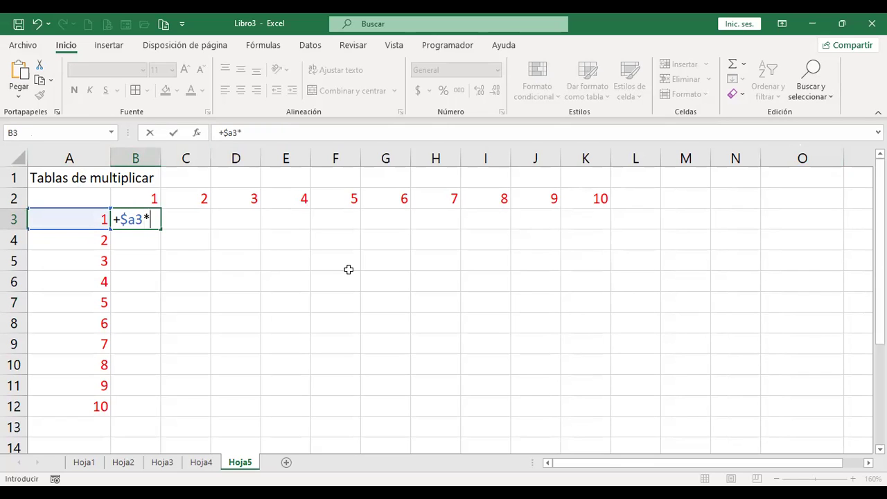
click(135, 199)
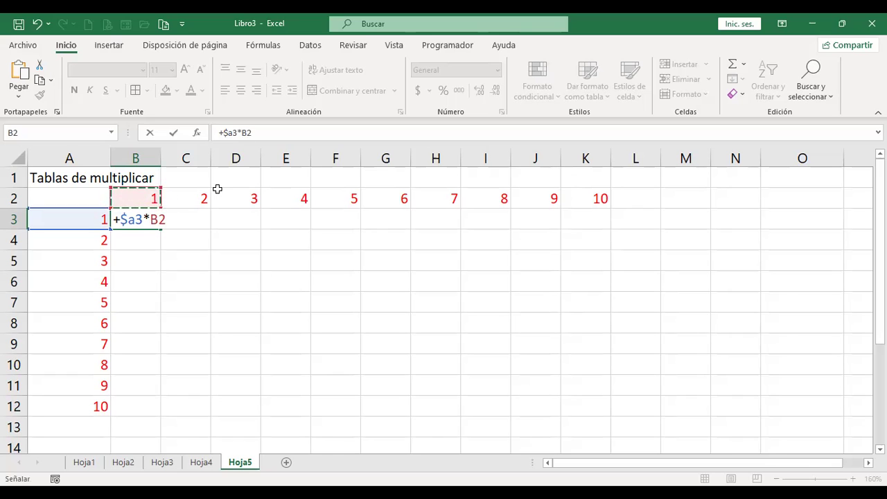
key(F4)
key(F4)
click(125, 224)
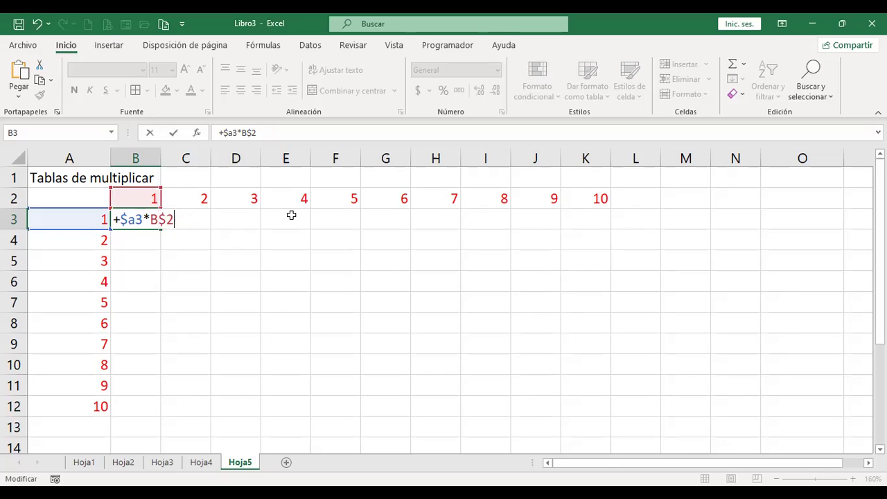
key(Return)
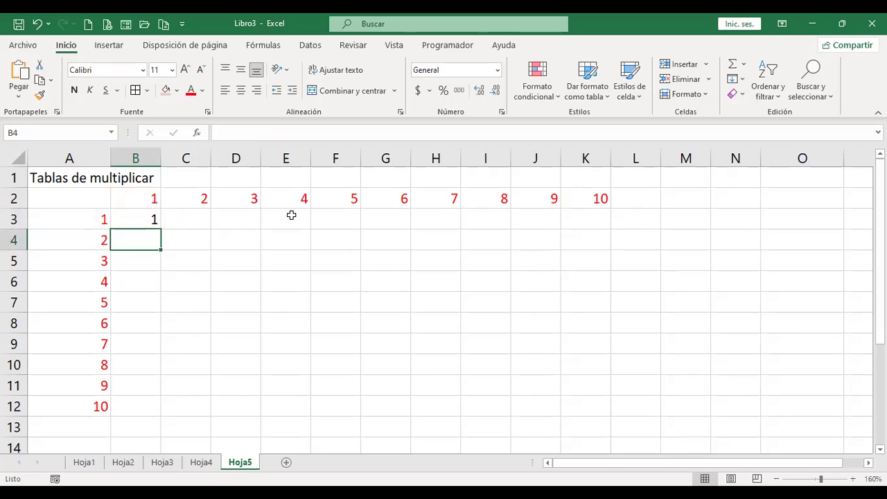
Step: Fill B3's product formula down to B12 and across to K12, confirming K12 computes 100
click(146, 219)
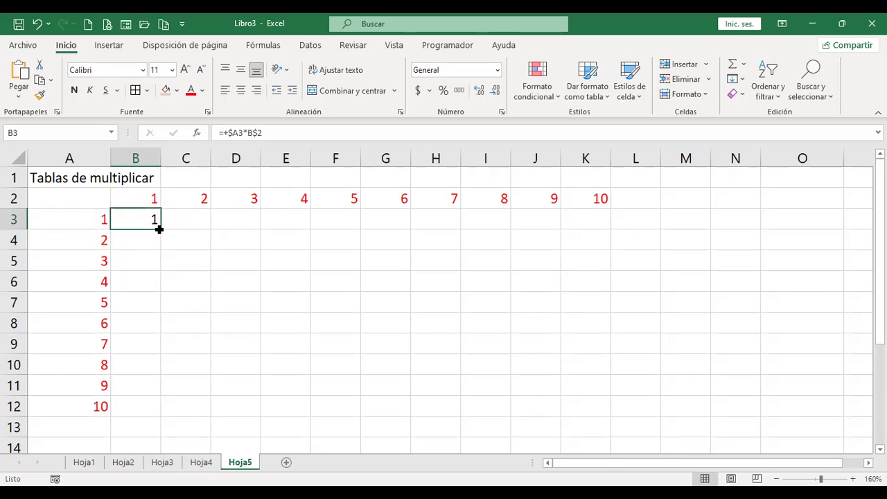
drag(160, 230, 162, 418)
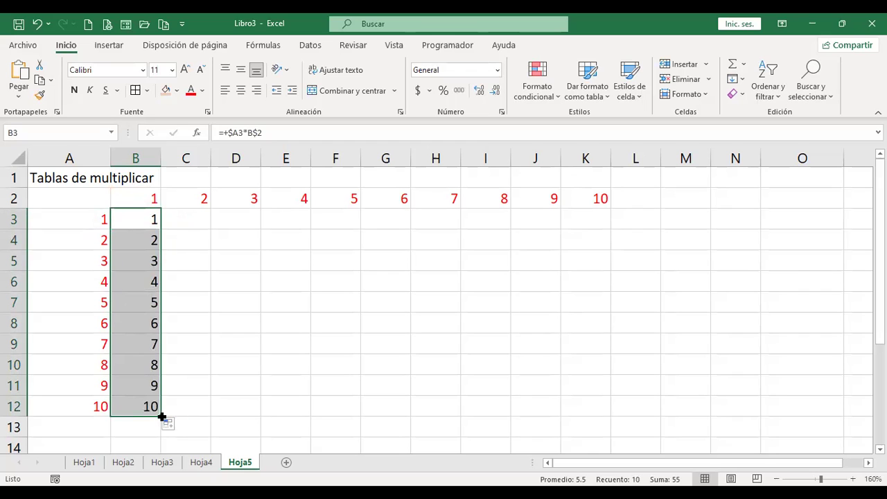
drag(162, 416, 610, 417)
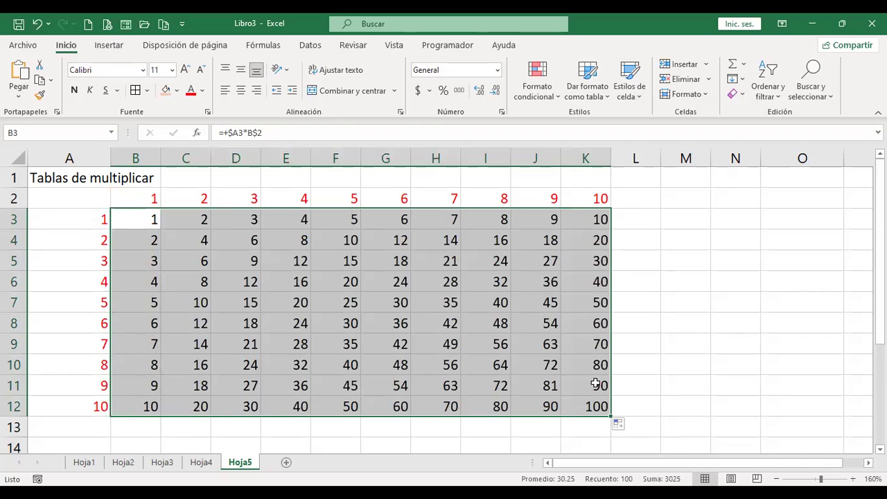
key(ctrl+End)
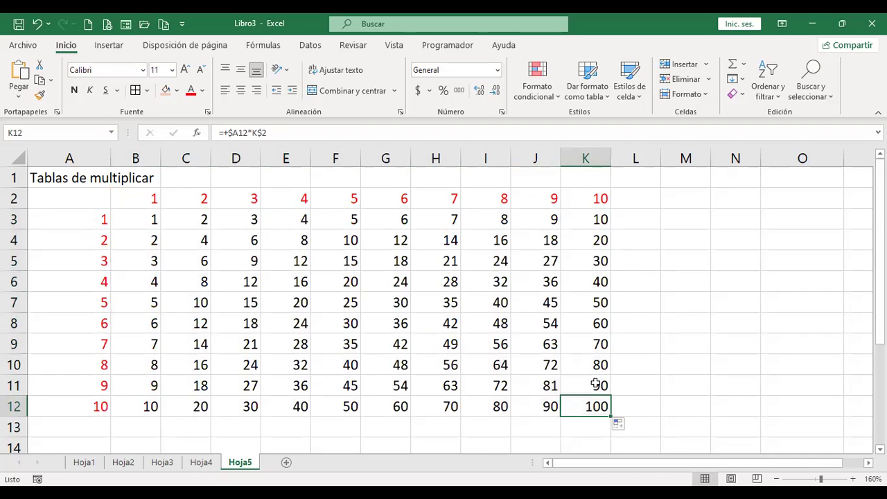
key(F2)
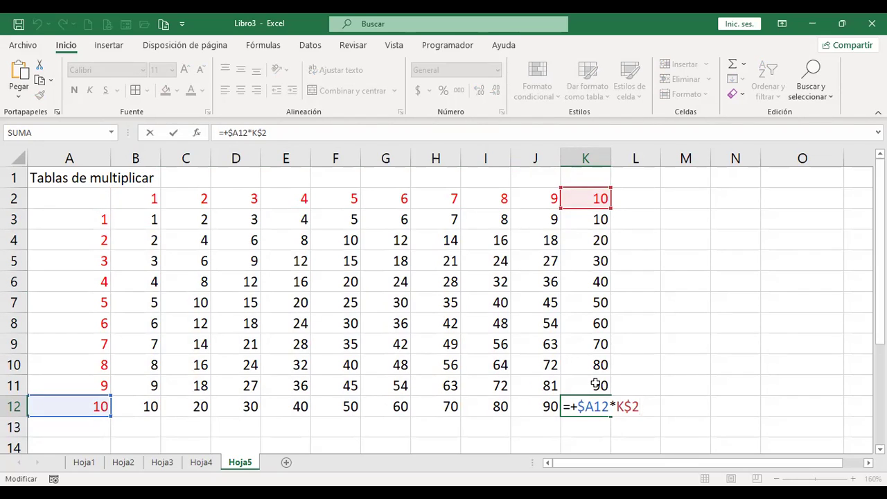
key(Return)
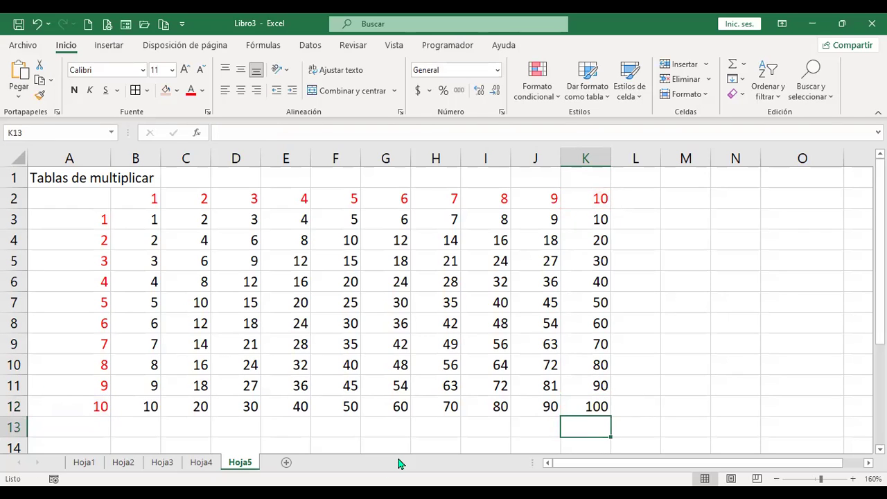
click(638, 246)
click(641, 239)
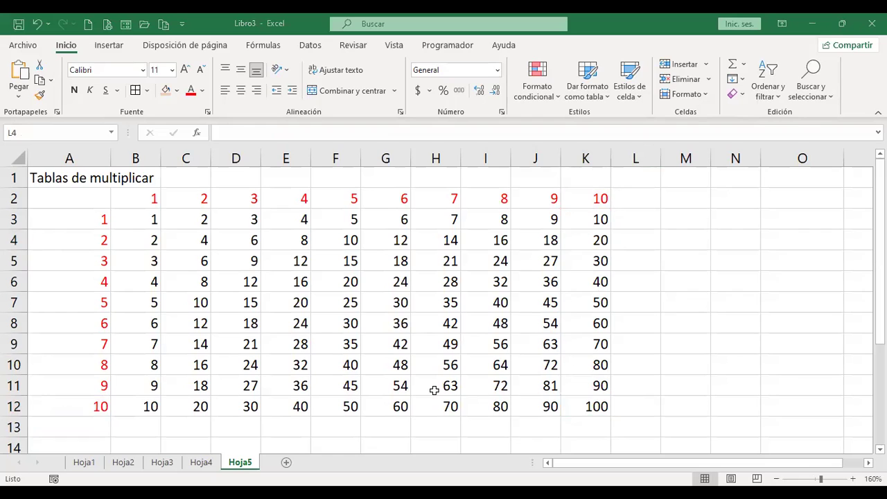
click(142, 224)
key(F2)
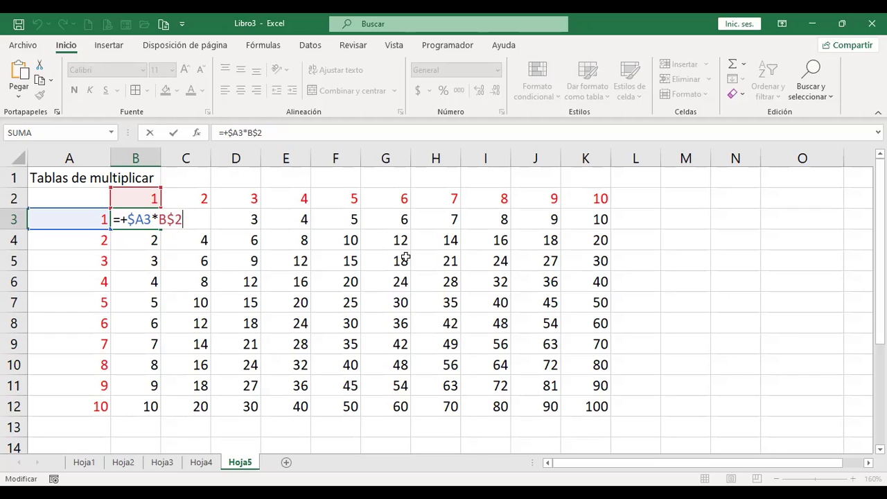
key(Return)
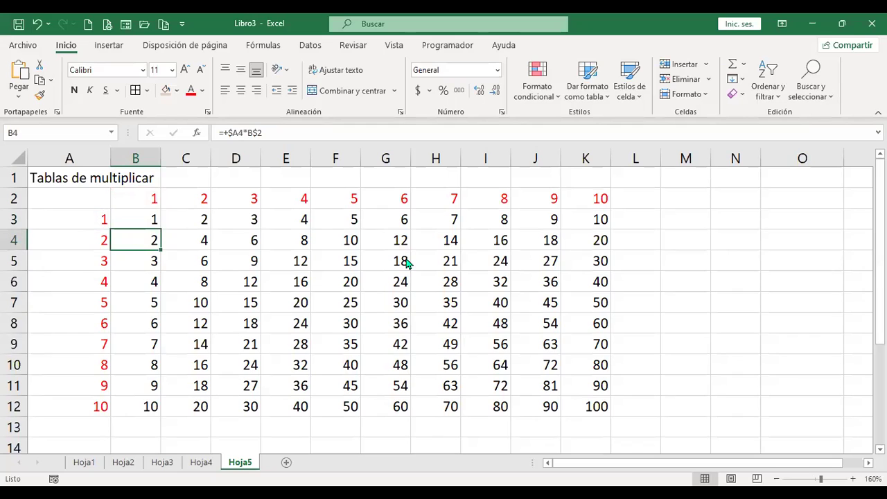
Step: Add sheet Hoja6 at font size 14, label A1 '% de ahorro' and autofit column A
click(286, 463)
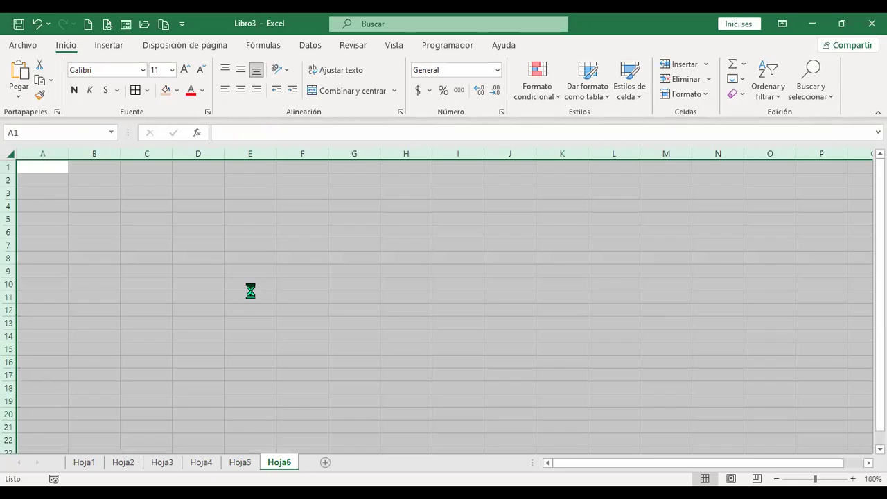
click(184, 69)
click(184, 69)
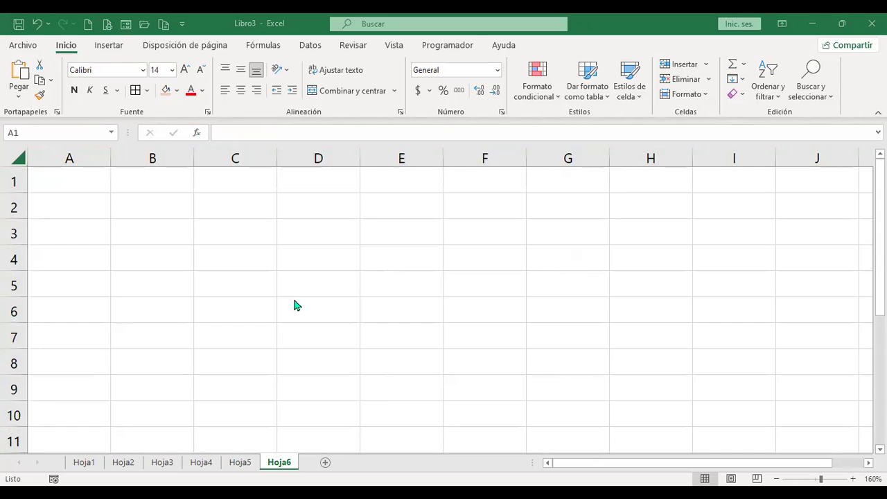
click(70, 180)
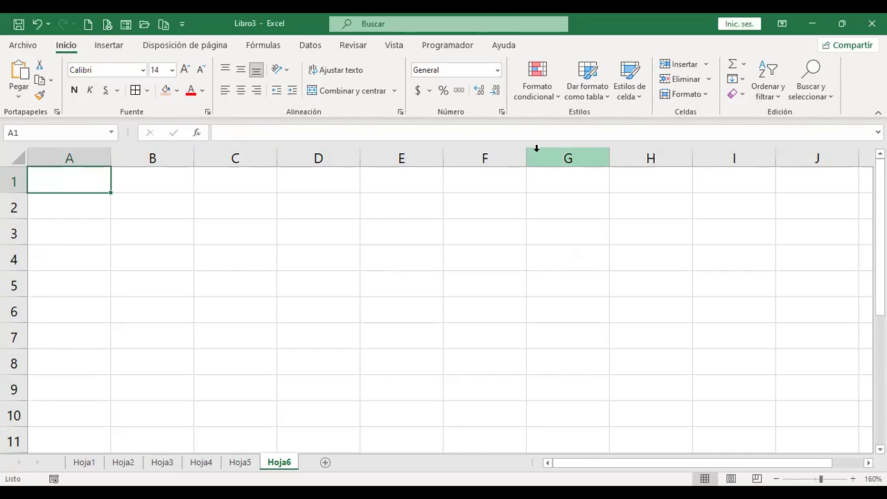
text(% de ahorro)
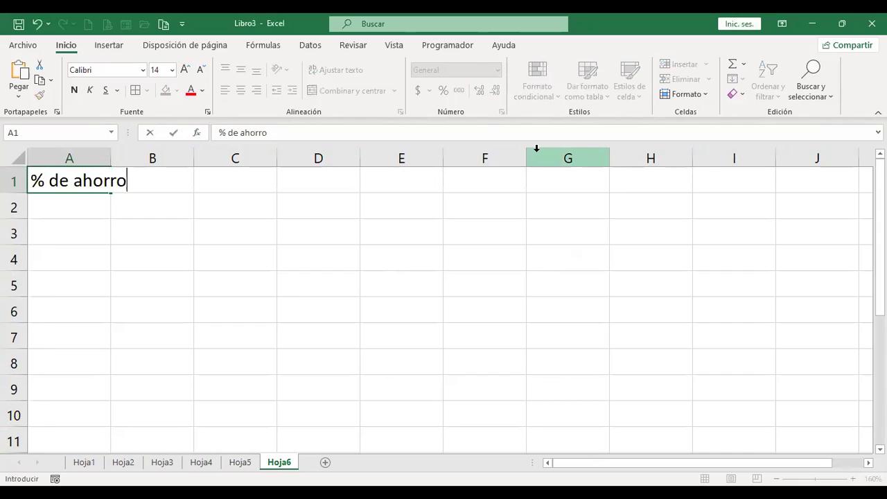
key(Return)
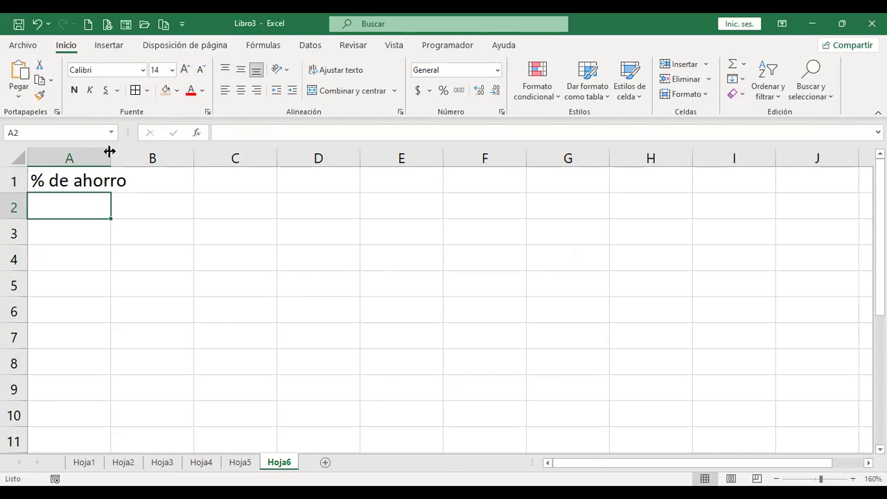
double_click(110, 151)
click(177, 180)
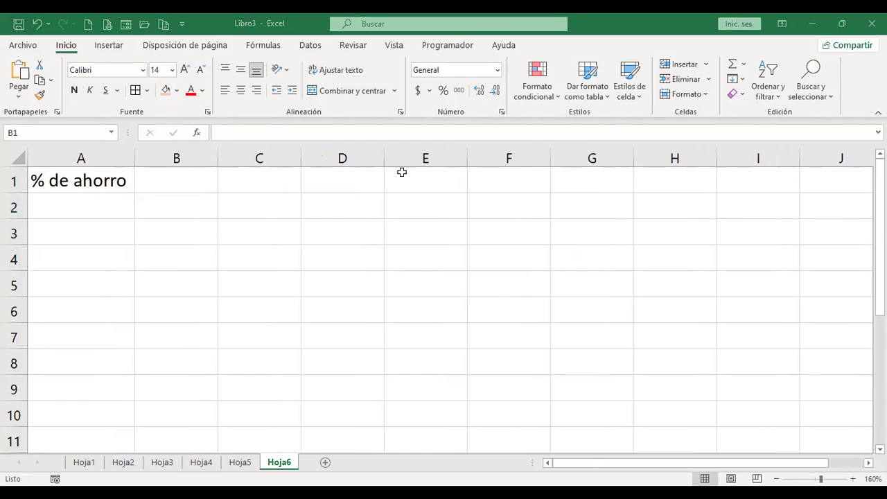
Step: Enter 10% in B1 and give the '% de ahorro' label an orange fill
text(10%)
key(Return)
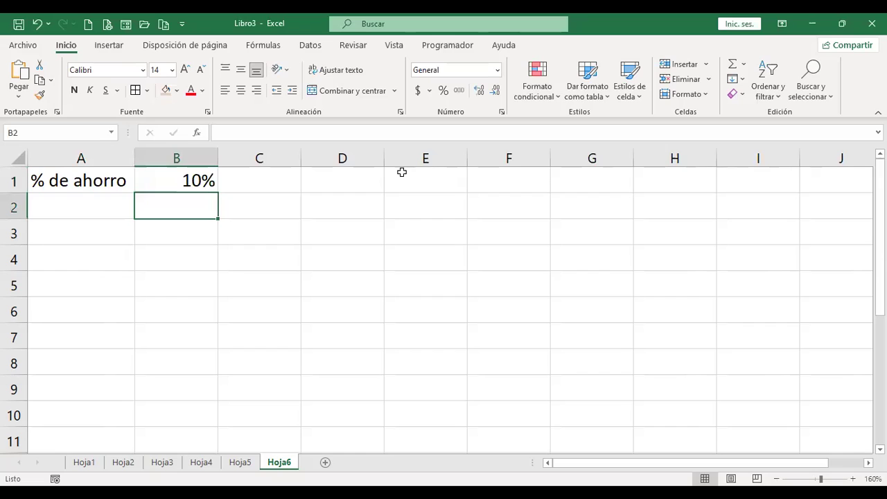
key(Left)
key(Up)
key(shift+Right)
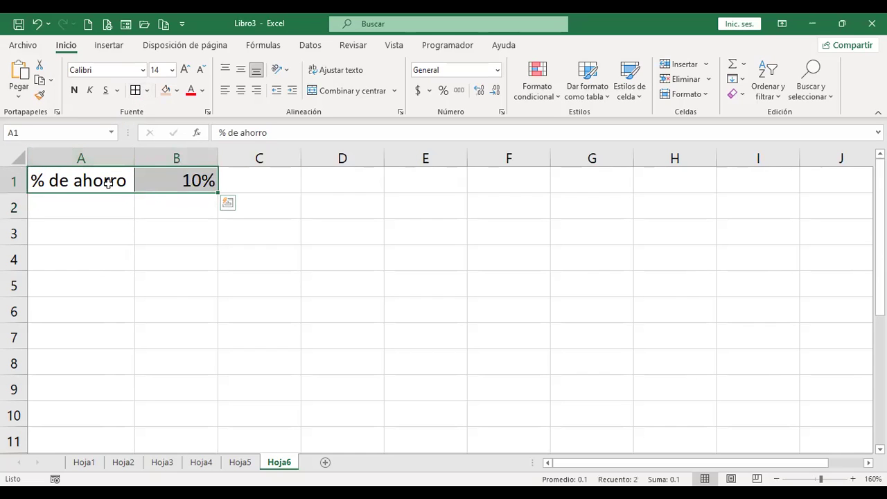
click(108, 182)
click(165, 91)
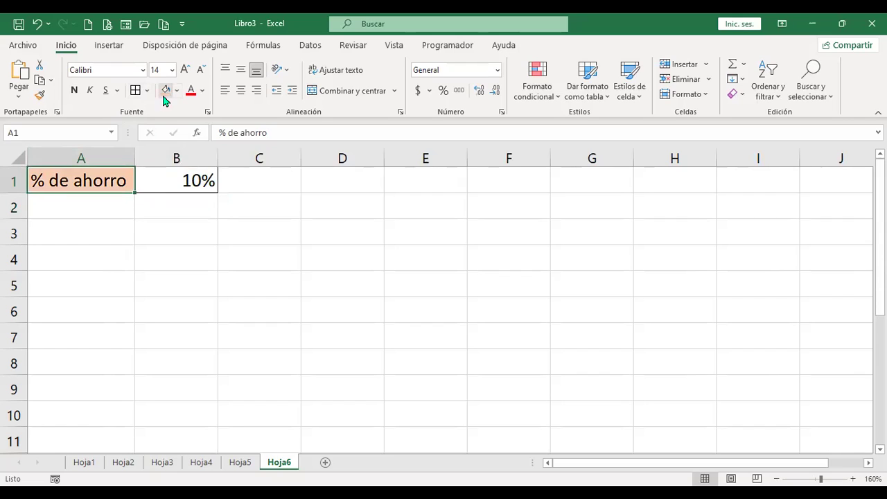
click(115, 220)
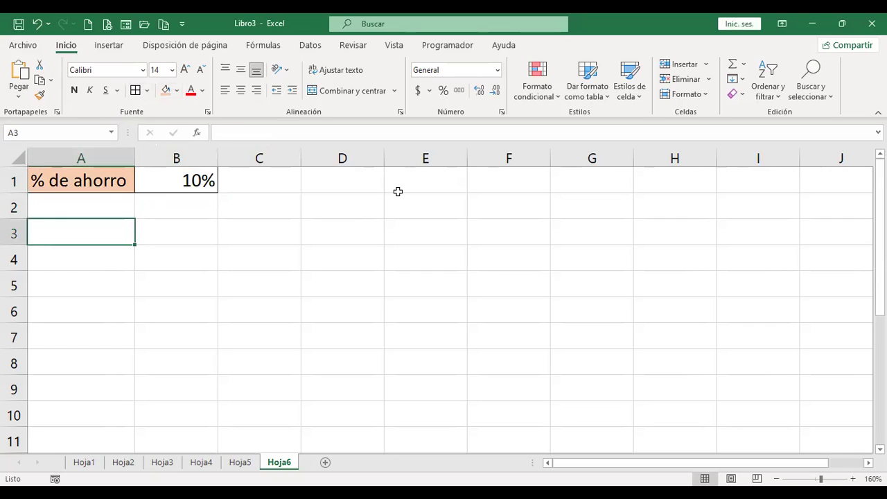
Step: Enter the row 3 headers Empleado, Sueldo and Descuentos in A3:C3
text(Empleado)
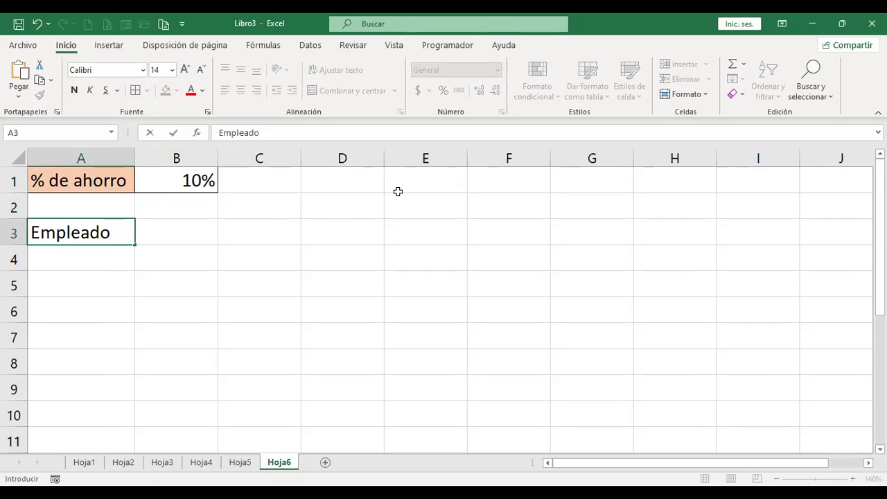
key(ctrl+Return)
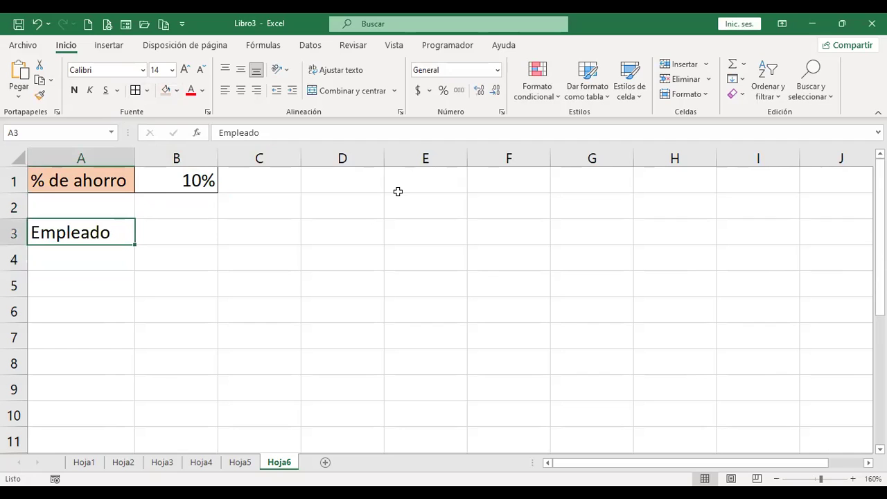
key(Right)
text(Sueldo)
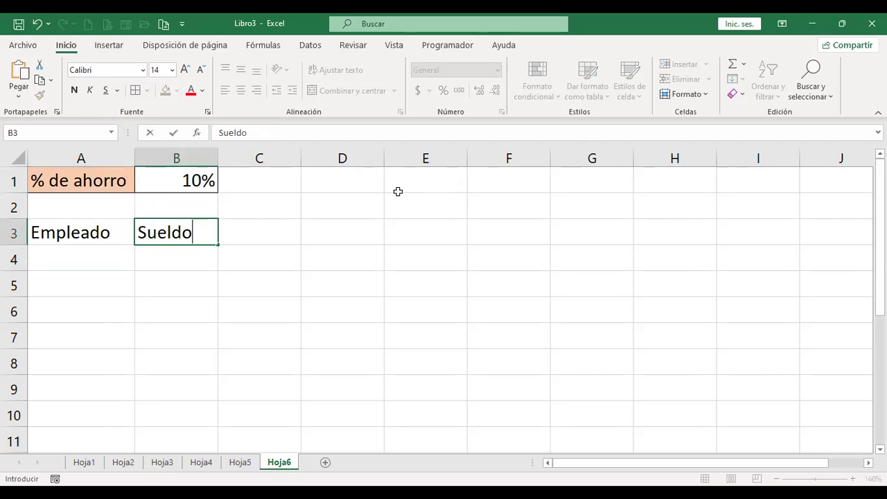
key(Return)
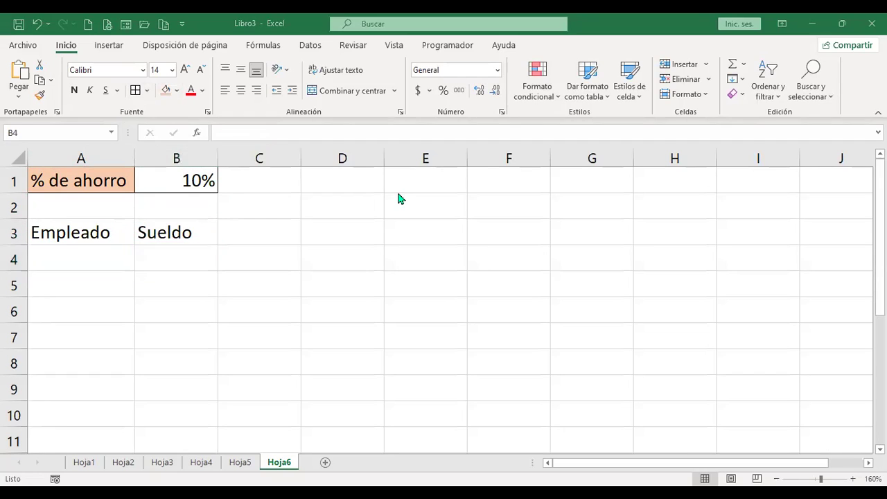
key(Up)
key(Right)
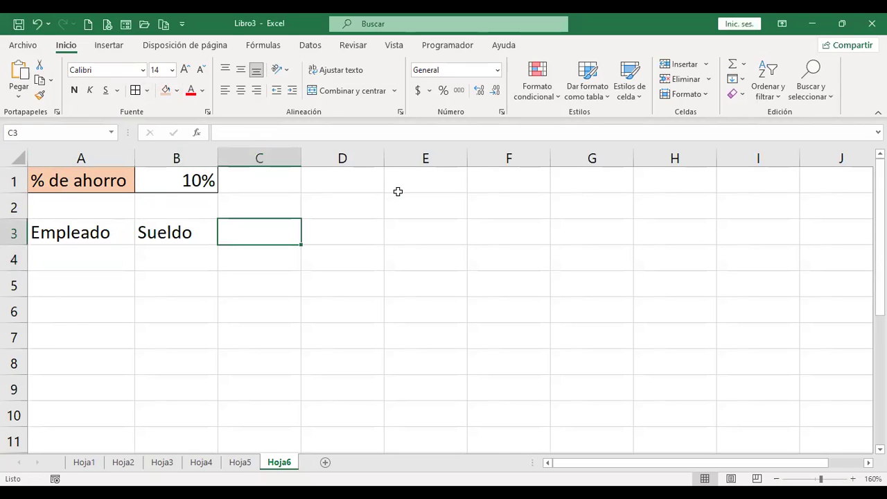
text(Descuentos)
key(Return)
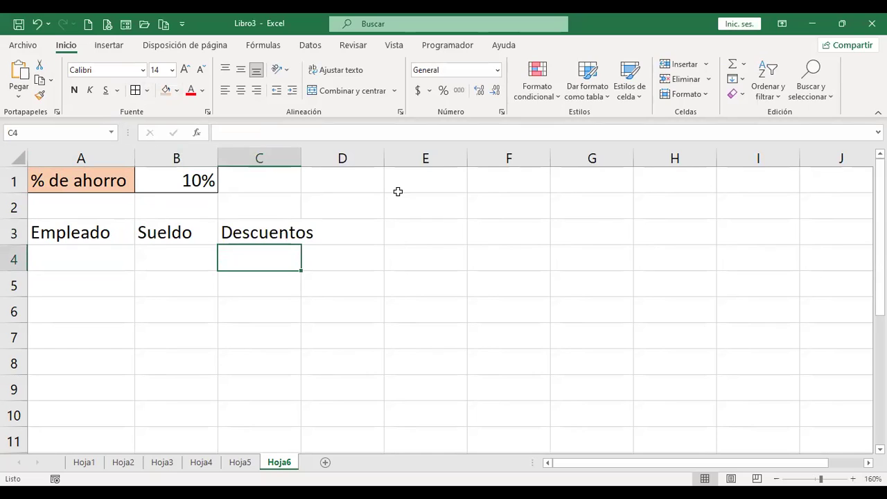
Step: Enter the subheaders Salud and Pensión in C4 and D4
text(Salud)
key(Return)
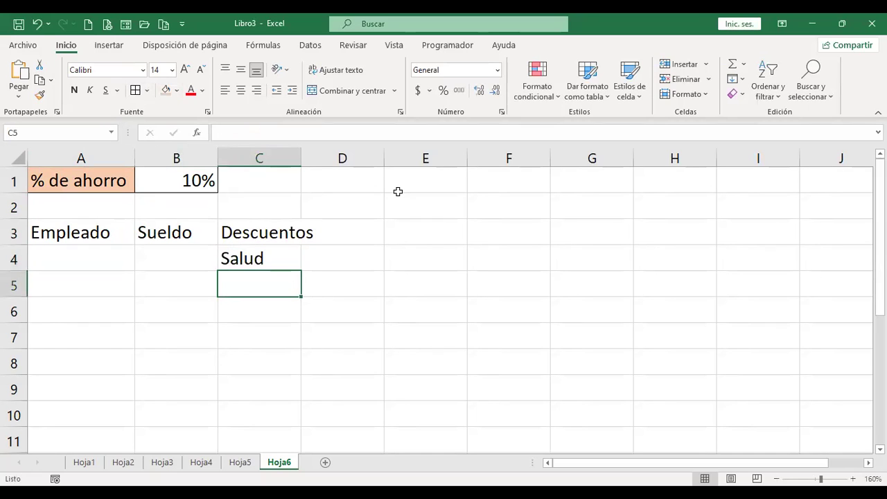
key(alt+Tab)
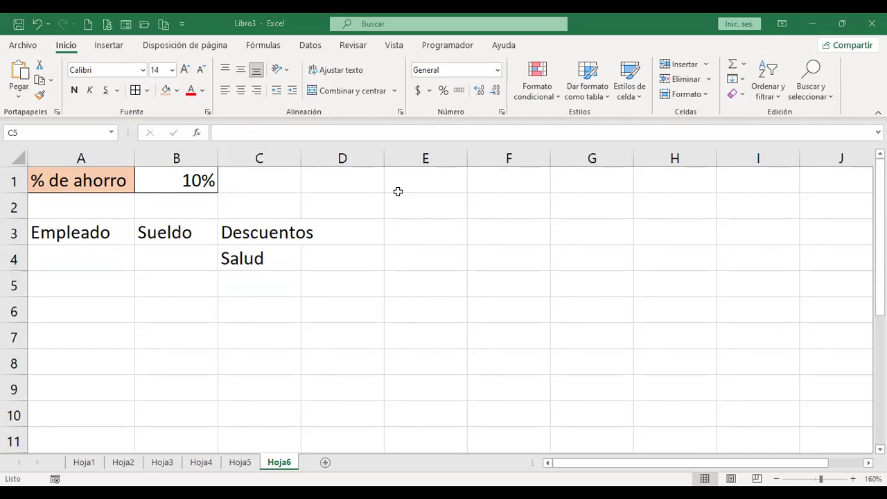
key(alt+Tab)
key(Up)
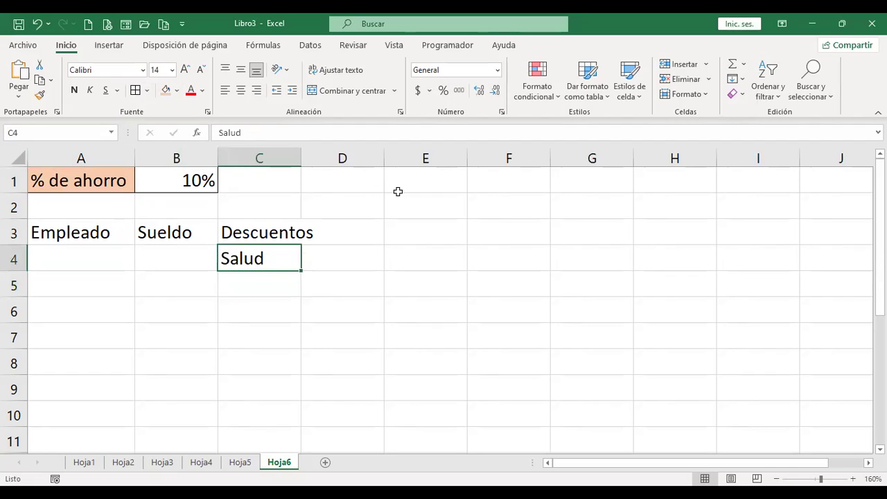
key(Right)
text(Pensión)
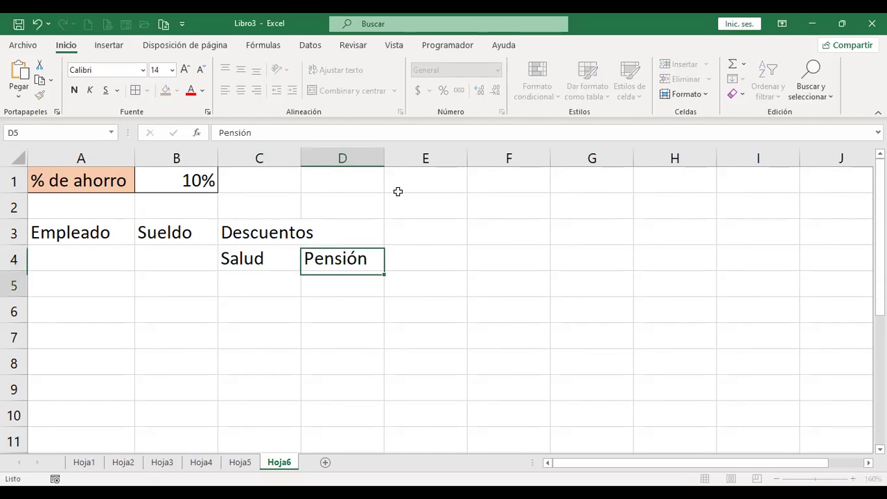
key(Return)
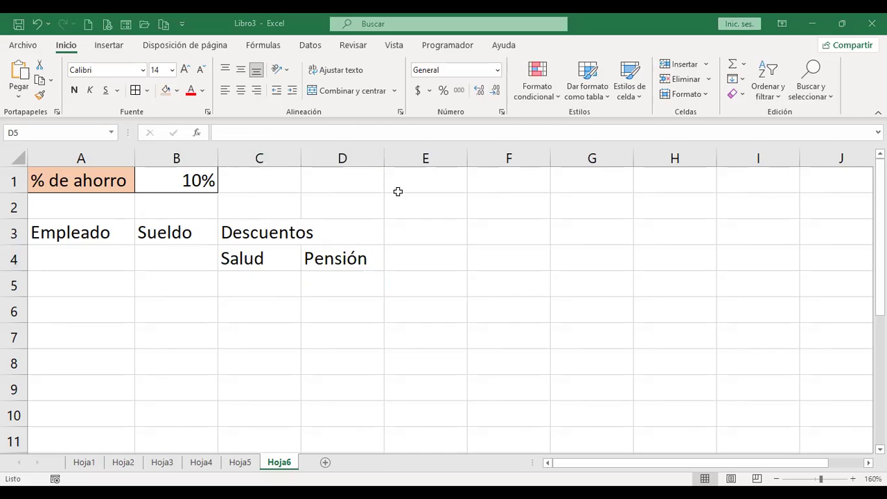
Step: Add the subheaders Seguro de vida and Renta in E4 and F4
key(Up)
key(Right)
text(Seguro de vi)
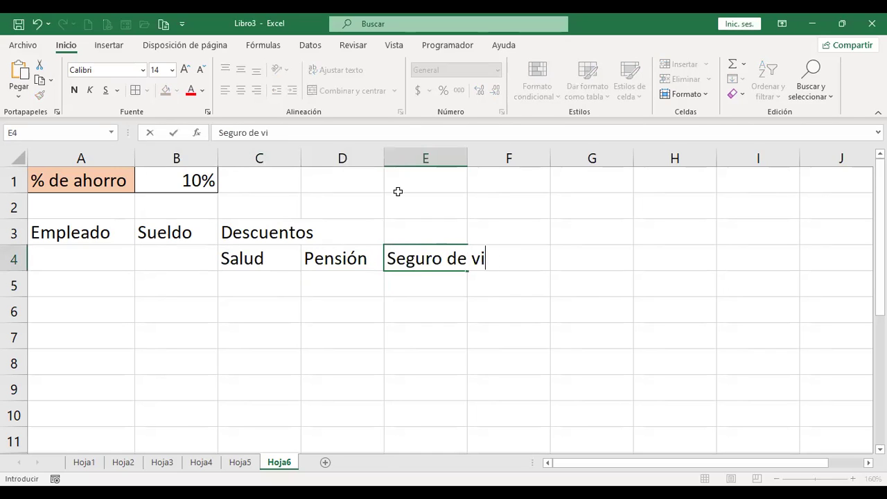
text(da)
key(Return)
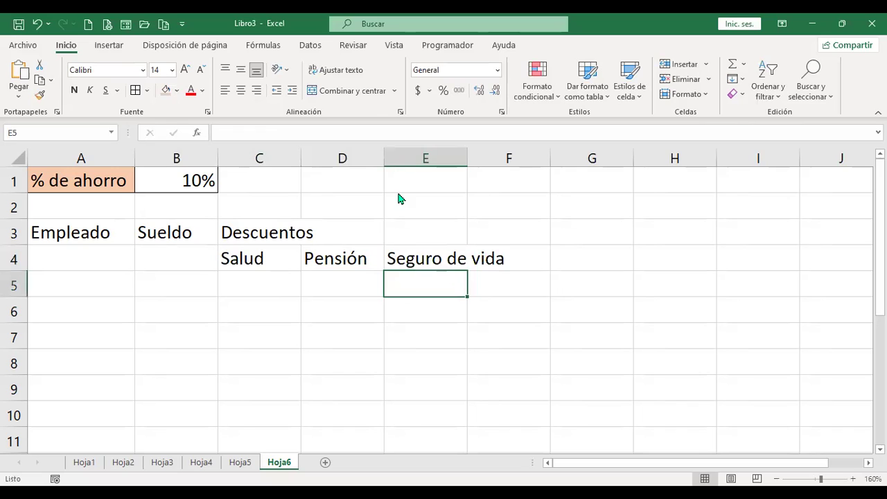
key(Up)
key(Right)
text(Renta)
key(Return)
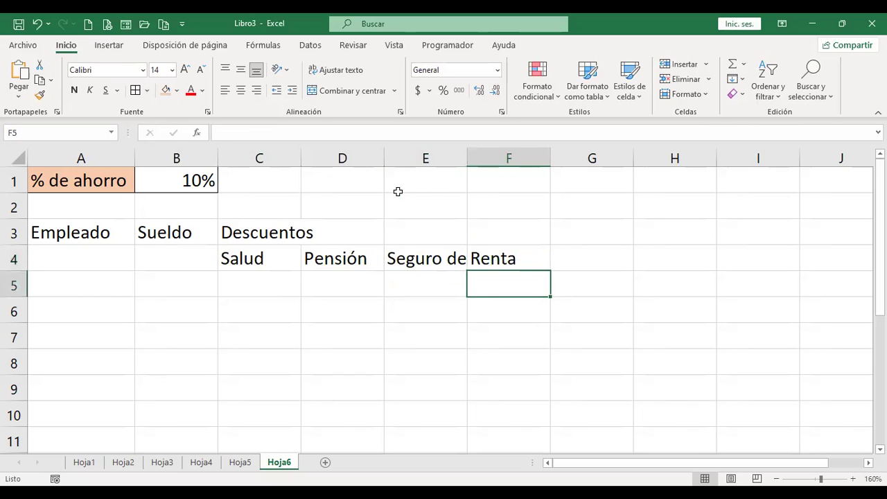
click(429, 259)
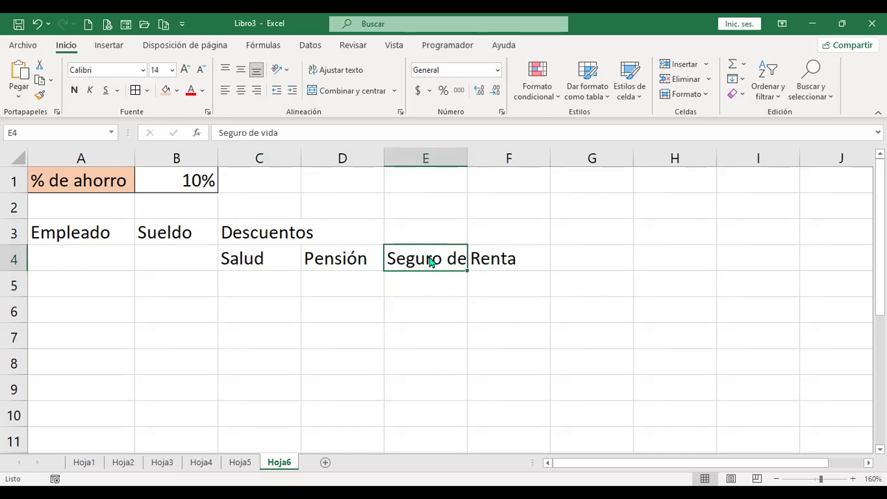
Step: Autofit column E and merge and centre Descuentos across C3:F3
double_click(468, 154)
drag(239, 258, 537, 262)
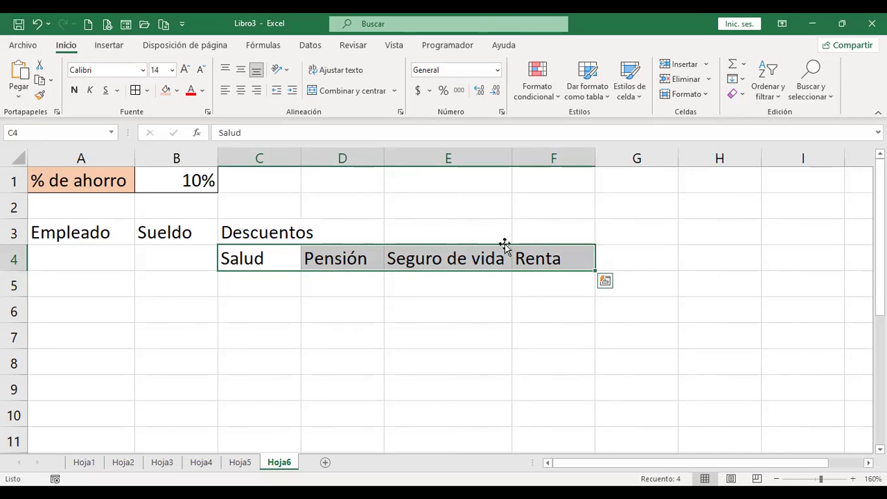
drag(257, 230, 541, 232)
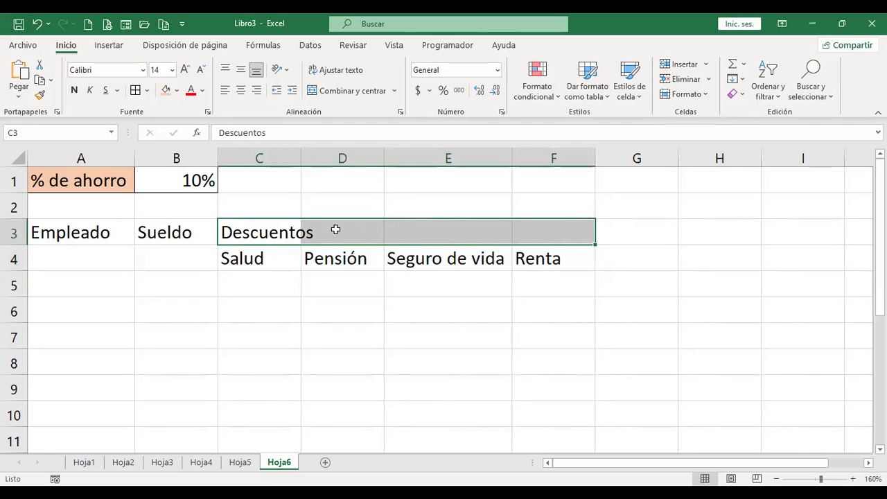
click(352, 91)
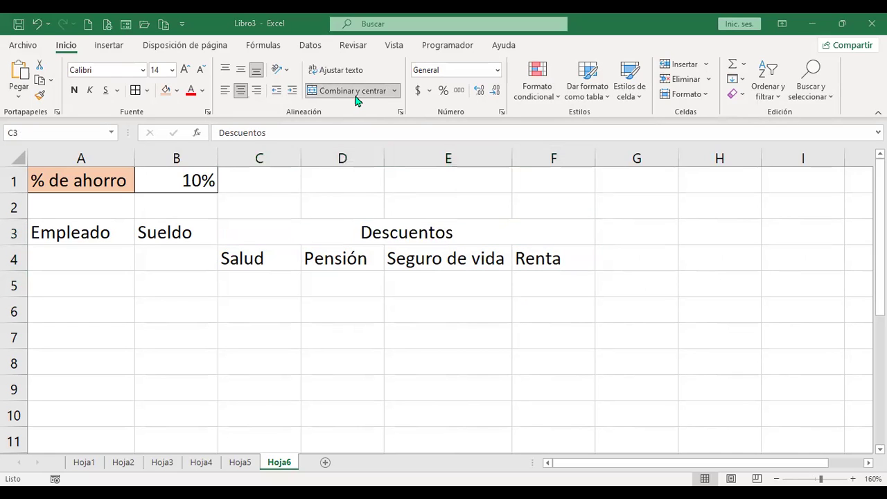
key(alt)
Step: Add Total descuentos in G4 and extend the Descuentos merge across C3:G3
click(676, 256)
text(al d)
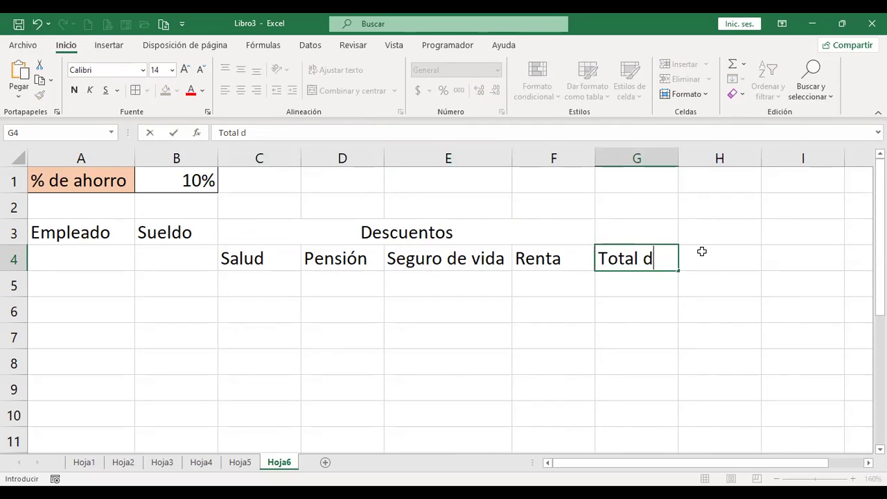
text(escuentos)
key(Return)
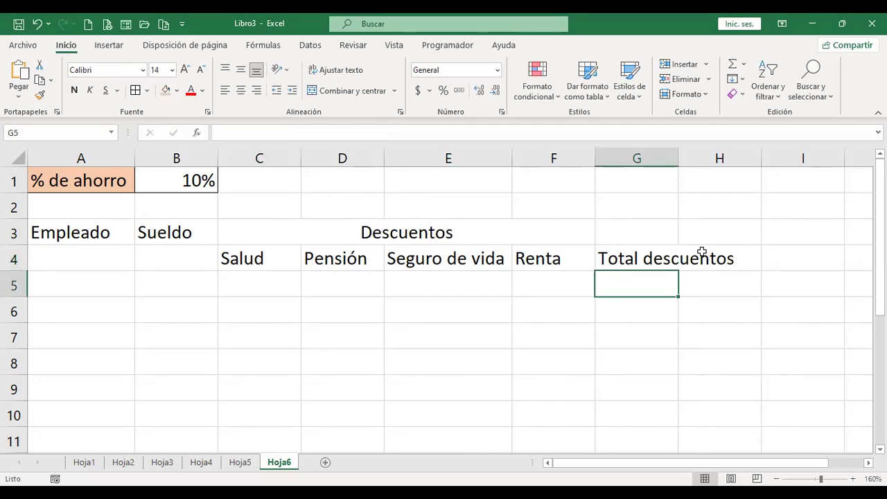
drag(449, 233, 644, 235)
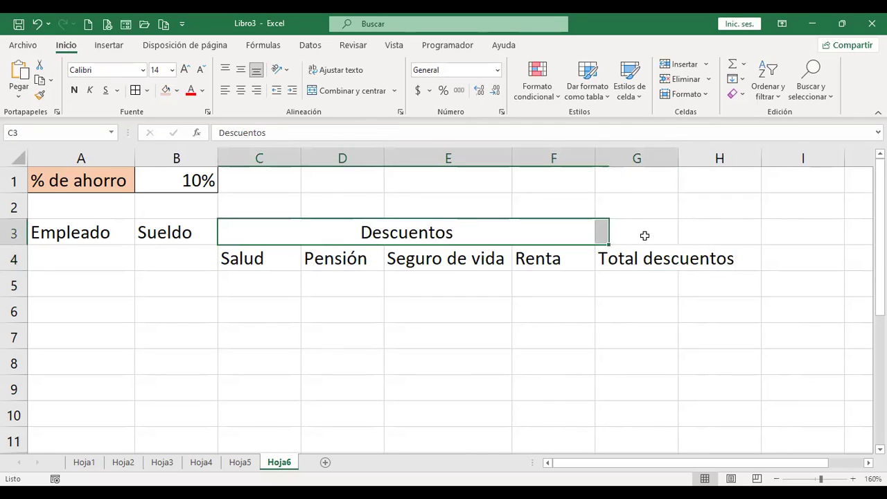
click(350, 91)
click(350, 90)
Step: Wrap Total descuentos, widen column G and fit row 4's height
click(658, 261)
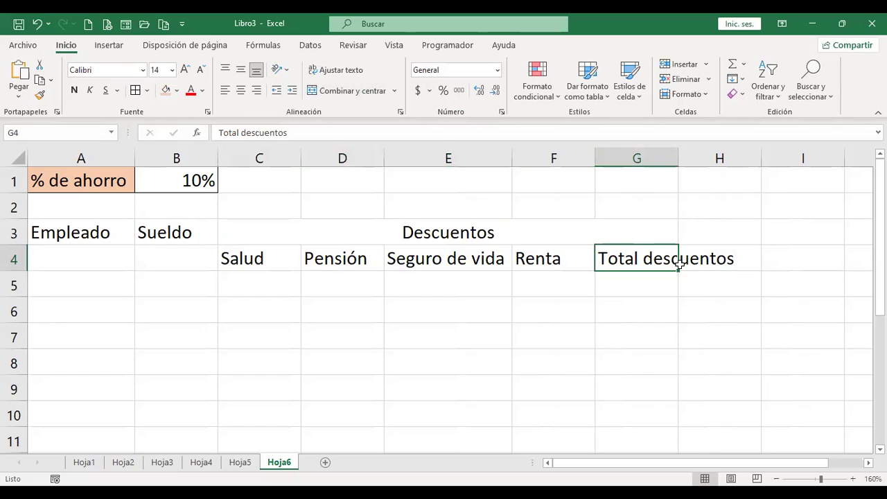
click(350, 72)
drag(679, 162, 709, 161)
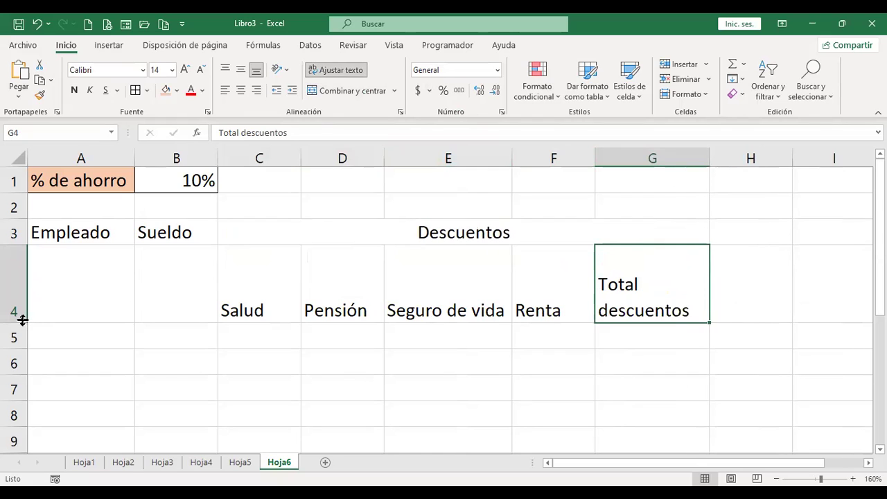
double_click(24, 323)
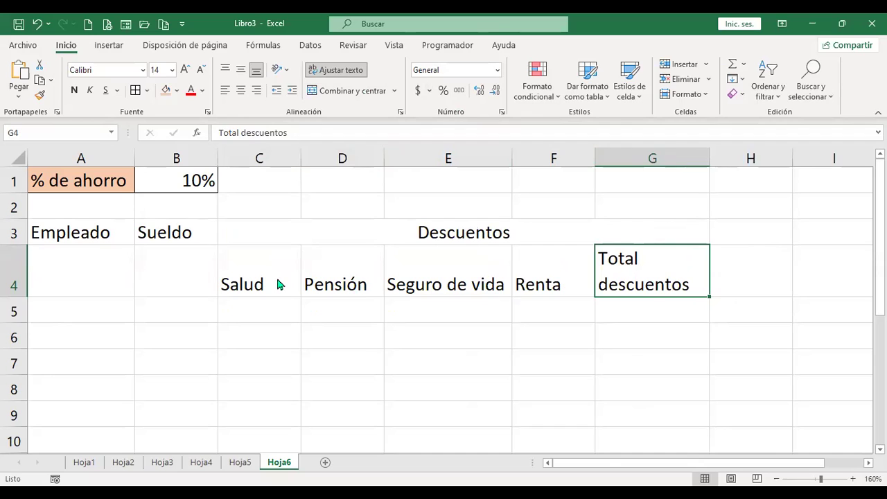
Step: Add a wrapped Monto a ahorrar header in H4
click(787, 269)
text(Monto)
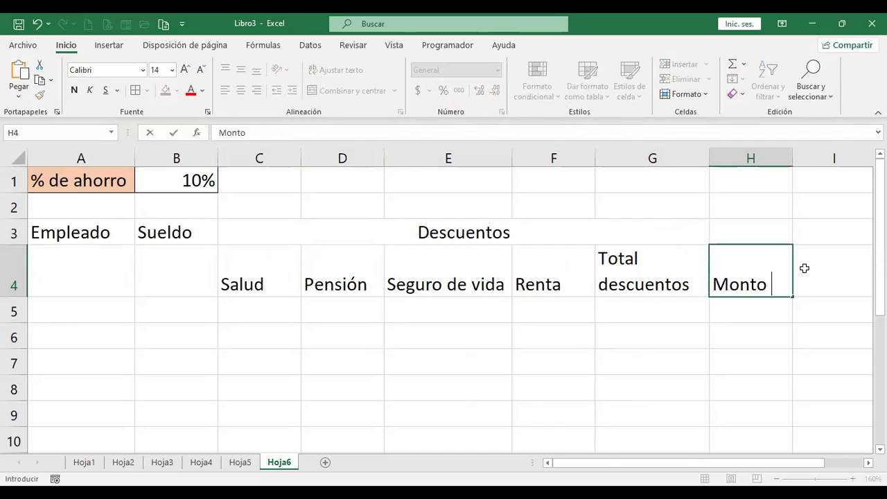
text( a ahorrar)
key(Return)
key(Up)
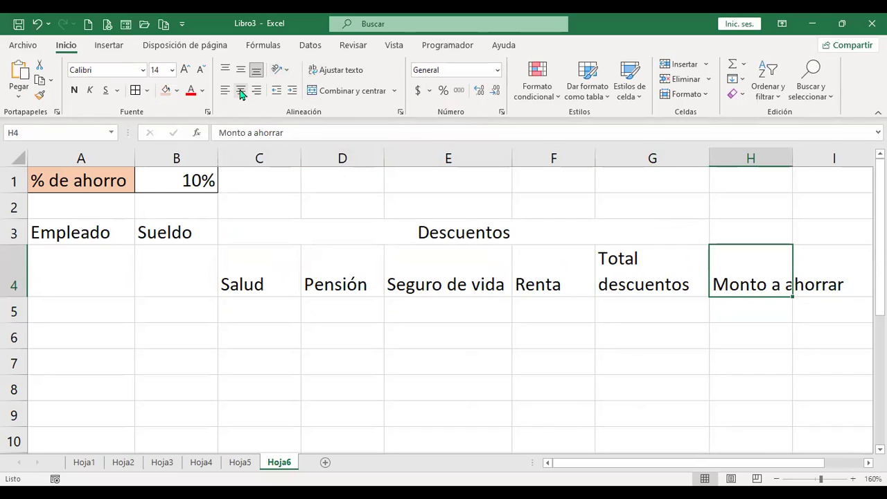
click(340, 70)
Step: Add a wrapped Neto a cobrar header in I4
click(816, 279)
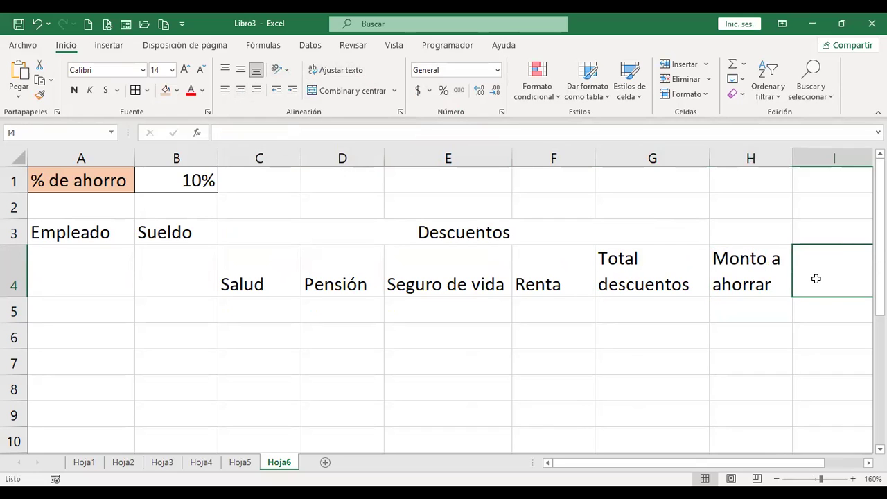
text(Neto a co)
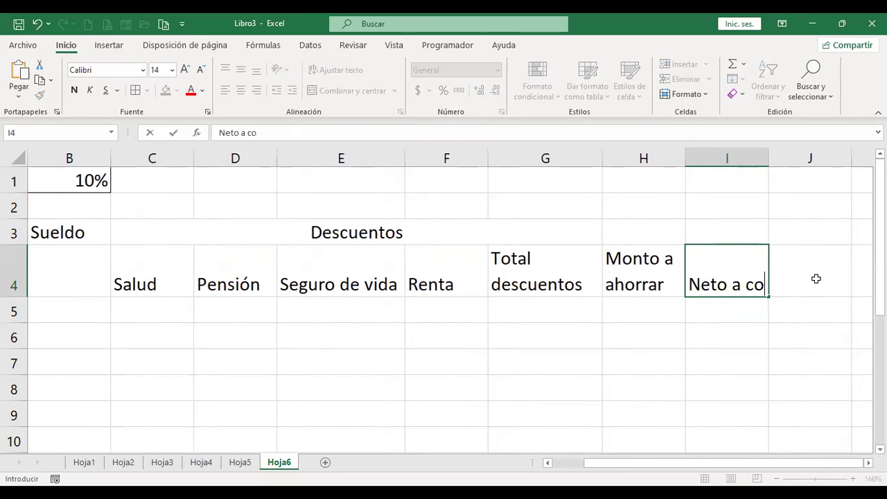
text(brar)
key(Return)
key(ctrl+Home)
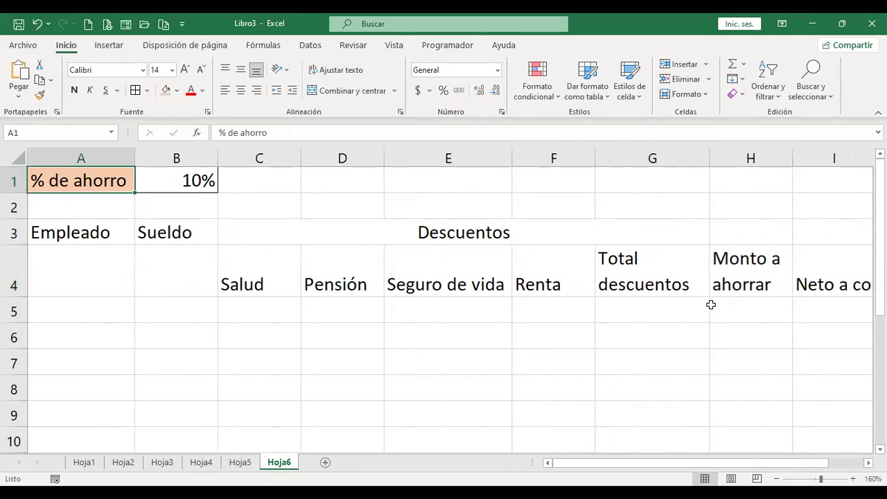
ctrl+scroll(710, 305, down, 1)
click(741, 272)
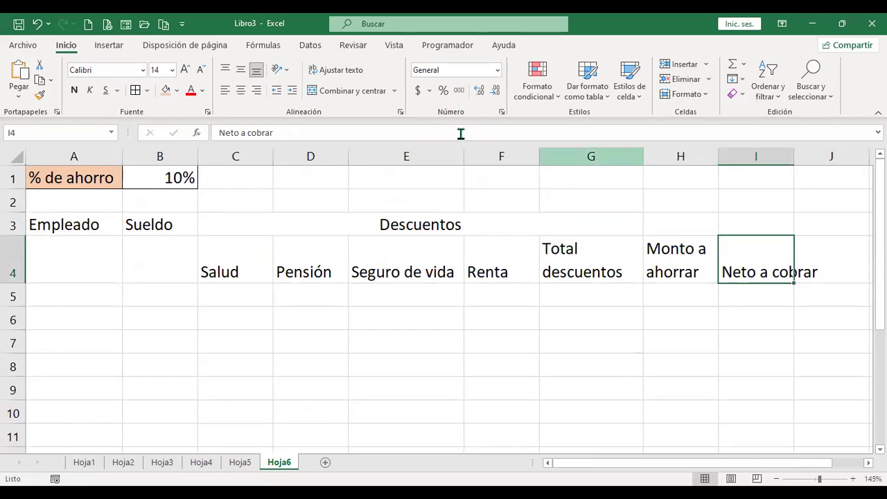
click(337, 72)
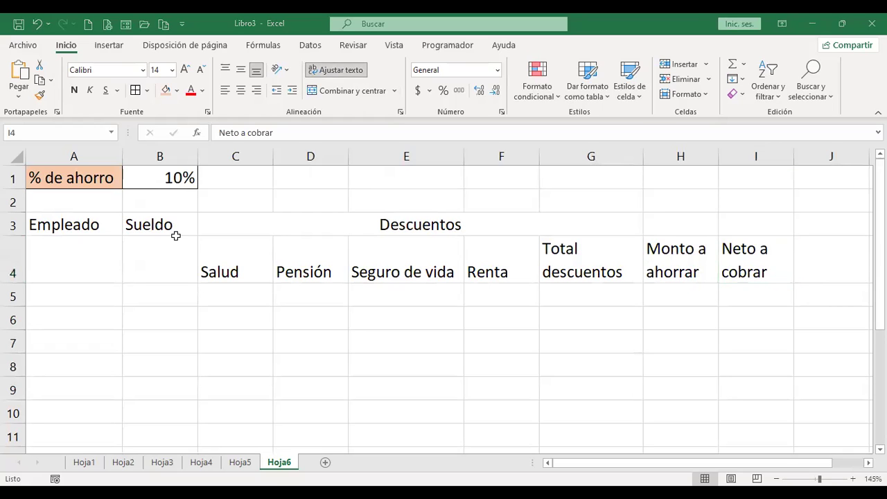
click(262, 293)
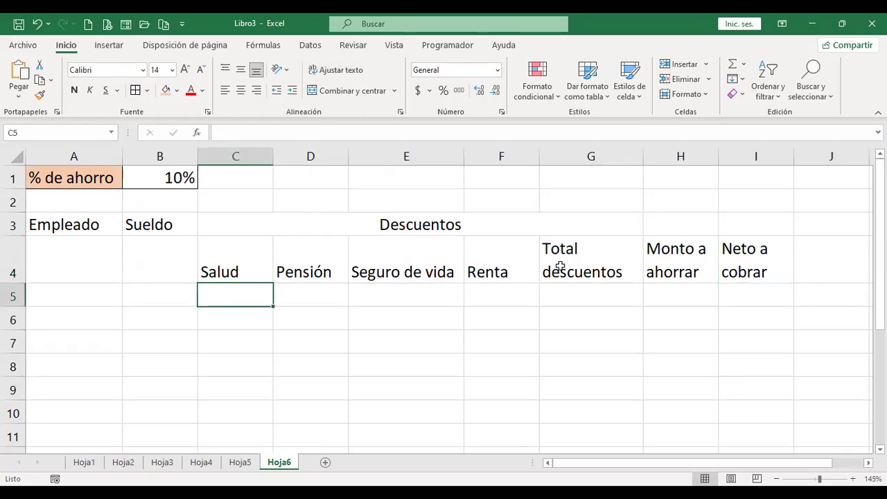
Step: Enter the discount rates 3%, 7.25%, 1% and 10% in C5:F5
text(3)
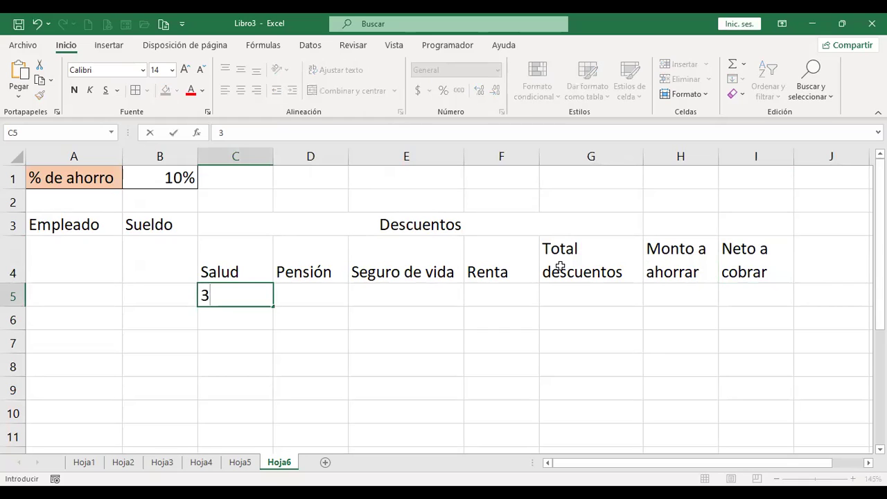
text(%)
key(Return)
key(Up)
key(Right)
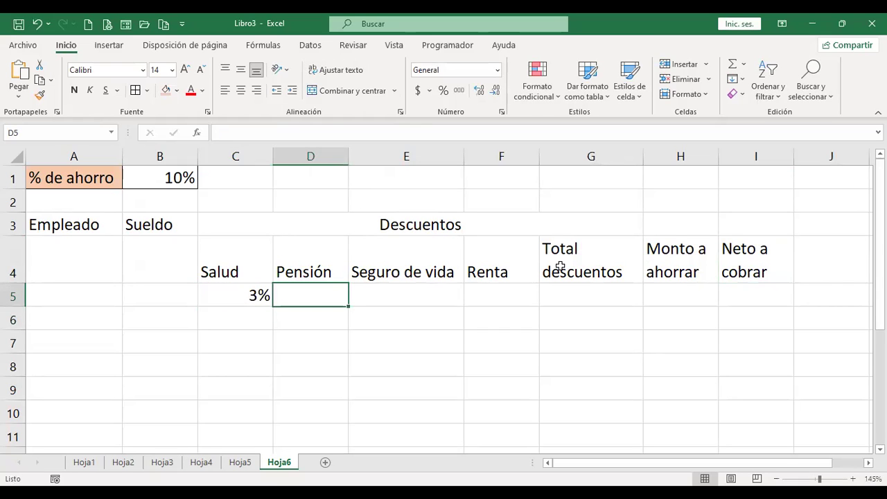
text(7.25%)
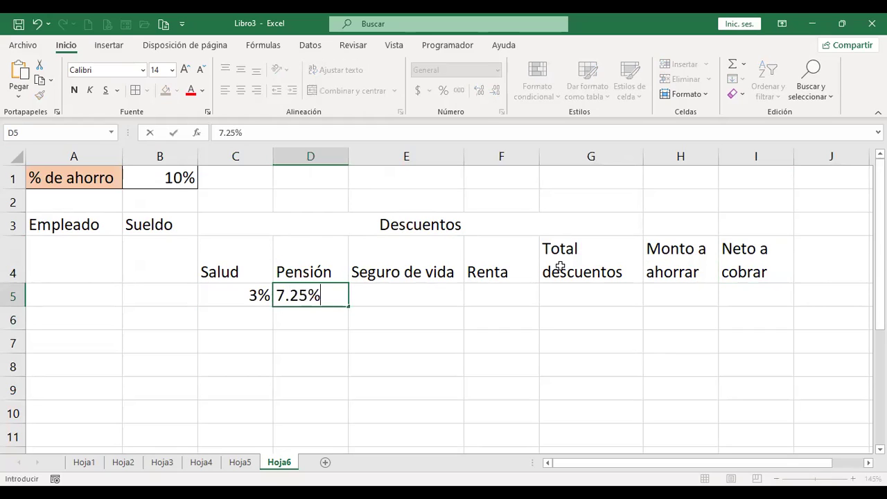
key(Tab)
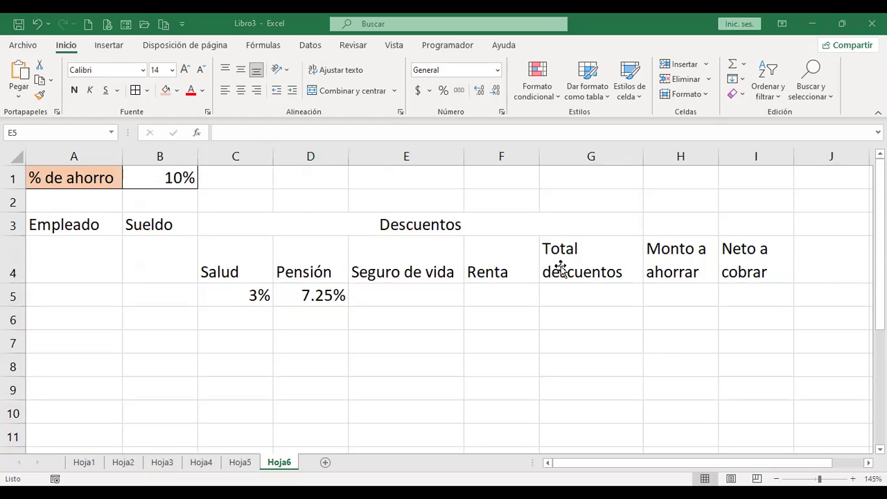
text(1)
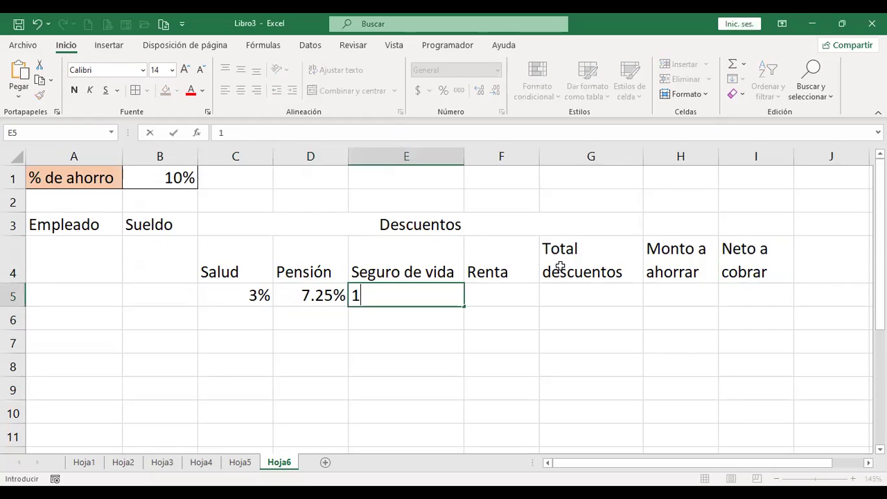
text(%)
key(Return)
key(Up)
key(Right)
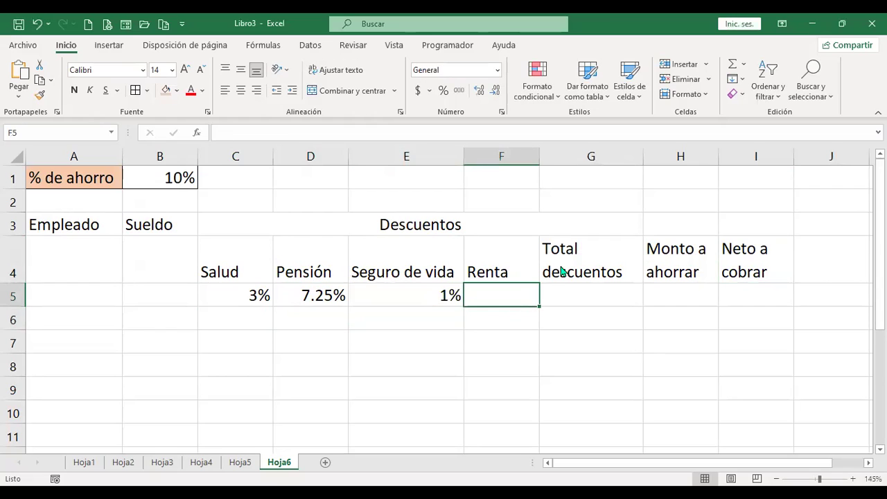
text(10%)
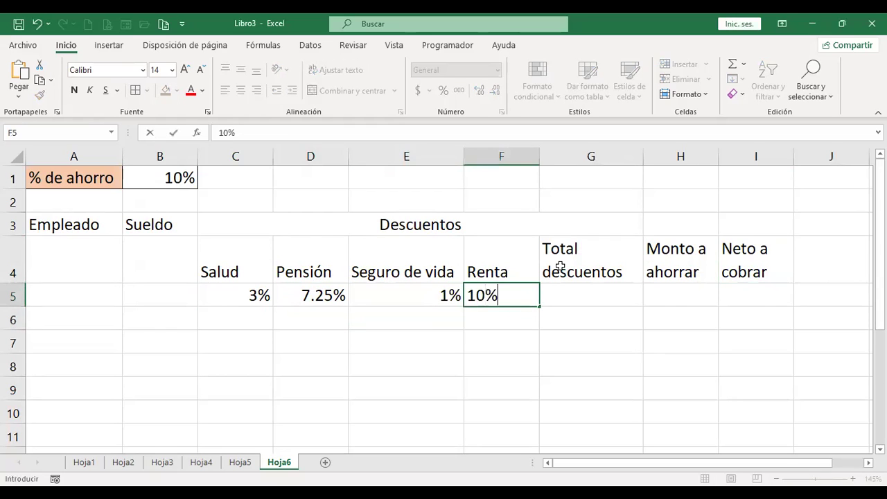
key(Return)
Step: Select the Total descuentos header cells G4:G5
key(Up)
key(Right)
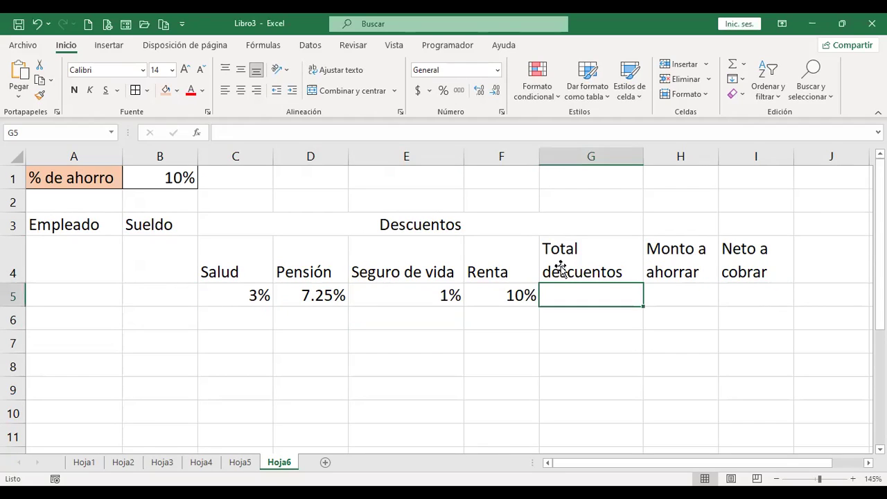
click(562, 268)
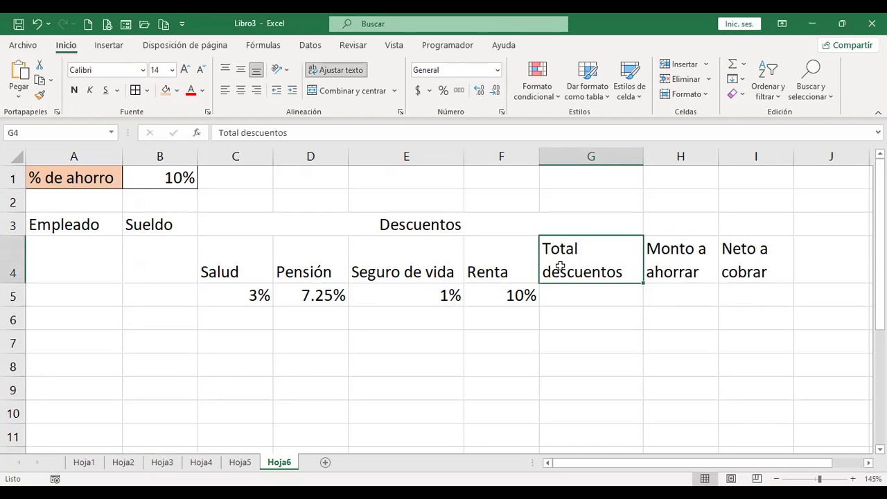
key(shift+Down)
Step: Merge and centre G4:G5, H4:H5, I4:I5, B3:B5 and A3:A5
click(346, 90)
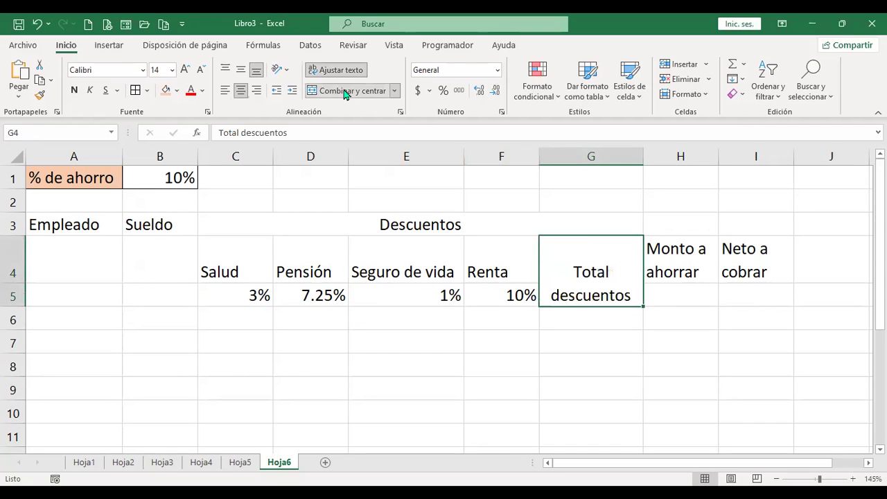
drag(678, 262, 681, 286)
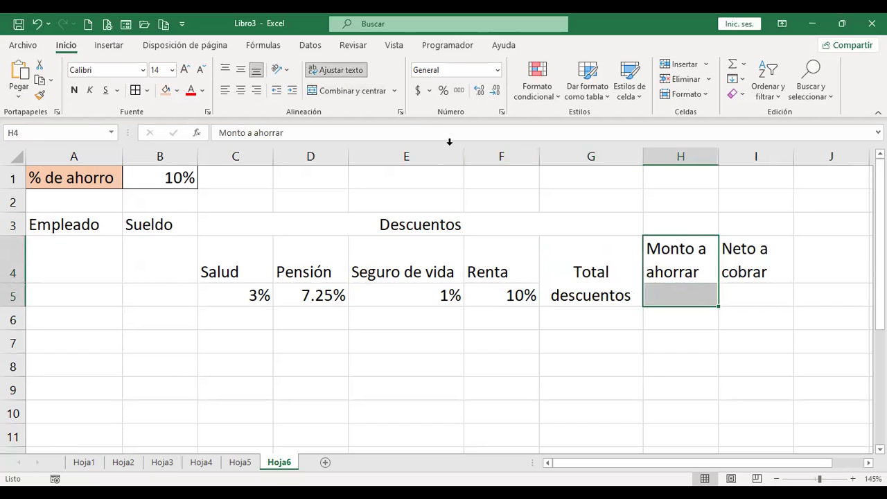
click(347, 90)
mouse_move(739, 254)
mouse_down()
mouse_move(755, 308)
mouse_move(759, 288)
mouse_up()
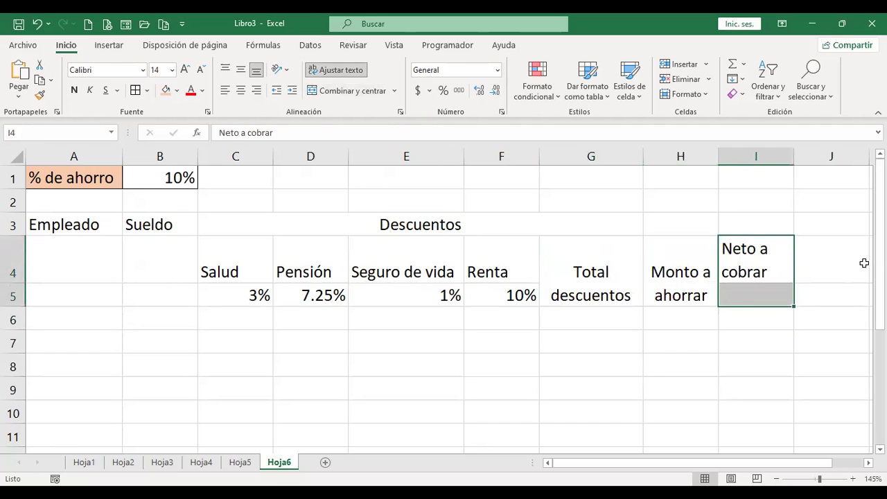
key(F4)
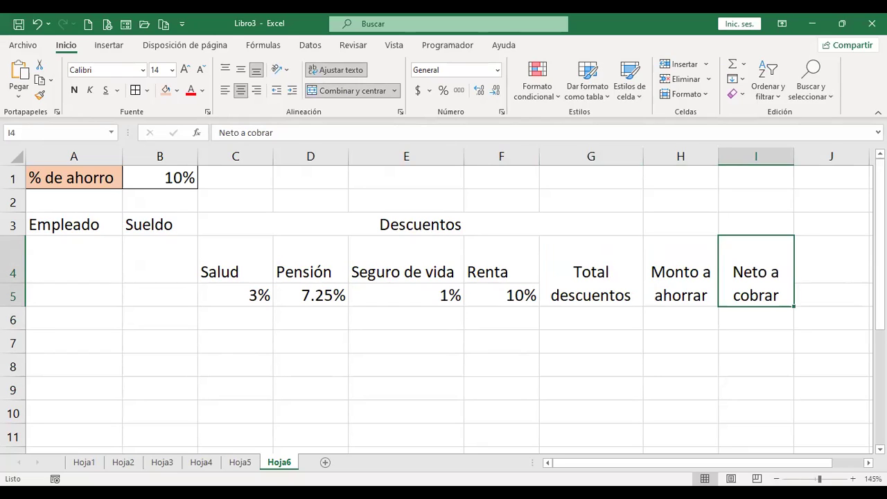
drag(160, 224, 160, 287)
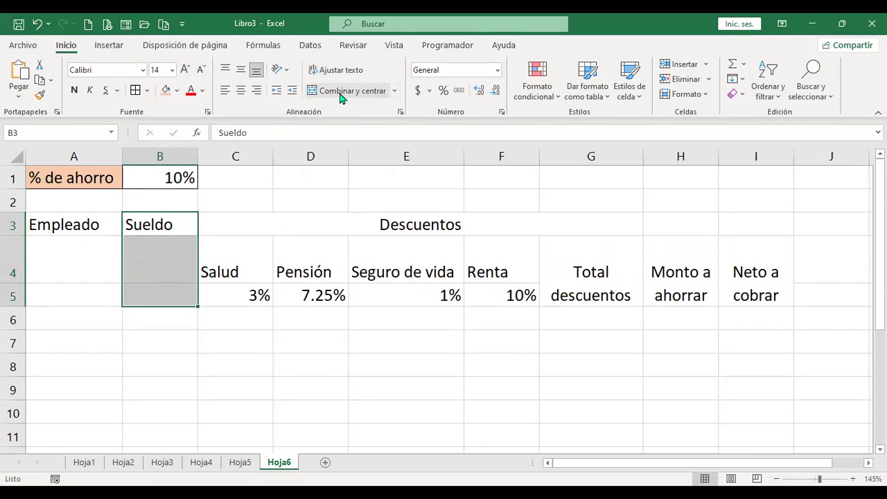
click(341, 98)
drag(95, 233, 97, 295)
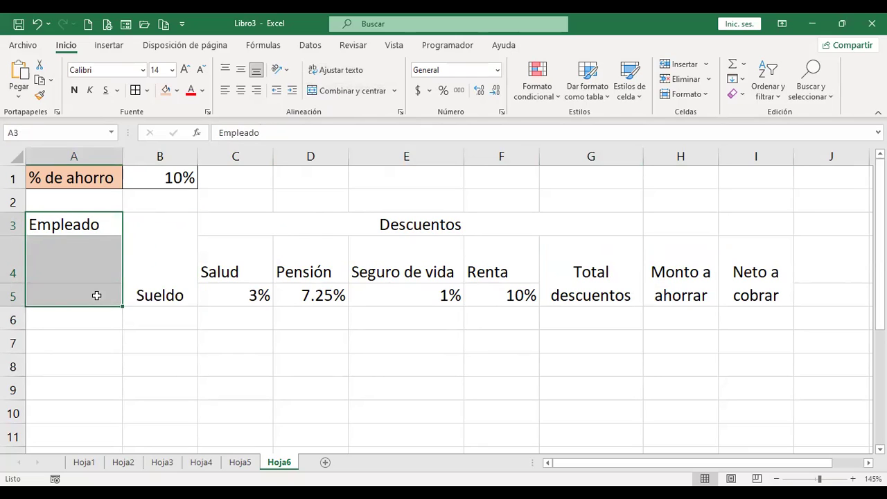
key(F4)
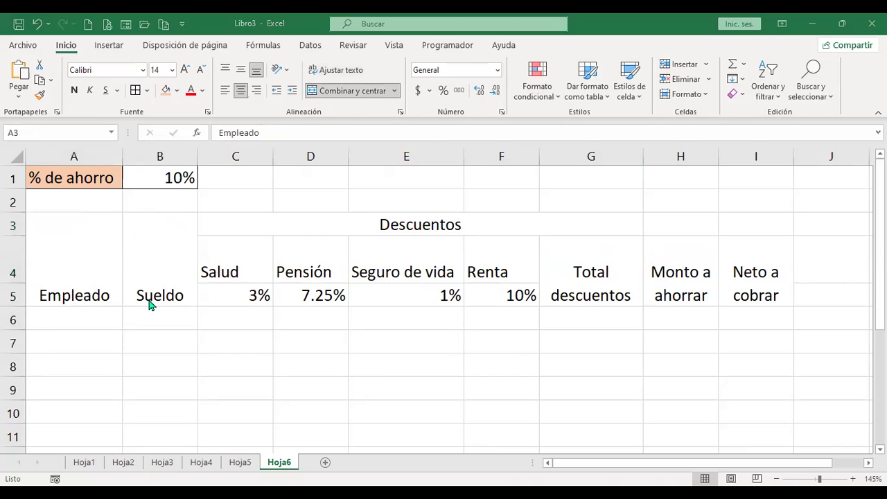
Step: Middle-align the header block A3:I5 and apply All Borders
drag(111, 250, 759, 288)
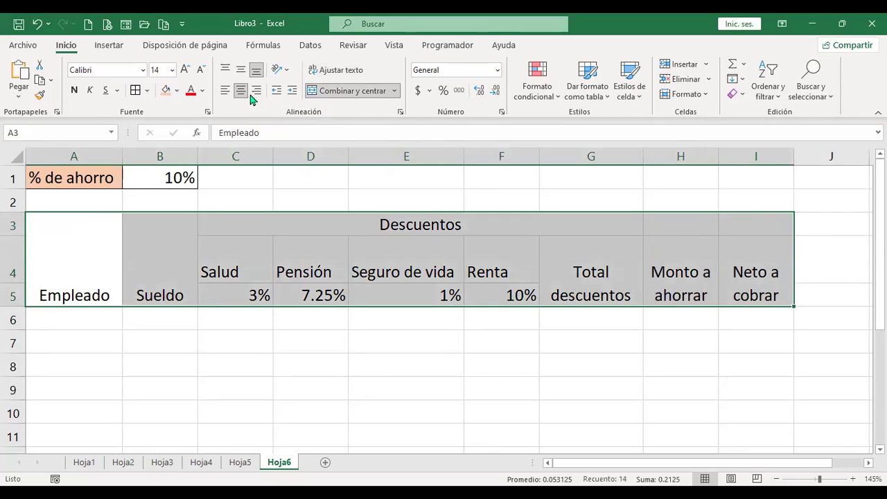
click(241, 69)
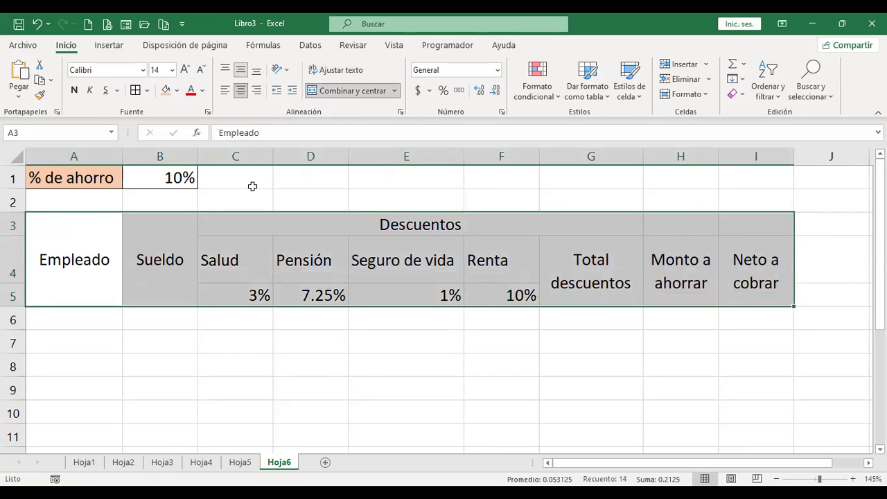
click(137, 91)
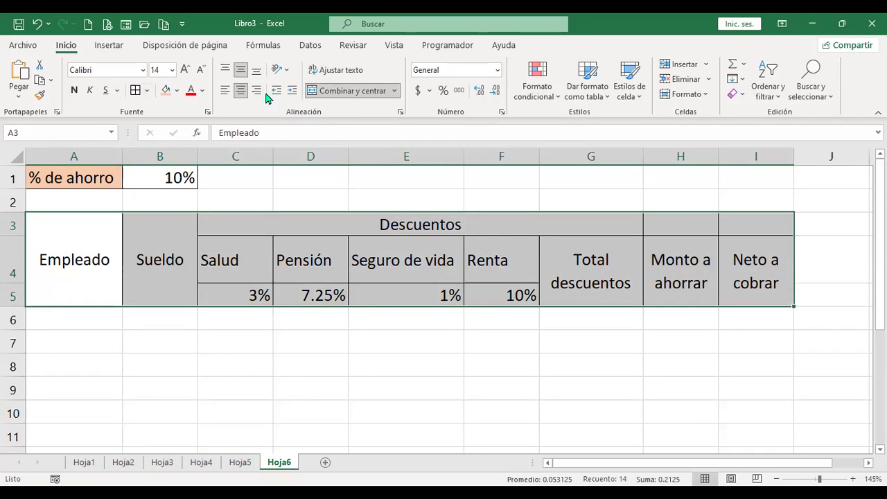
click(372, 353)
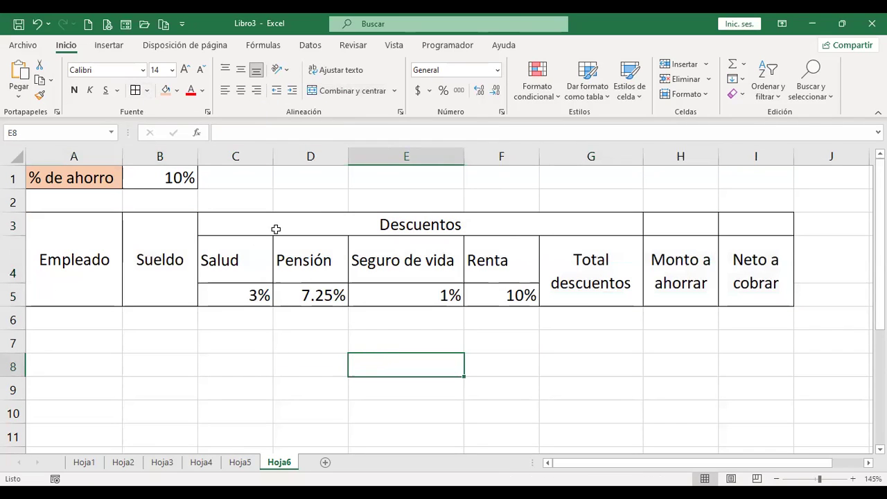
Step: Enter the four employee names in A6:A9 and autofit column A
click(88, 318)
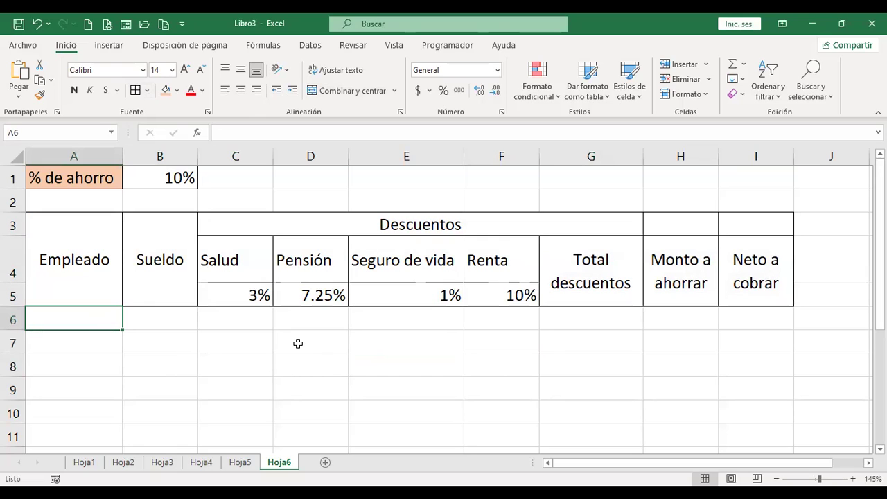
text(Nubia)
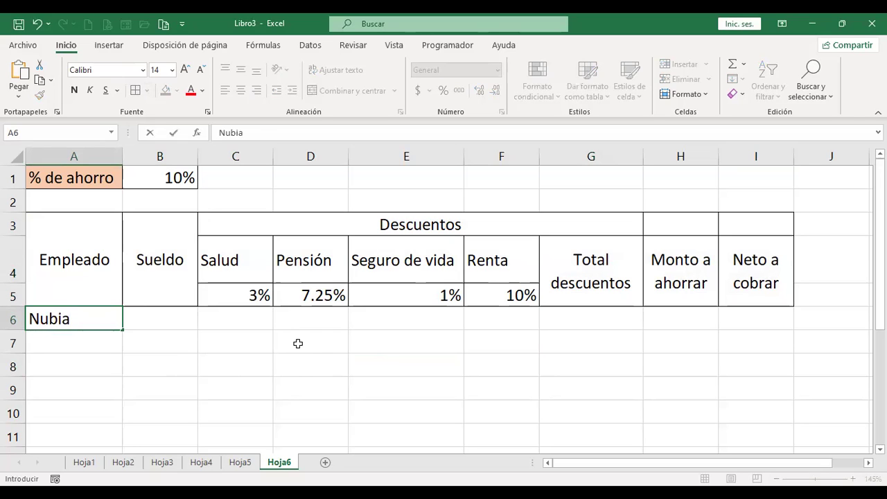
text( Martínez)
key(Return)
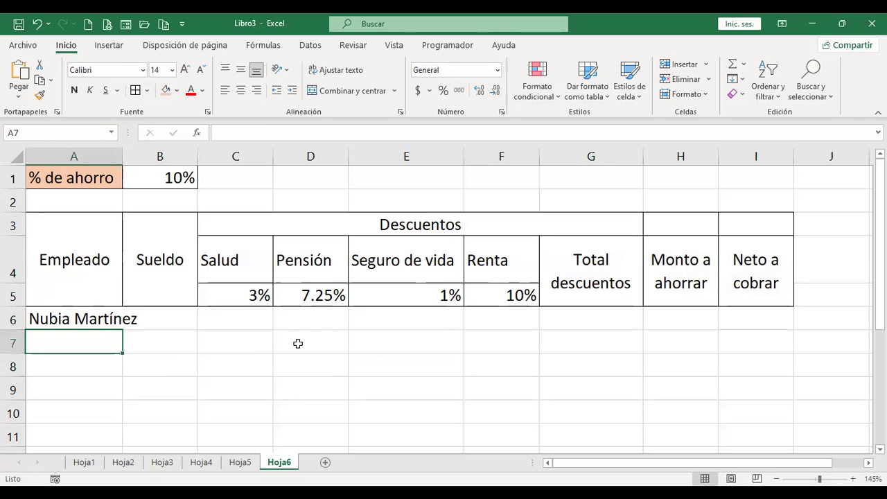
text(Miguel Calderó)
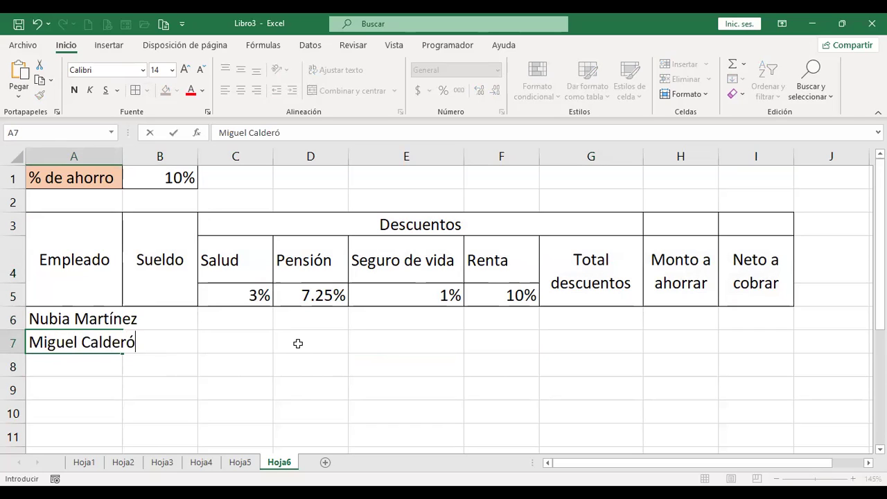
text(n)
key(Return)
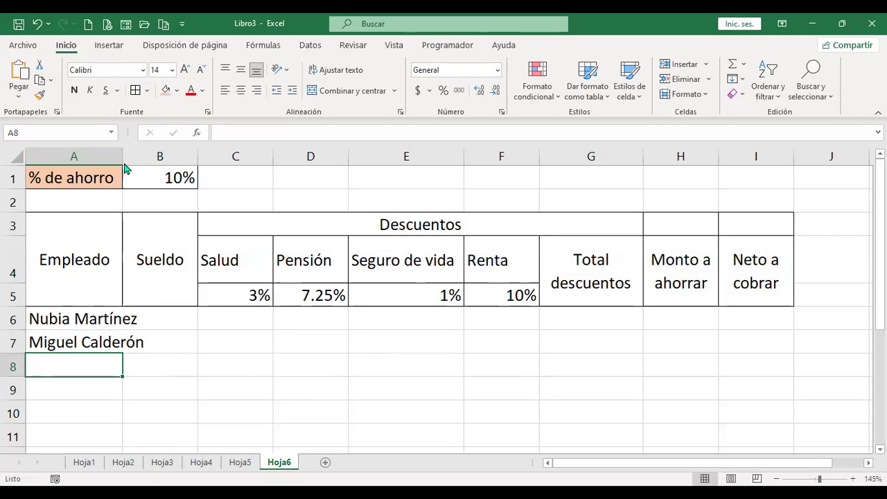
double_click(123, 165)
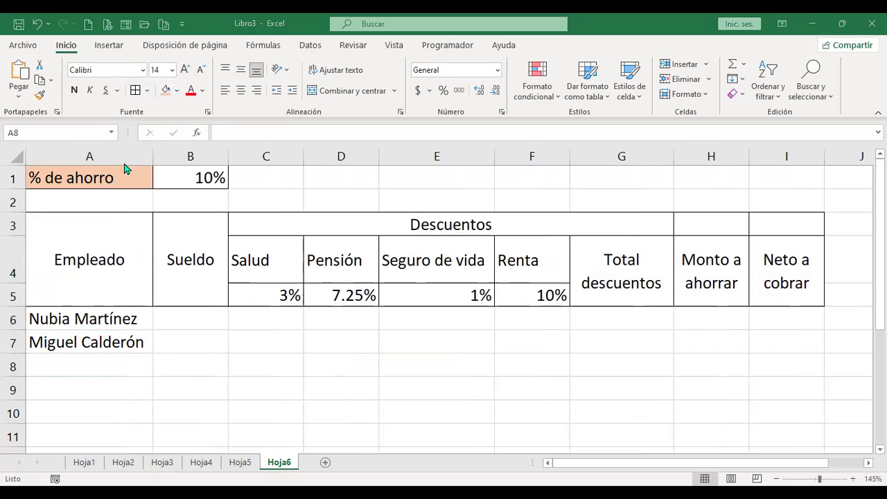
text(Melissa Morales)
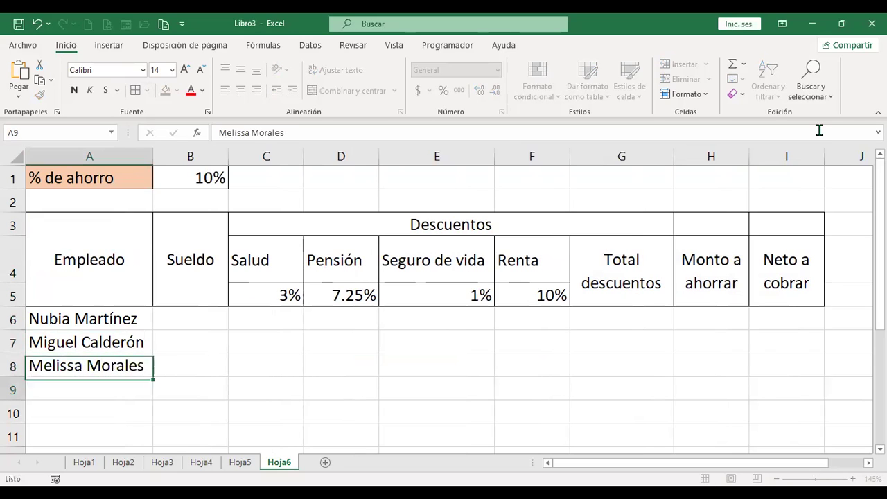
key(Return)
text(Jona)
key(BackSpace)
text(natan MAdrid)
key(Return)
Step: Enter 1000 as the first employee's Sueldo in B6
key(Up)
key(Right)
key(Up)
key(Up)
key(Up)
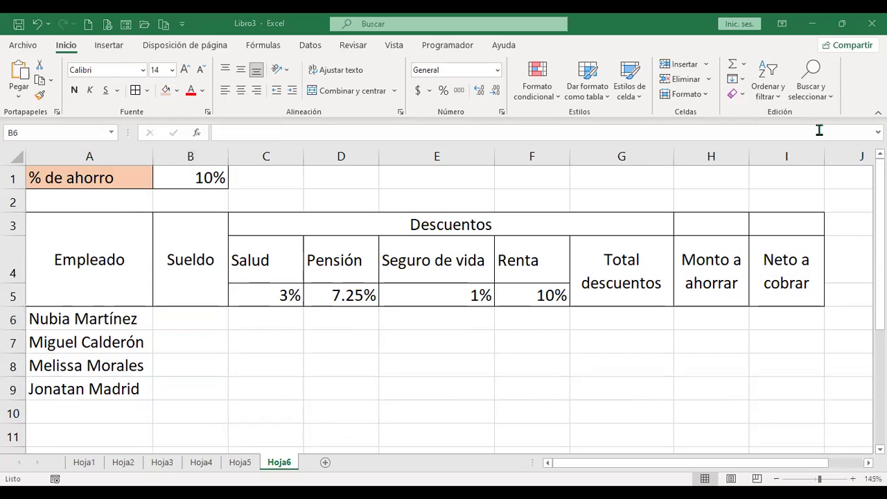
text(1000)
key(Return)
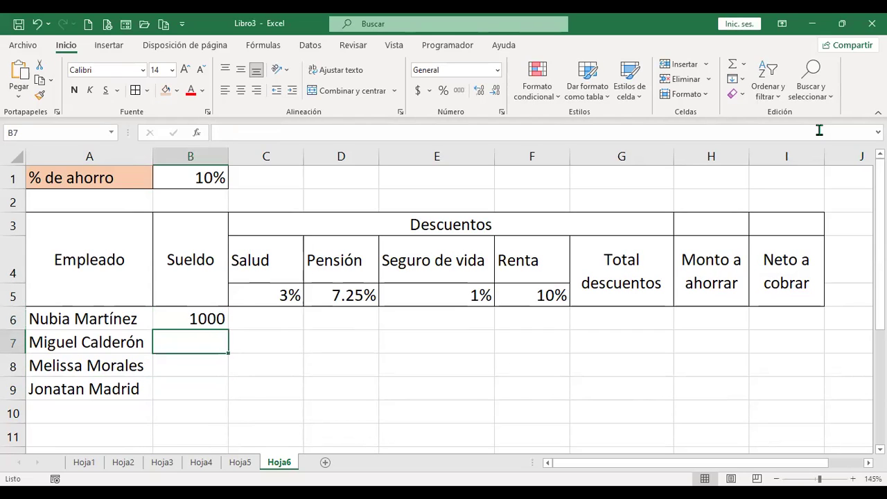
Step: Enter salaries 1600, 900 and 1500, then format B6:B9 as Accounting dollars
text(160)
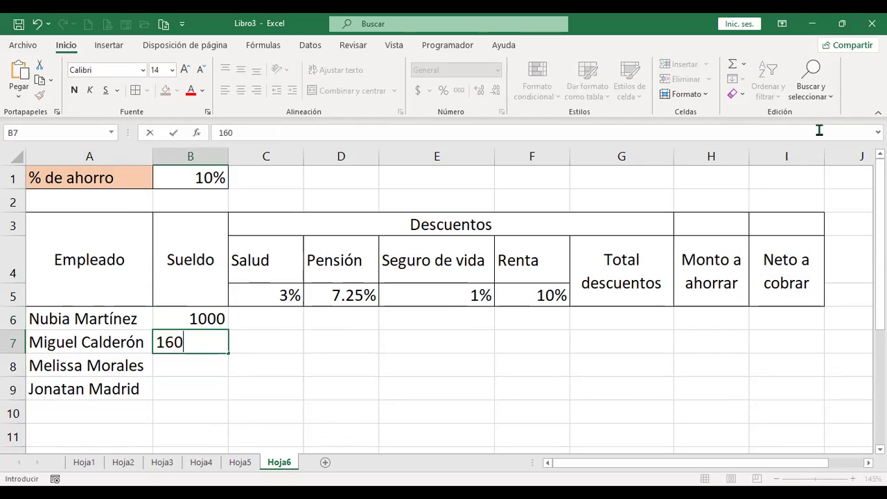
text(0)
key(Return)
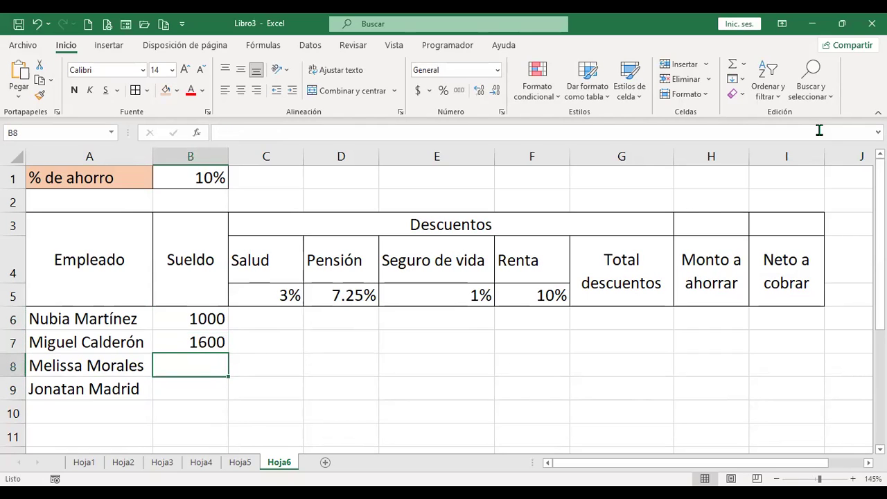
text(900)
key(Return)
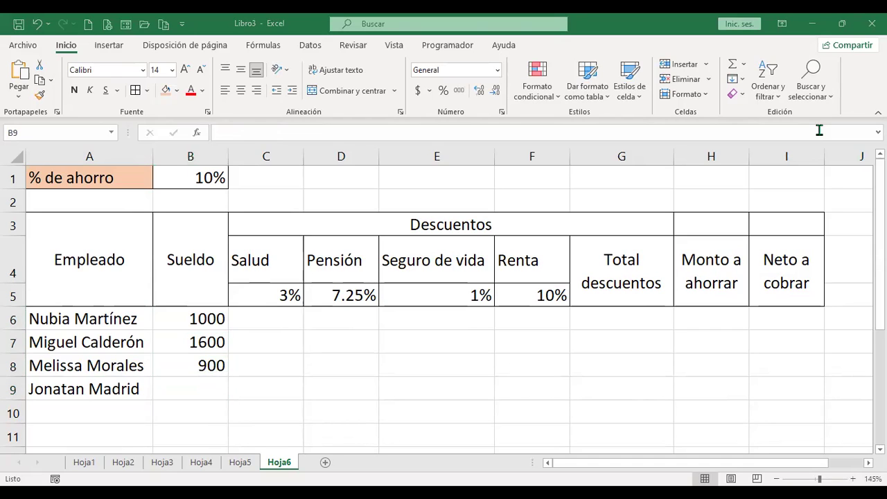
text(1500)
key(ctrl+Return)
key(shift+Up)
key(shift+Up)
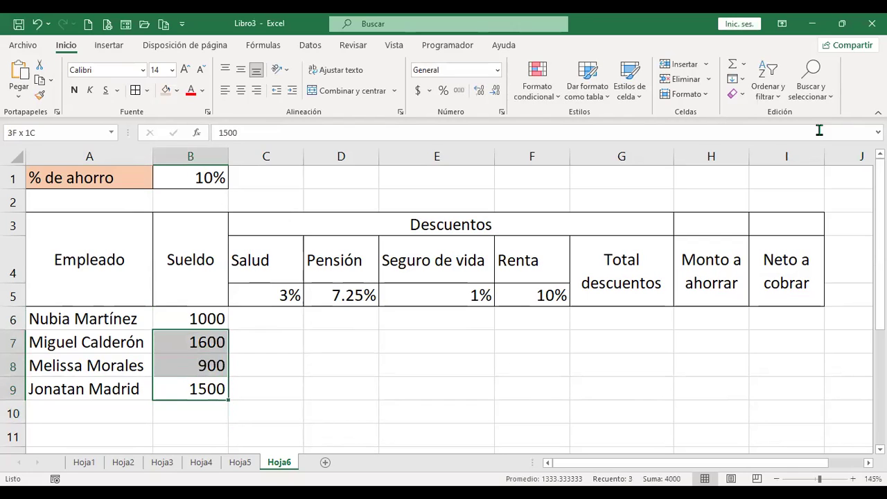
key(shift+Up)
click(418, 90)
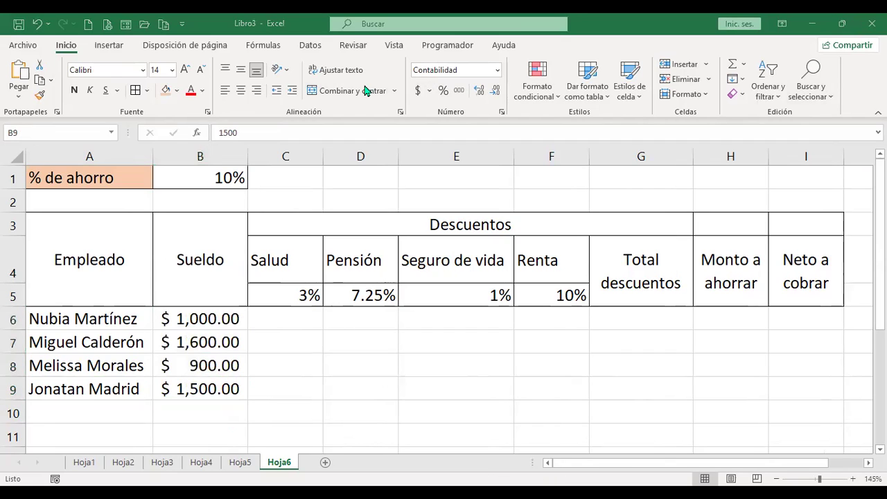
Step: Centre the discount headings and percentages in C4:I5 horizontally
click(273, 311)
mouse_move(293, 254)
mouse_down()
mouse_move(515, 262)
mouse_move(792, 292)
mouse_up()
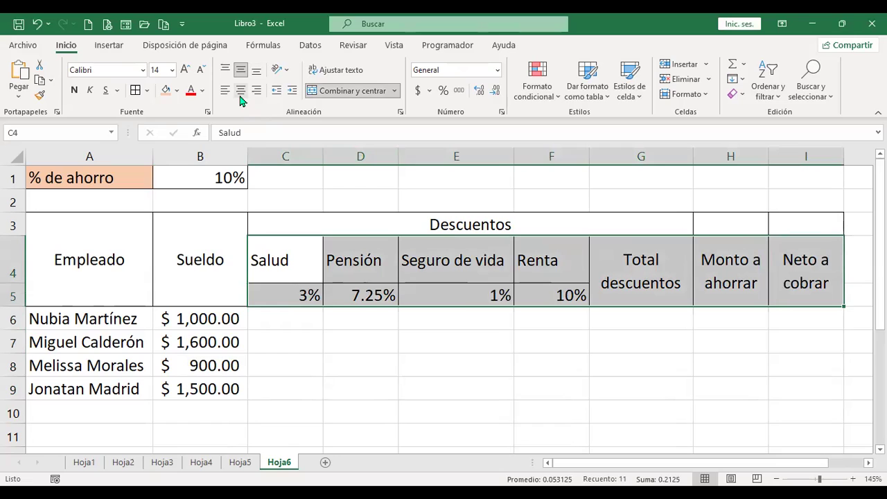
click(241, 91)
click(283, 314)
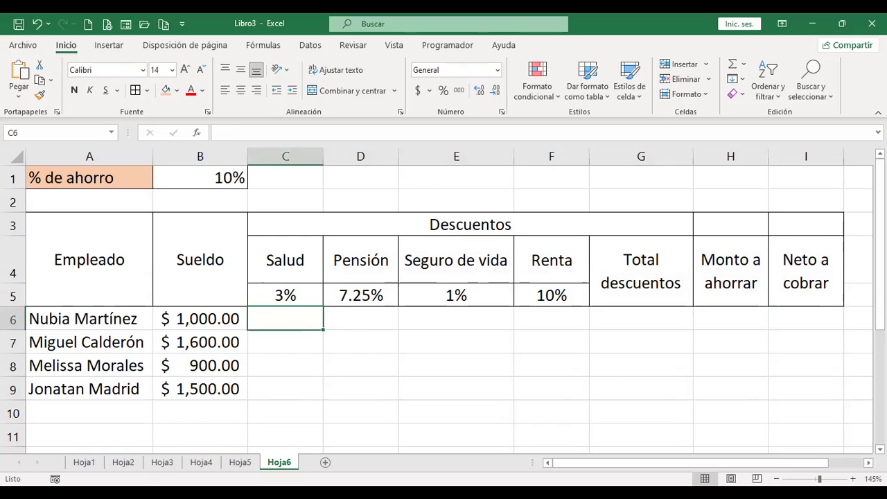
Step: Start a salary-times-Salud-percentage formula in C6 using B6 and C5
text(+)
click(200, 318)
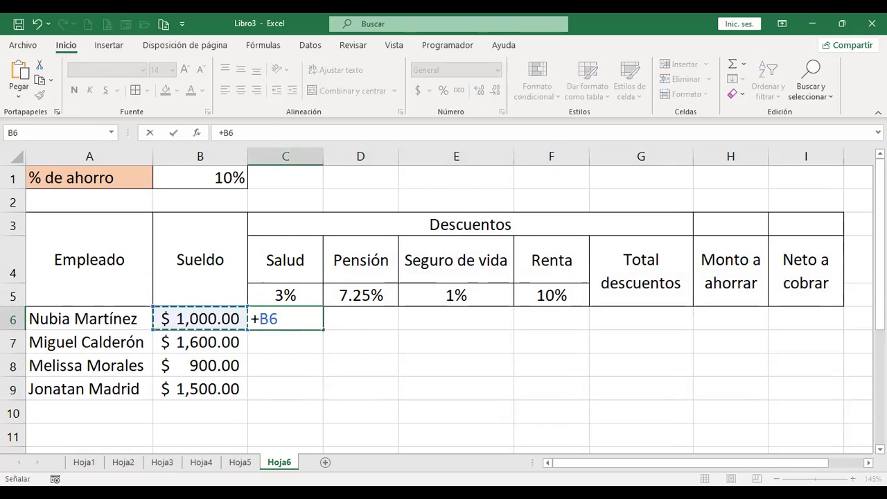
key(Escape)
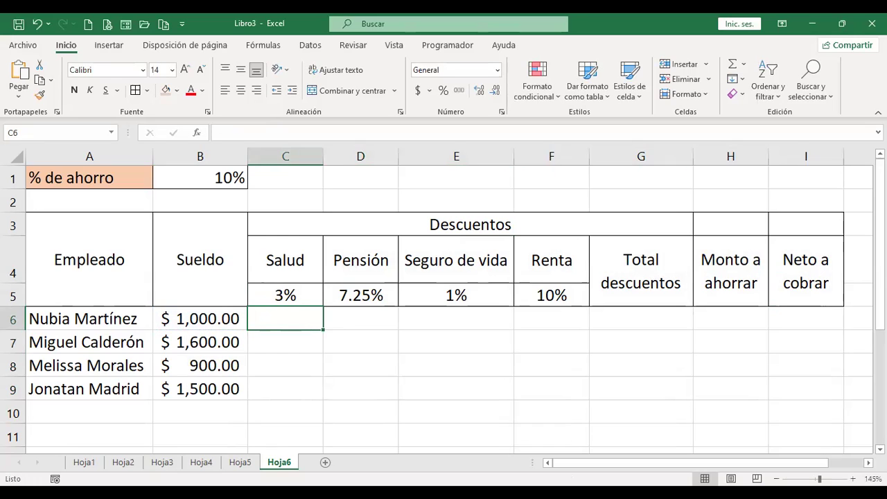
text(+)
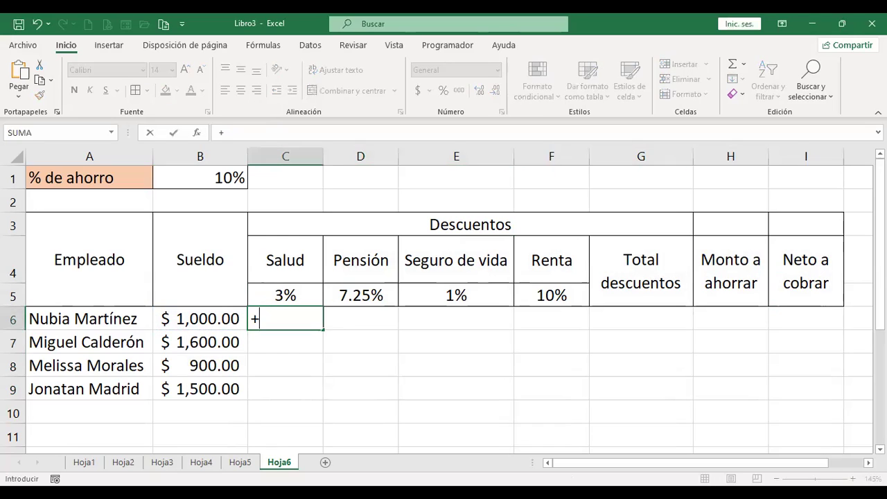
click(199, 319)
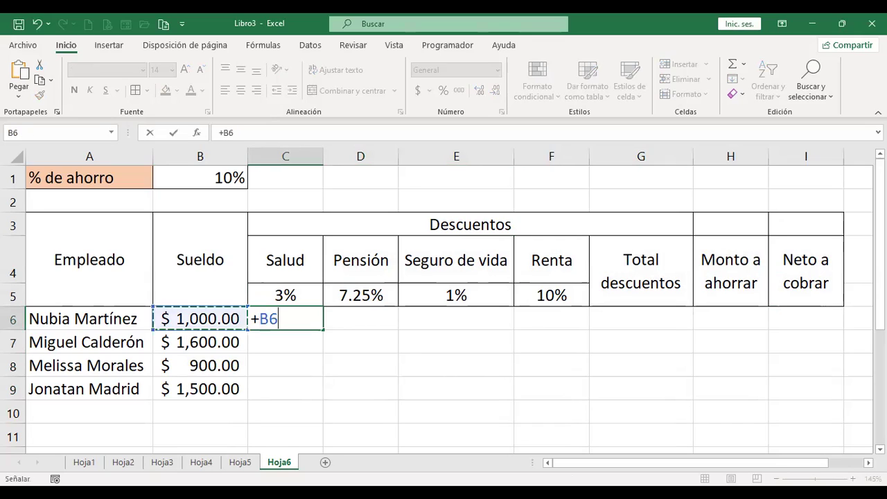
text(*)
click(285, 294)
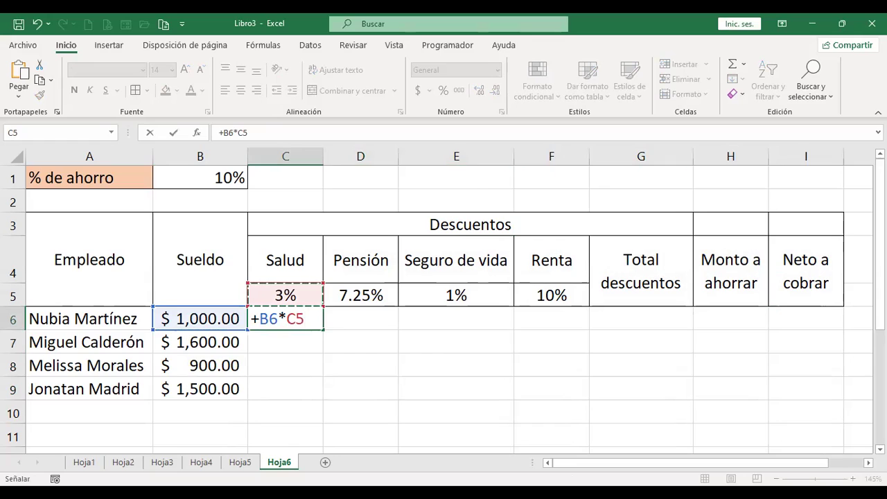
key(BackSpace)
key(BackSpace)
key(BackSpace)
Step: Enter =+$B6*C$5 in C6, locking the column and row references with F4
click(199, 318)
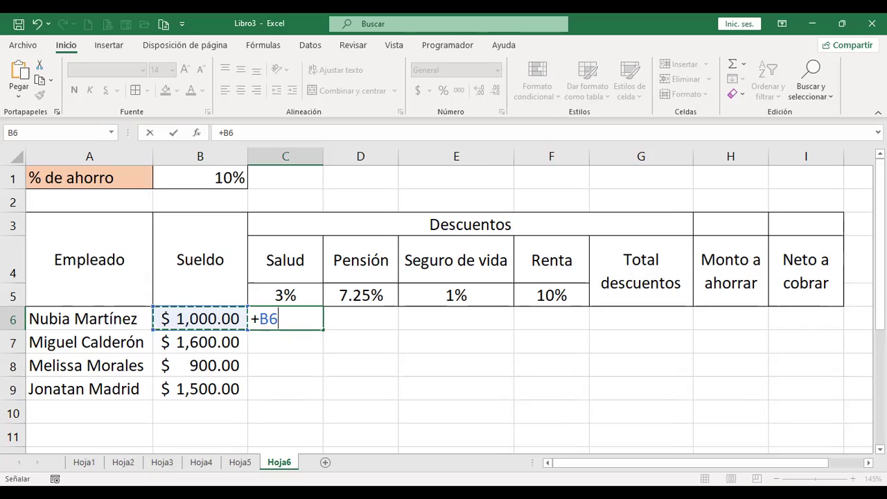
key(F4)
key(F4)
key(F4)
text(*)
key(Up)
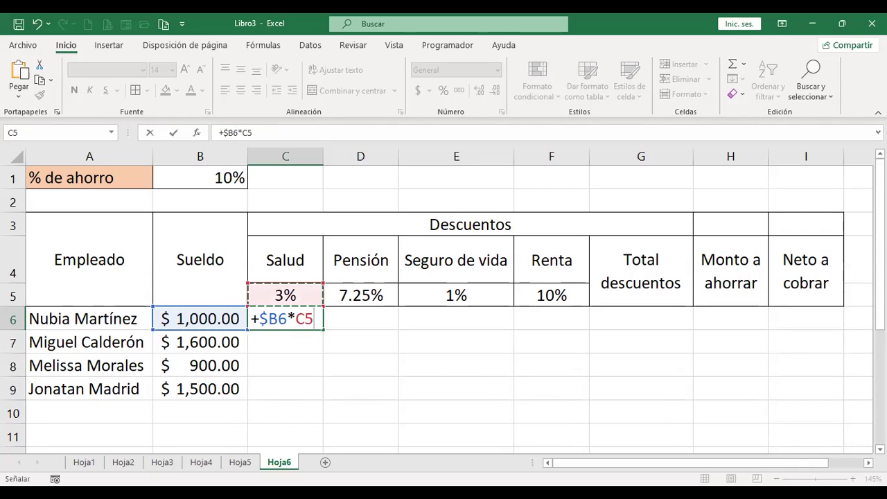
key(F4)
key(F4)
key(Return)
Step: Copy the formula across C6:F9 and centre the amounts horizontally and vertically
key(Up)
mouse_move(323, 330)
mouse_down()
mouse_move(317, 393)
mouse_move(585, 395)
mouse_up()
drag(317, 393, 585, 395)
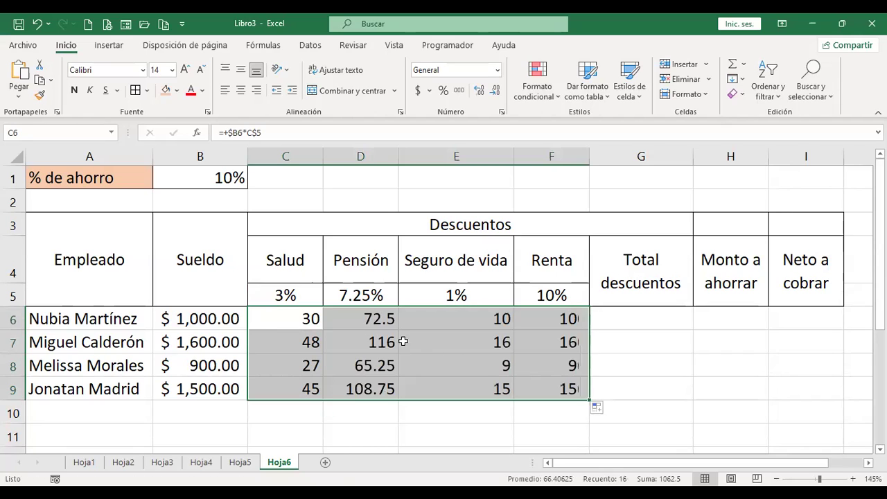
click(242, 90)
click(240, 70)
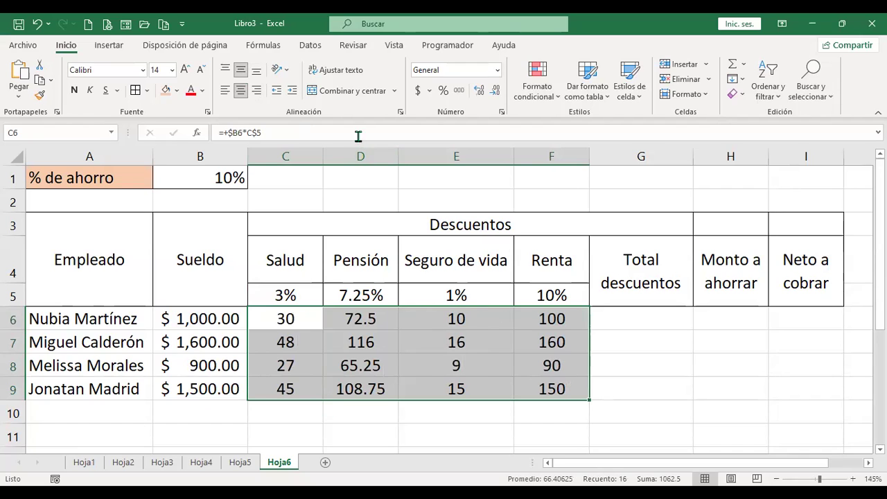
Step: Apply Contabilidad accounting format to C6:F9 and review the Salud formula in C6
click(418, 90)
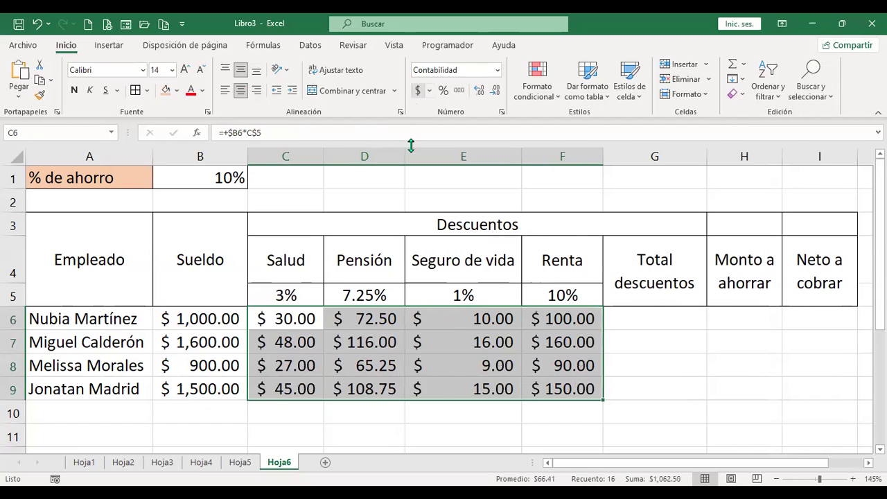
click(473, 321)
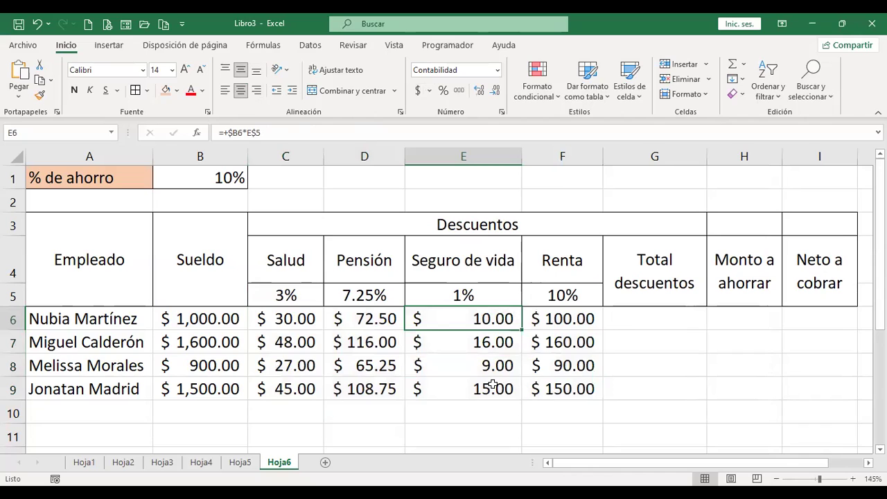
click(289, 321)
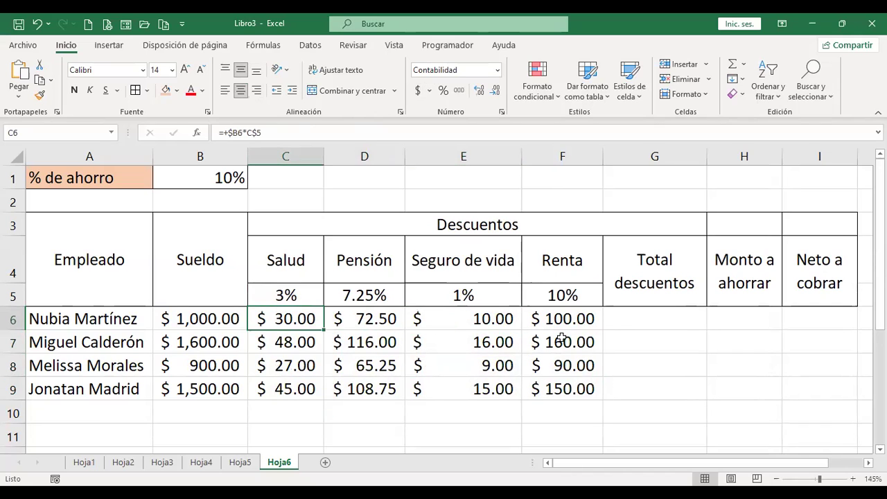
key(F2)
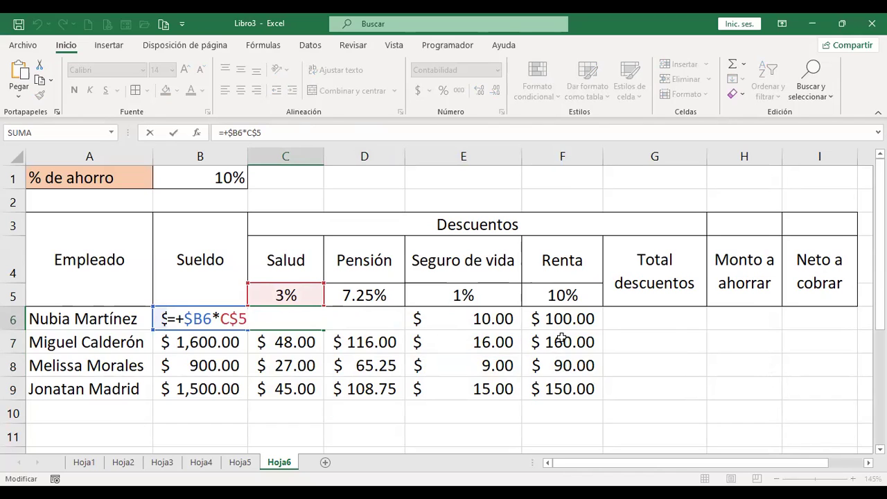
key(Return)
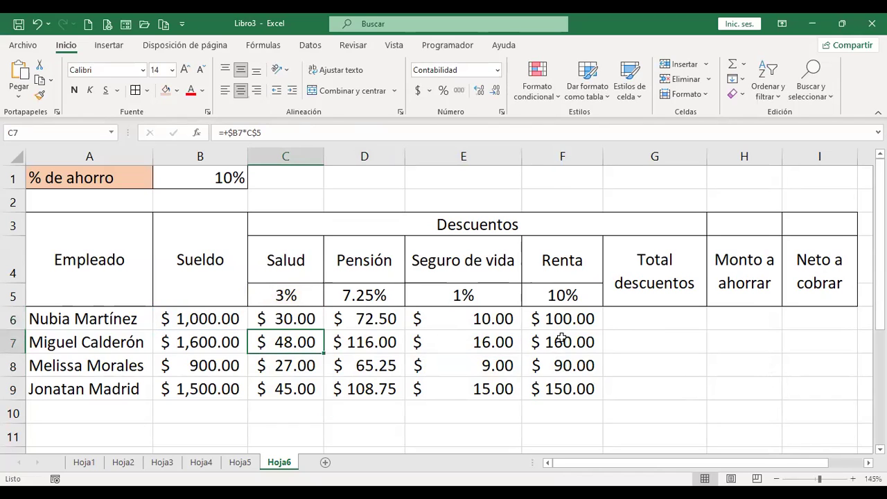
key(Right)
key(Right)
key(Right)
key(Right)
key(Up)
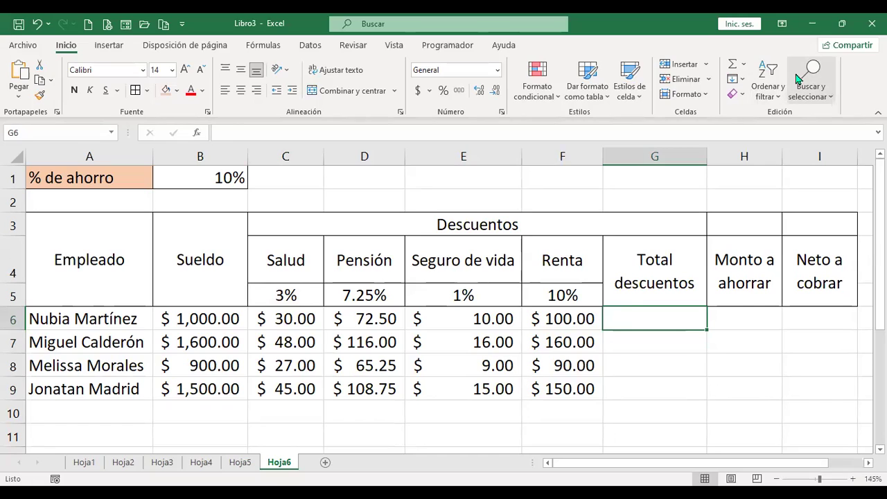
Step: Build a G6 total adding the Renta, Seguro de vida, Pensión and Salud amounts
text(+)
key(Left)
text(+)
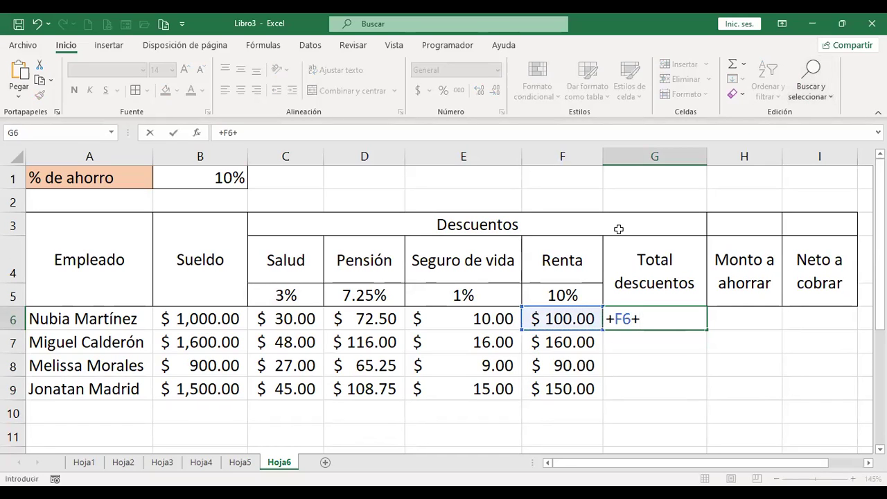
click(469, 318)
text(+)
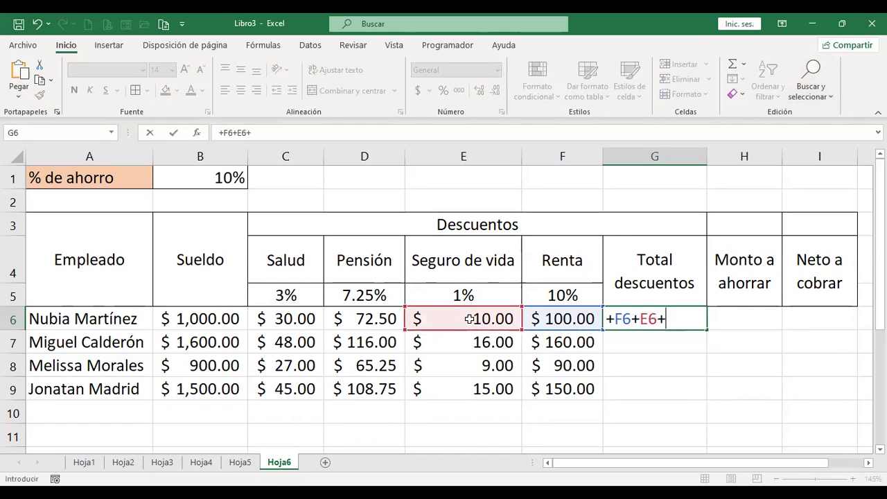
click(375, 318)
text(+)
click(284, 318)
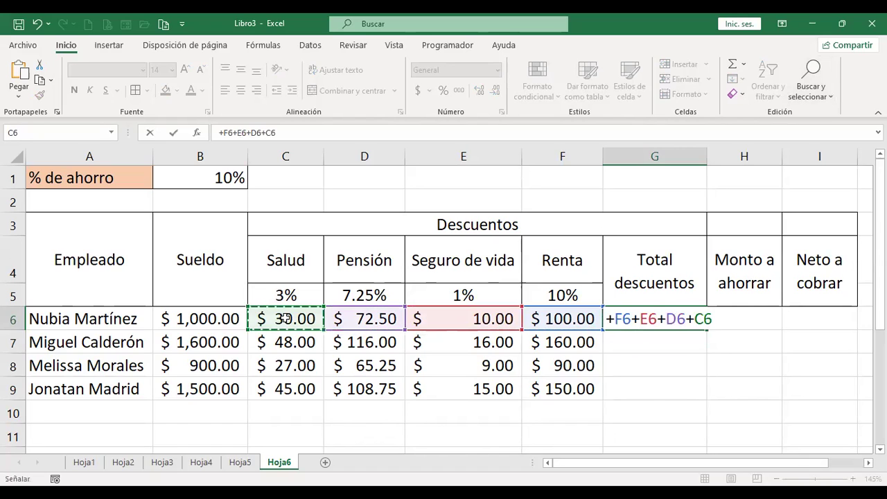
key(Return)
Step: Replace it with =SUMA(C6:F6) via AutoSum and fill it down to G9
click(655, 317)
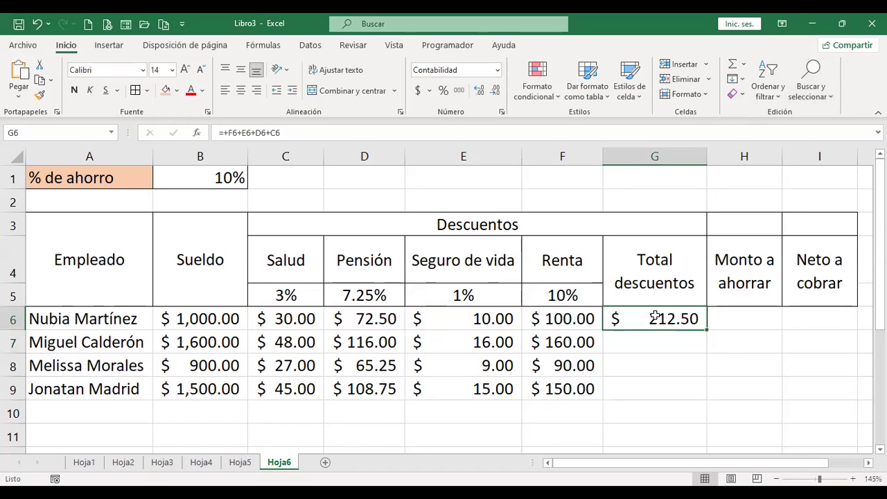
key(Delete)
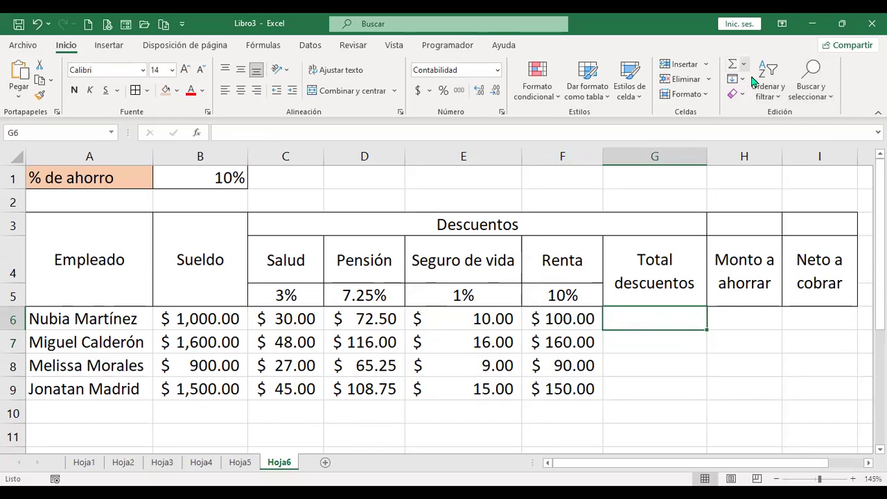
key(alt+equal)
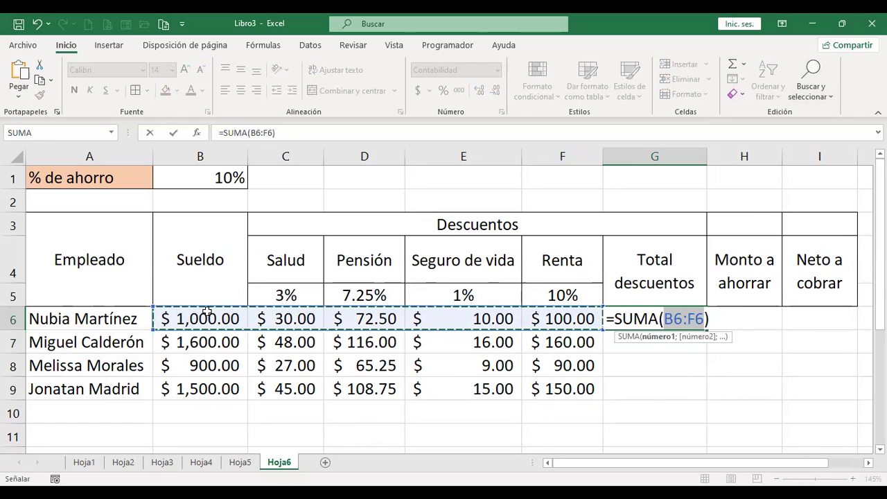
click(289, 318)
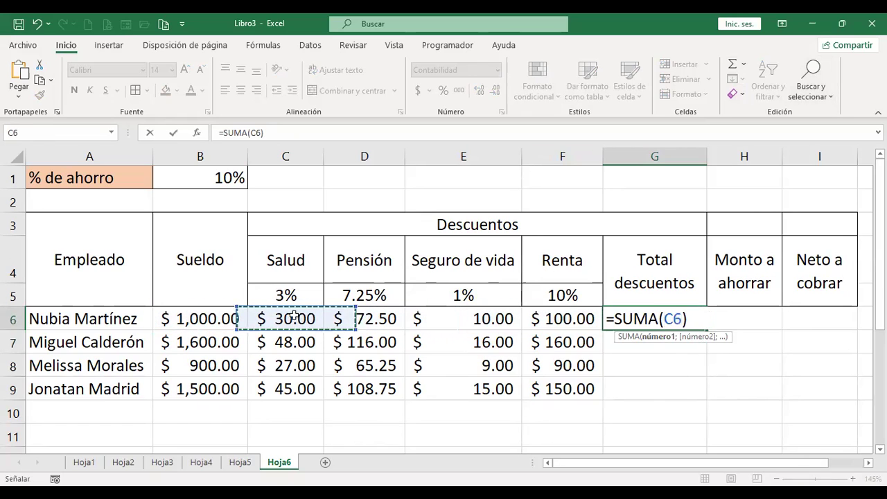
shift+click(564, 316)
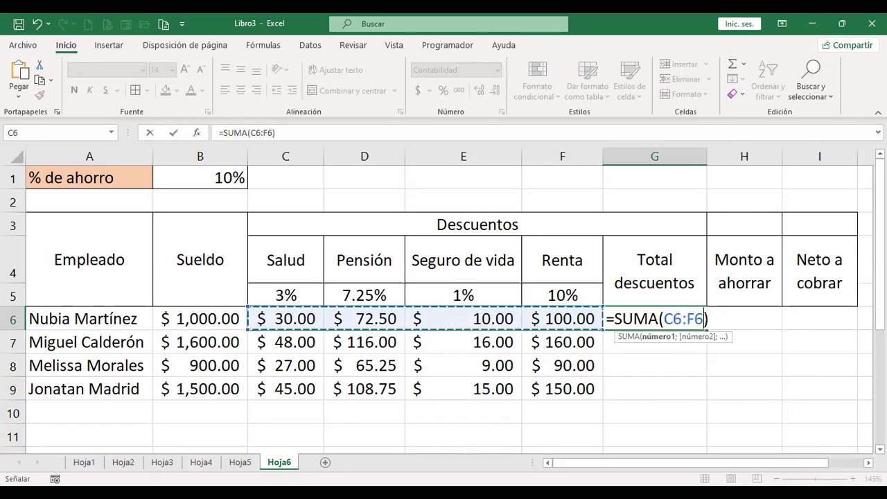
key(ctrl+Return)
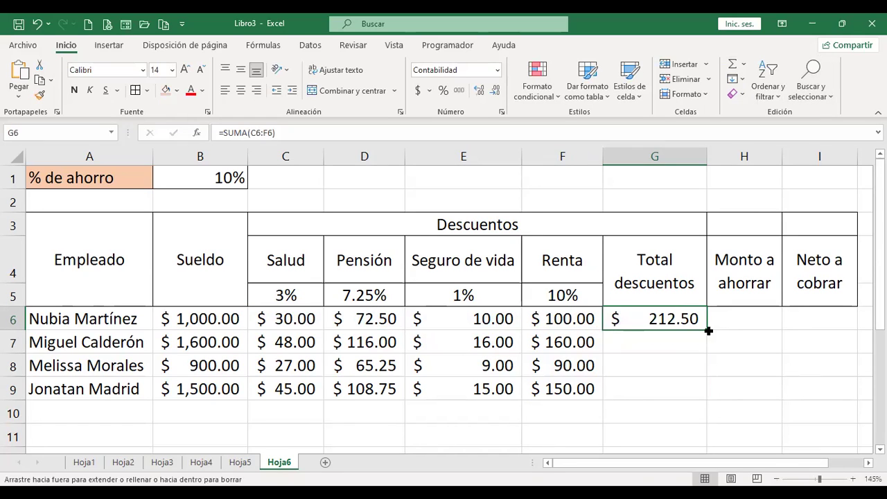
double_click(708, 330)
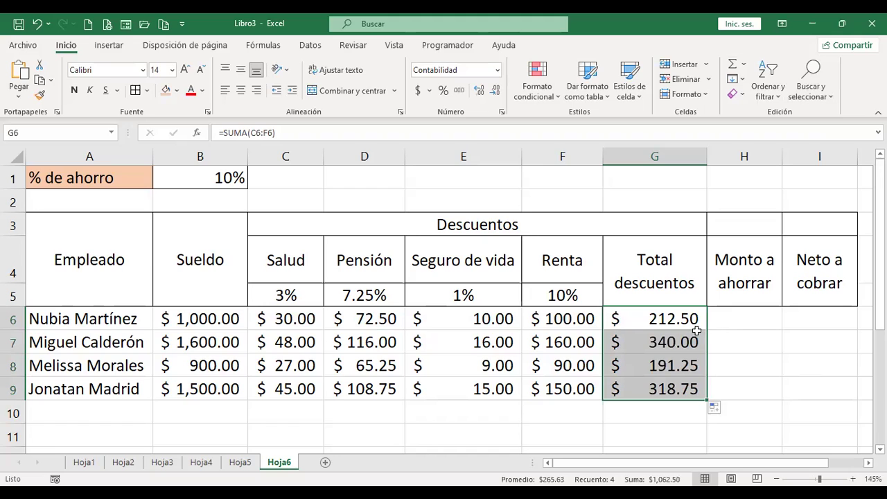
click(753, 320)
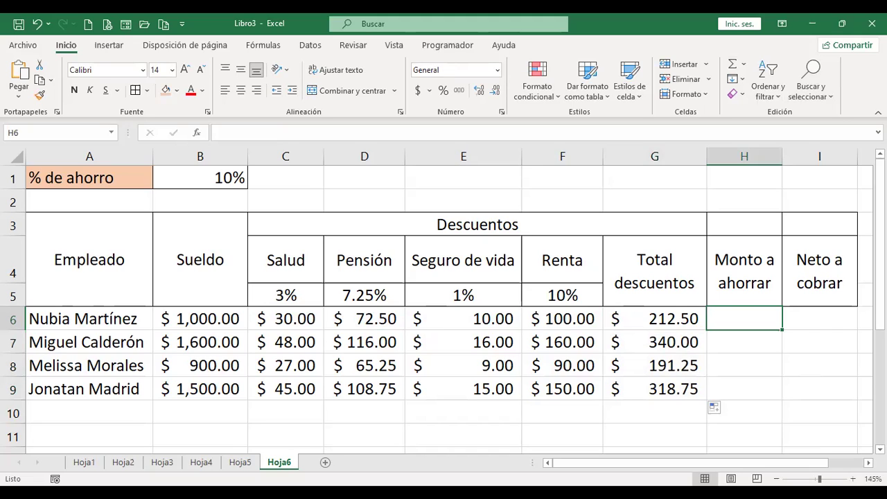
Step: Return to the sheet and review the salary in B6 and total discounts in G6
key(alt+Tab)
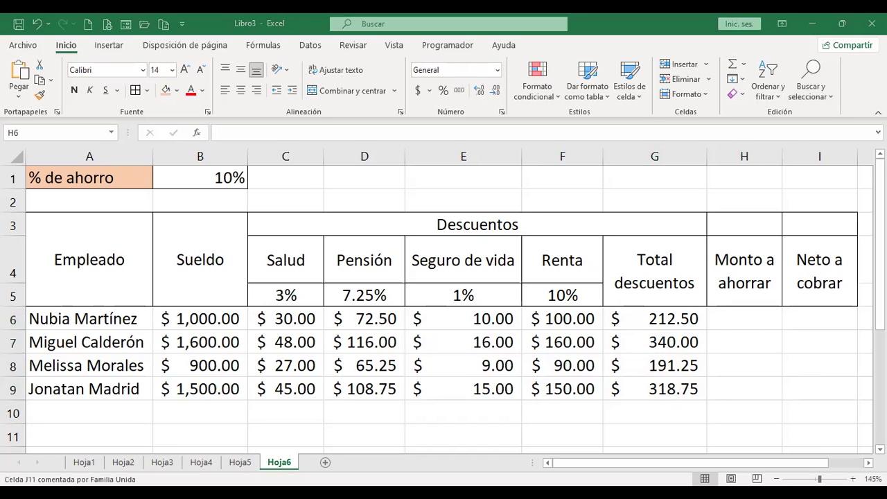
click(703, 329)
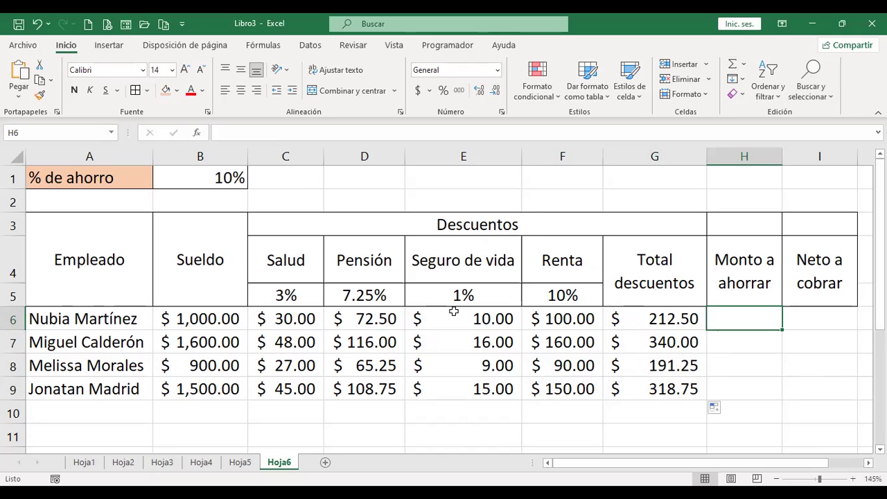
click(201, 317)
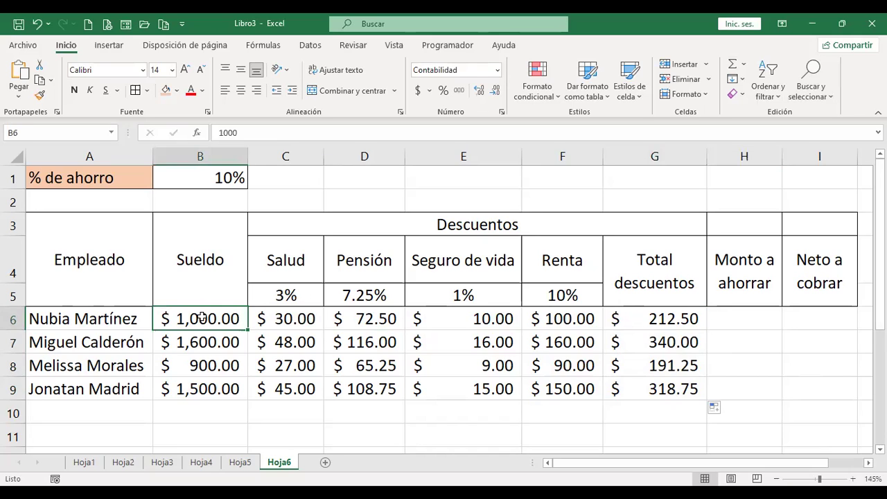
click(647, 315)
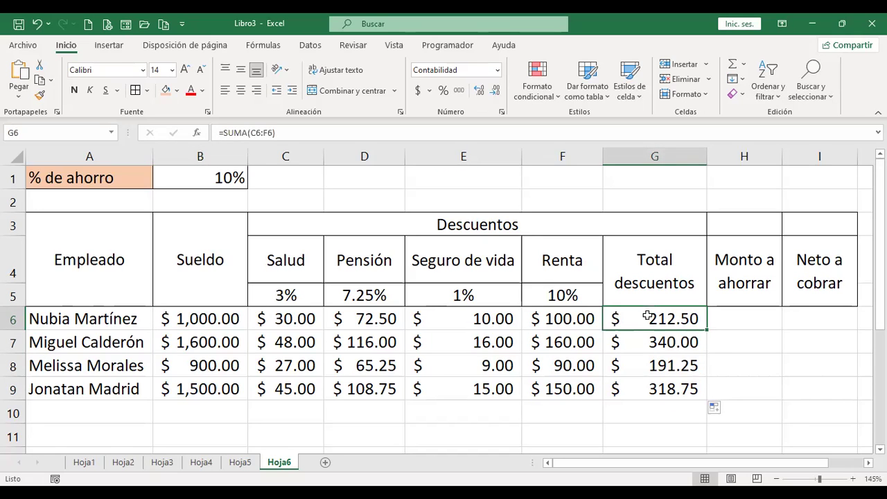
Step: Draft +(B6-G6) in H6 with parentheses, then begin erasing it
click(738, 314)
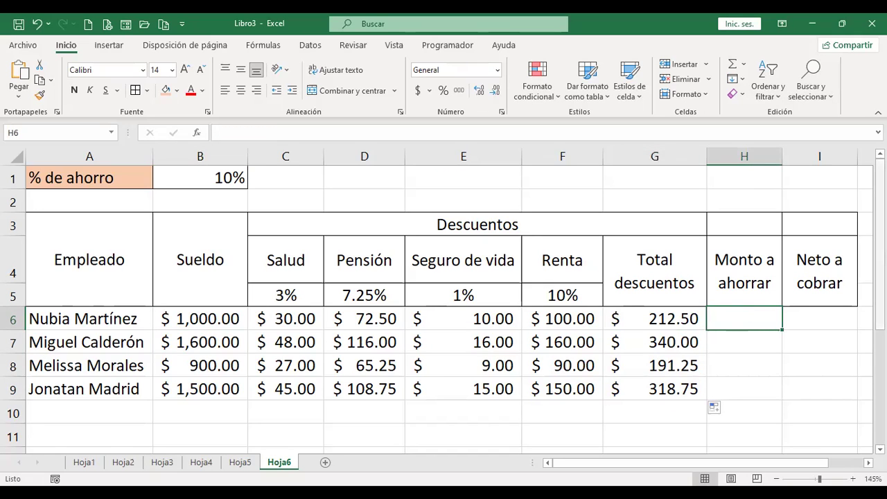
text(+)
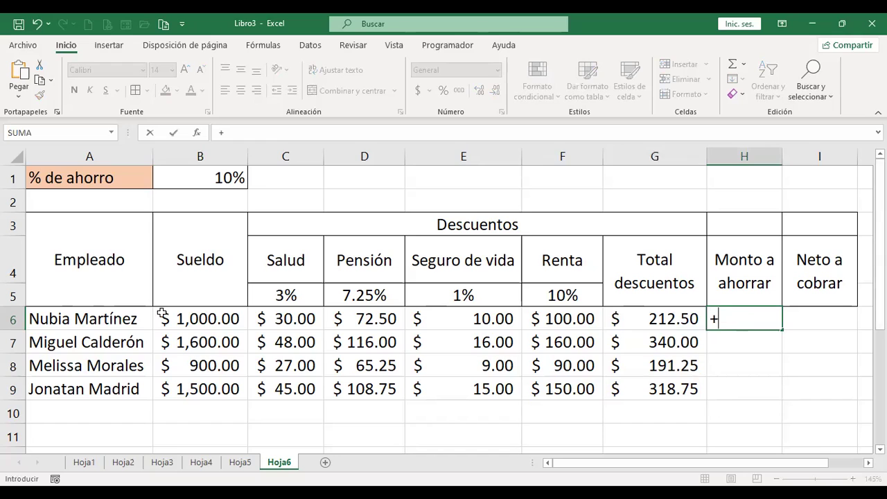
click(185, 319)
text(-)
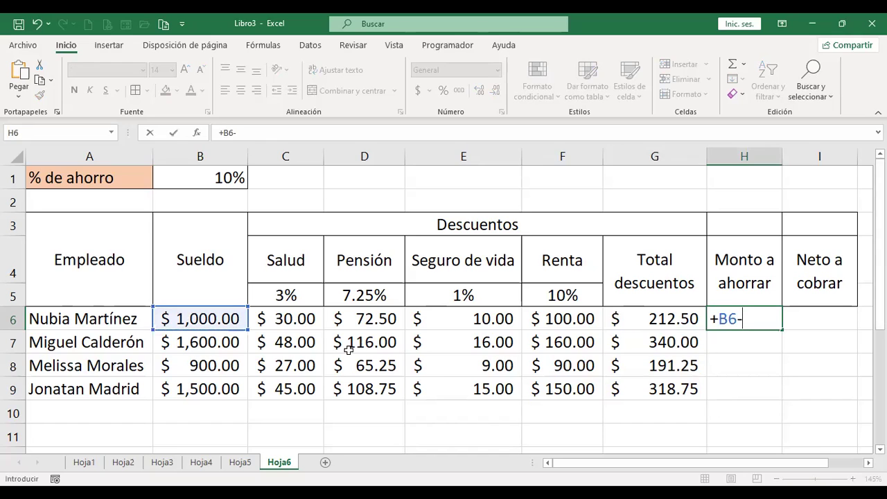
click(652, 316)
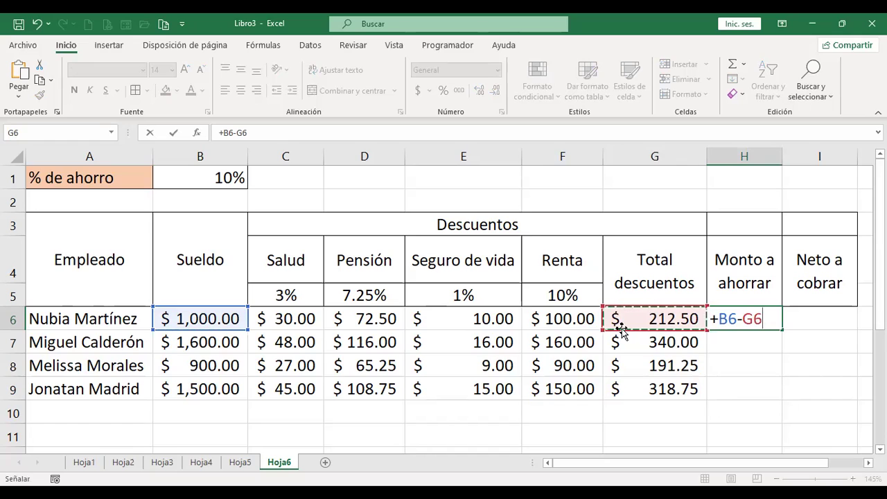
click(225, 133)
text(()
text())
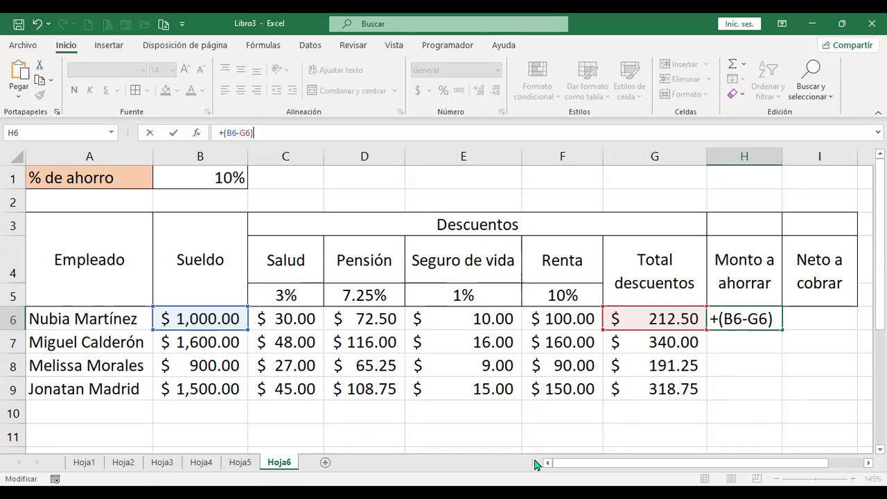
key(BackSpace)
key(BackSpace)
key(BackSpace)
key(BackSpace)
key(BackSpace)
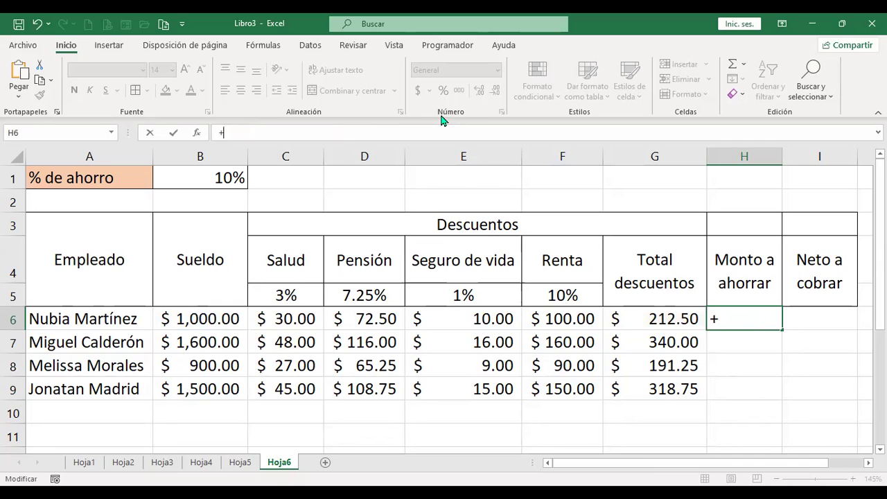
Step: Enter =+B6*$B$1 in H6, making the 10% rate reference absolute
click(221, 318)
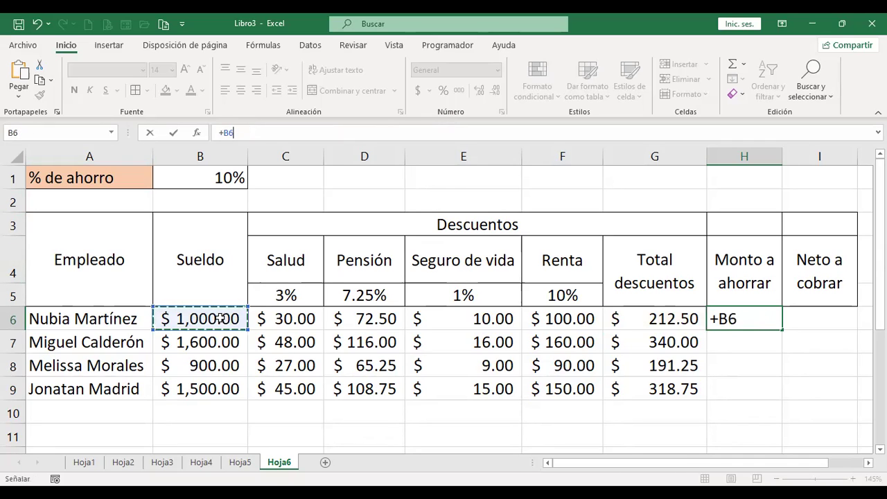
text(*)
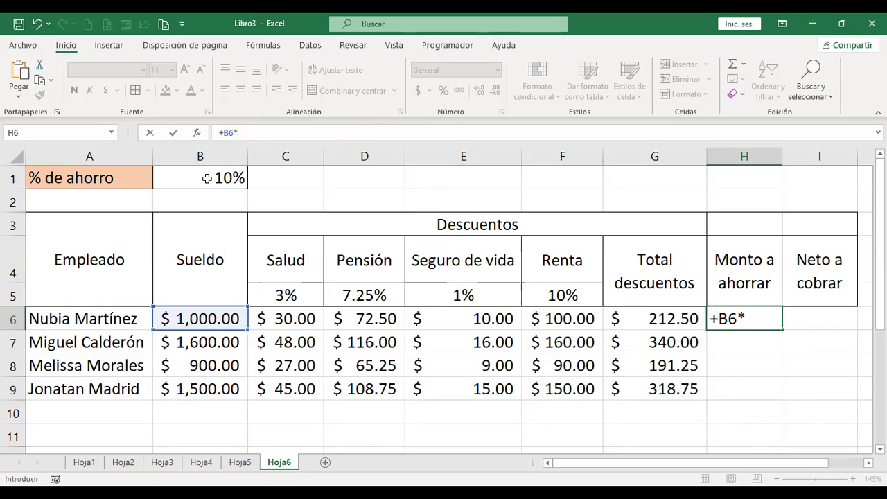
click(206, 178)
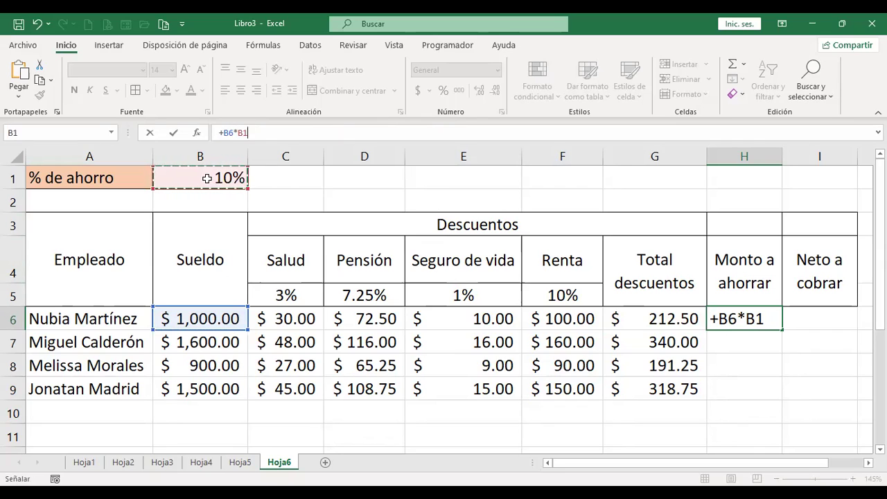
key(F4)
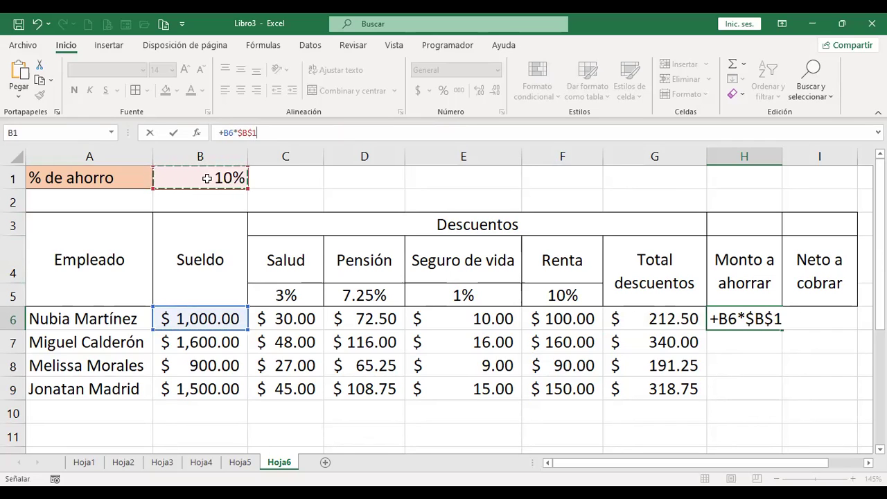
key(Return)
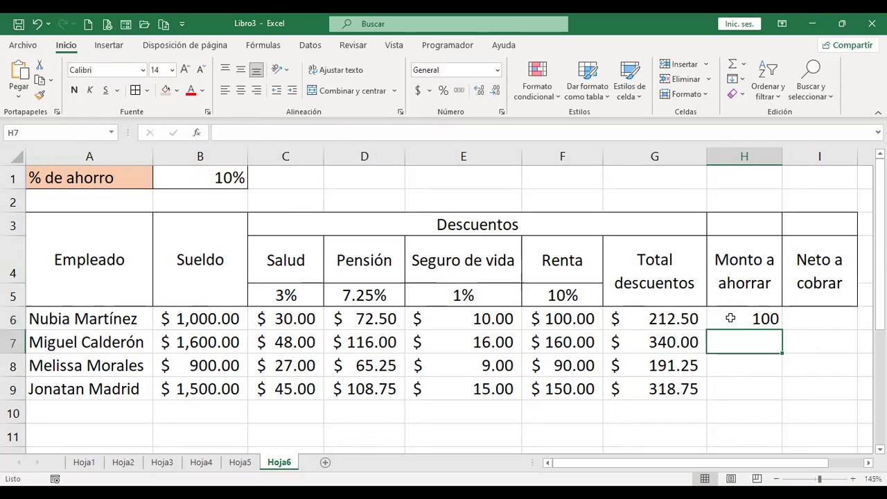
click(733, 318)
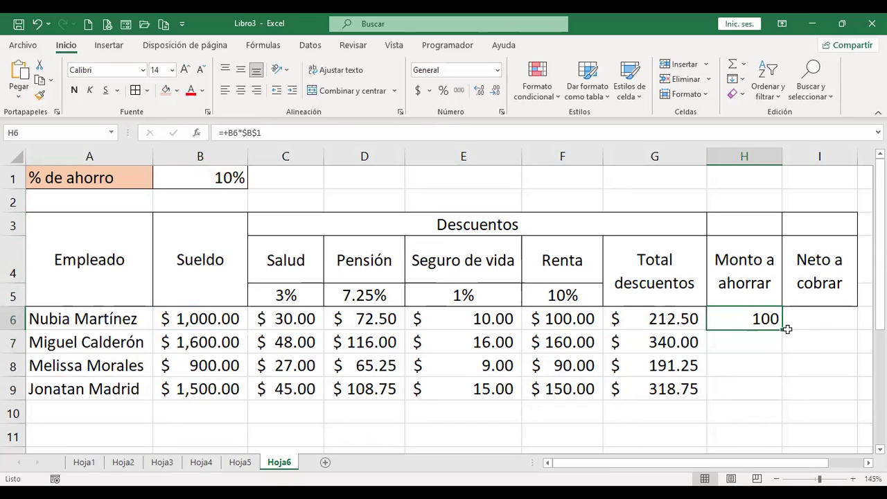
key(F2)
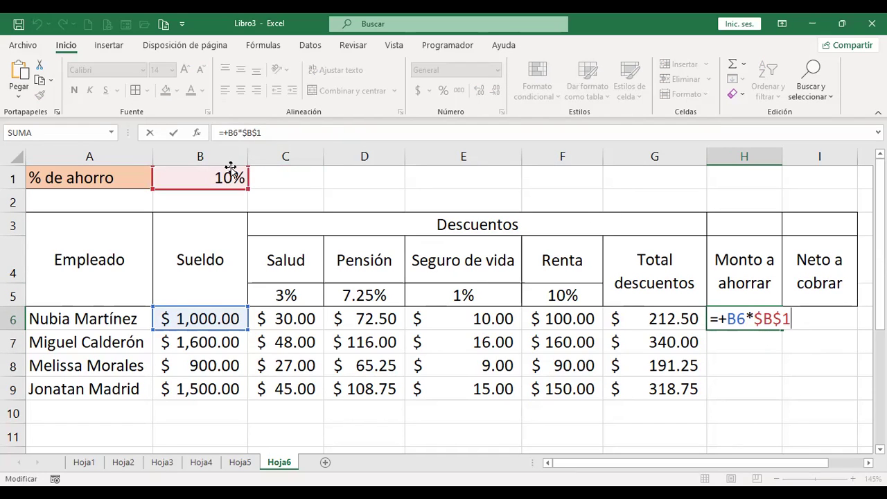
key(Return)
Step: Copy the savings formula down to H9 and review each copied formula
click(759, 316)
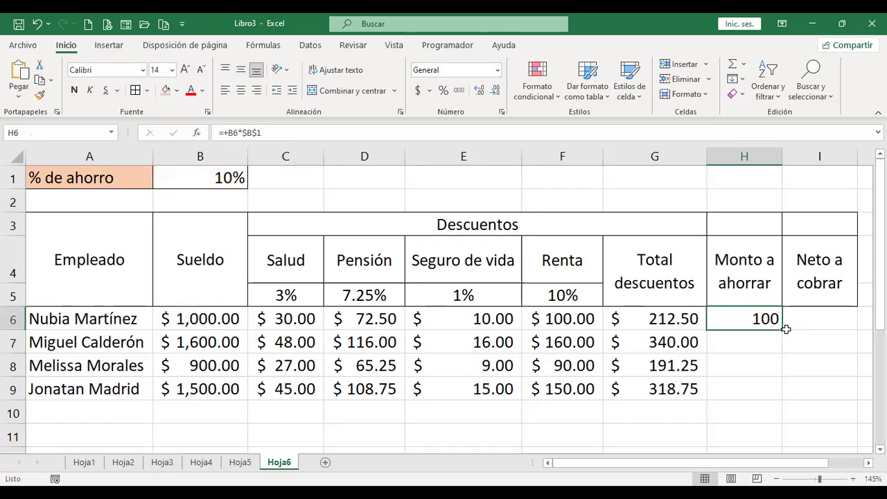
drag(786, 330, 783, 390)
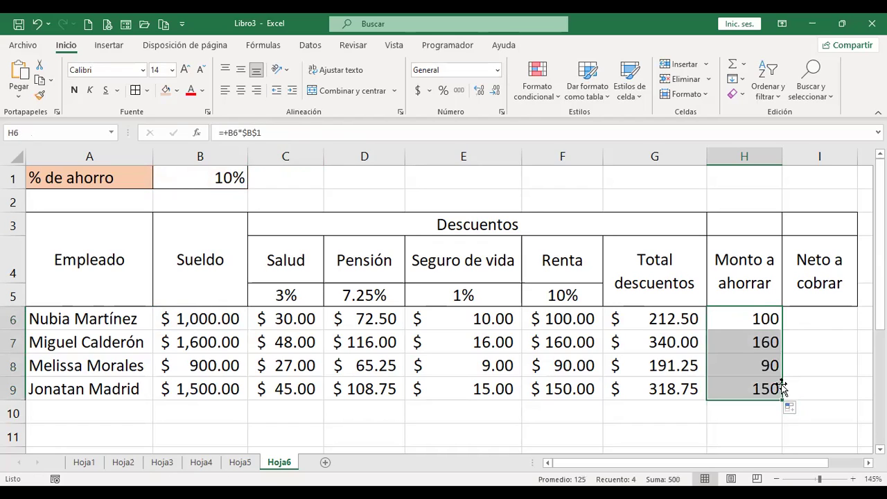
click(753, 338)
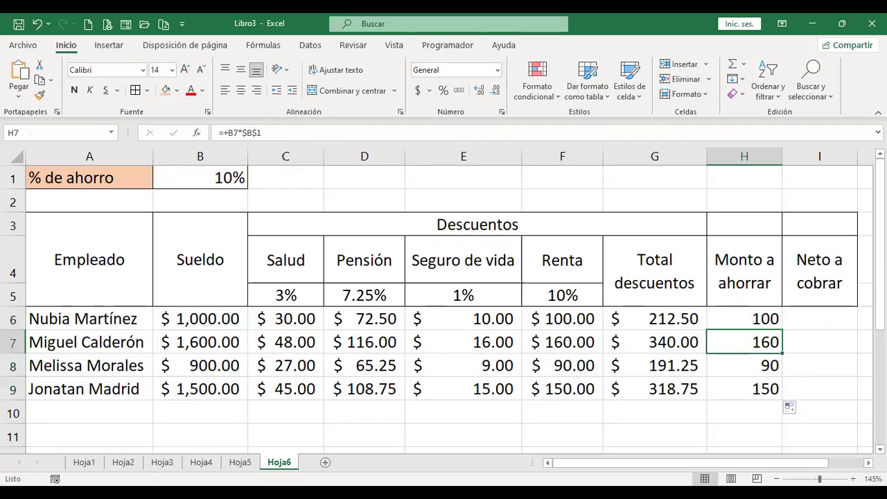
key(F2)
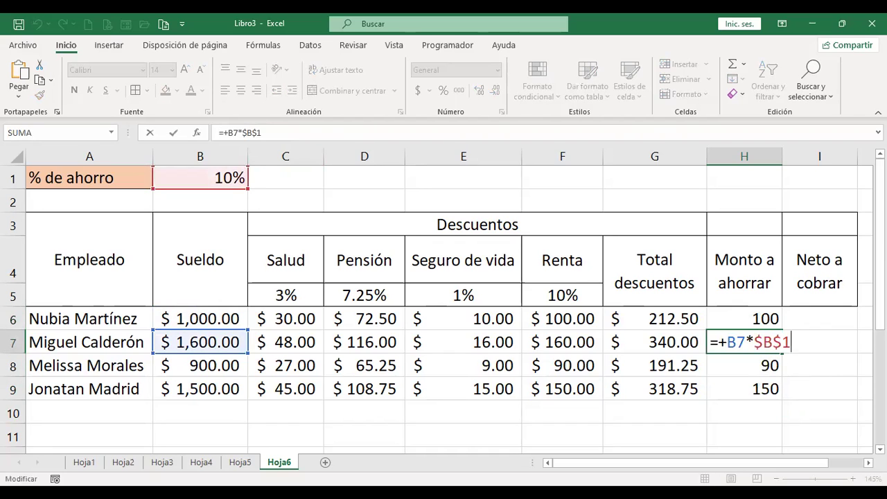
key(Return)
key(F2)
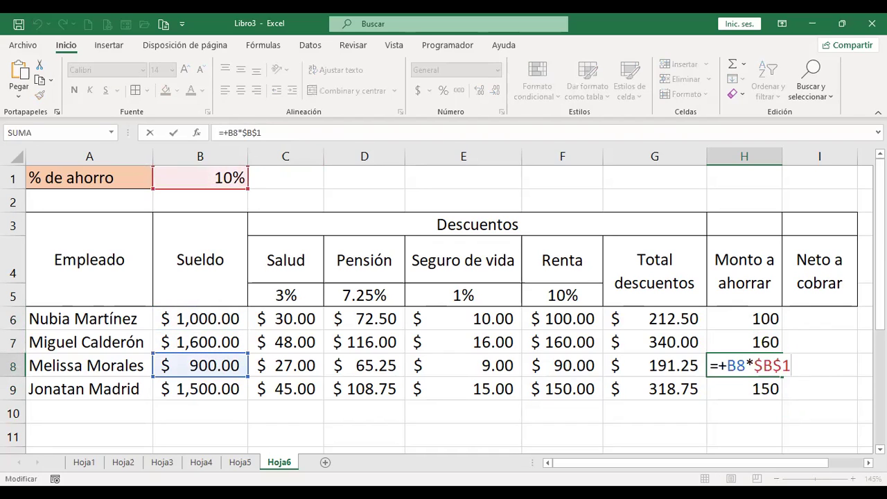
key(Return)
key(F2)
key(Return)
key(Up)
key(Up)
key(Up)
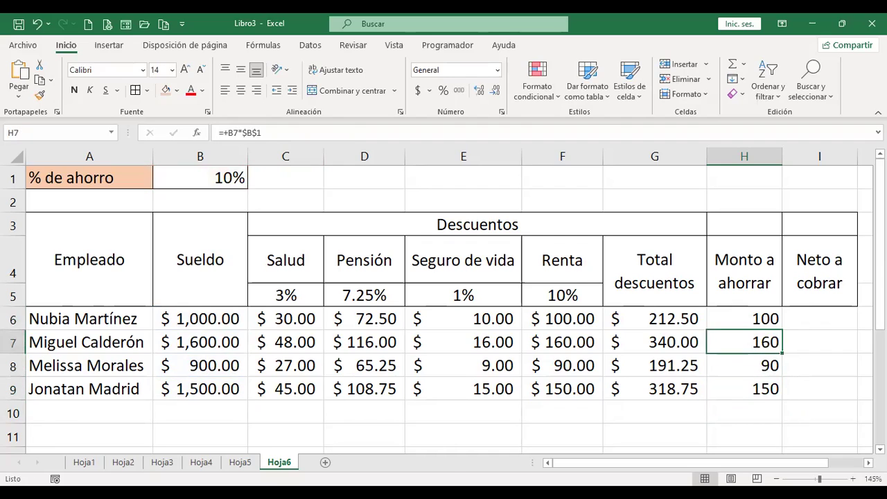
key(Right)
key(Up)
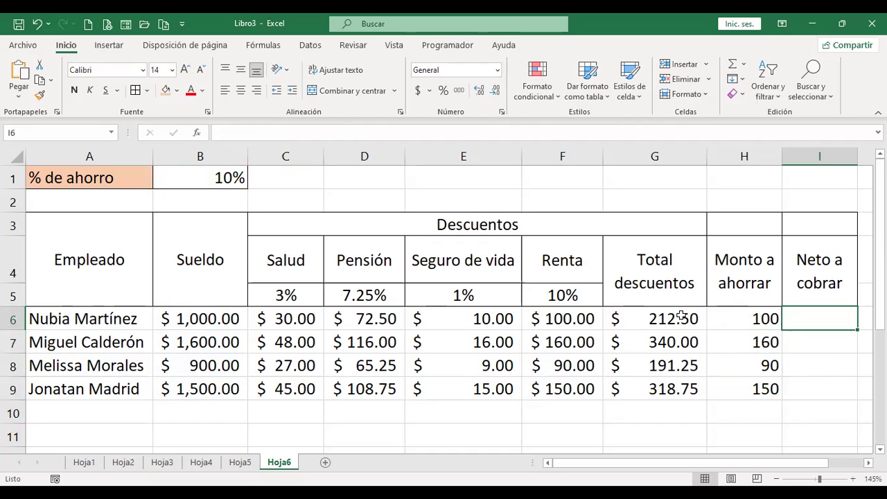
Step: Enter =+B6-G6-H6 in I6 for the first employee's net pay
click(763, 321)
click(832, 324)
text(+)
click(191, 317)
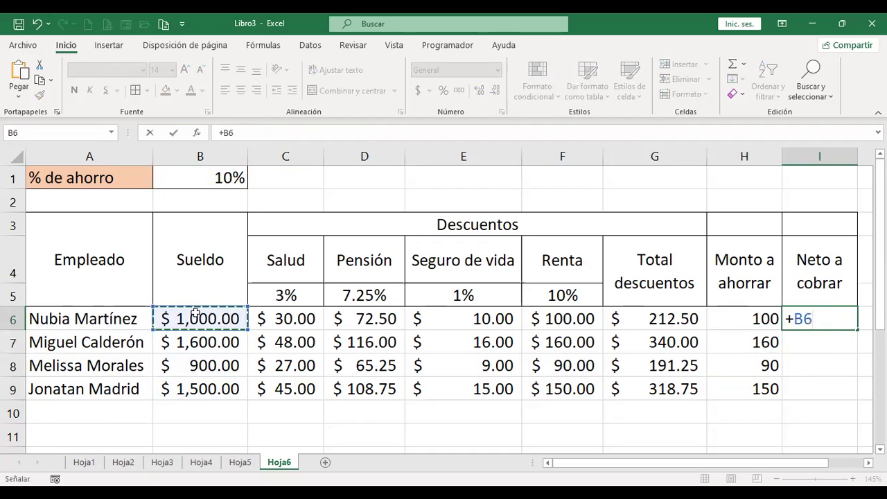
text(-)
click(669, 321)
text(-)
click(737, 321)
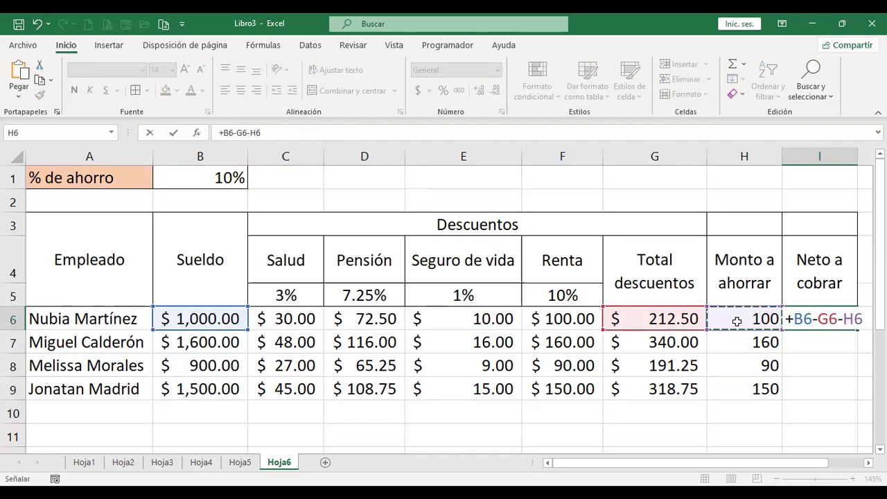
key(Return)
Step: Fill the net pay formula down to I9, autofit column I, and review I6
key(Up)
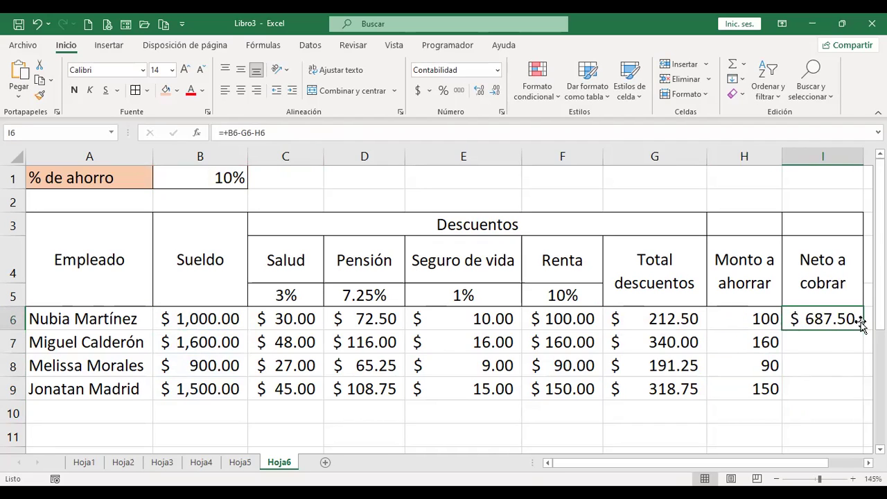
double_click(863, 330)
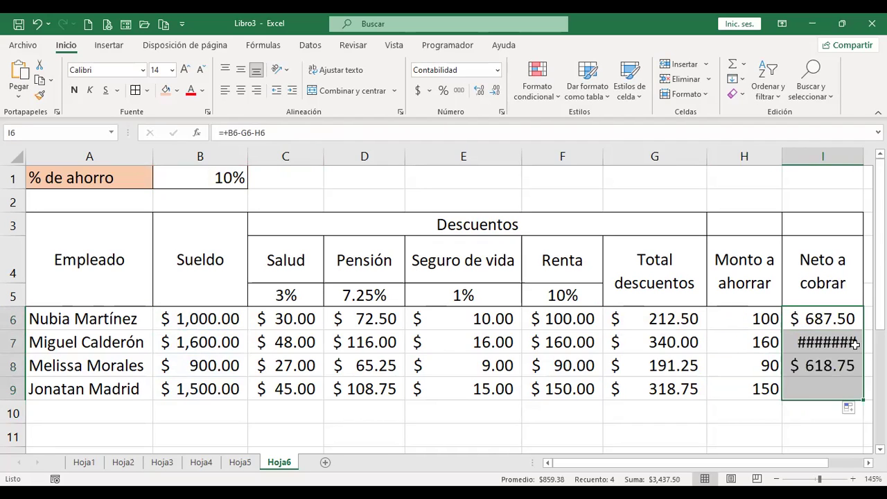
double_click(864, 157)
click(833, 321)
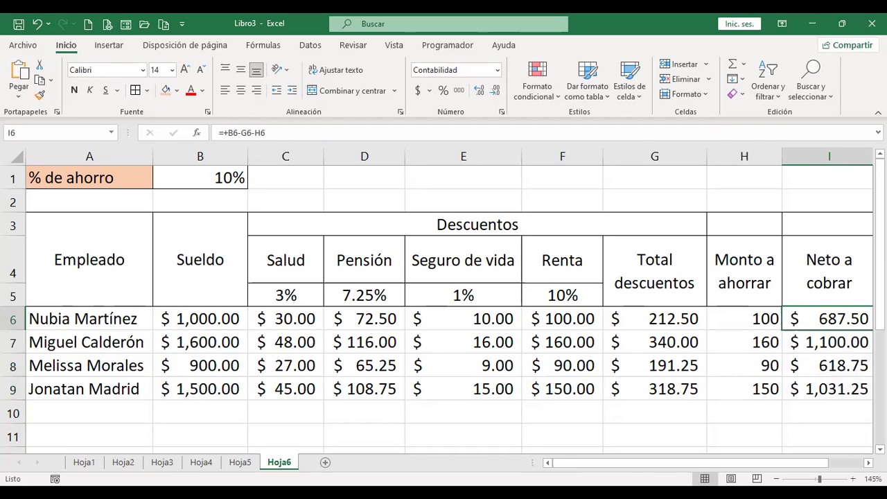
key(F2)
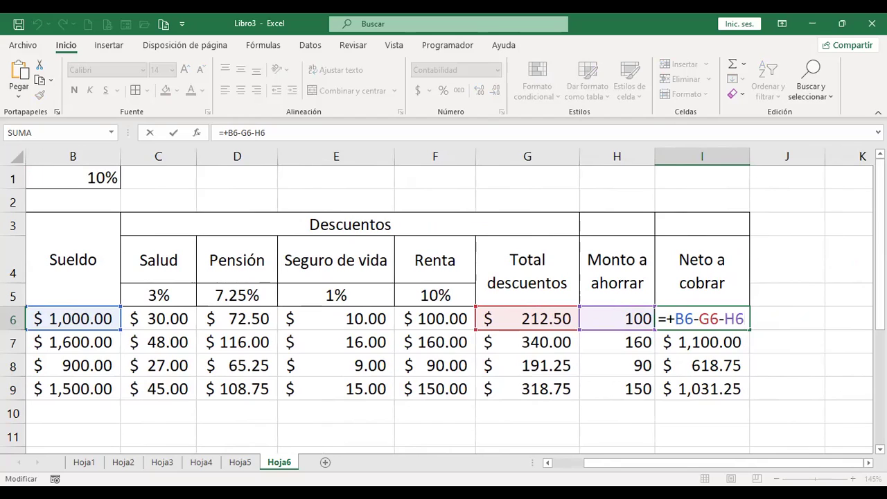
key(Return)
key(Up)
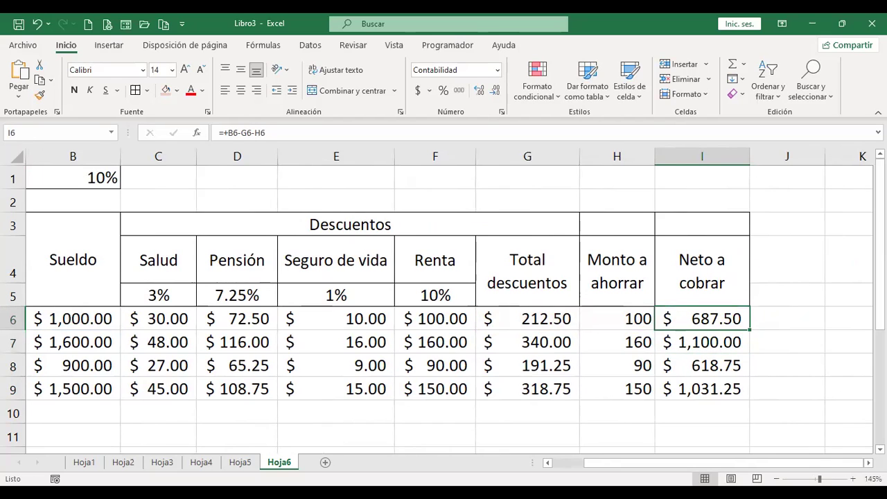